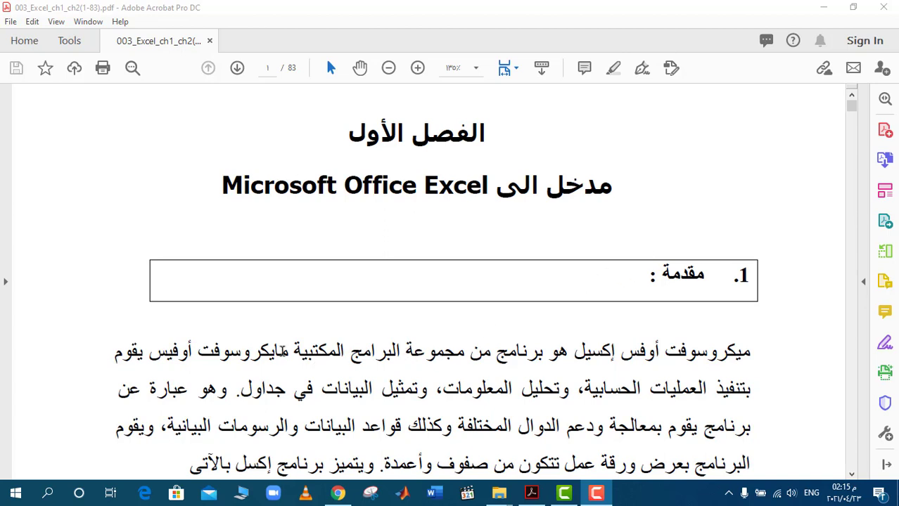
Step: Select the phrase 'مجموعة البرامج المكتبية مايكروسوفت أوفيس' in the introduction's first line
mouse_move(469, 355)
mouse_down()
mouse_move(276, 338)
mouse_move(177, 353)
mouse_up()
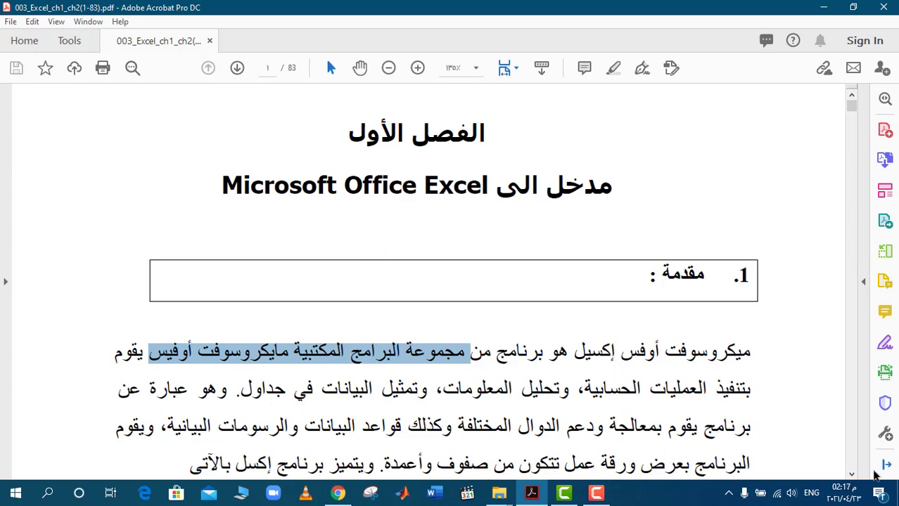
Step: Scroll page 1 down until the bulleted list of Excel features shows
click(852, 474)
scroll(852, 476, down, 5)
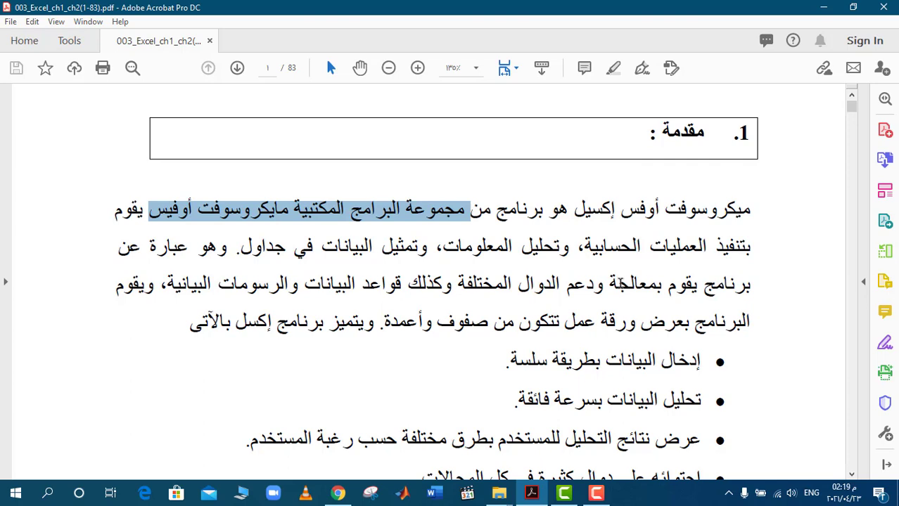
Step: Select 'بمعالجة', then 'ودعم الدوال المختلفة', then 'والرسومات البيانية' on the third line
drag(608, 283, 663, 284)
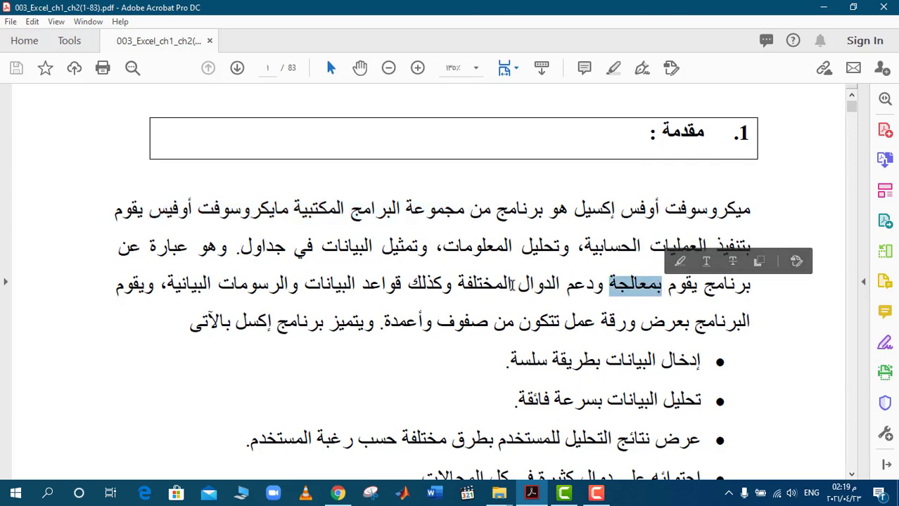
drag(458, 284, 582, 284)
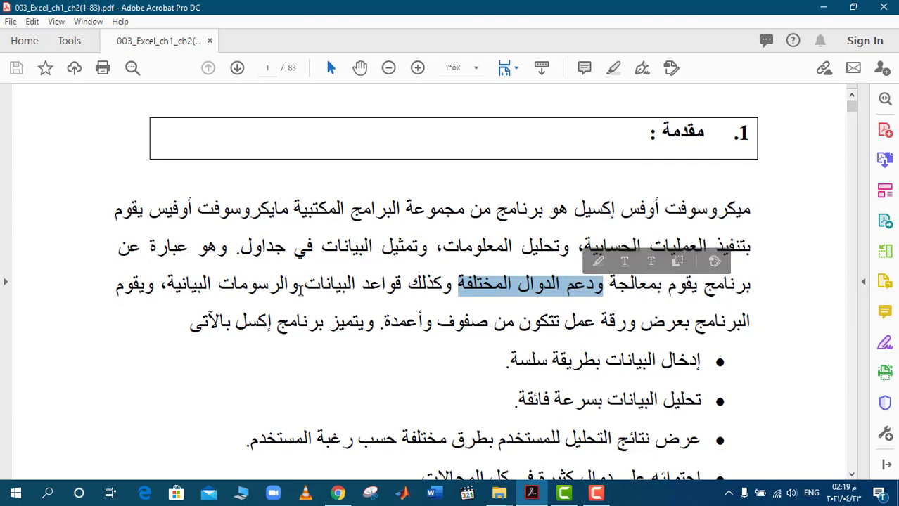
drag(303, 284, 167, 286)
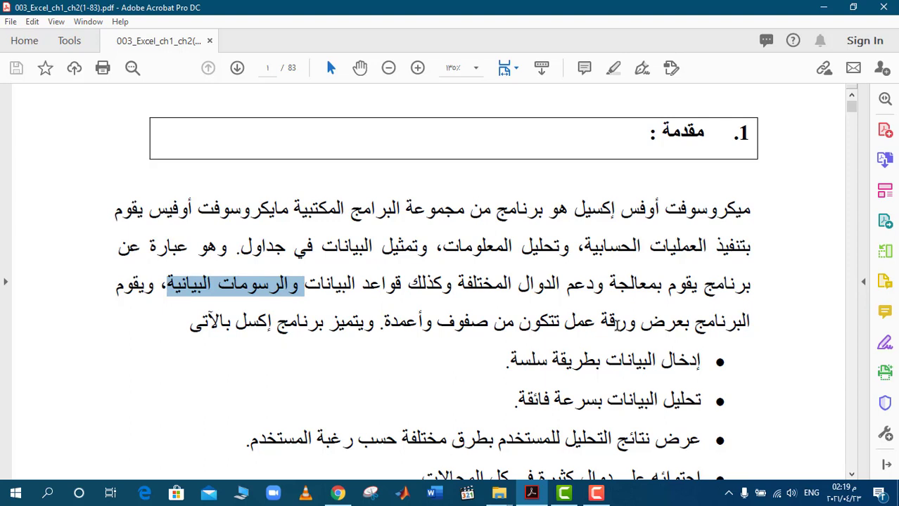
click(852, 476)
scroll(852, 475, down, 3)
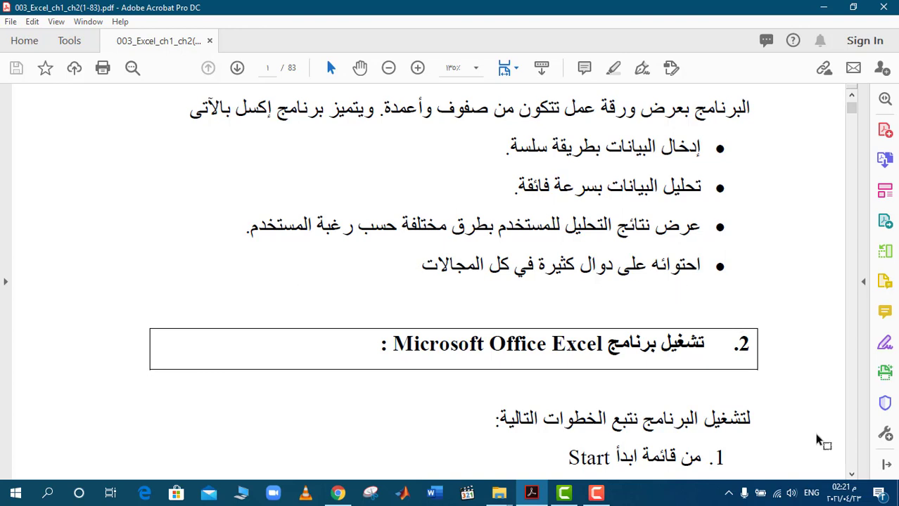
click(852, 476)
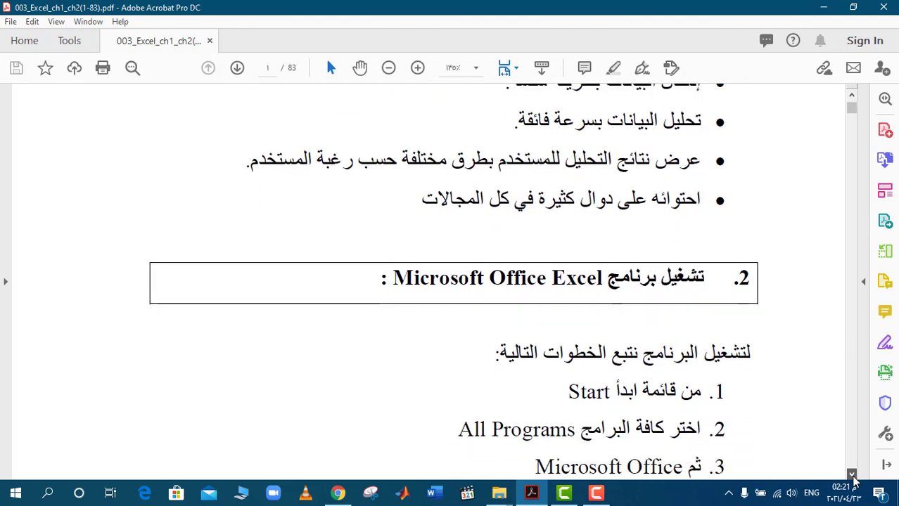
click(852, 476)
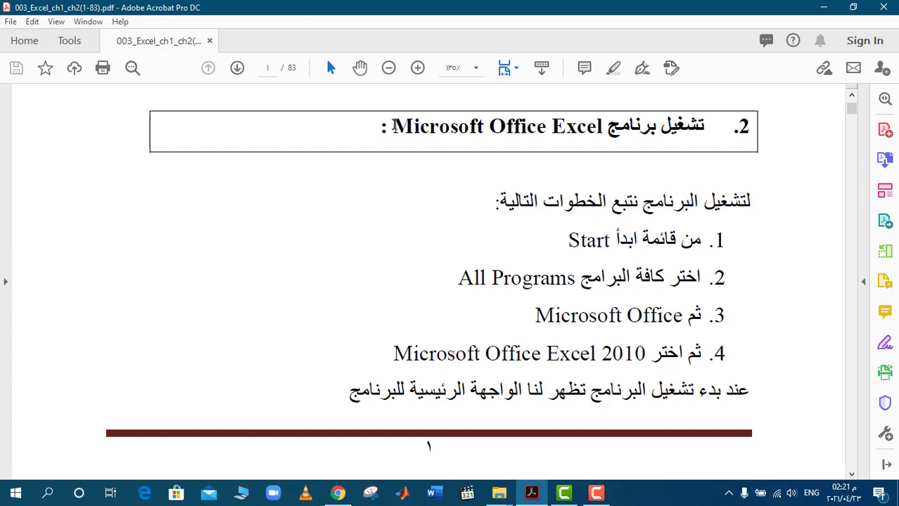
drag(393, 125, 529, 126)
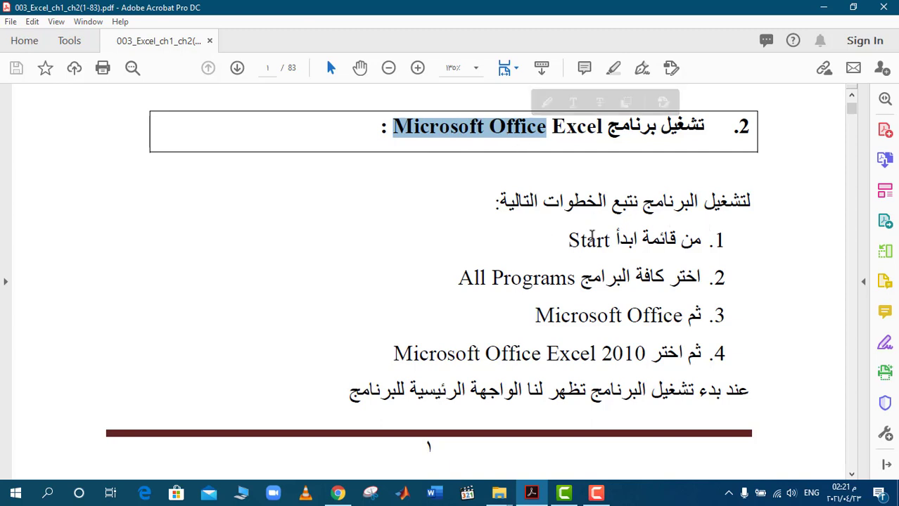
drag(570, 241, 603, 241)
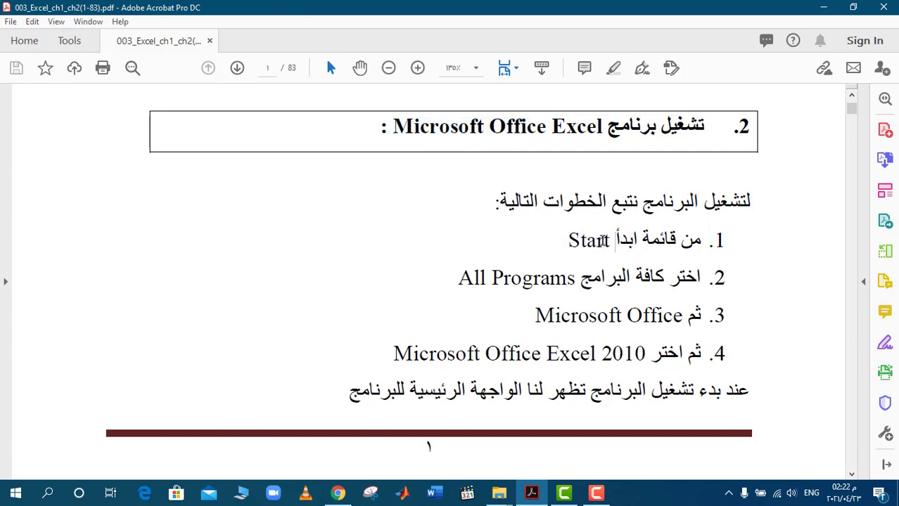
double_click(603, 240)
drag(459, 279, 571, 279)
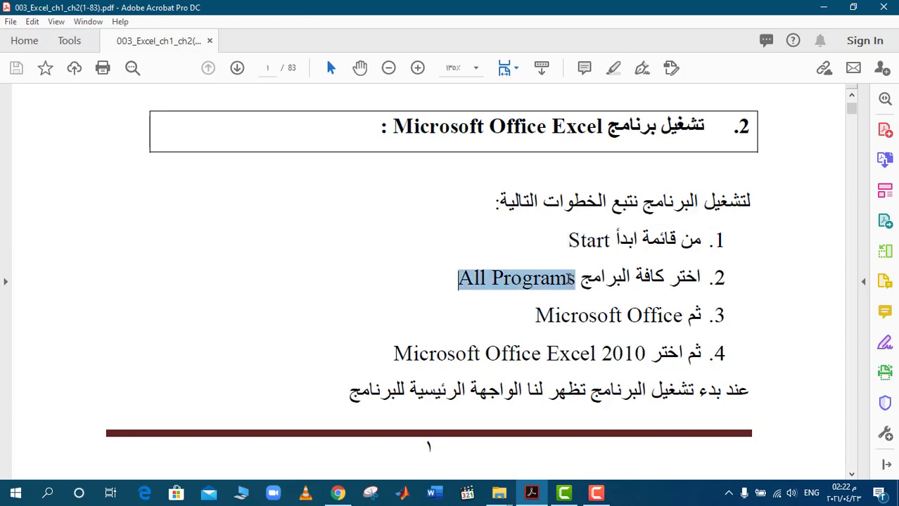
drag(534, 316, 660, 316)
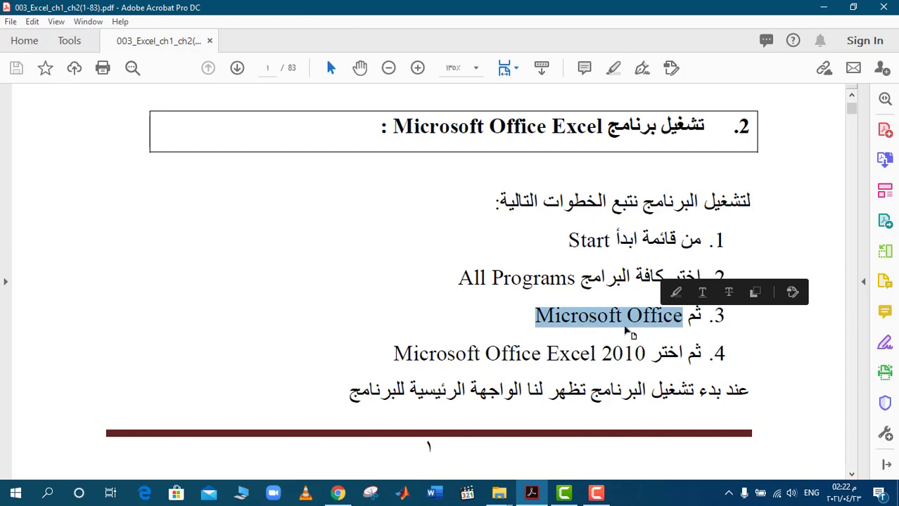
drag(393, 353, 603, 354)
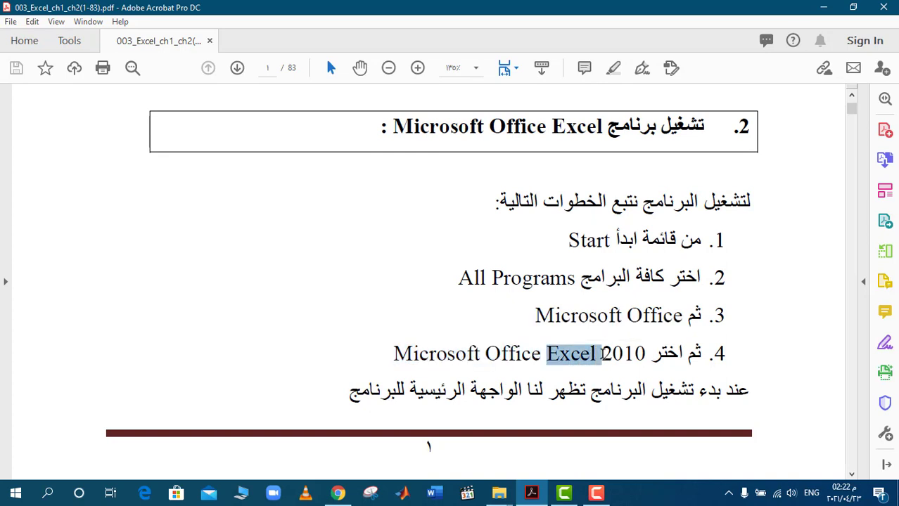
click(635, 354)
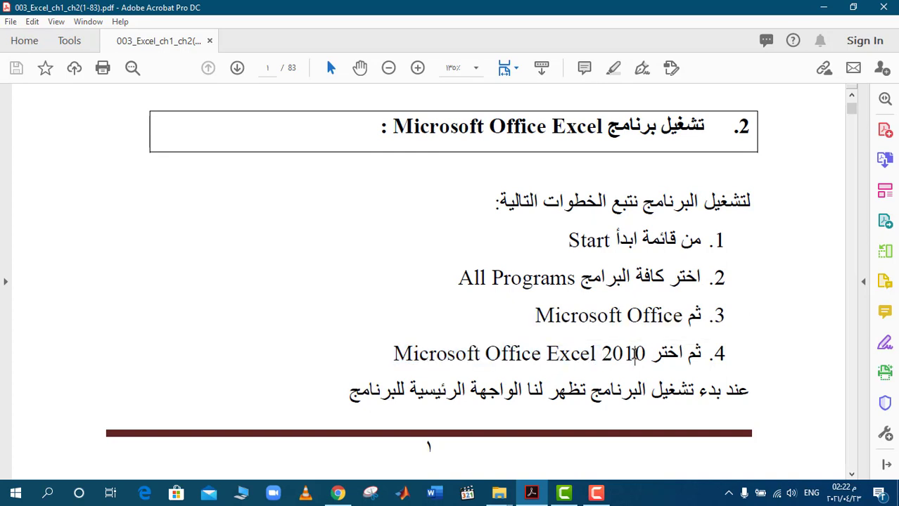
click(852, 474)
Step: Scroll to page 2, select 'Microsoft Office' in the Excel 2010 figure, and minimize Acrobat
drag(852, 474, 851, 476)
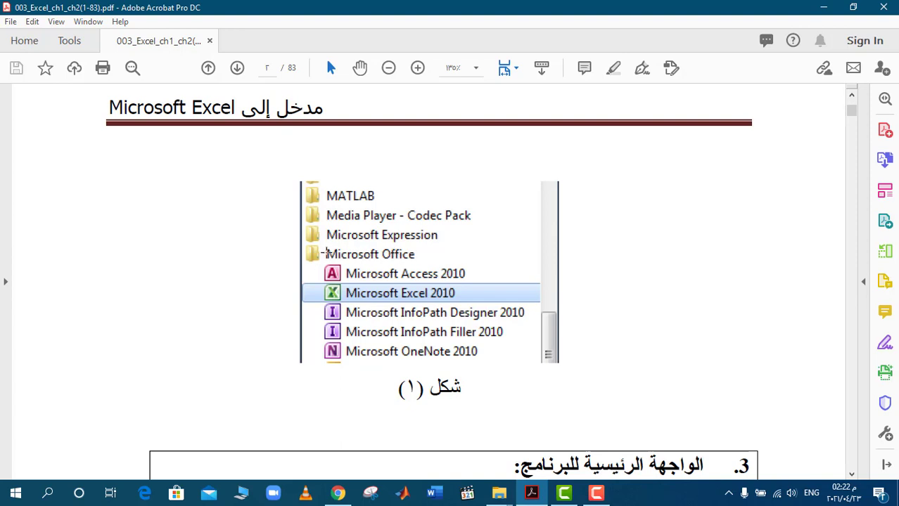
drag(314, 254, 417, 254)
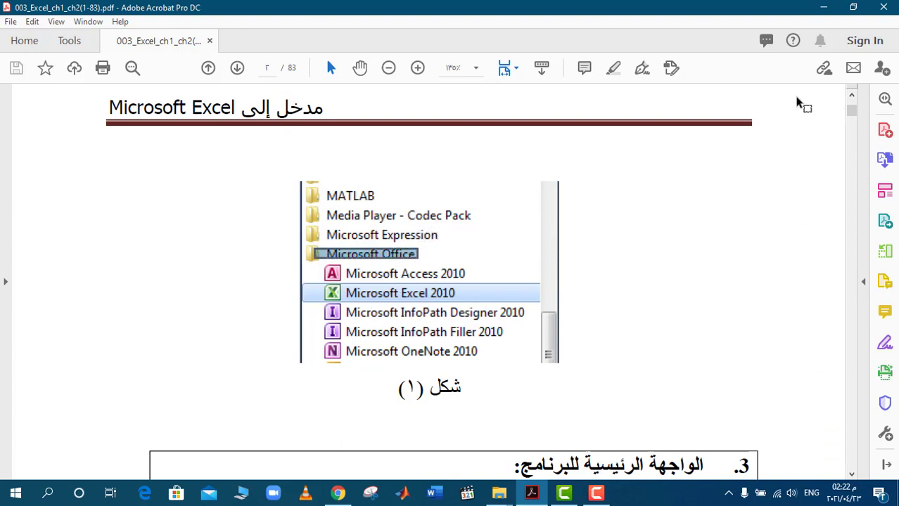
click(823, 7)
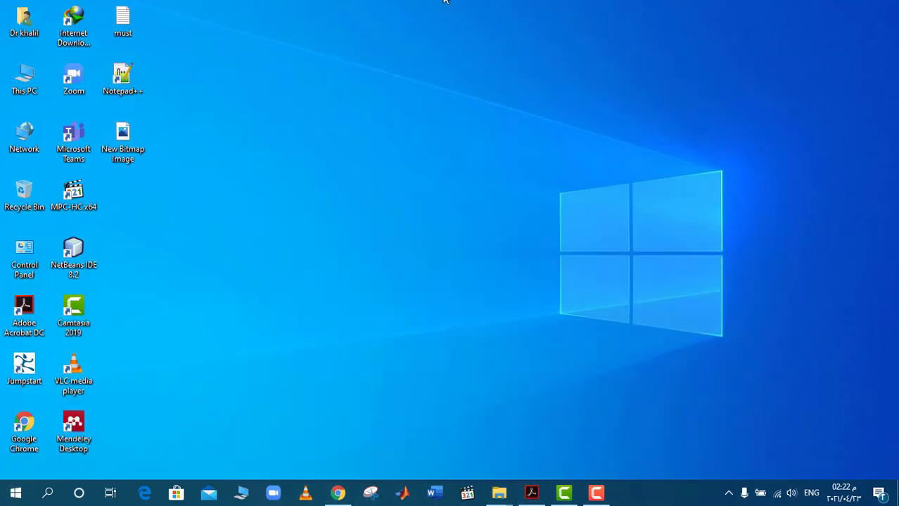
click(16, 495)
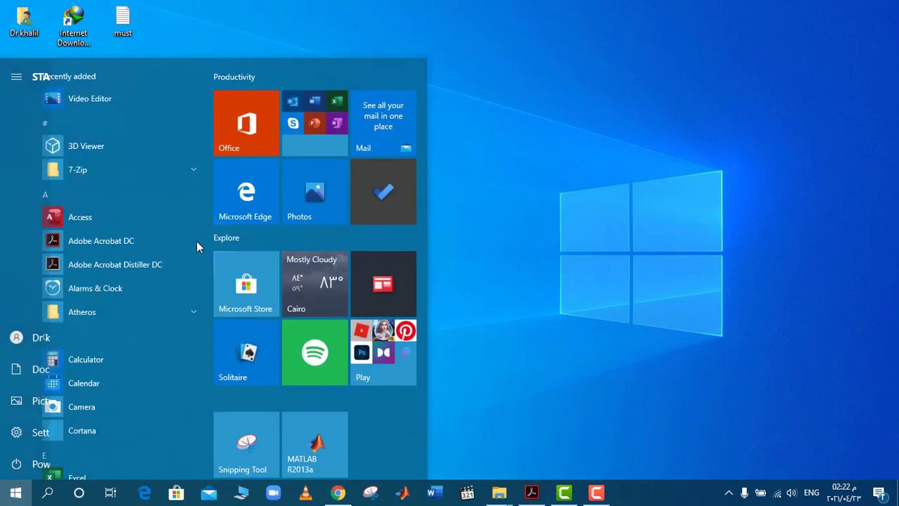
drag(208, 133, 207, 172)
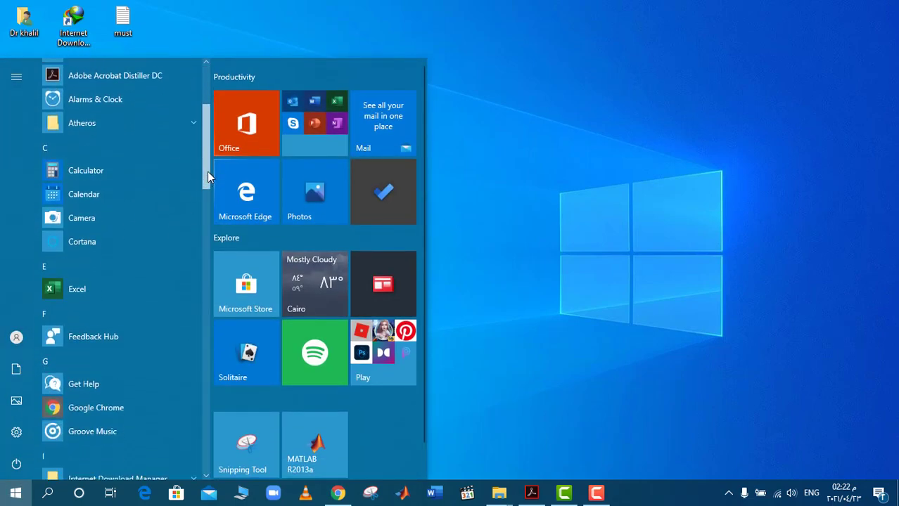
click(78, 285)
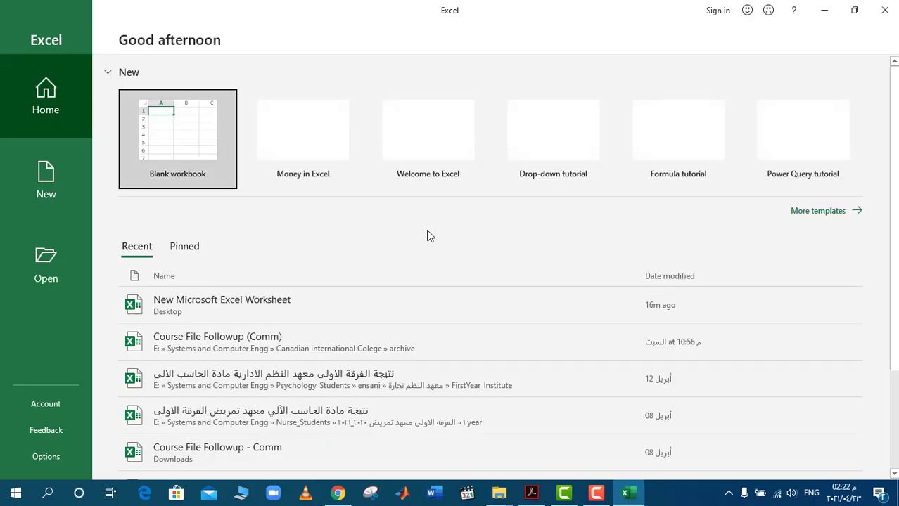
click(169, 140)
click(167, 140)
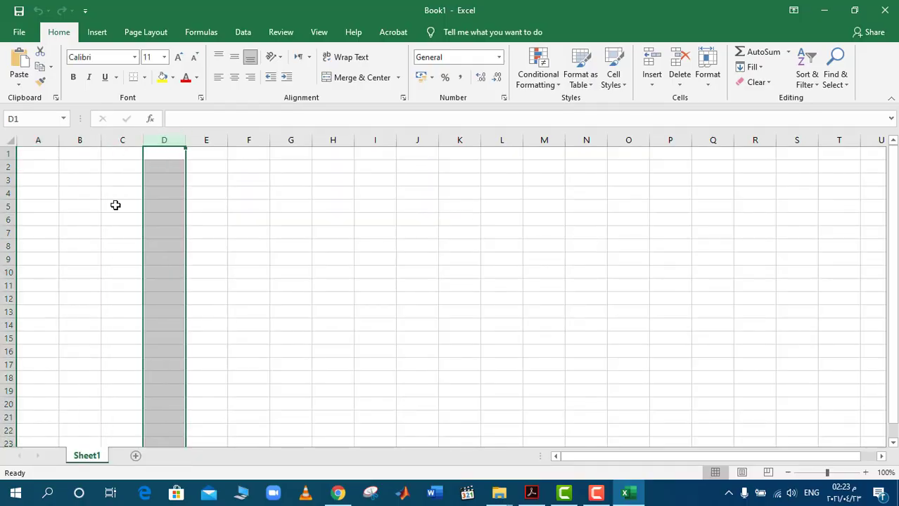
click(883, 10)
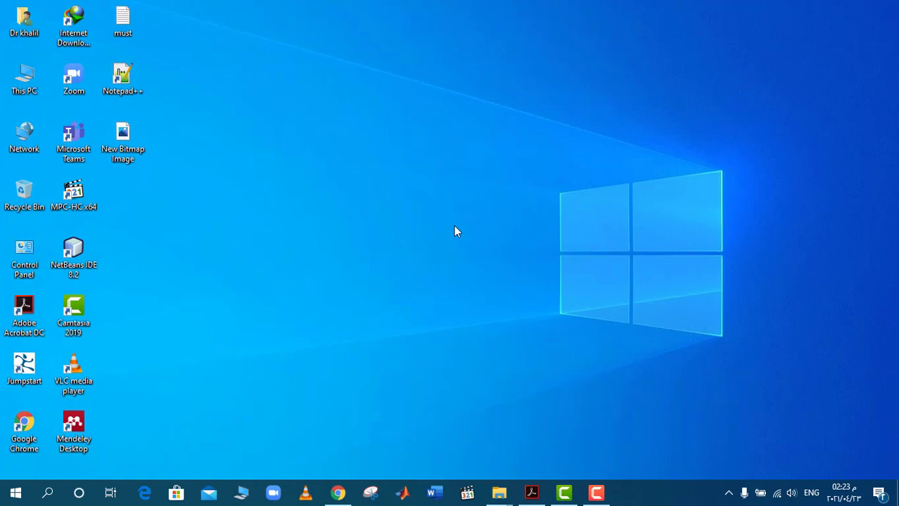
click(15, 494)
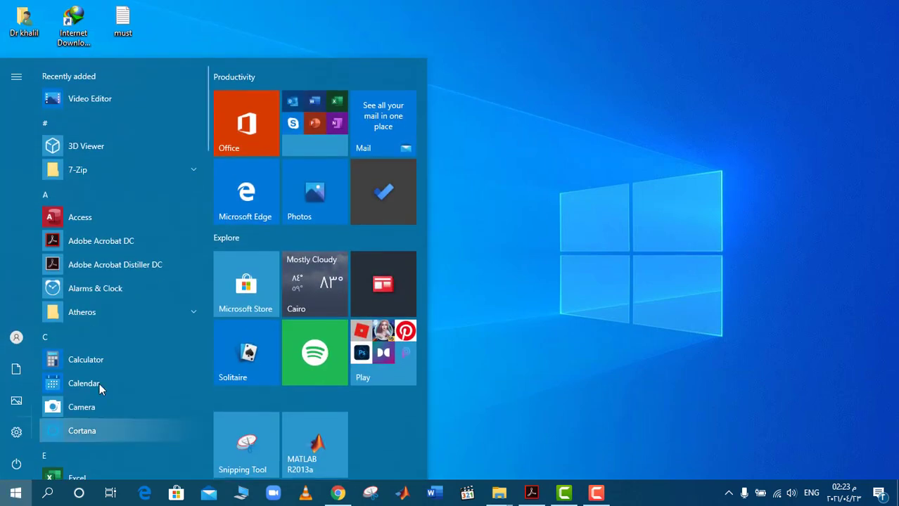
click(575, 166)
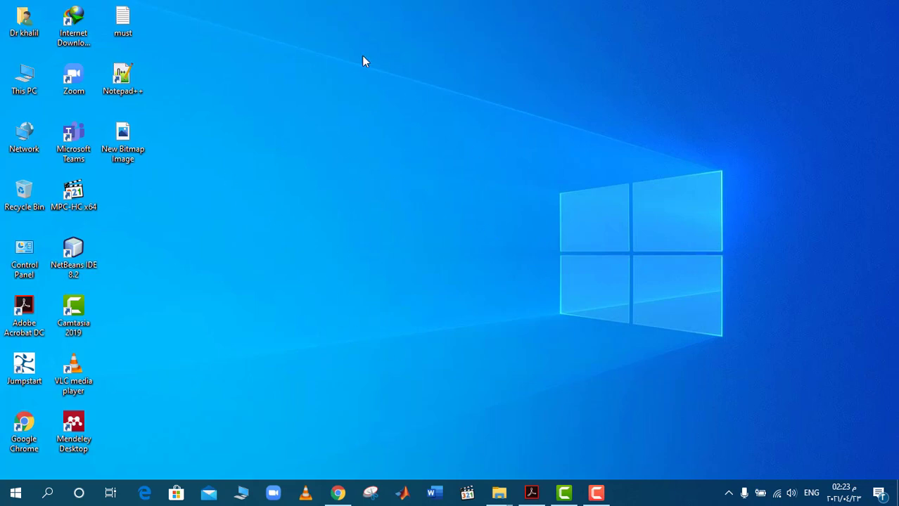
Step: Create a new Microsoft Excel Worksheet on the desktop, name it kh, and open it
right_click(404, 197)
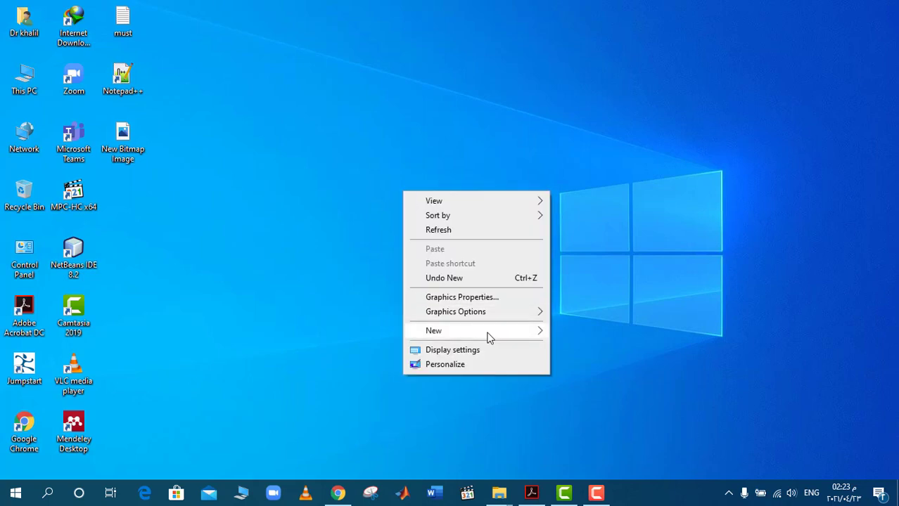
mouse_move(490, 339)
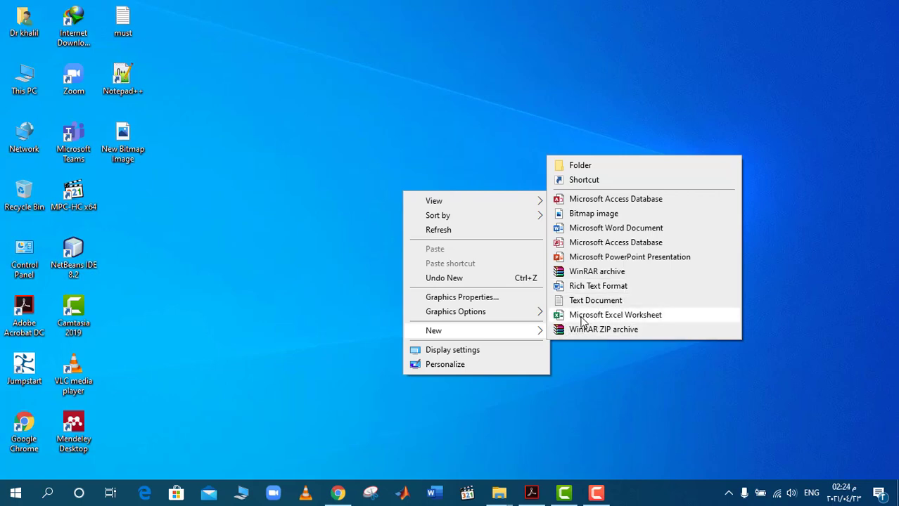
click(646, 320)
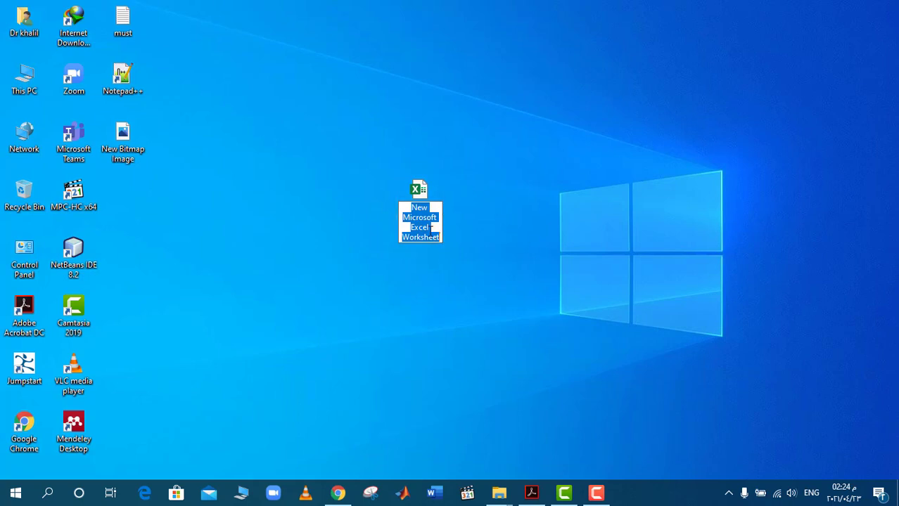
text(kh)
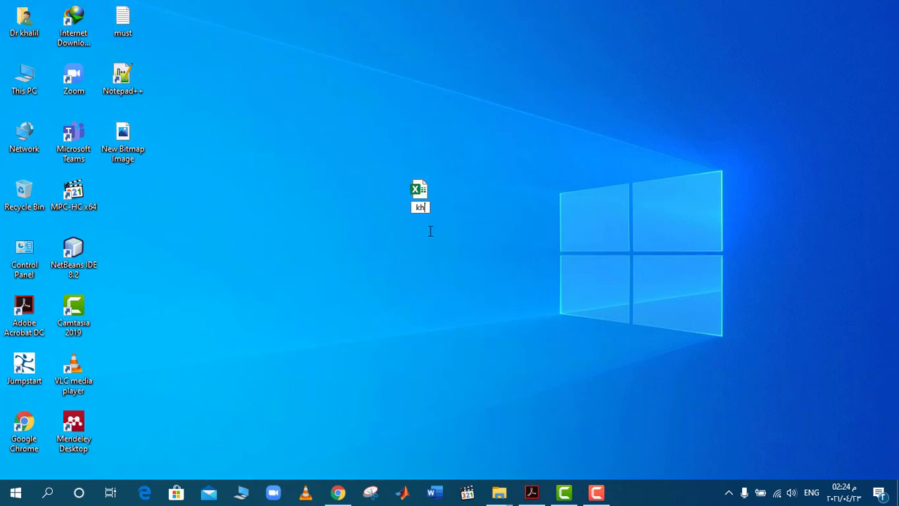
key(Return)
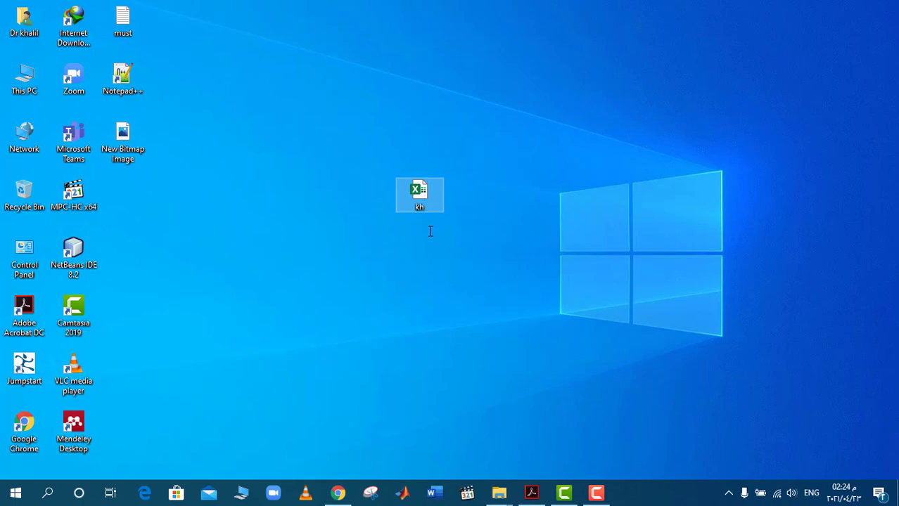
key(Return)
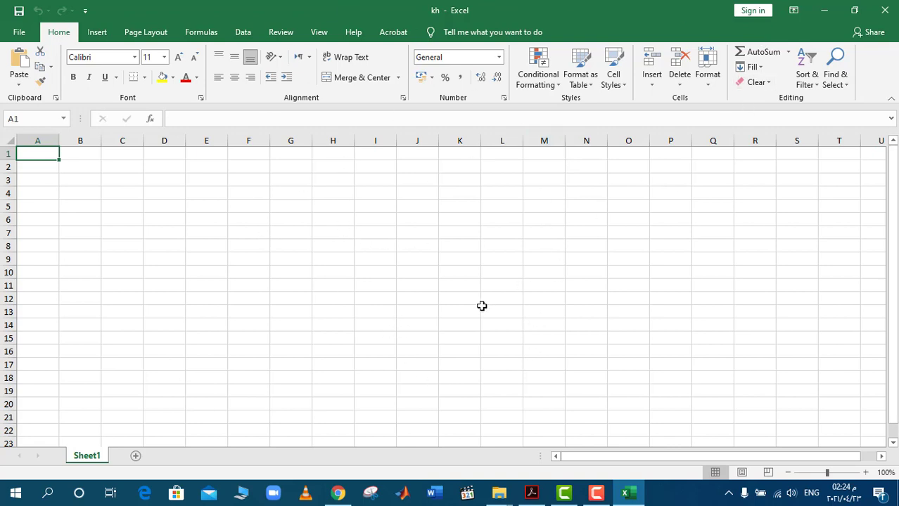
Step: Close the Excel window holding the empty kh workbook
click(885, 10)
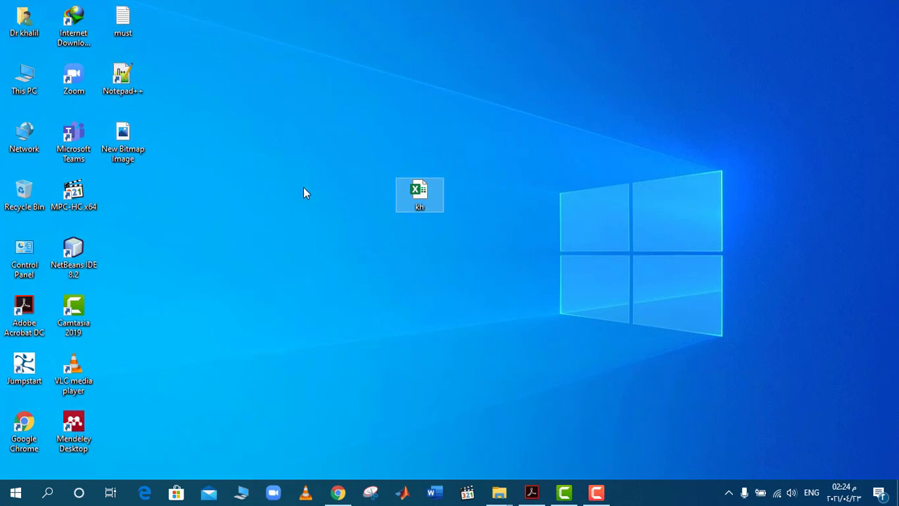
Step: Show the desktop's New item options and dismiss them without creating anything
right_click(590, 223)
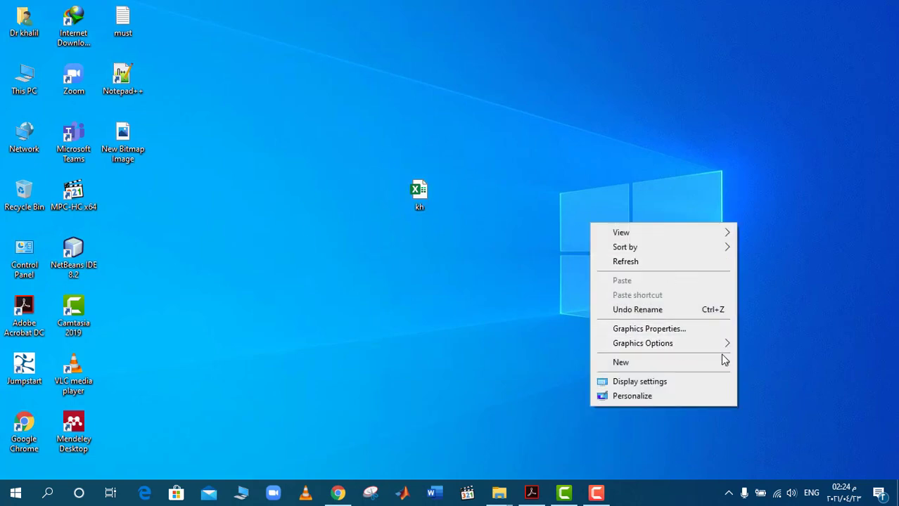
mouse_move(725, 361)
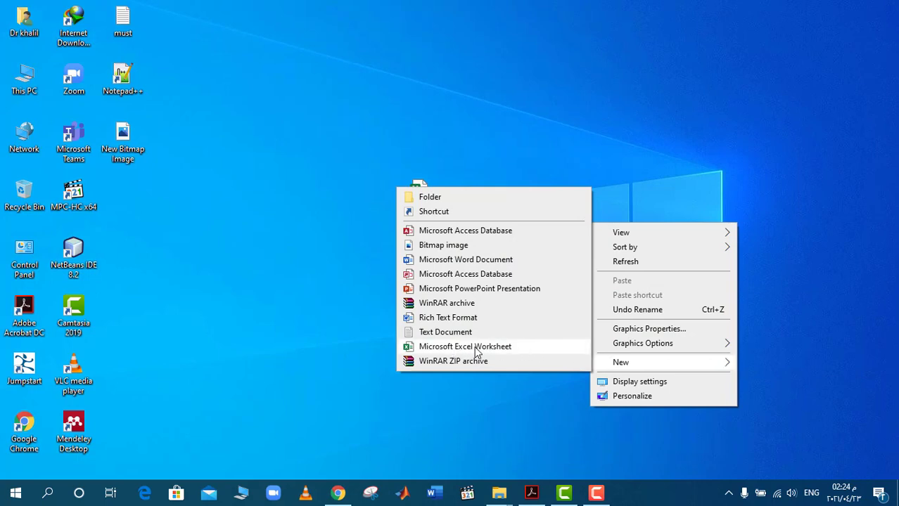
click(434, 195)
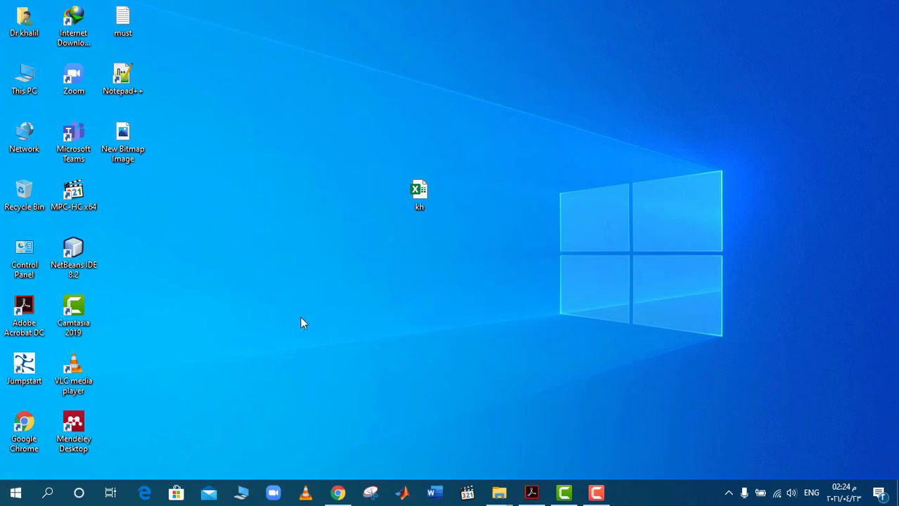
Step: Browse the Start menu app list, then reopen kh from its desktop icon and bring up the PDF
click(16, 495)
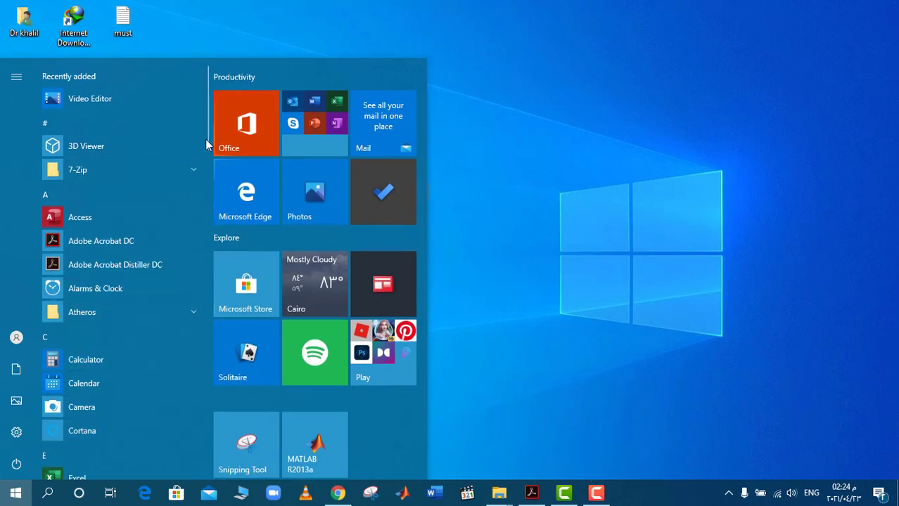
drag(207, 141, 204, 195)
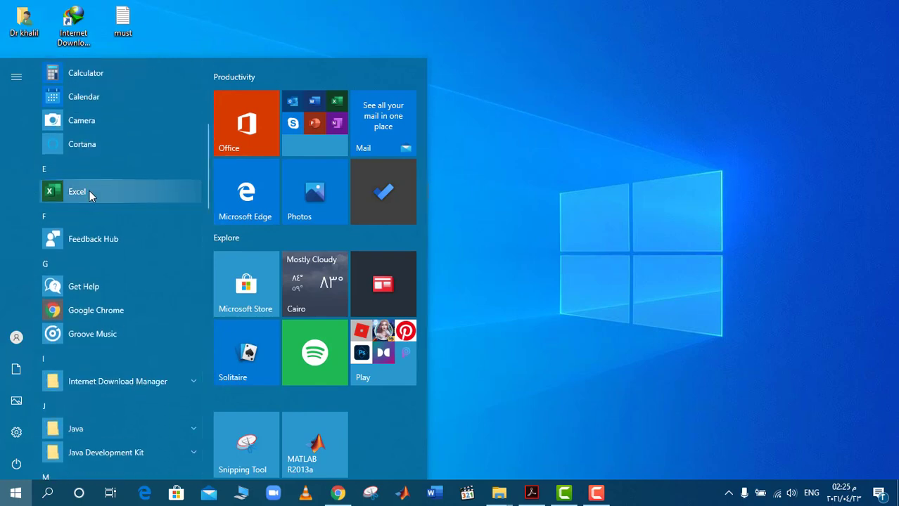
click(628, 212)
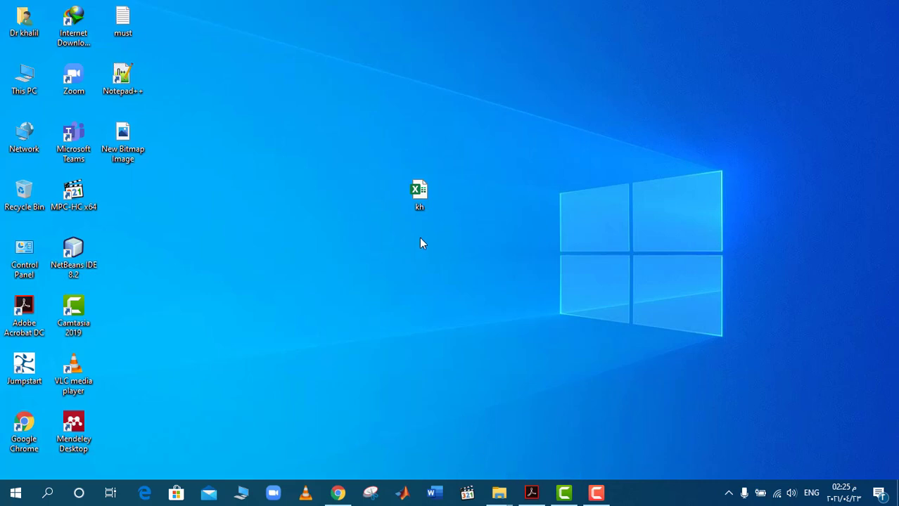
double_click(422, 201)
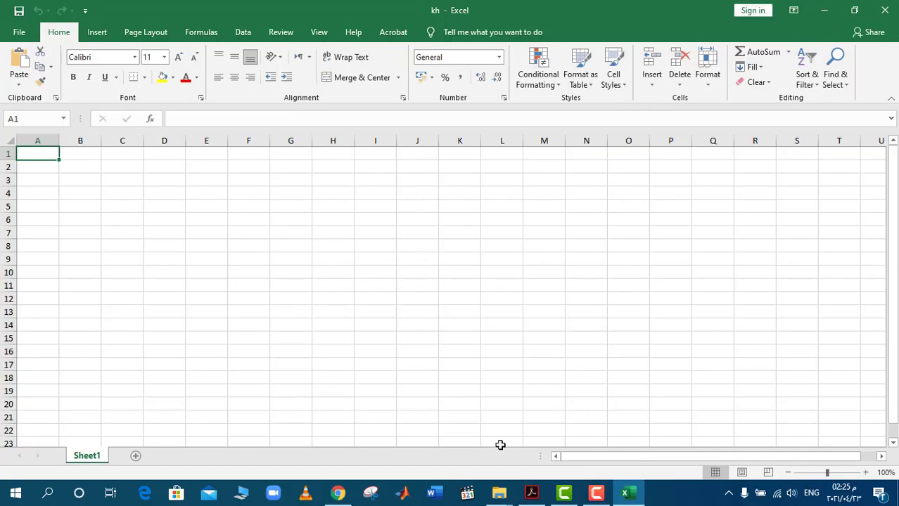
click(531, 495)
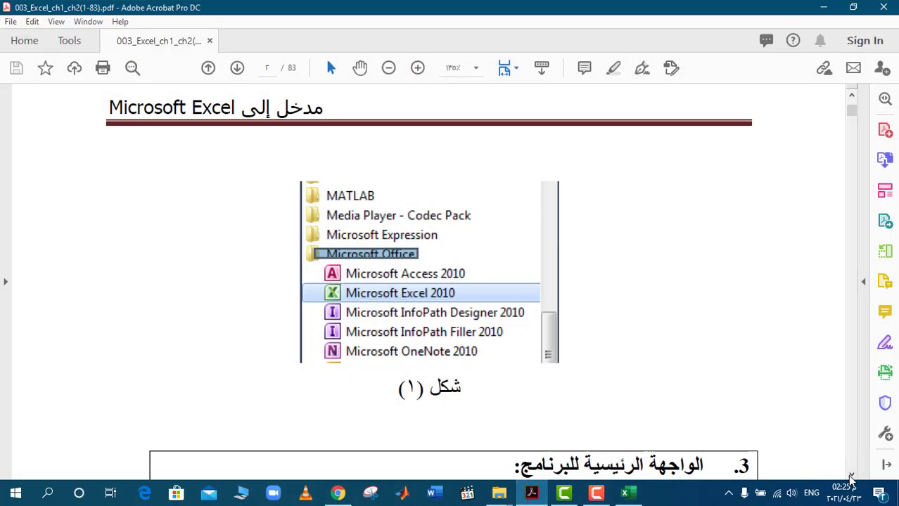
Step: Scroll to section 3 and highlight the interface components heading line
drag(852, 476, 852, 476)
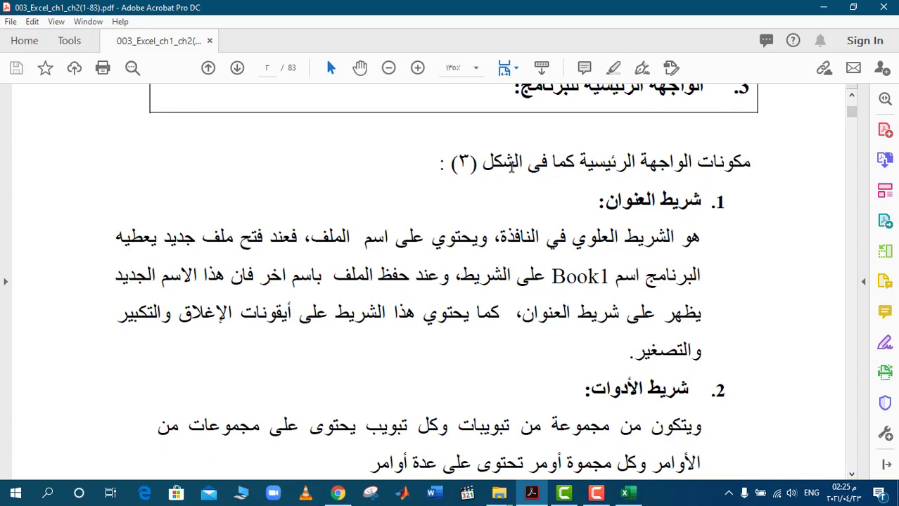
drag(496, 166, 750, 163)
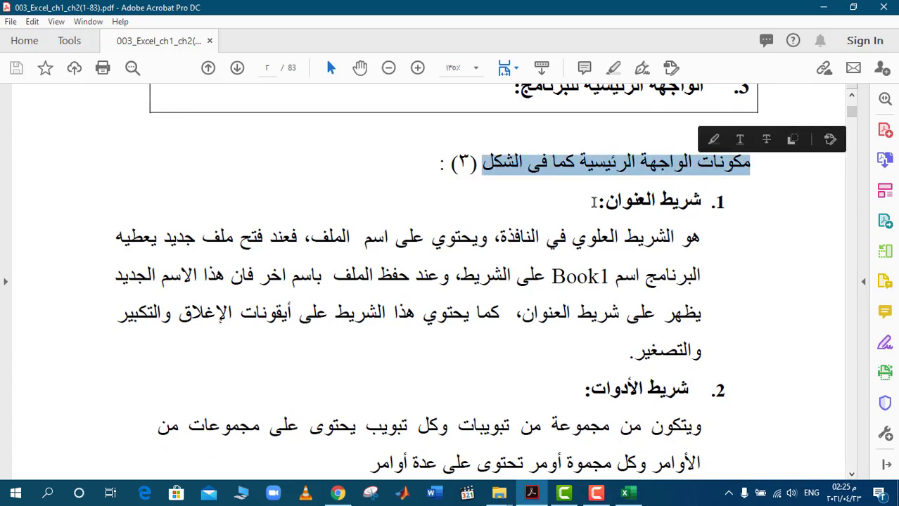
drag(595, 203, 692, 202)
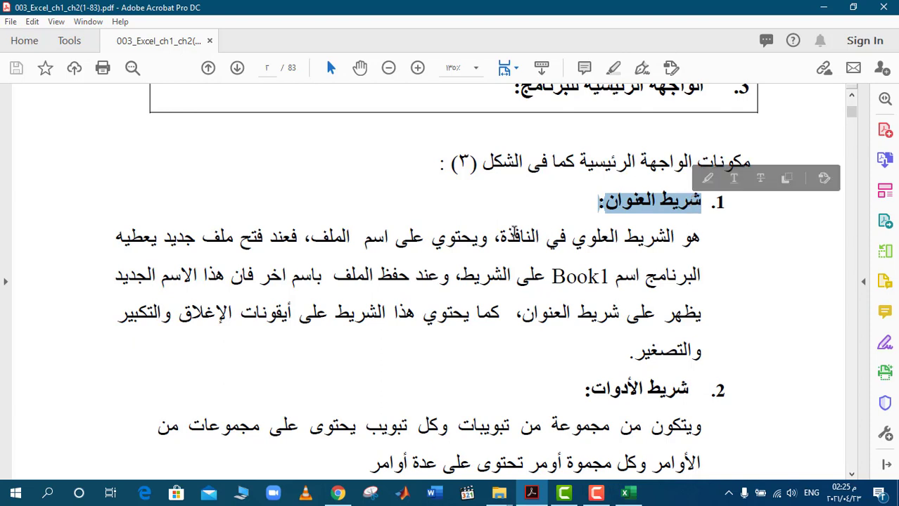
Step: Highlight title-bar phrases such as 'ويحتوي على اسم الملف،' and the word 'اسم', then return to Excel
drag(497, 238, 674, 239)
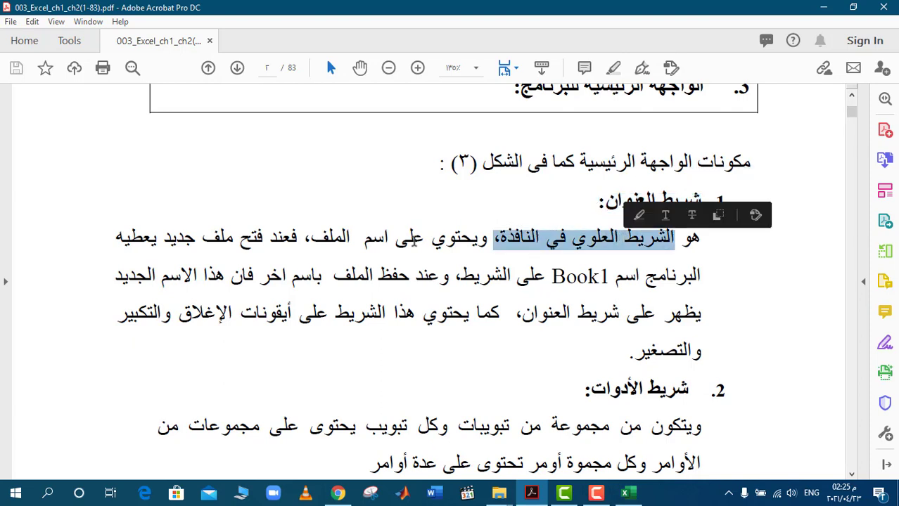
double_click(324, 238)
drag(355, 236, 487, 237)
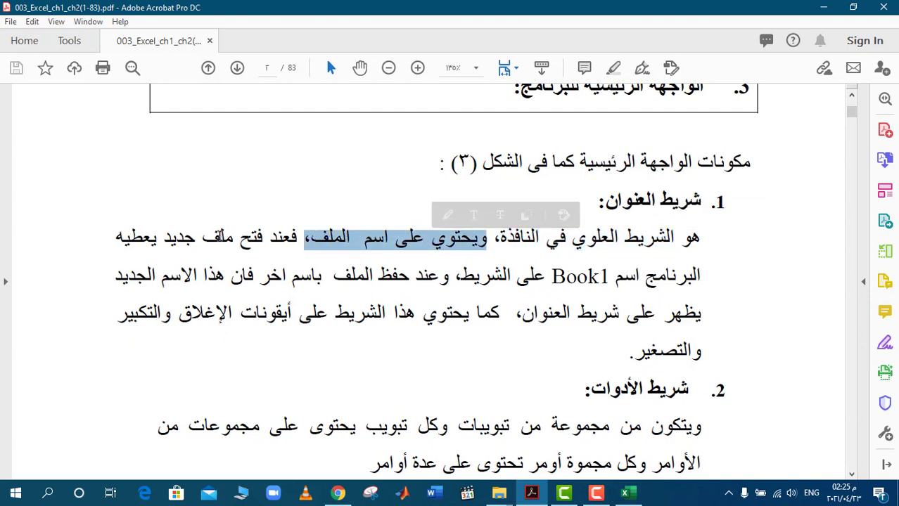
double_click(627, 278)
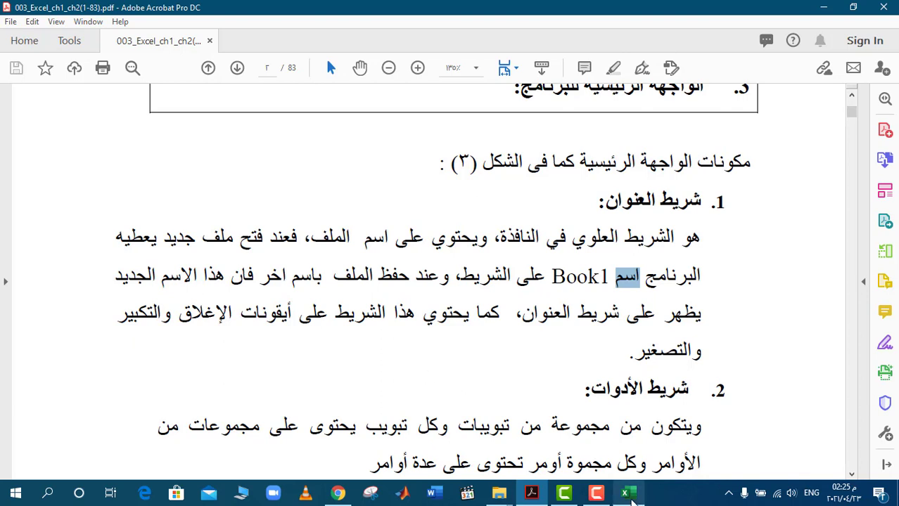
click(624, 493)
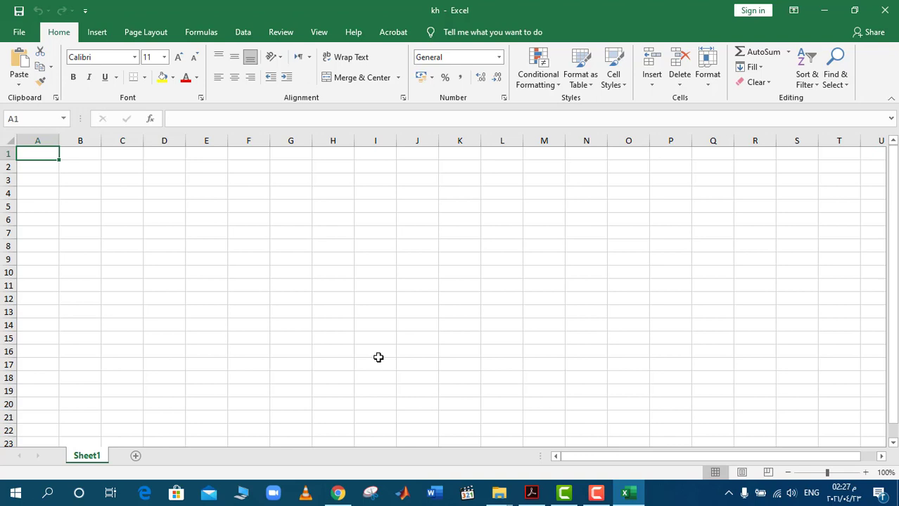
Step: Add Sheet2, Sheet3, Sheet4 and Sheet5 to kh, then switch to the PDF guide
click(137, 457)
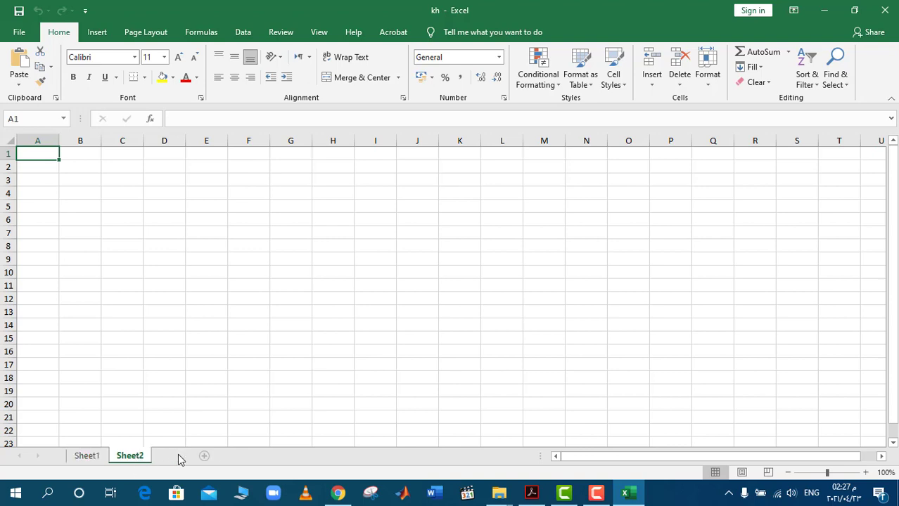
click(176, 456)
click(223, 456)
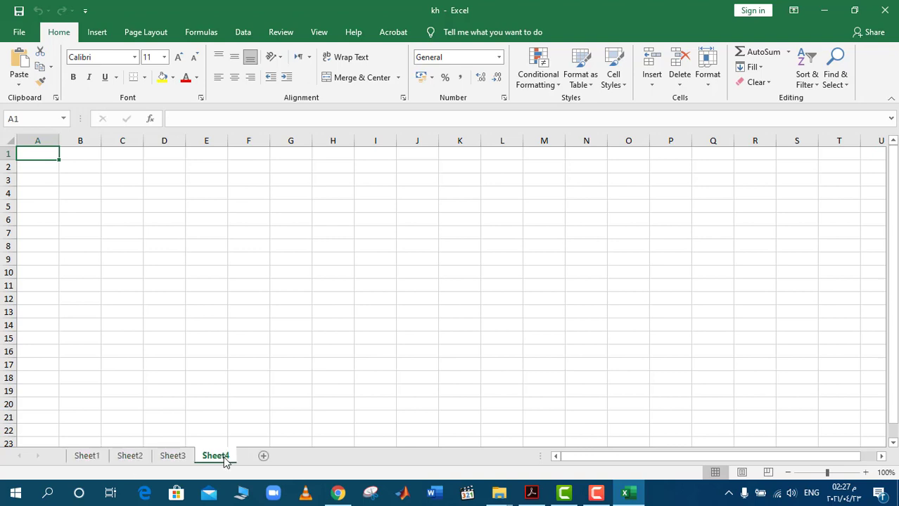
click(265, 456)
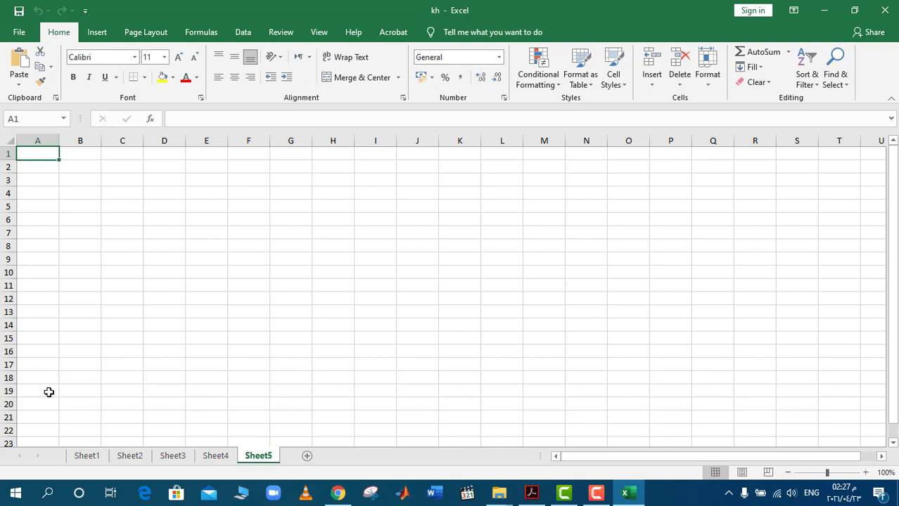
click(532, 496)
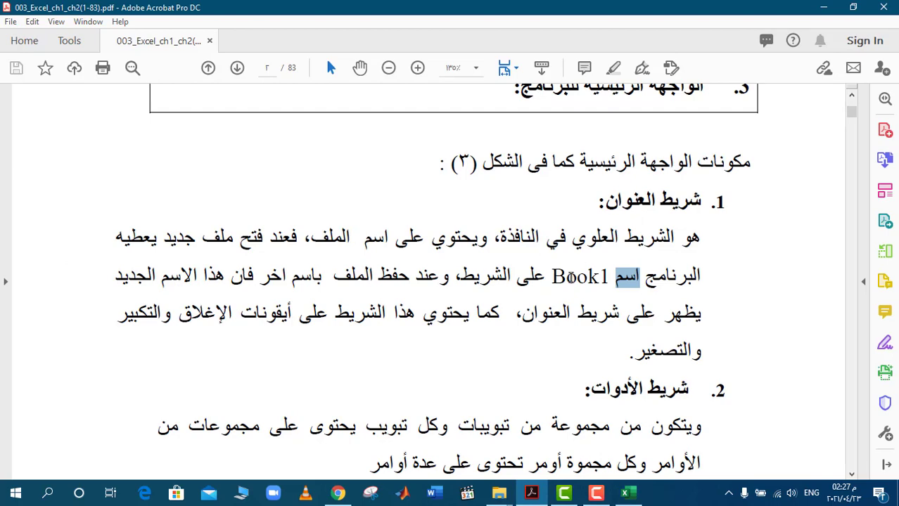
Step: Glance at kh, then return to the PDF and highlight the toolbar description text
click(628, 495)
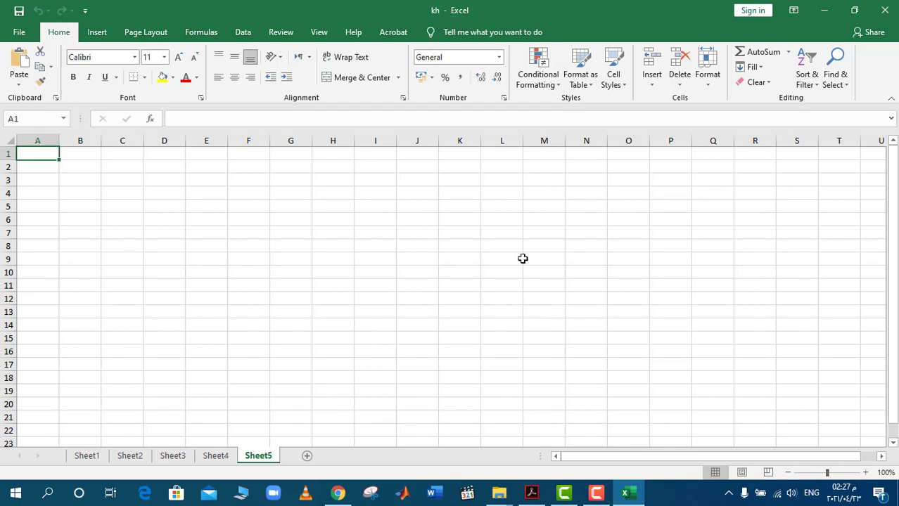
click(532, 496)
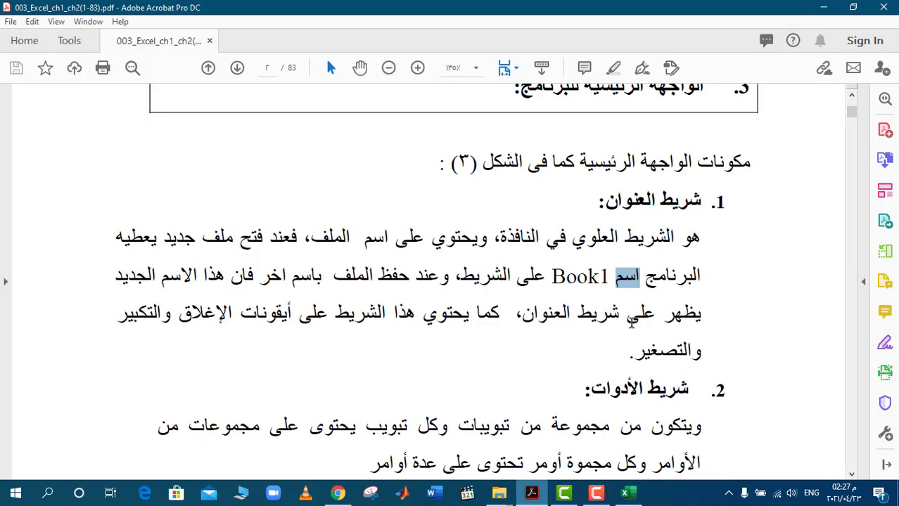
drag(850, 476, 851, 477)
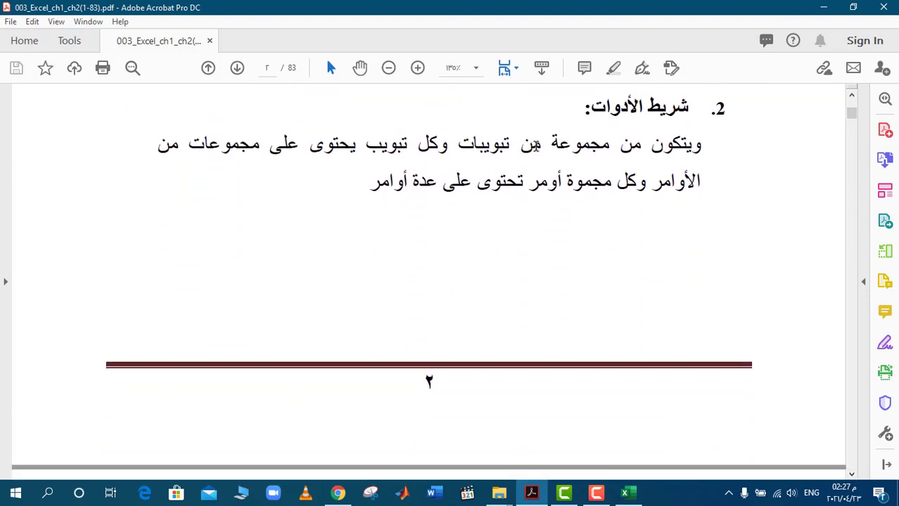
mouse_move(511, 145)
mouse_down()
mouse_move(159, 145)
mouse_move(391, 182)
mouse_up()
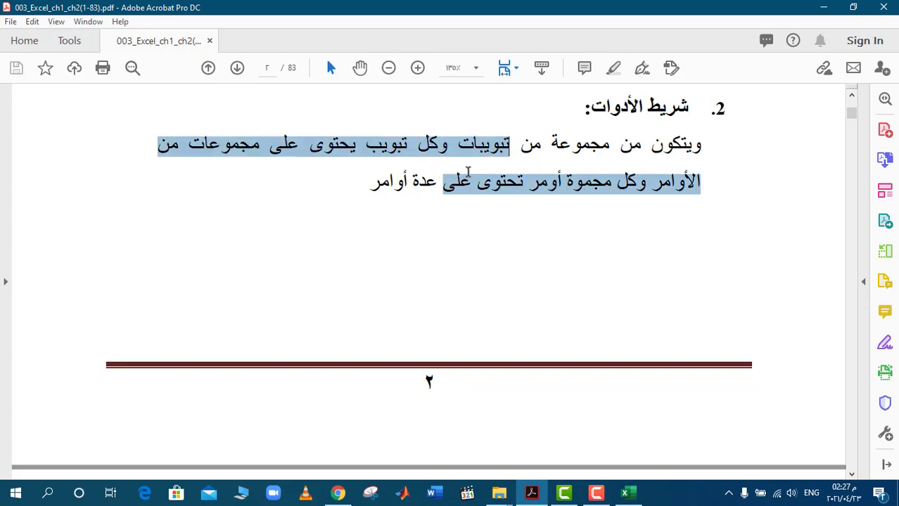
Step: Scroll the PDF further down, then bring the kh workbook back to the front
click(851, 475)
scroll(852, 477, down, 5)
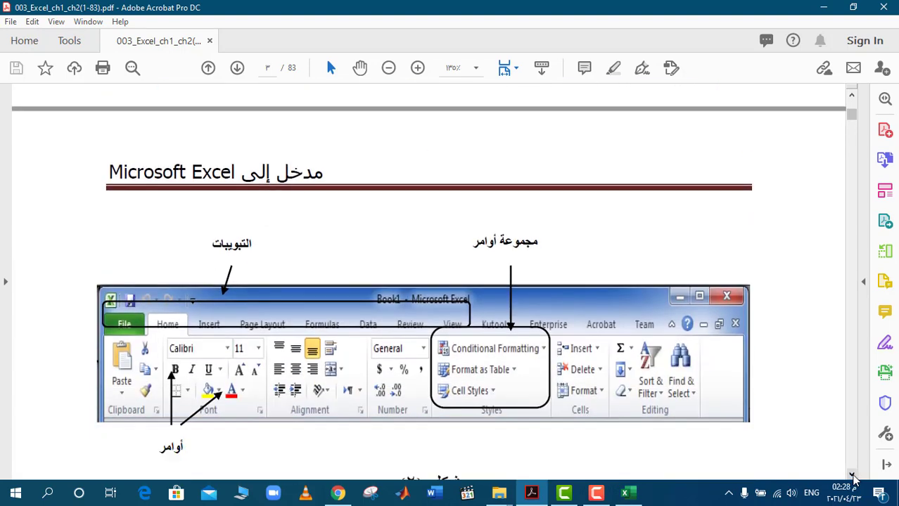
scroll(852, 477, down, 2)
scroll(853, 477, down, 1)
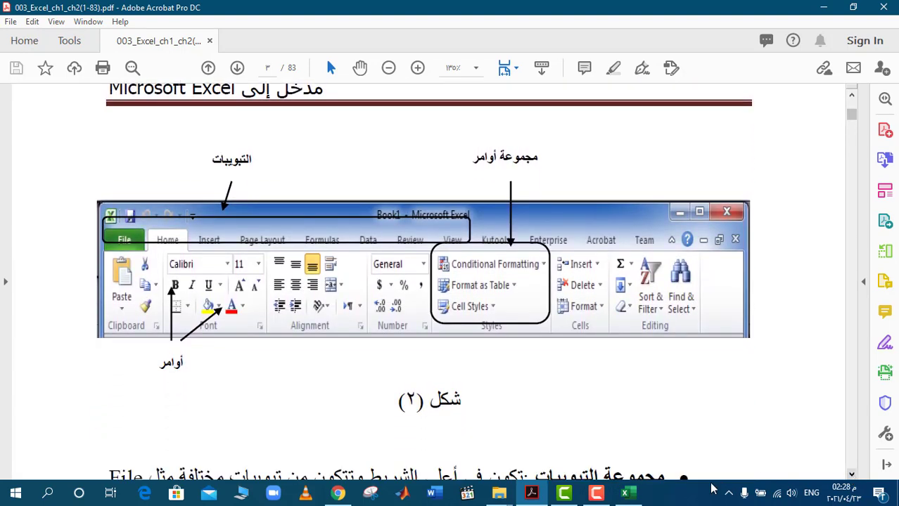
click(625, 492)
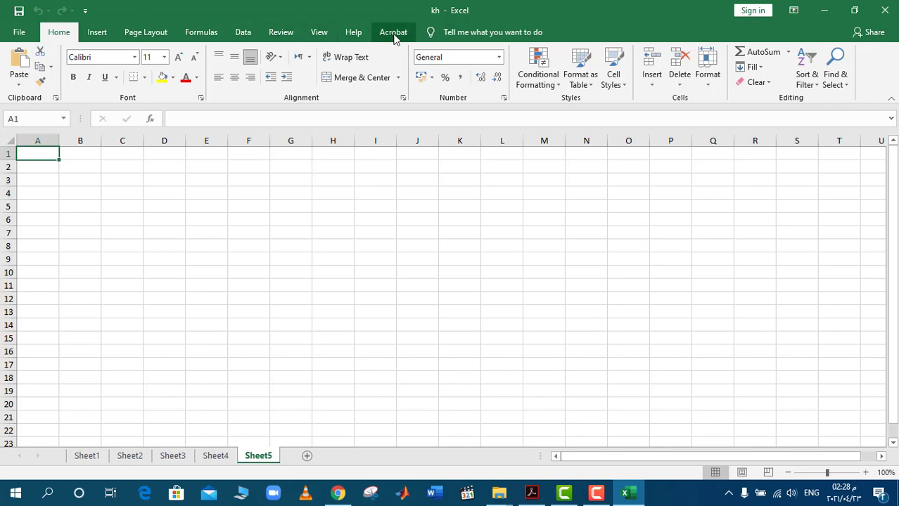
click(19, 32)
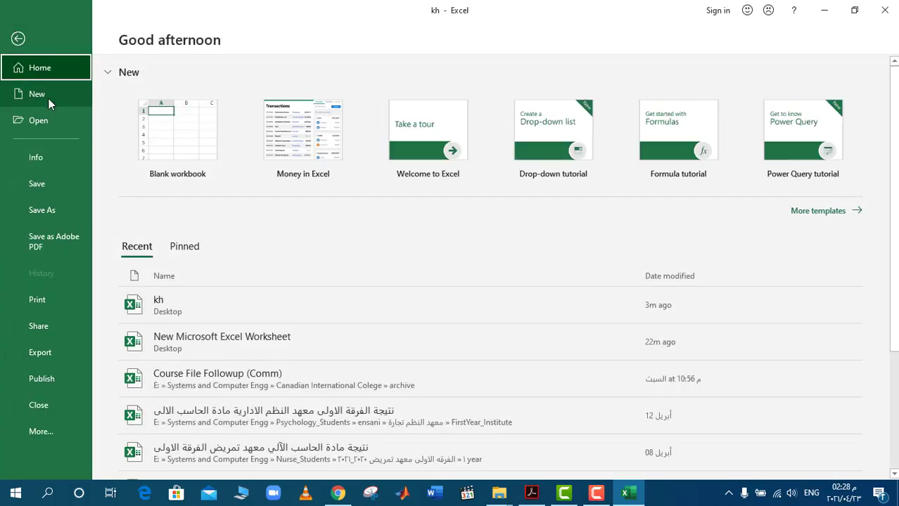
click(37, 185)
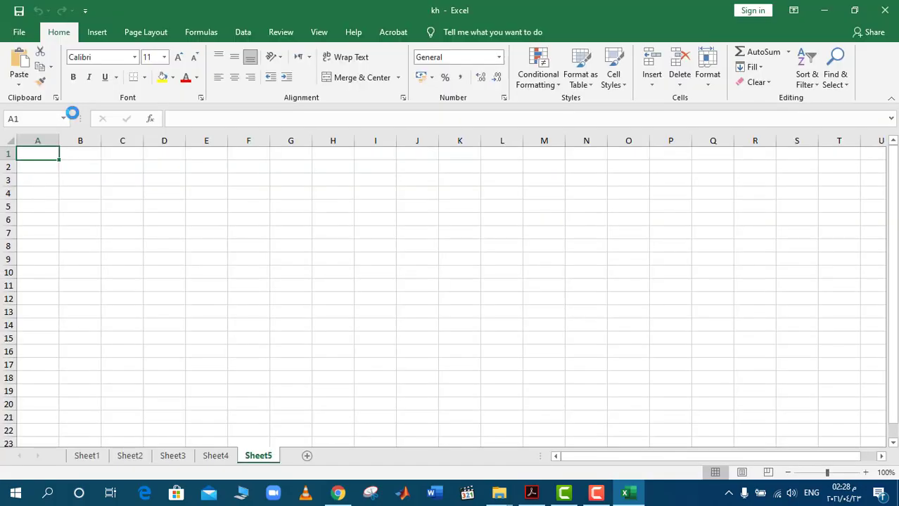
click(97, 34)
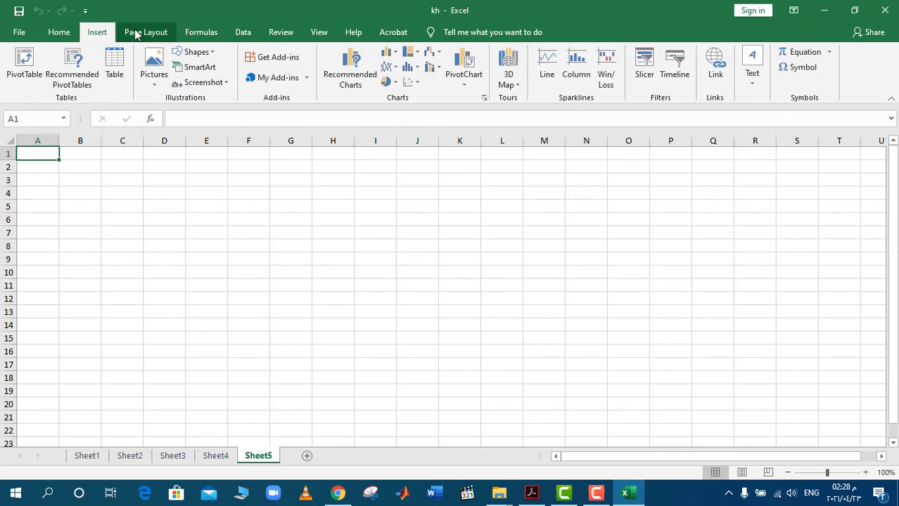
click(531, 493)
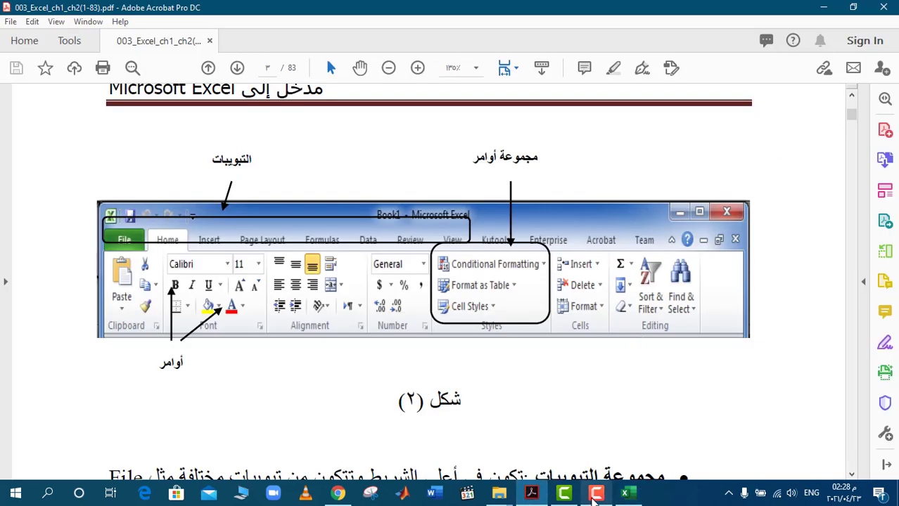
click(625, 493)
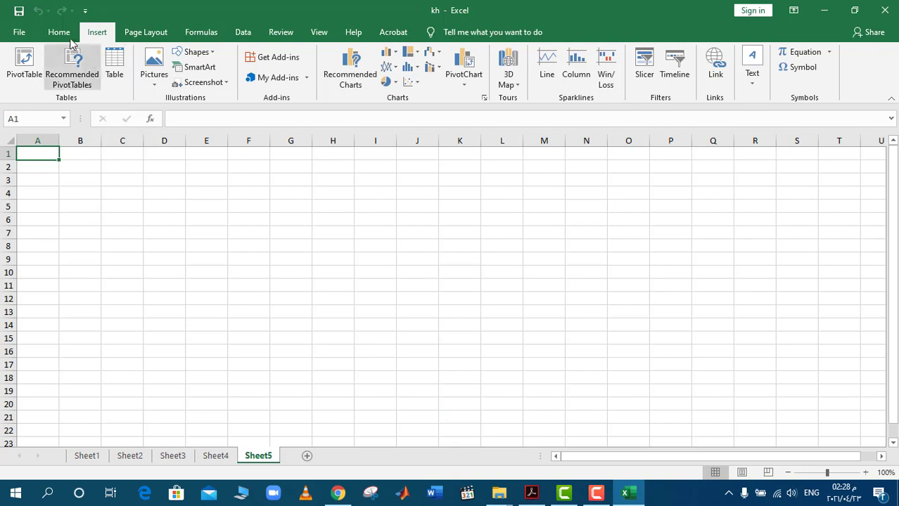
click(63, 35)
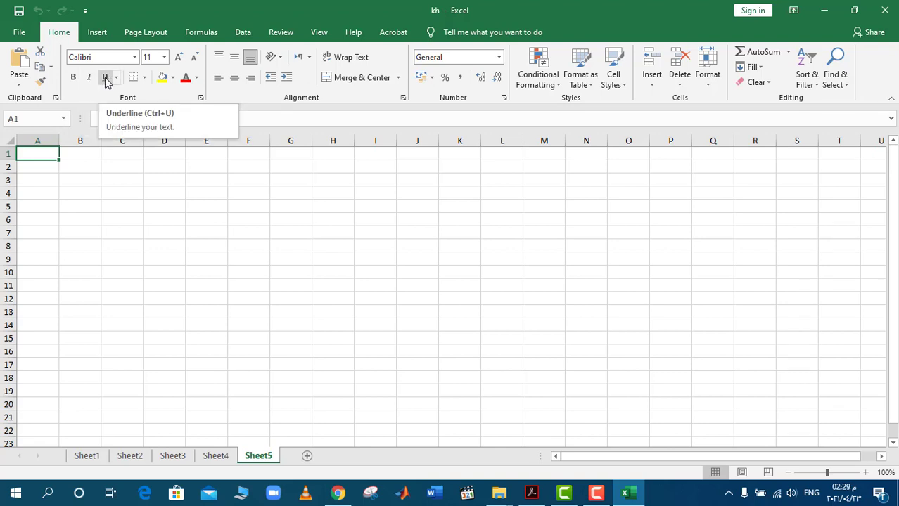
Step: Keep the current font, set the font size to 13, and apply an alignment to cell A1
click(134, 57)
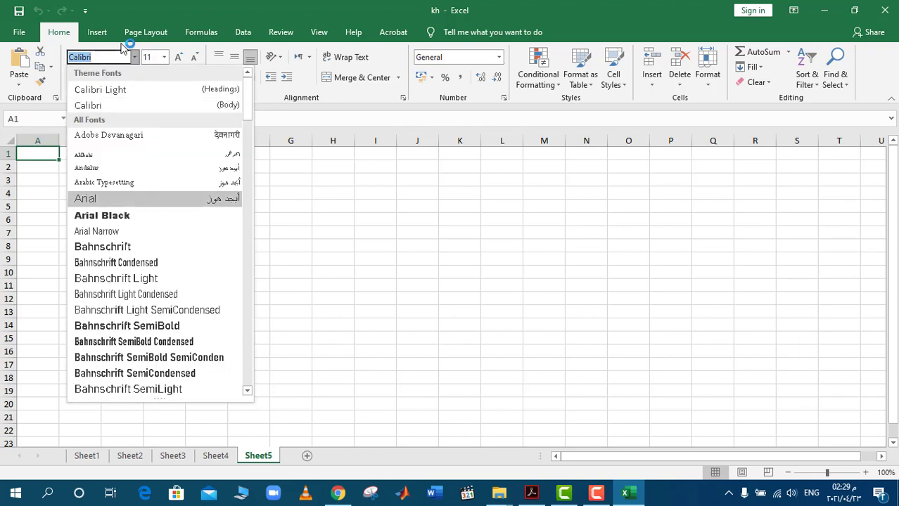
drag(248, 102, 250, 101)
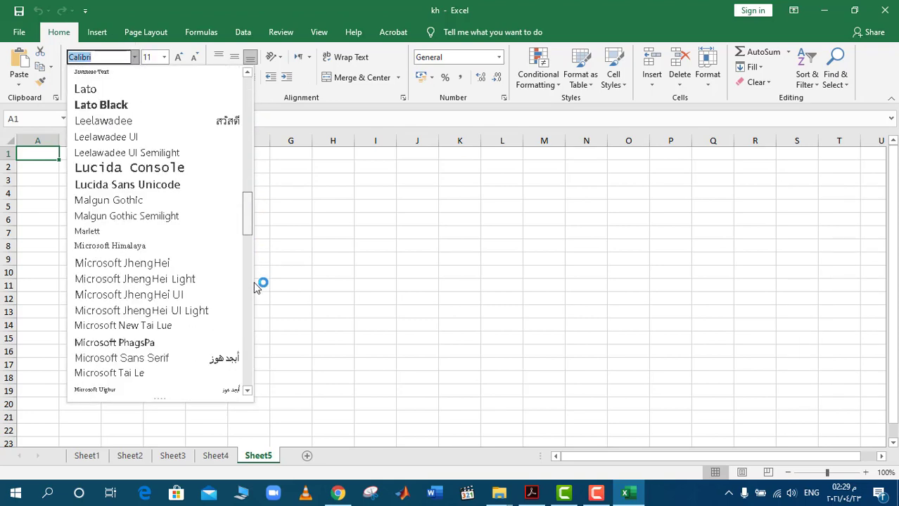
click(151, 58)
click(164, 57)
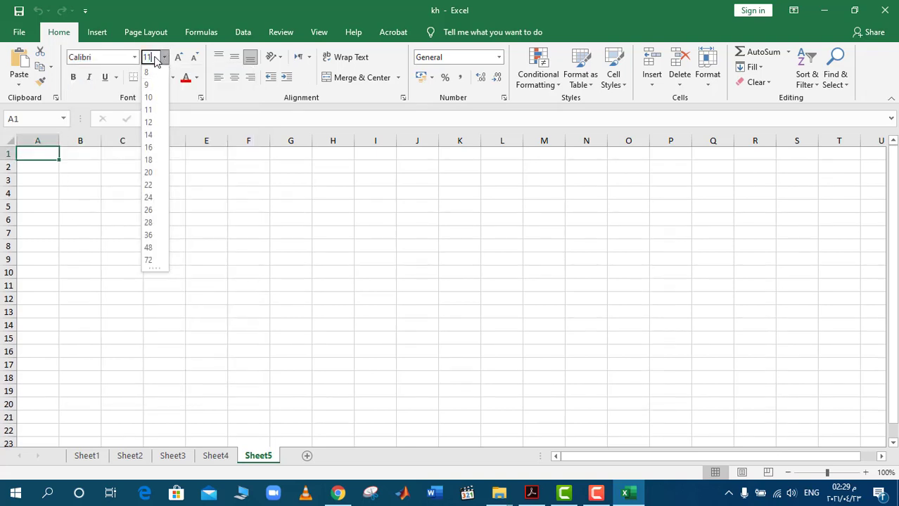
text(13)
key(Return)
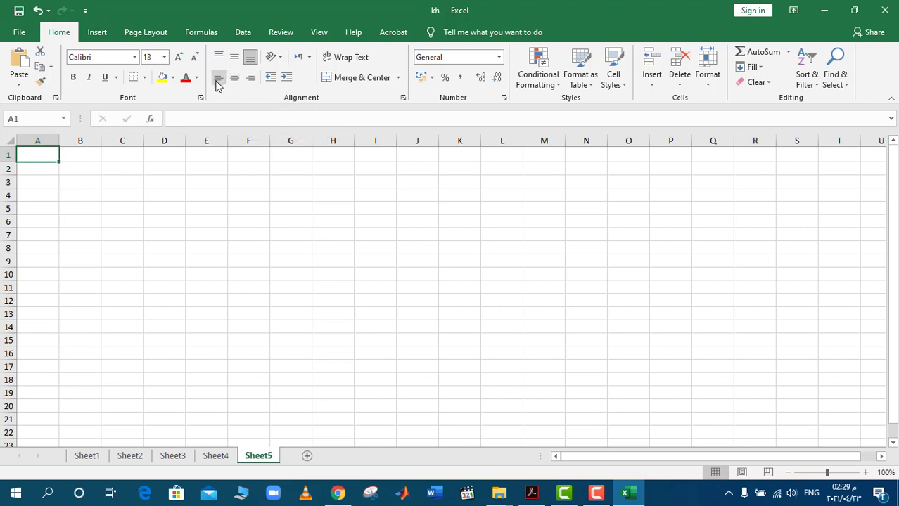
click(250, 79)
Step: Briefly minimize and restore Excel, then browse the Insert, Page Layout, Formulas, Data and Review tabs
click(824, 15)
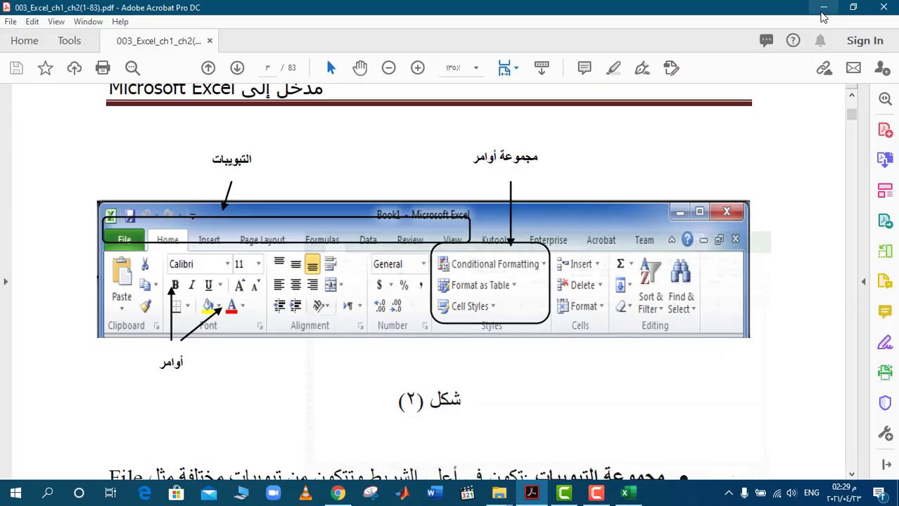
click(625, 492)
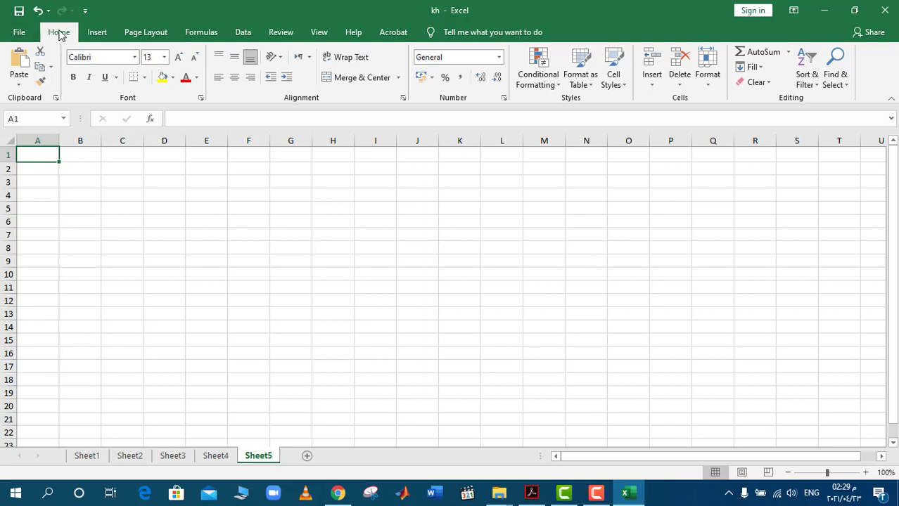
click(97, 32)
click(149, 32)
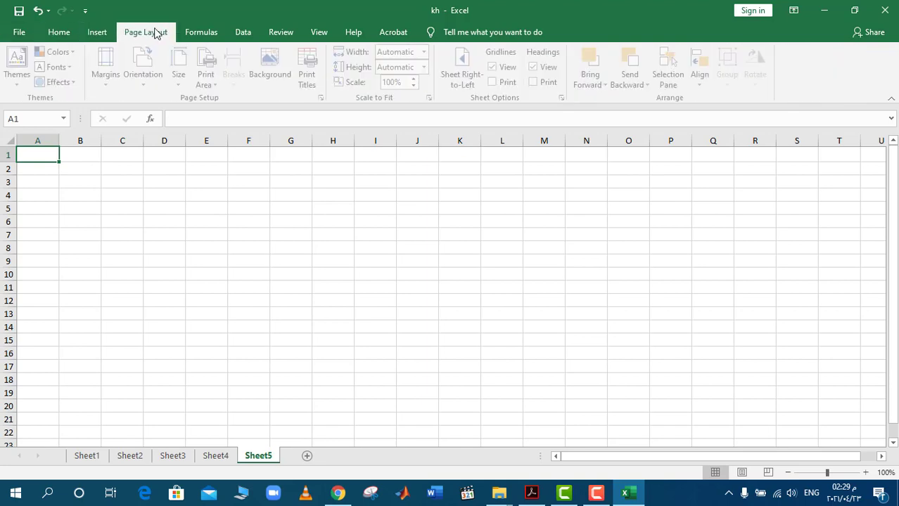
click(201, 33)
click(241, 33)
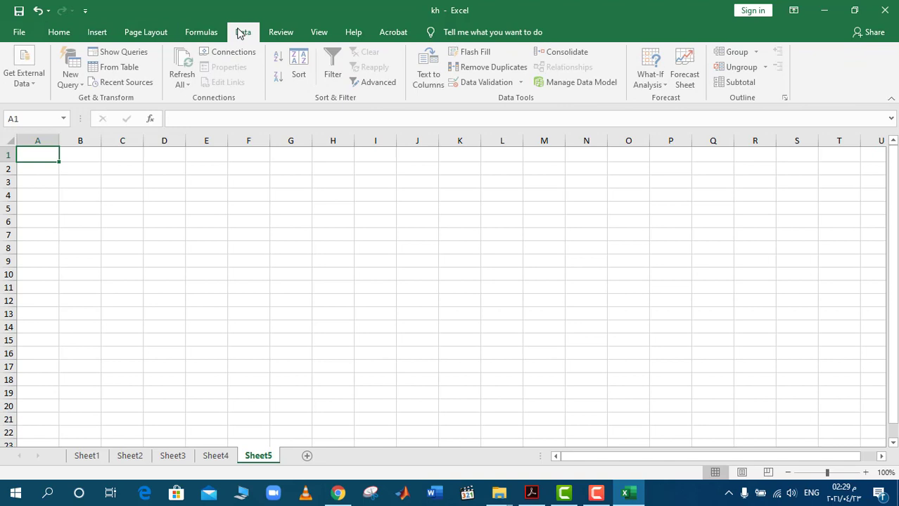
click(284, 33)
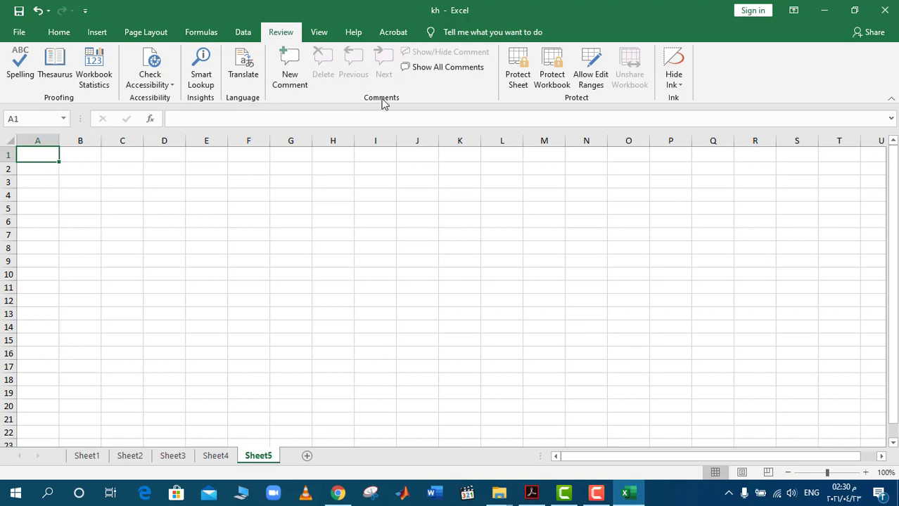
Step: Open and dismiss the Insert Chart dialog, then open and close Format Cells
click(100, 33)
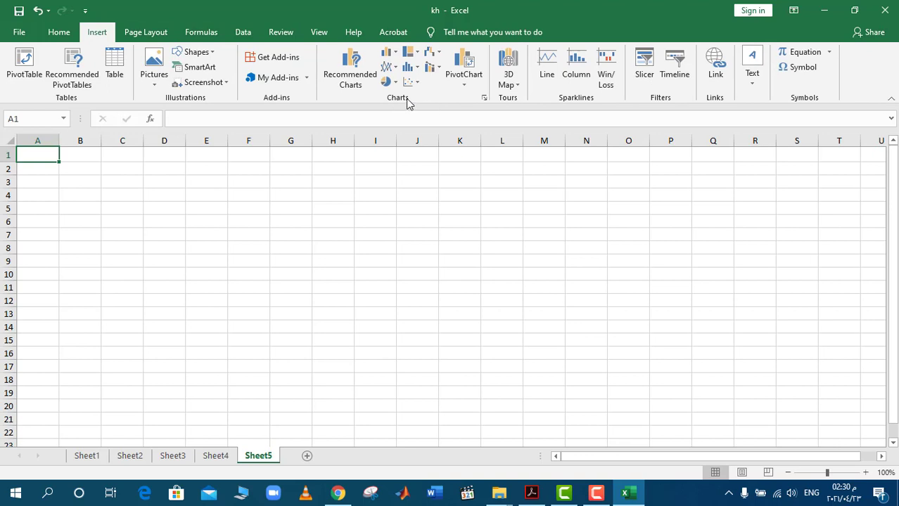
click(484, 99)
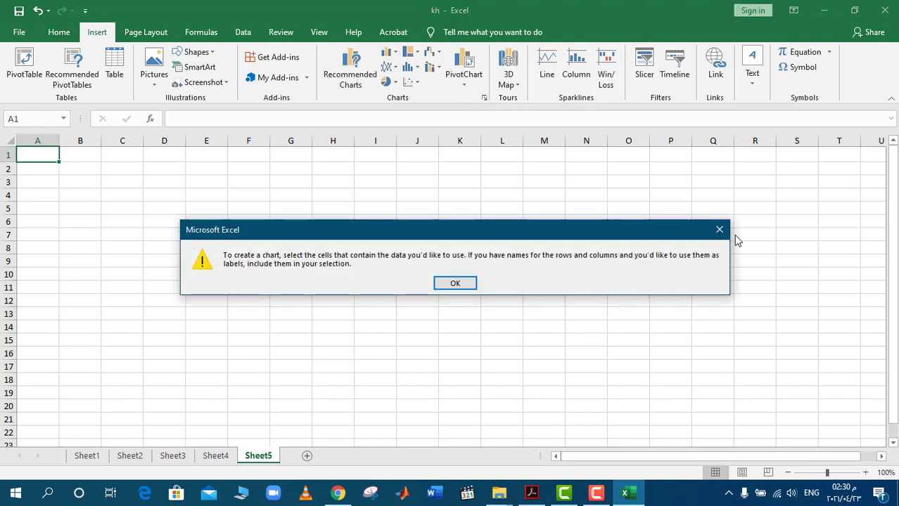
click(725, 235)
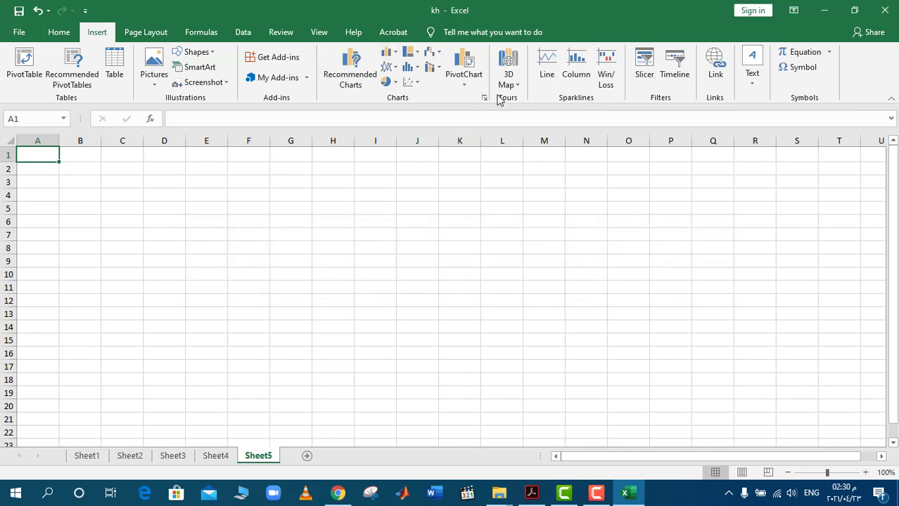
click(59, 35)
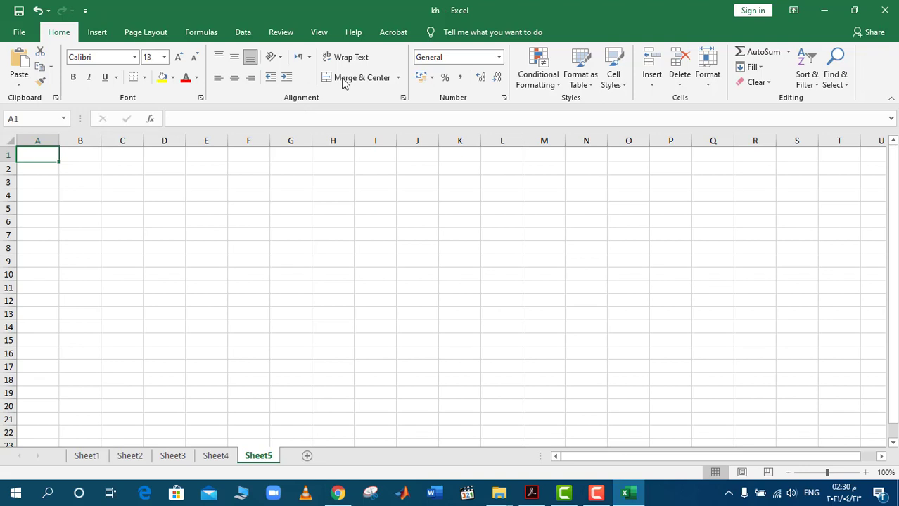
click(504, 99)
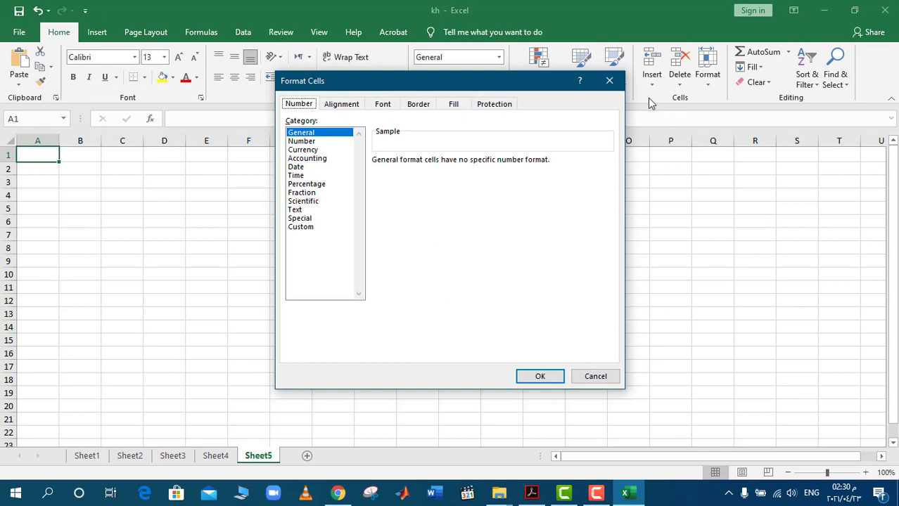
click(609, 82)
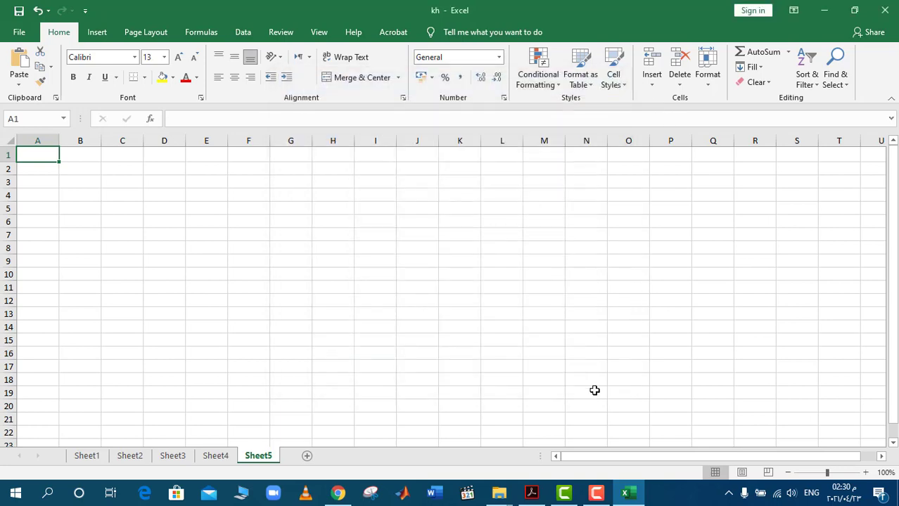
Step: In the PDF, scroll down and select the words File, Home, Insert and the first bullet's second line
click(532, 493)
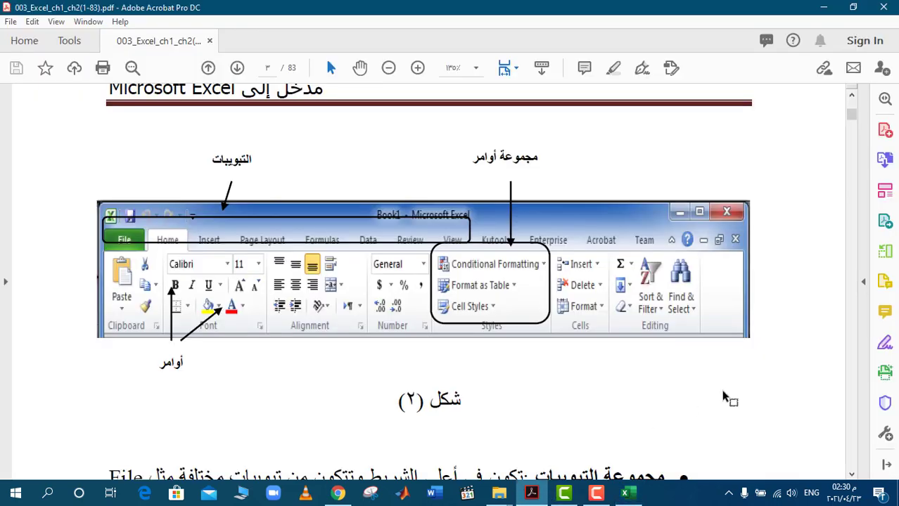
click(850, 476)
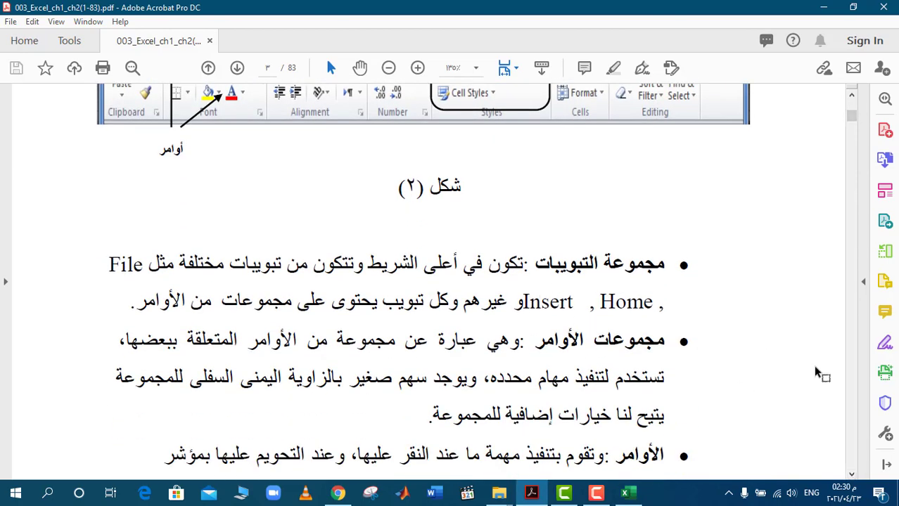
click(851, 476)
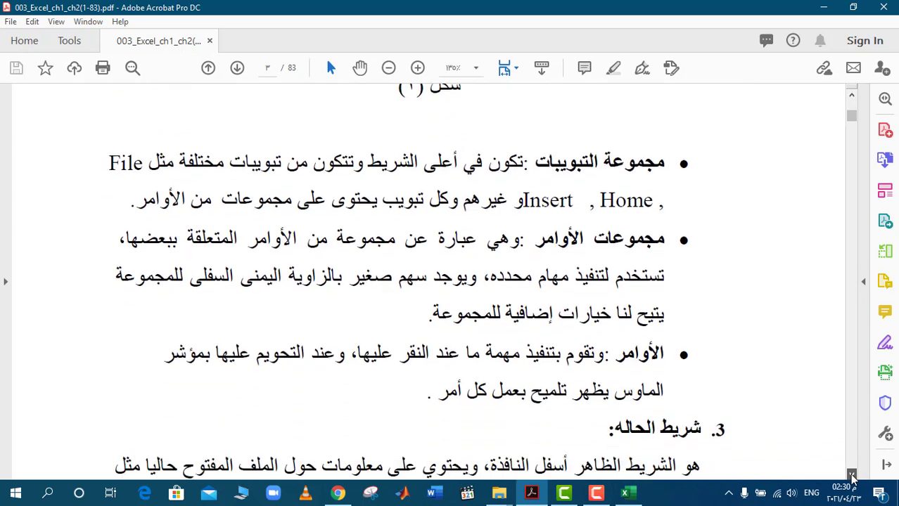
double_click(128, 162)
double_click(630, 202)
double_click(548, 202)
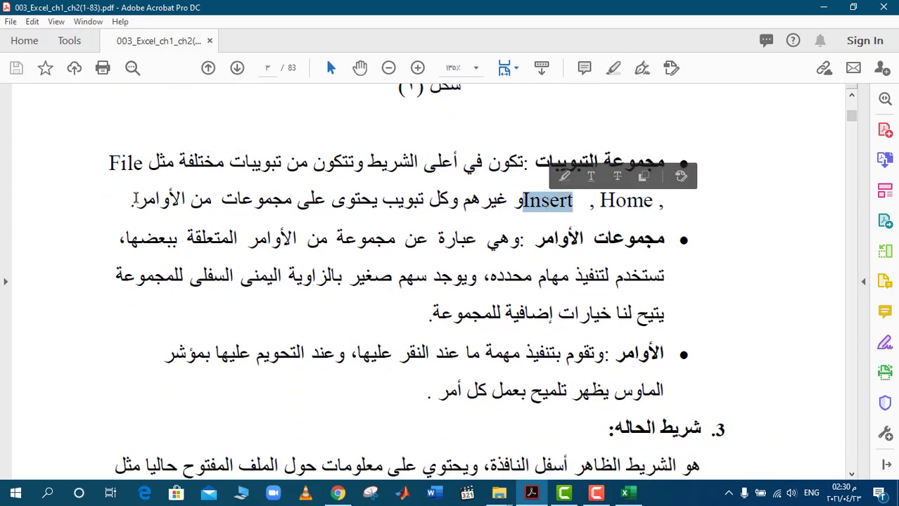
drag(127, 201, 485, 202)
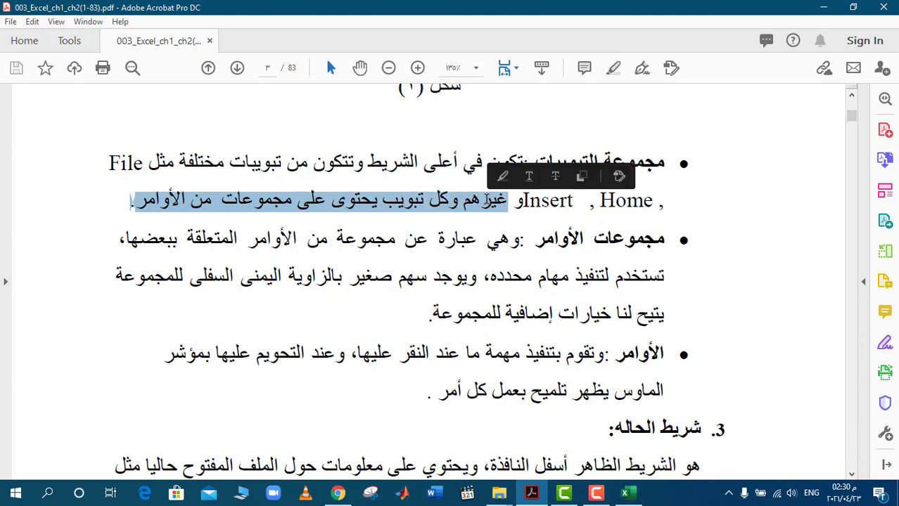
Step: Select the phrases about performing specific tasks and the group's corner arrow, then return to Excel
click(625, 239)
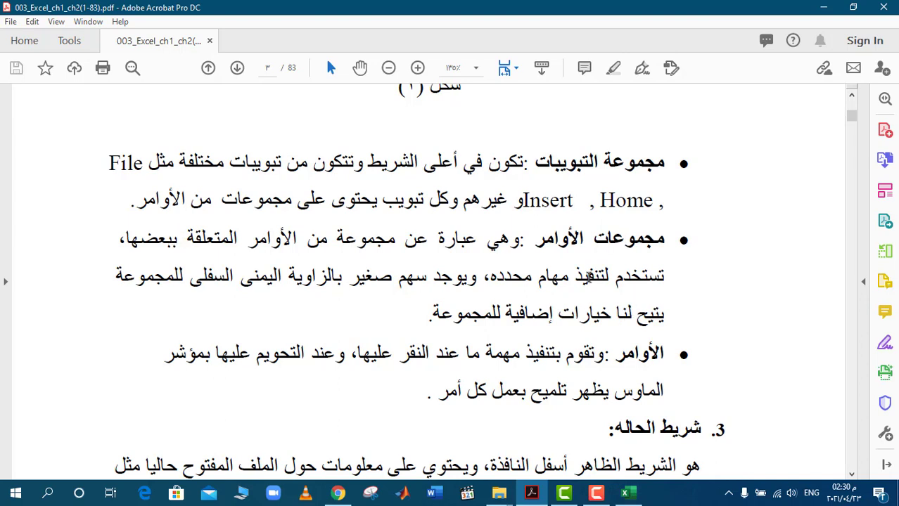
drag(479, 277, 619, 277)
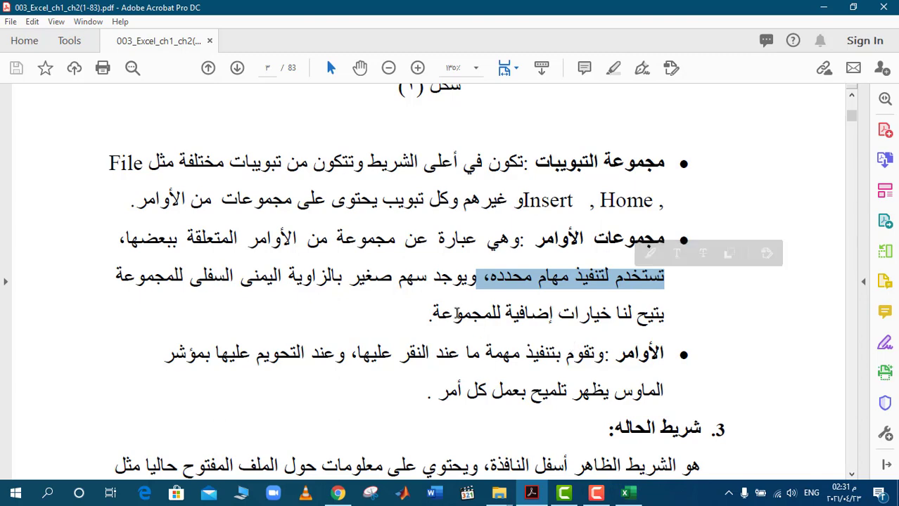
drag(200, 271, 118, 275)
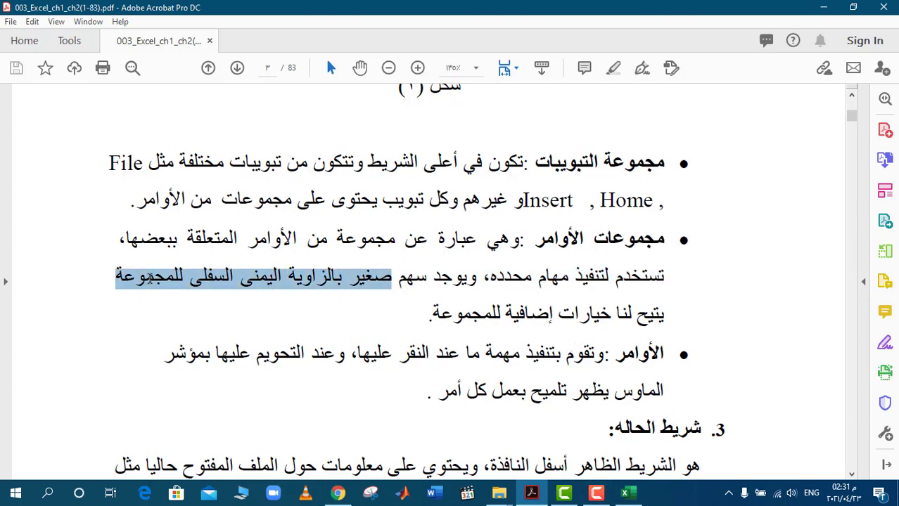
click(630, 494)
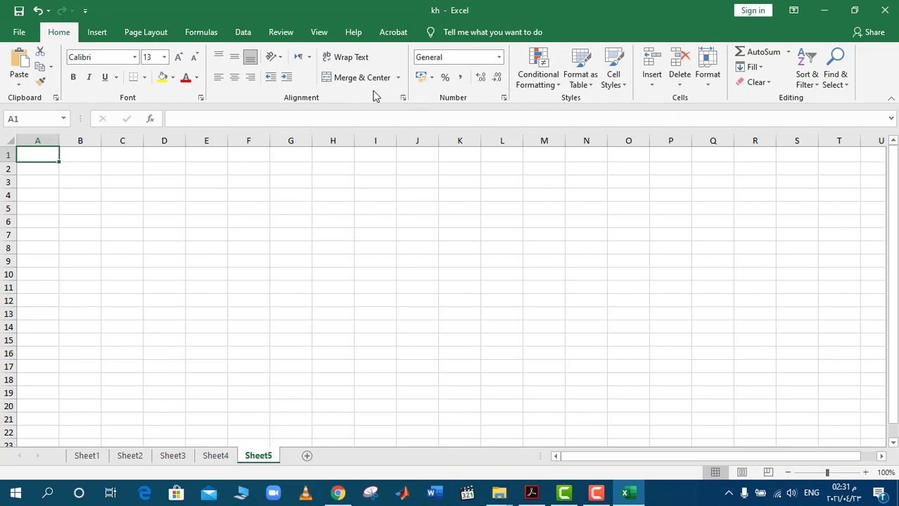
click(403, 100)
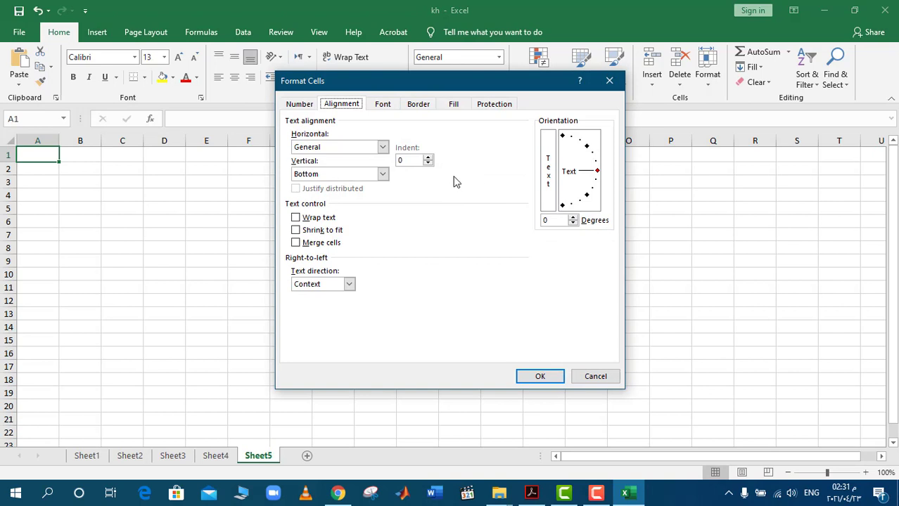
click(301, 105)
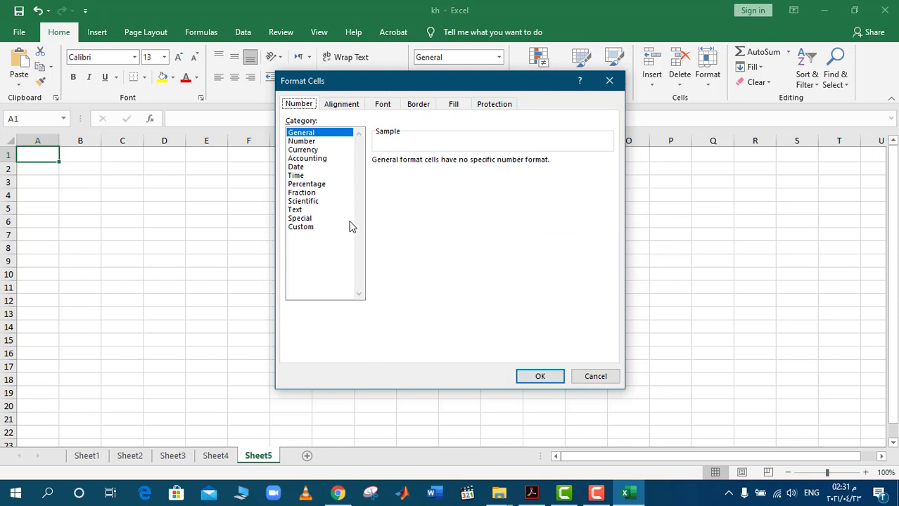
click(315, 151)
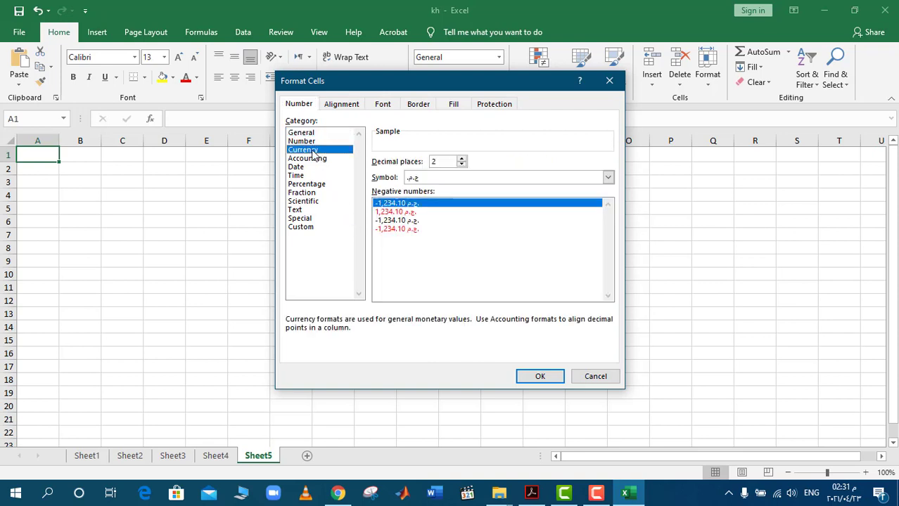
click(609, 179)
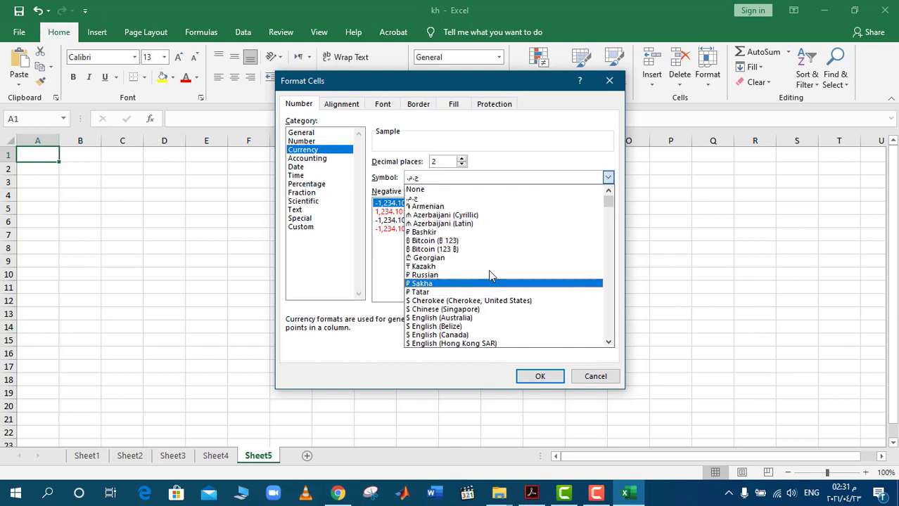
click(319, 266)
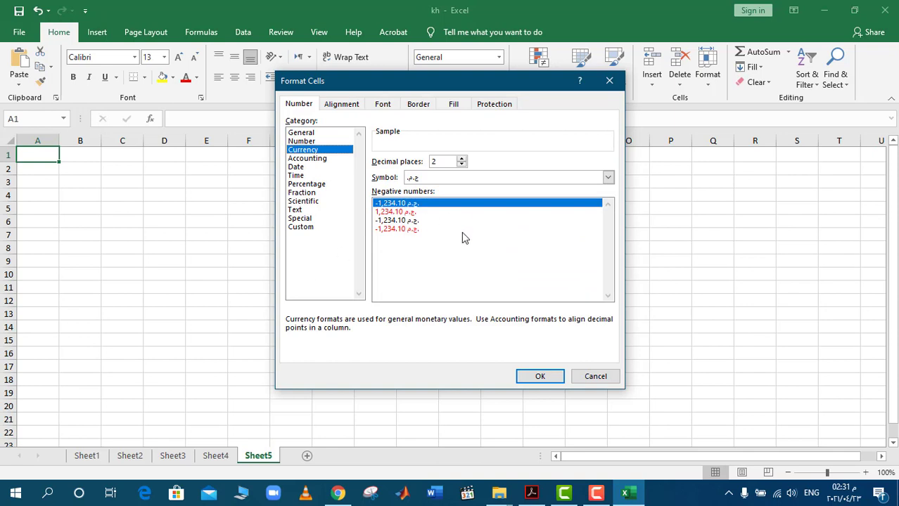
click(345, 106)
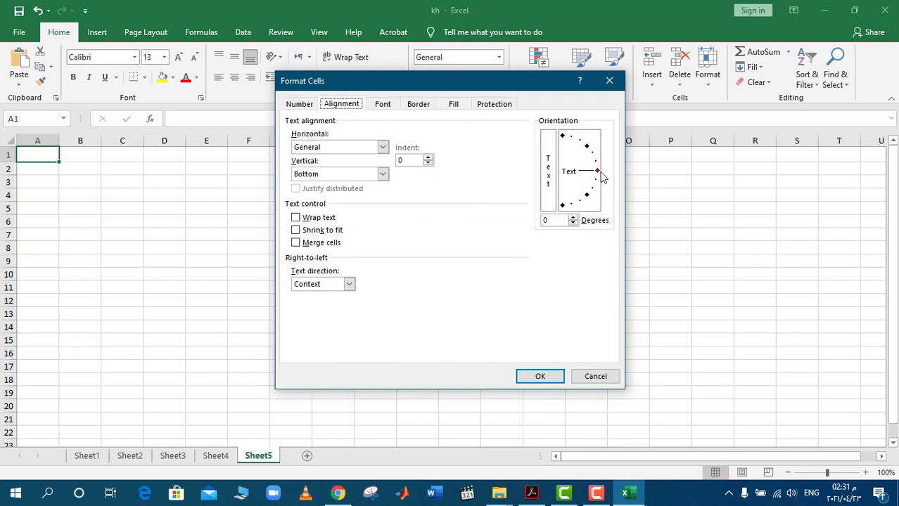
click(610, 81)
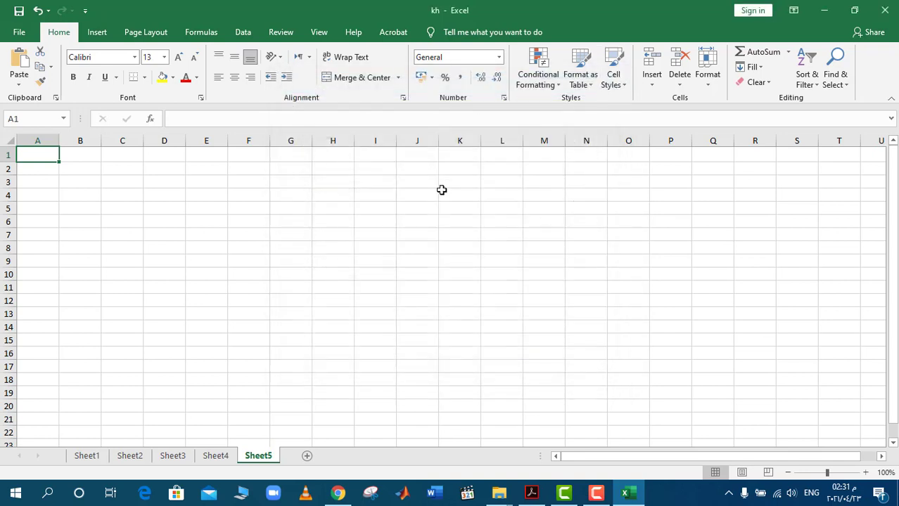
Step: In the PDF, scroll down and highlight the phrase about information on the open file, then check Excel
click(532, 492)
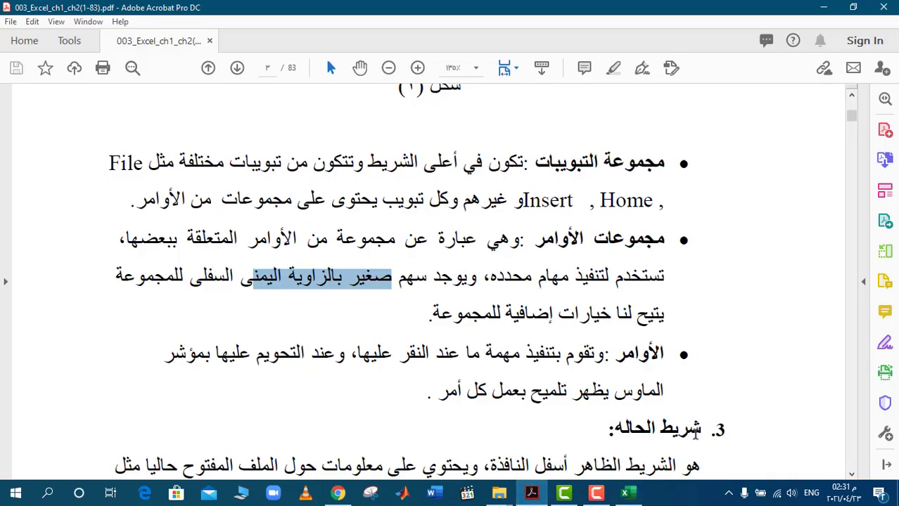
click(852, 475)
scroll(852, 475, down, 5)
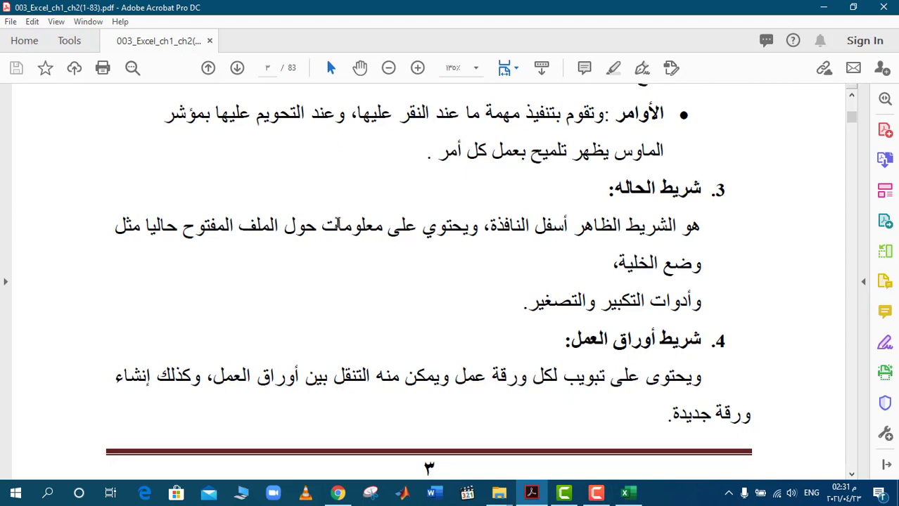
drag(338, 225, 171, 230)
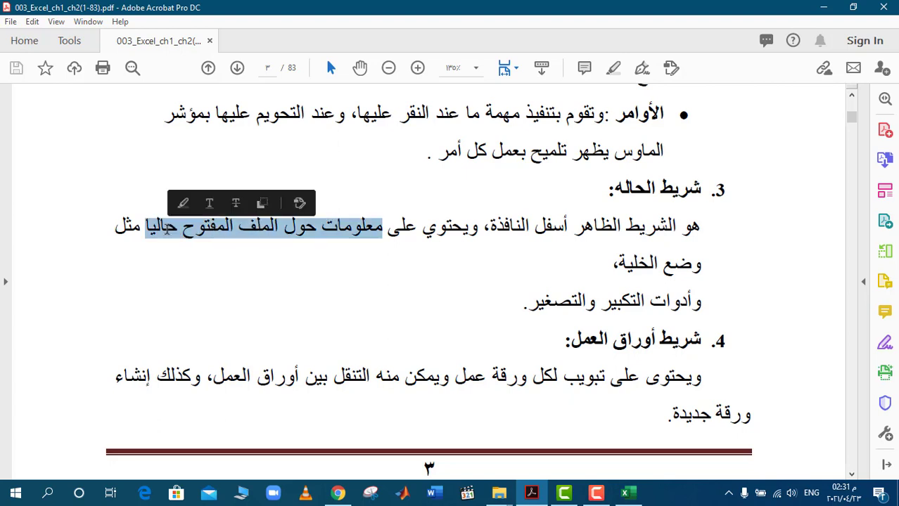
click(620, 492)
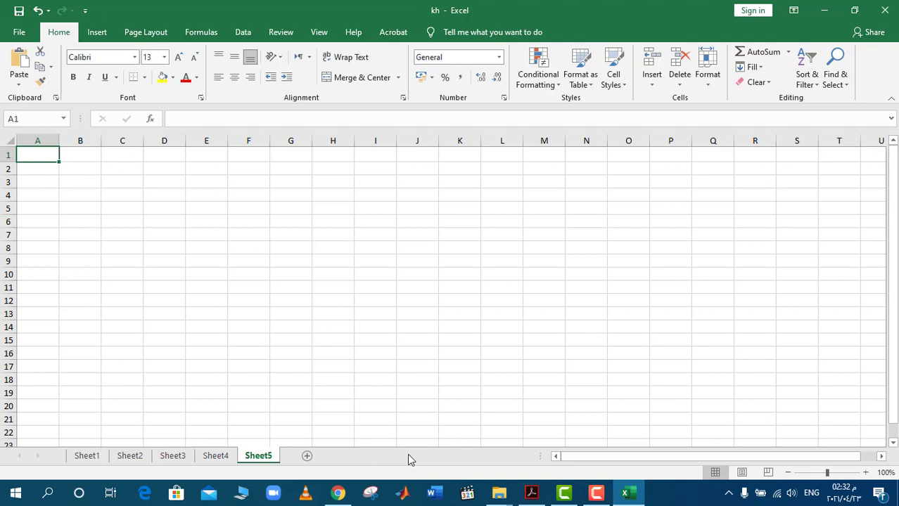
Step: Scroll further and select the sentence about moving between worksheets, then switch back to Excel
click(531, 493)
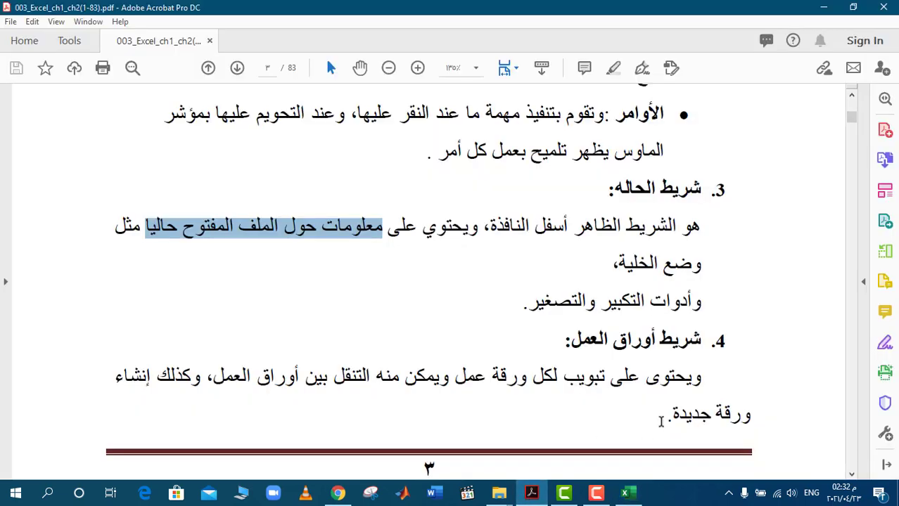
click(851, 475)
click(851, 476)
click(851, 475)
click(851, 476)
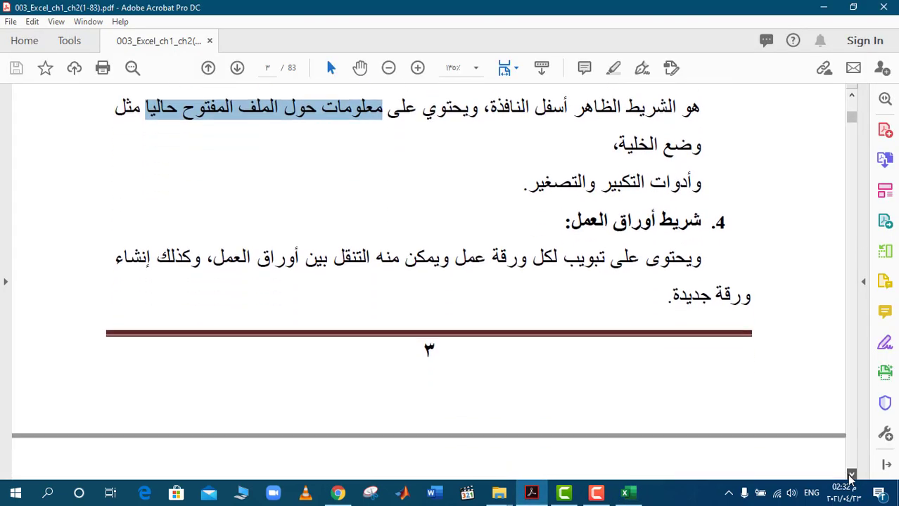
click(851, 476)
click(853, 478)
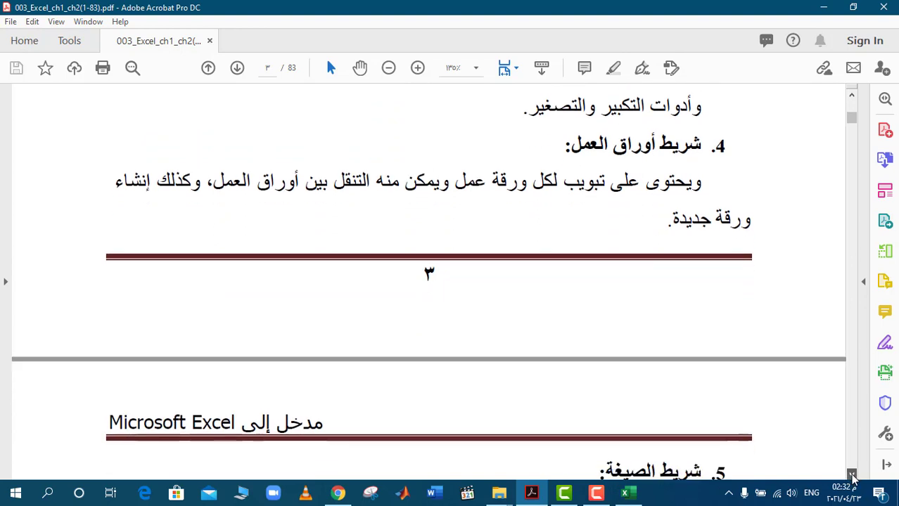
click(852, 477)
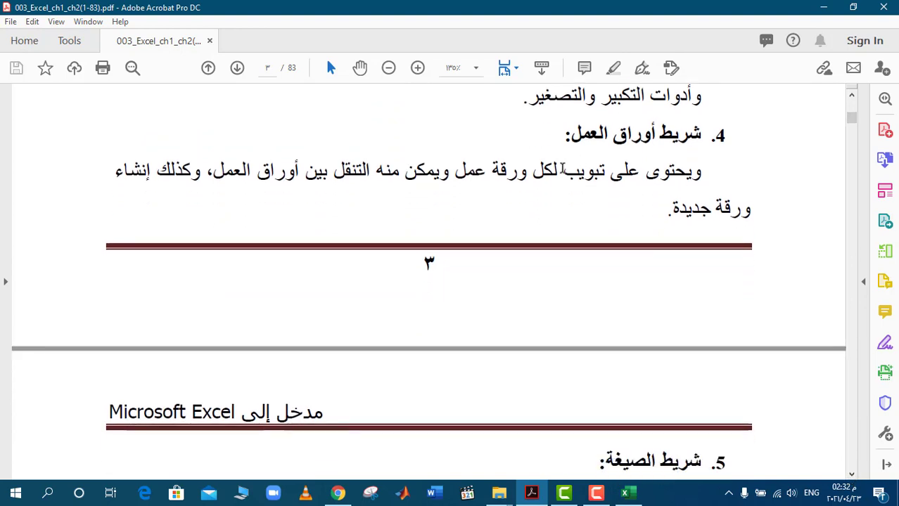
mouse_move(528, 171)
mouse_down()
mouse_move(429, 163)
mouse_move(171, 172)
mouse_move(538, 184)
mouse_move(670, 210)
mouse_up()
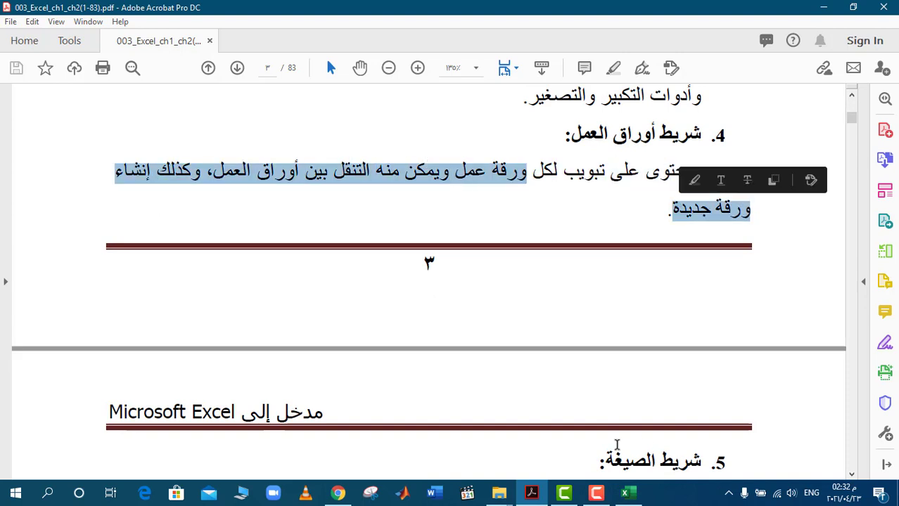
click(625, 492)
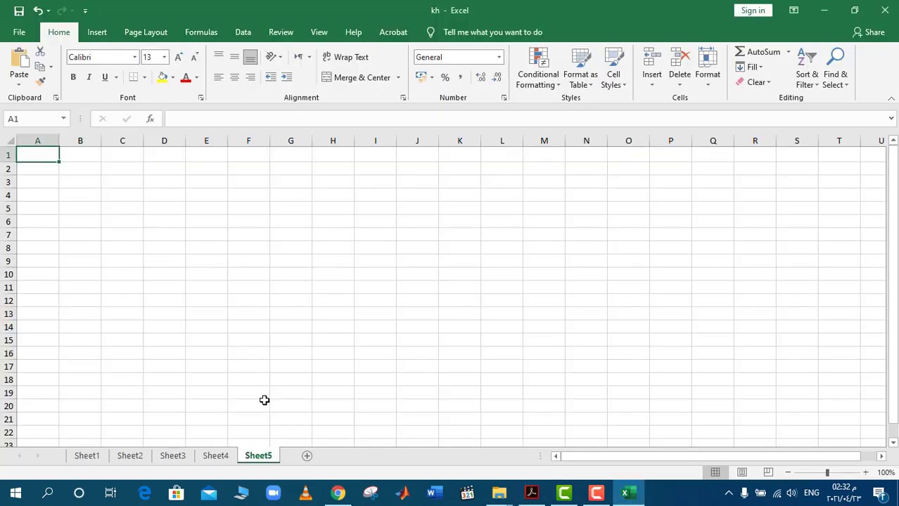
Step: Switch through Sheet1, Sheet2 and Sheet3, then return to the Acrobat PDF
click(89, 458)
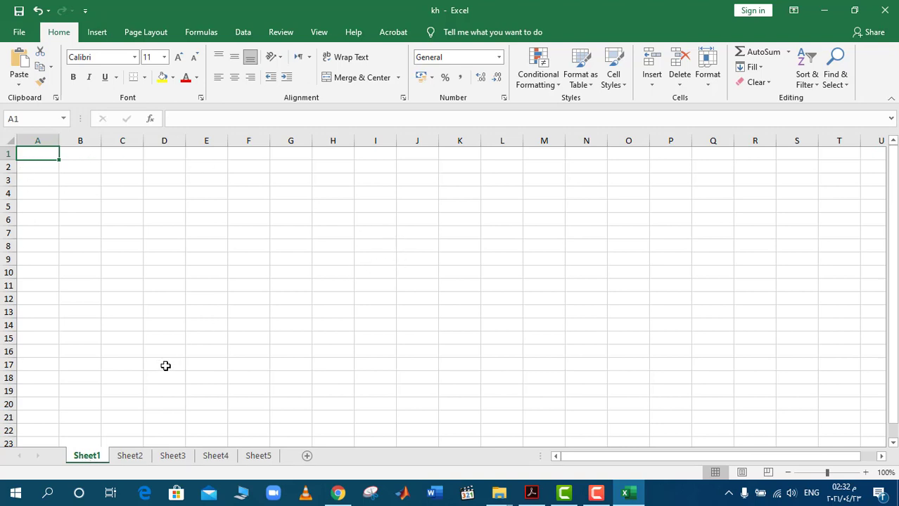
click(138, 457)
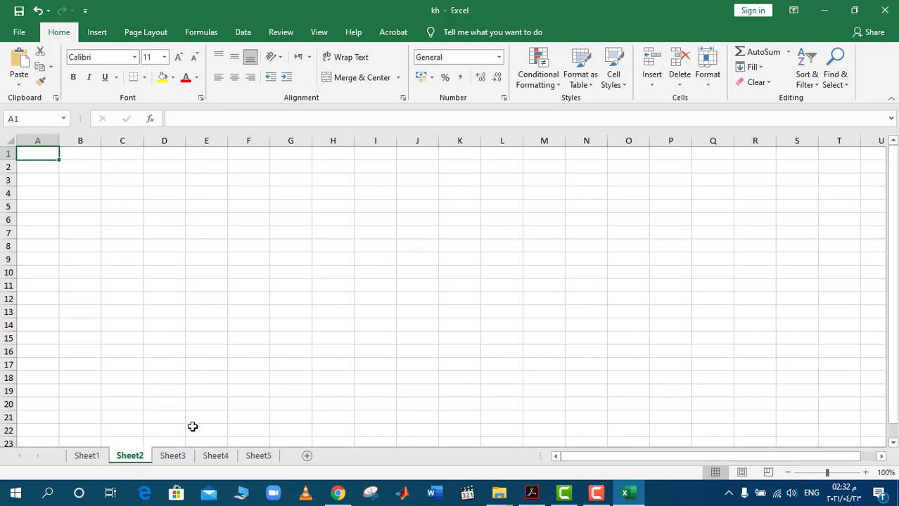
click(181, 457)
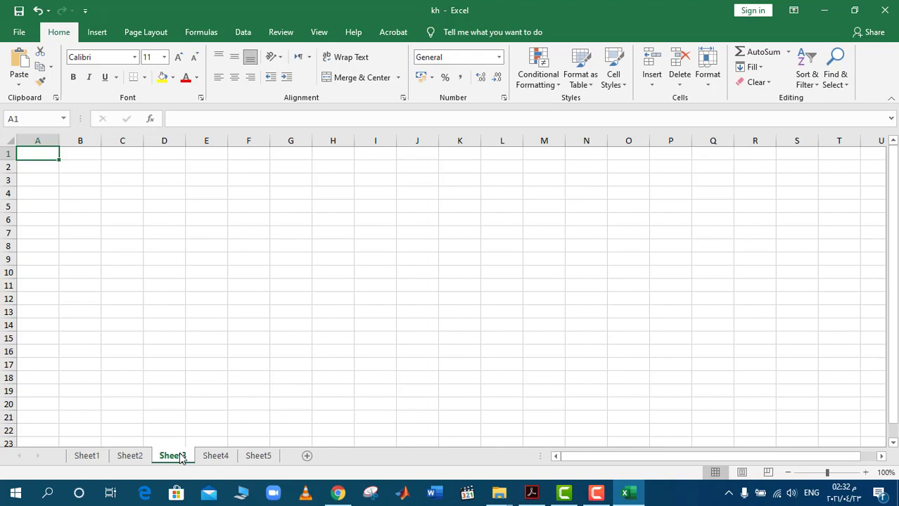
click(531, 493)
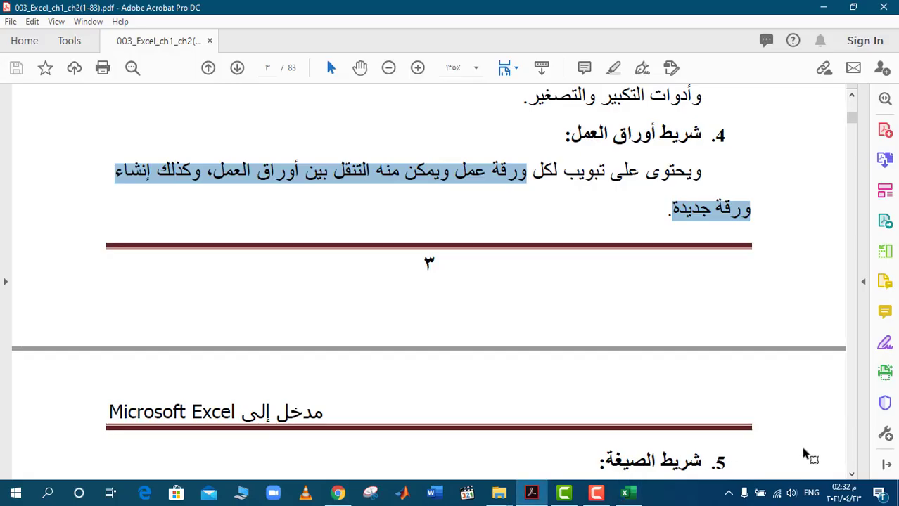
Step: Scroll the PDF down to page 4's formula bar and name box sections, then bring Excel forward
click(851, 476)
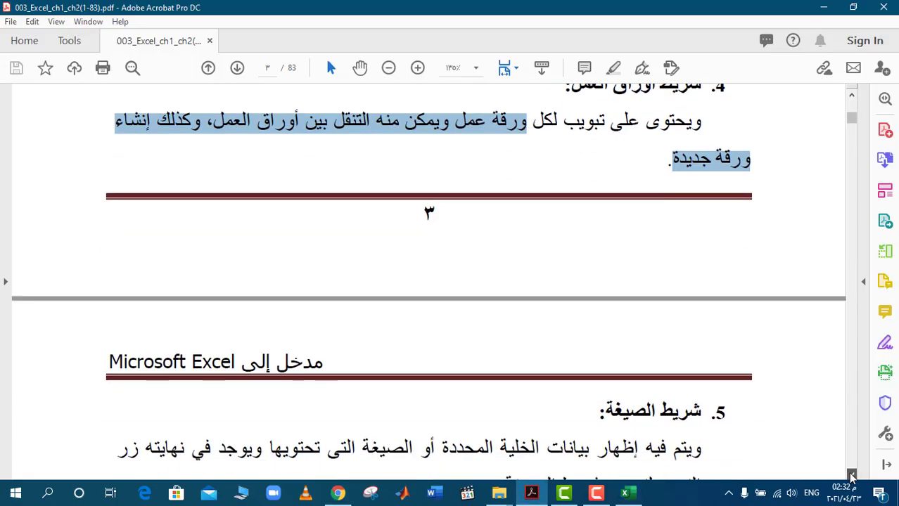
drag(851, 476, 851, 476)
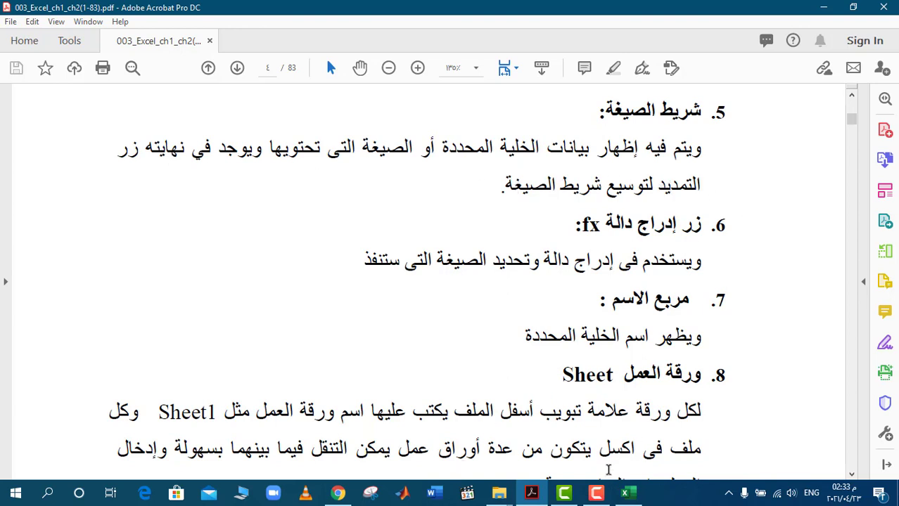
click(624, 493)
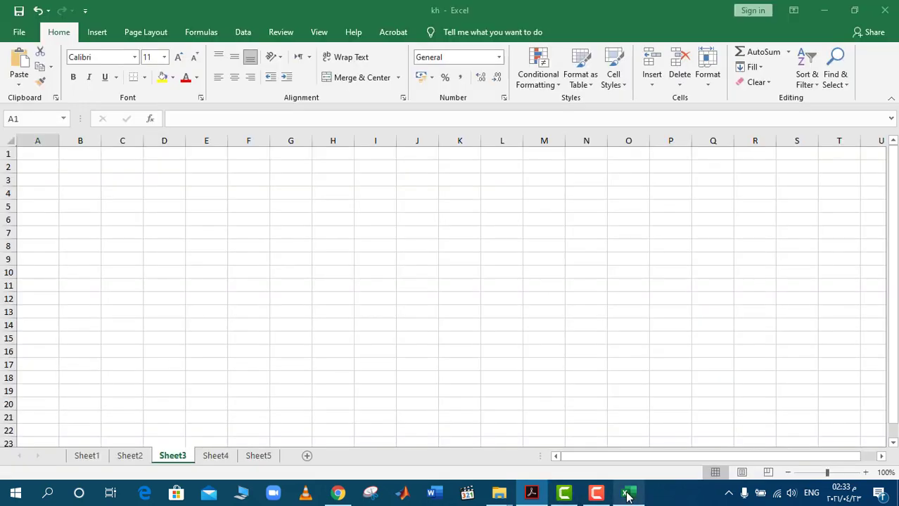
Step: Start typing =s in G7, then erase and cancel it, and switch back to the PDF
click(174, 119)
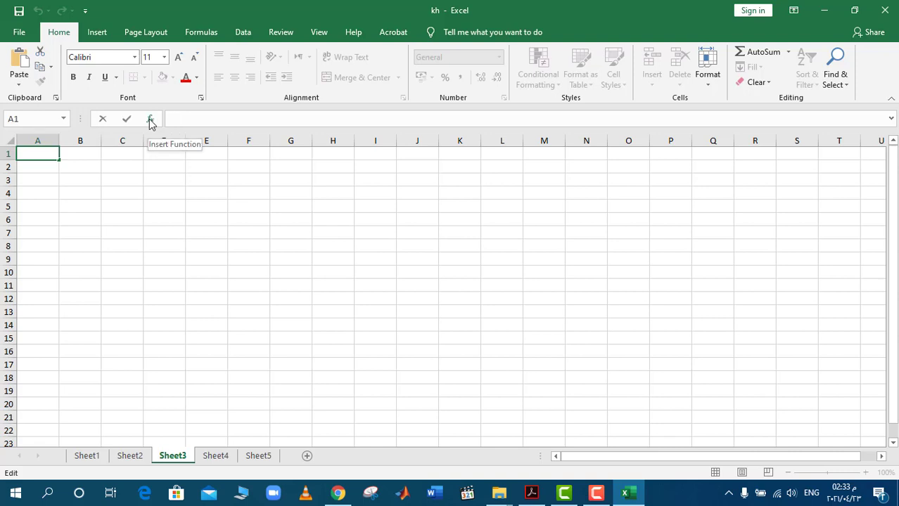
click(284, 230)
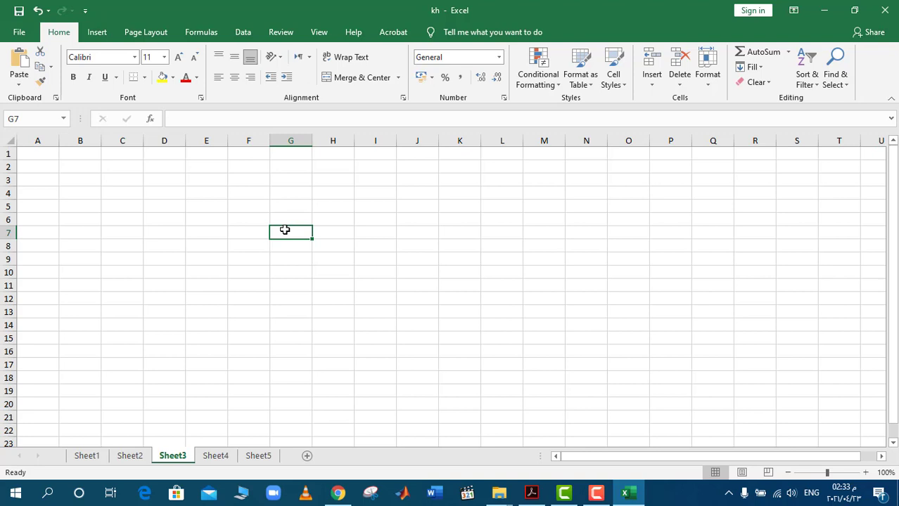
text(=s)
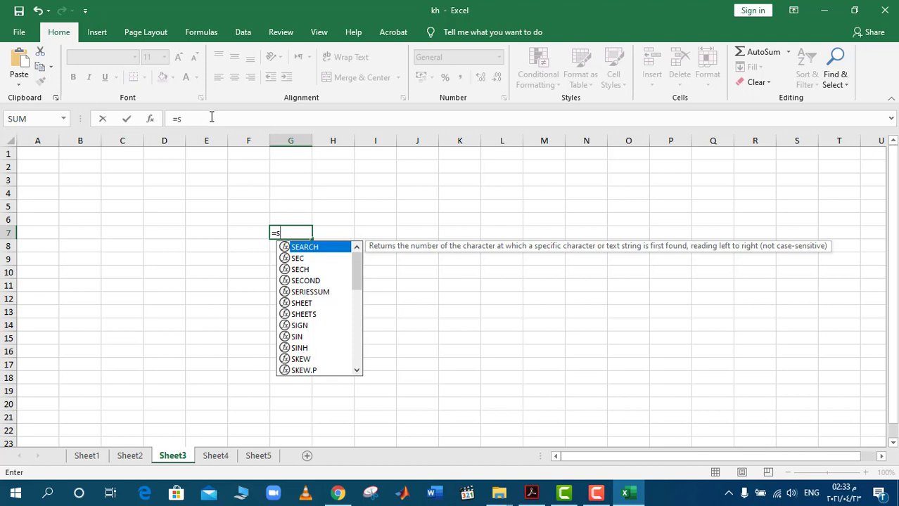
key(BackSpace)
key(BackSpace)
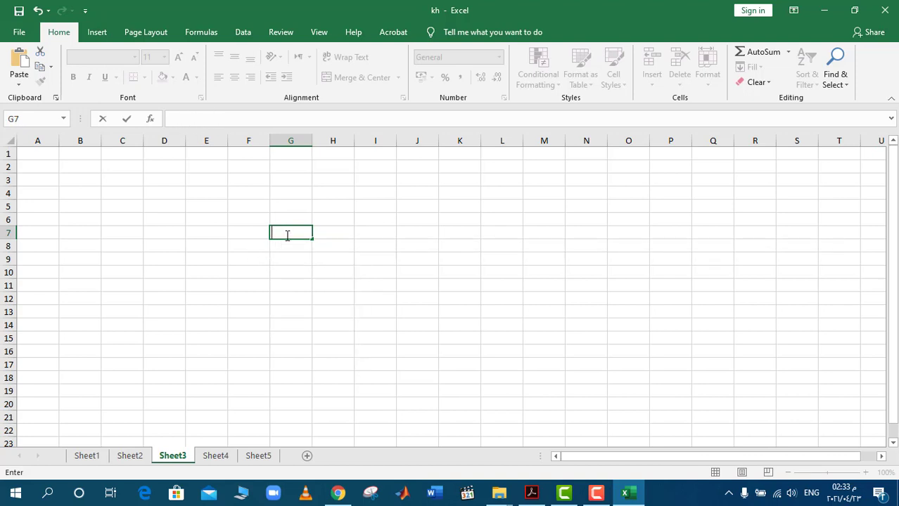
key(Escape)
click(531, 492)
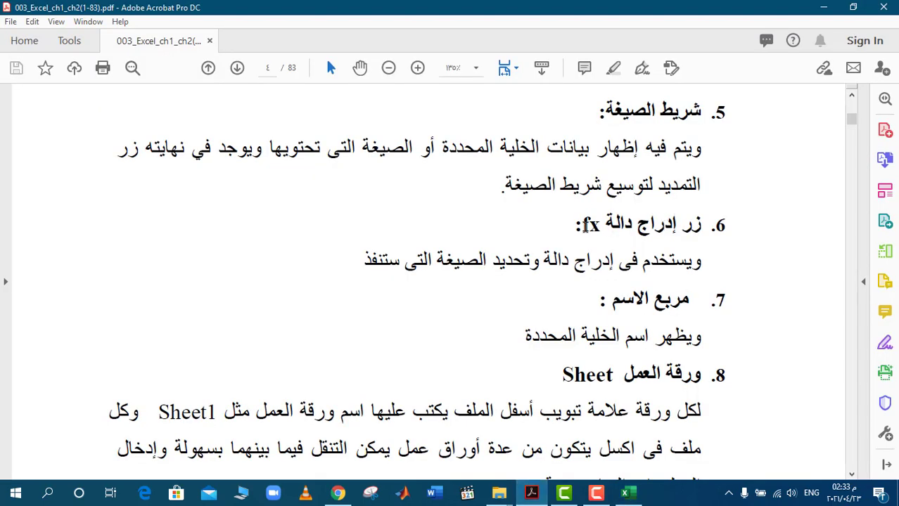
Step: Select 'fx' in heading 6 and the text about inserting a function, then glance at Excel
double_click(595, 225)
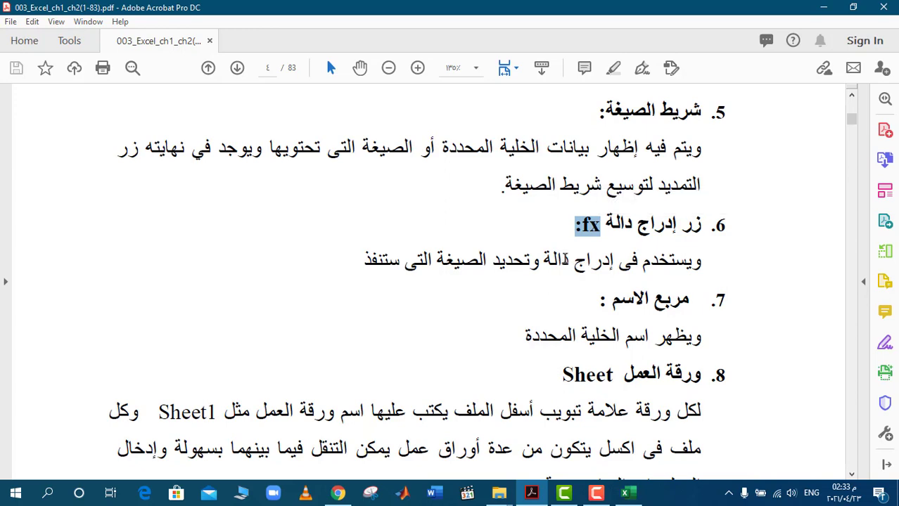
drag(565, 259, 366, 262)
click(624, 492)
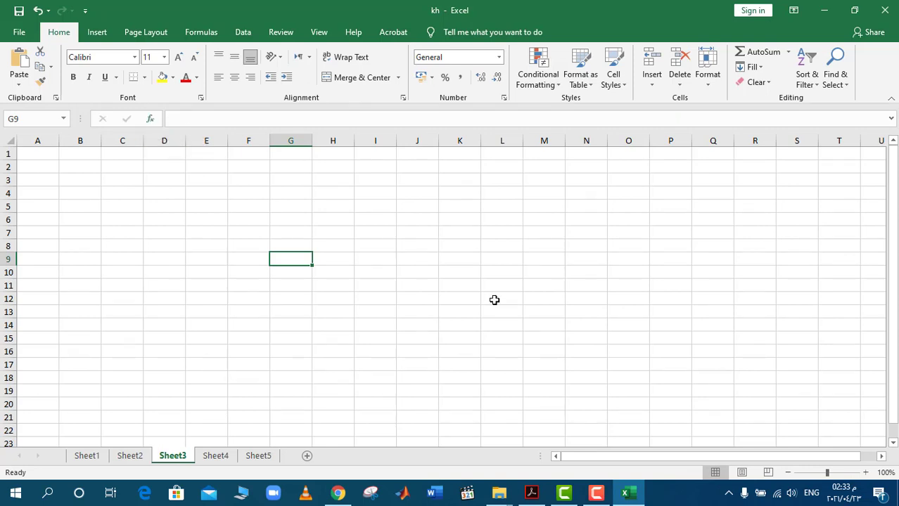
Step: Highlight the line about showing the selected cell's name, then check the Name Box showing G9 in Excel
click(536, 495)
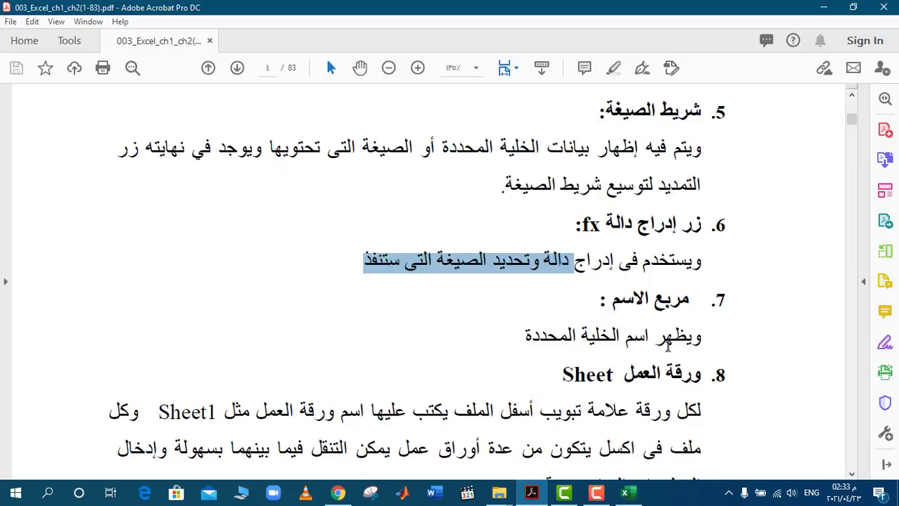
drag(697, 339, 546, 342)
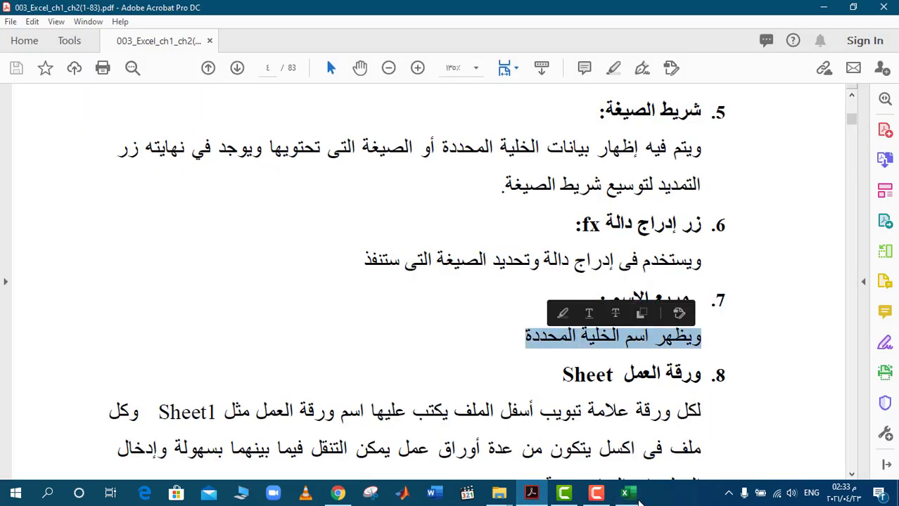
key(alt+Tab)
click(32, 118)
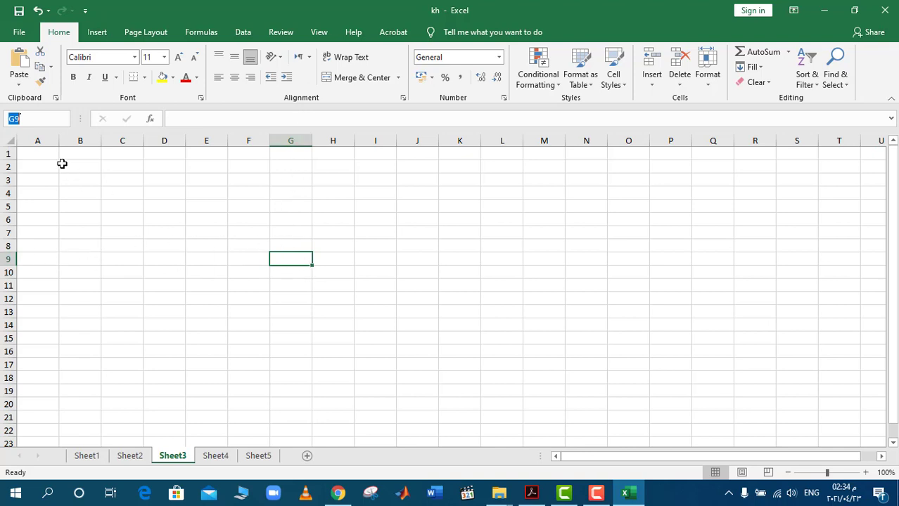
Step: Click the Name Box, select cells J14 and A10, then return to the tutorial PDF
click(32, 119)
click(412, 326)
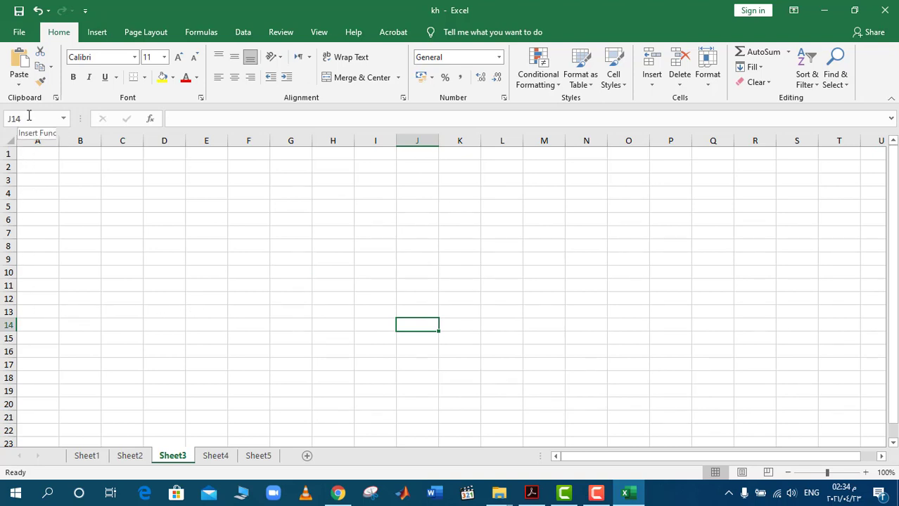
click(36, 271)
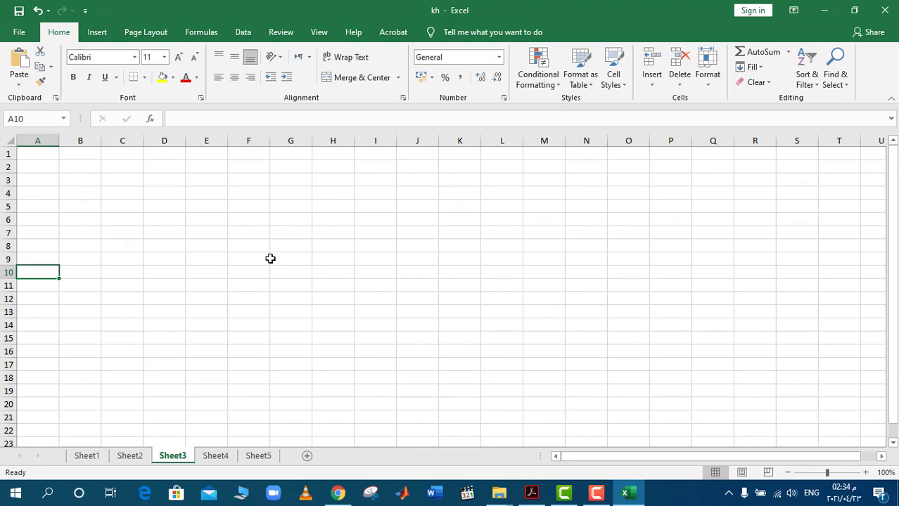
click(533, 490)
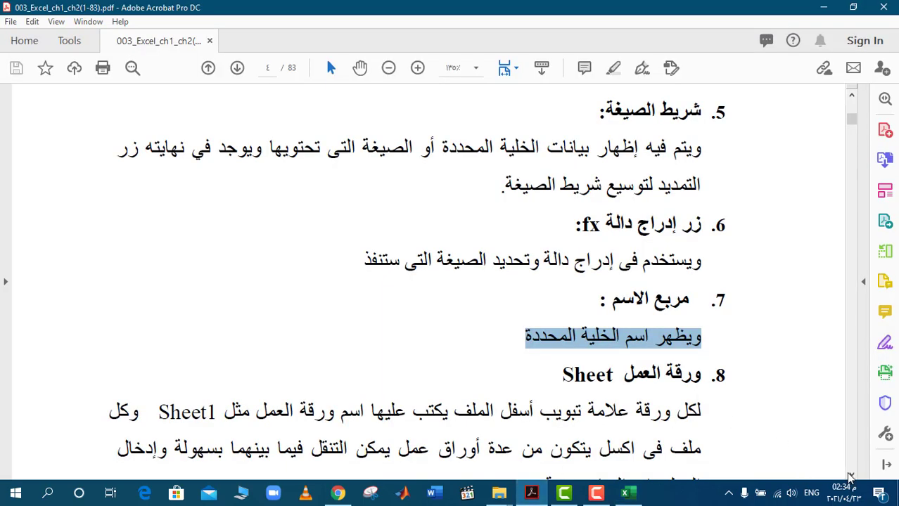
Step: Scroll to the worksheet section and select the Sheet paragraph phrases, including Sheet1 and several worksheets per file
click(851, 477)
click(851, 477)
click(851, 477)
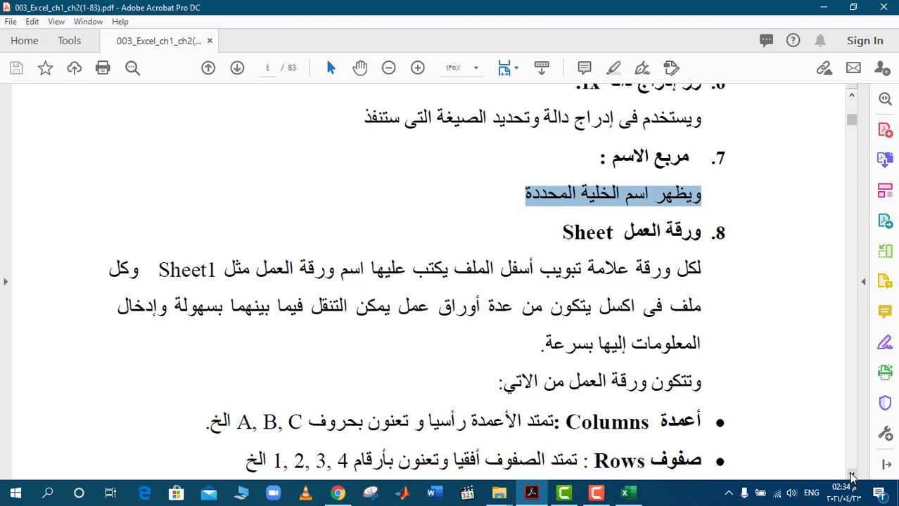
click(852, 478)
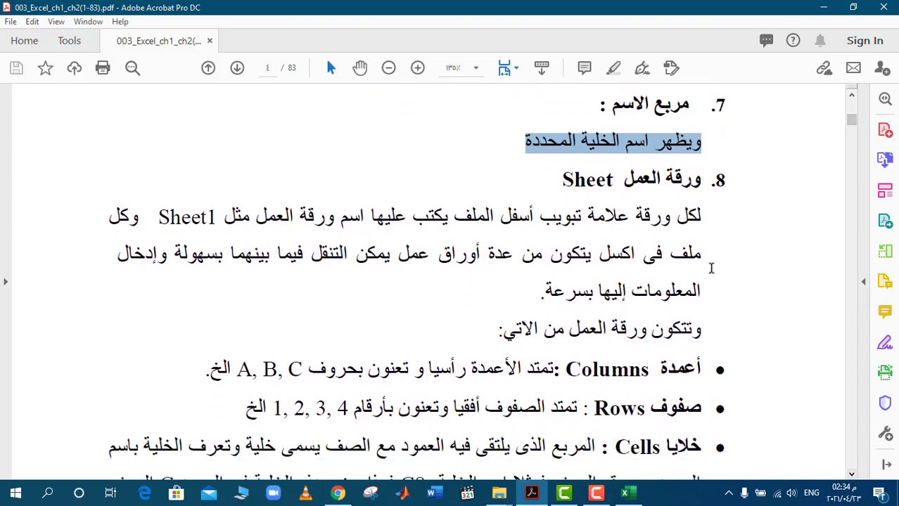
drag(670, 218, 464, 211)
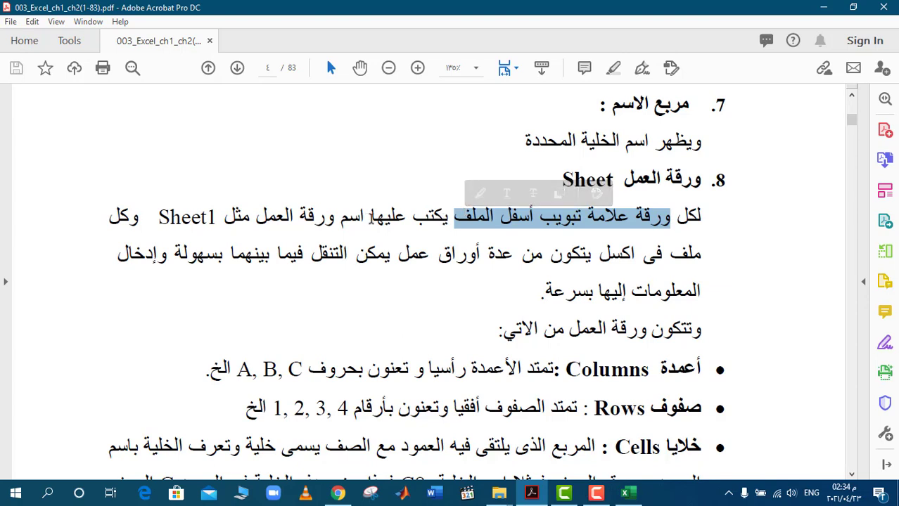
drag(371, 219, 163, 217)
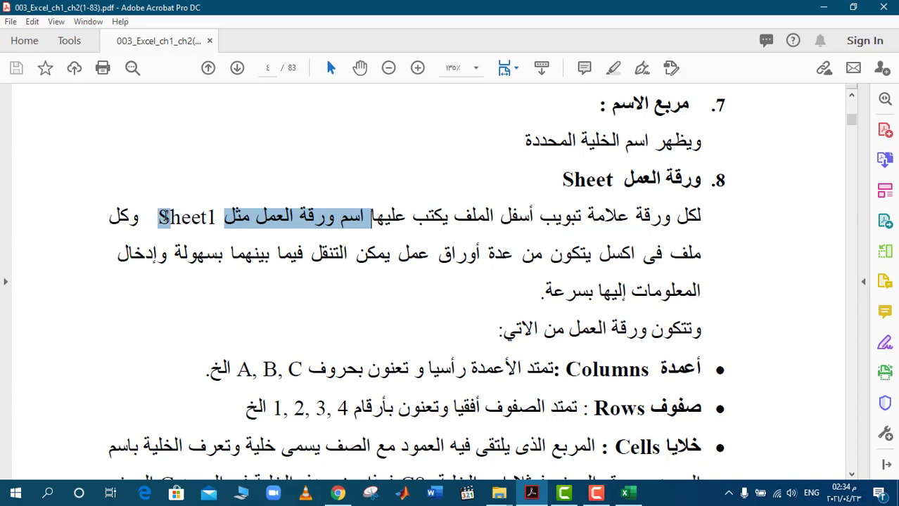
drag(702, 253, 366, 254)
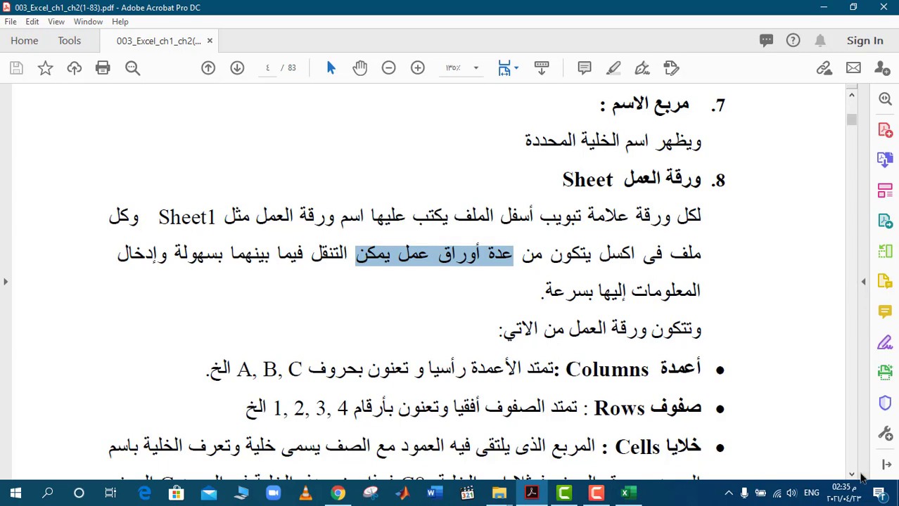
Step: Scroll further and select the Columns heading and the column letters A, B, C
click(851, 475)
scroll(851, 475, down, 5)
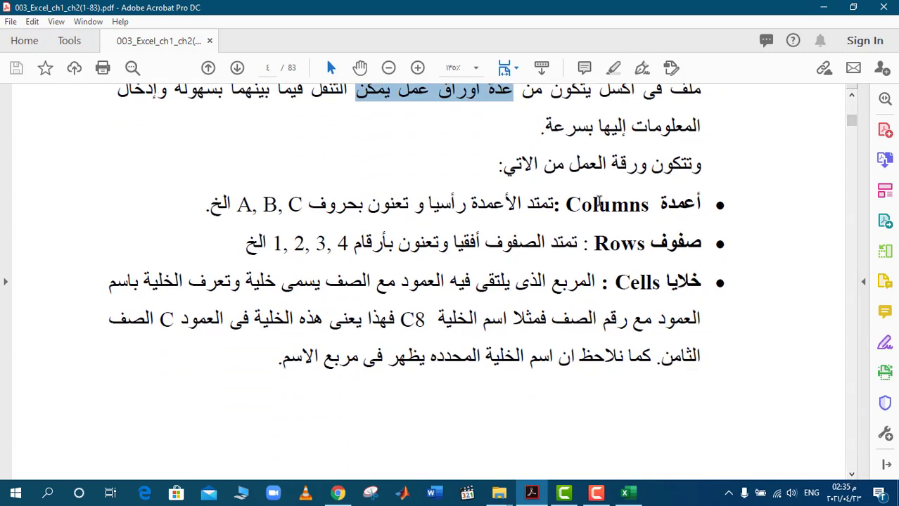
drag(565, 205, 675, 208)
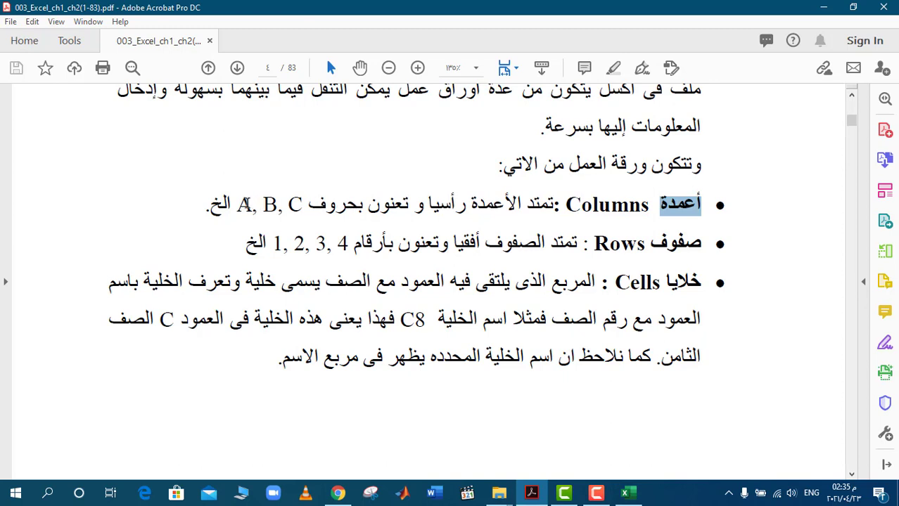
mouse_move(236, 204)
mouse_down()
mouse_move(304, 204)
mouse_move(295, 205)
mouse_up()
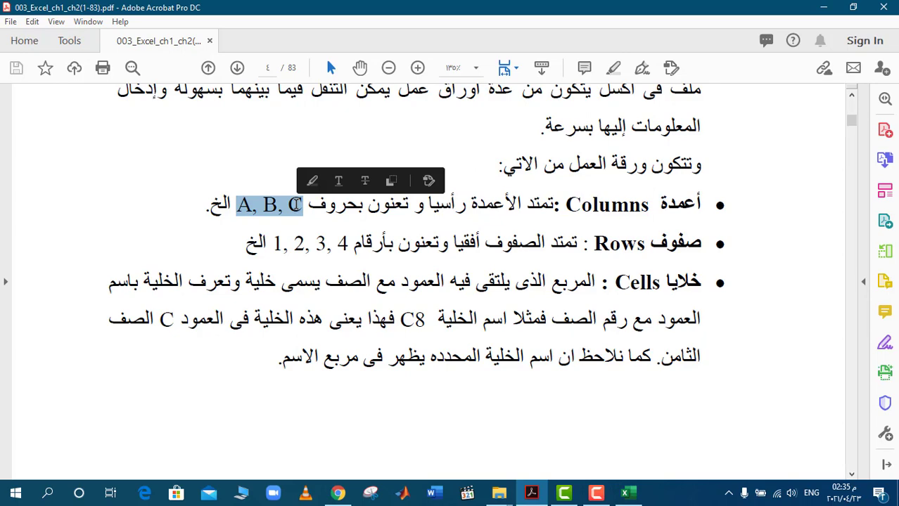
Step: Back in Excel, select columns A through H one after another
click(625, 492)
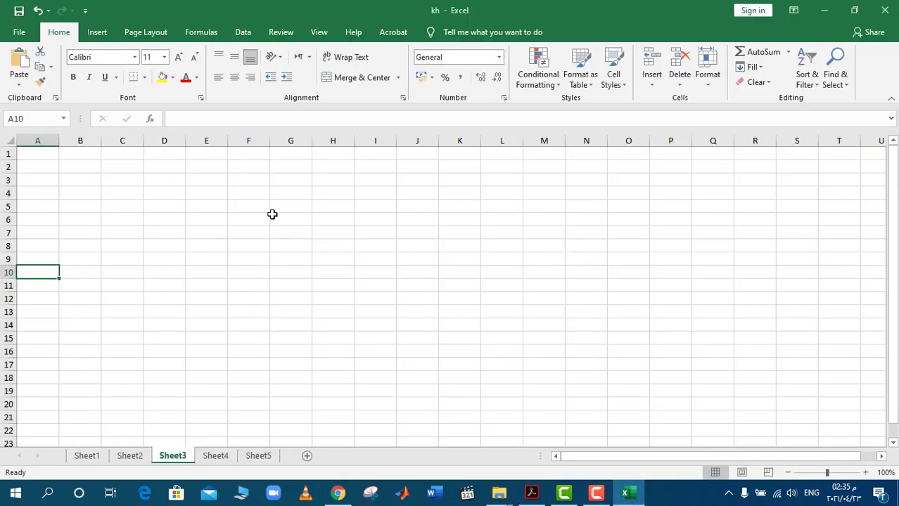
click(43, 141)
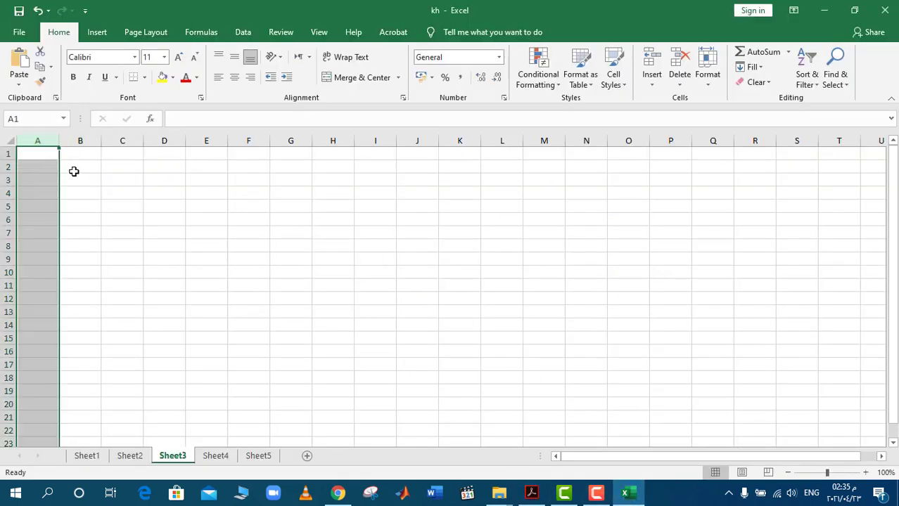
click(83, 138)
click(118, 139)
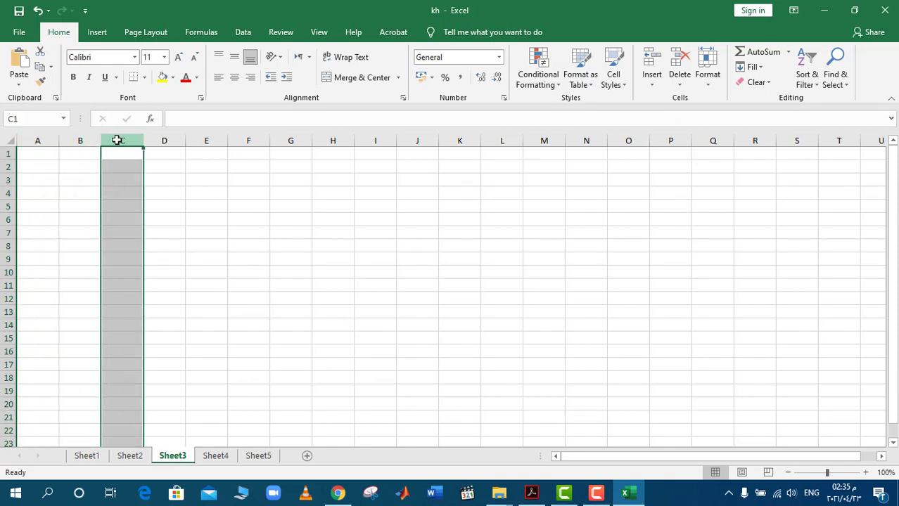
click(157, 137)
click(204, 139)
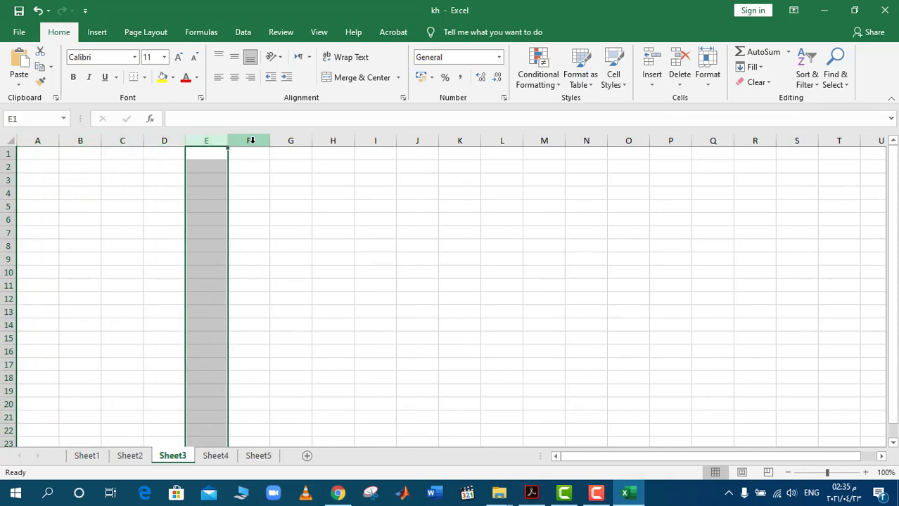
click(250, 139)
click(291, 137)
click(333, 137)
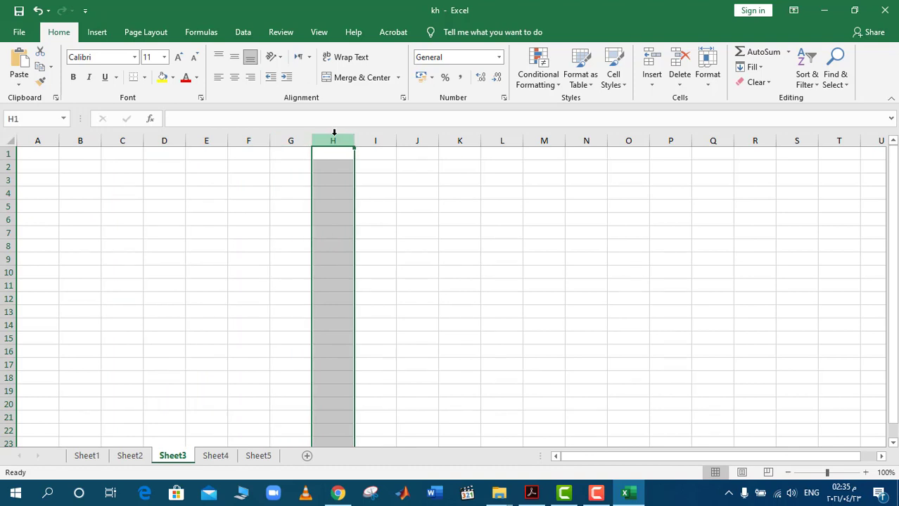
Step: On Sheet1, select columns T, Z, AA–AC and AZ–BB, jumping right toward BN
click(89, 459)
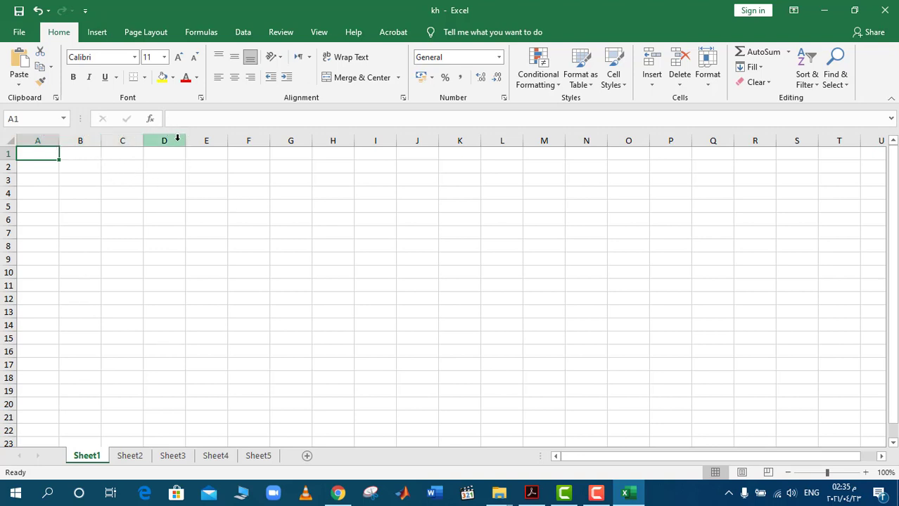
click(837, 143)
key(Right)
key(Right)
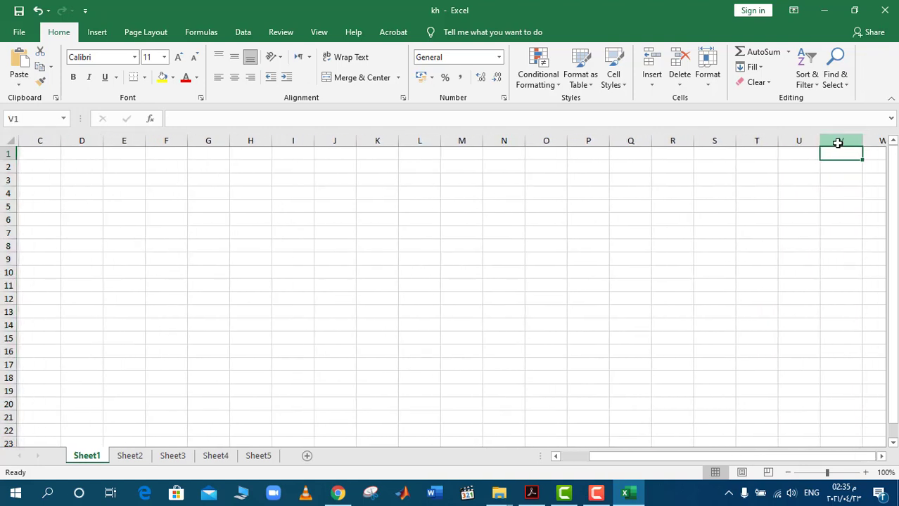
key(Right)
key(Right)
key(Right)
key(Right)
key(Right)
key(Right)
key(Right)
key(Right)
key(Right)
key(Right)
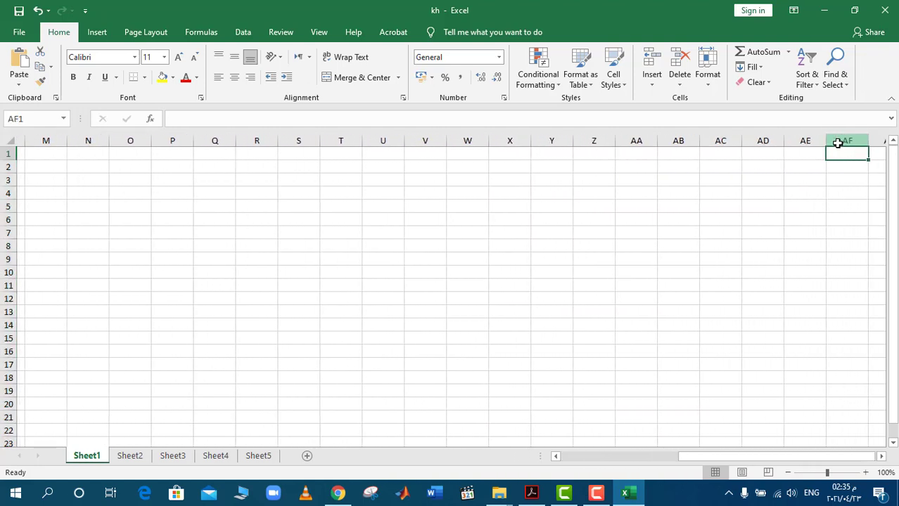
click(584, 141)
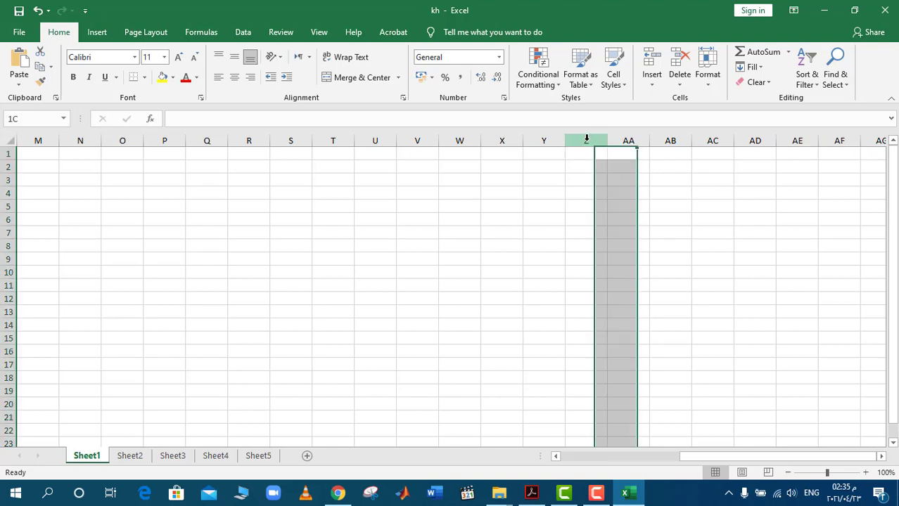
click(640, 135)
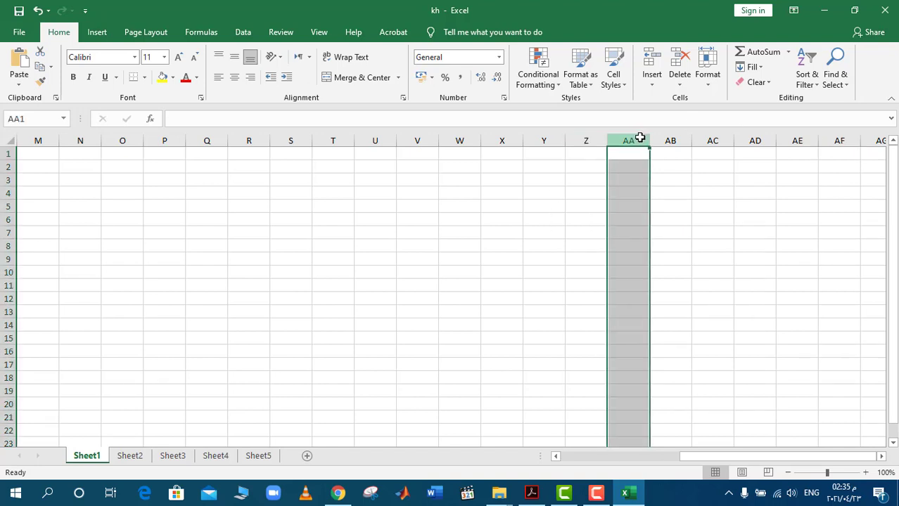
click(664, 136)
click(708, 136)
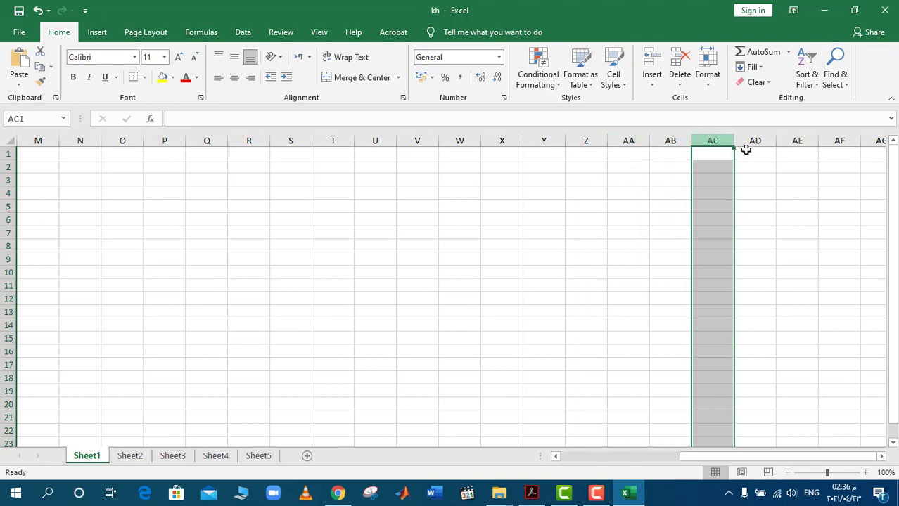
key(Right)
key(Right)
key(Right)
key(Right)
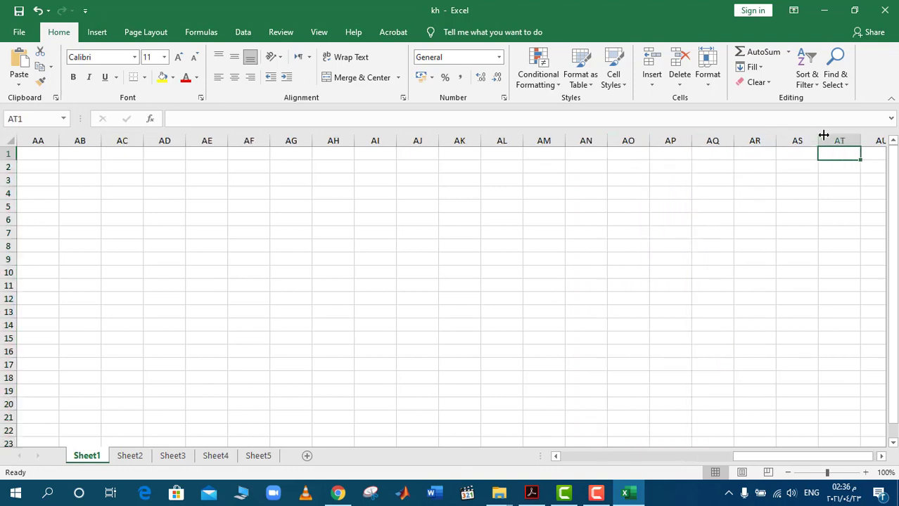
key(Right)
key(Right)
key(Right)
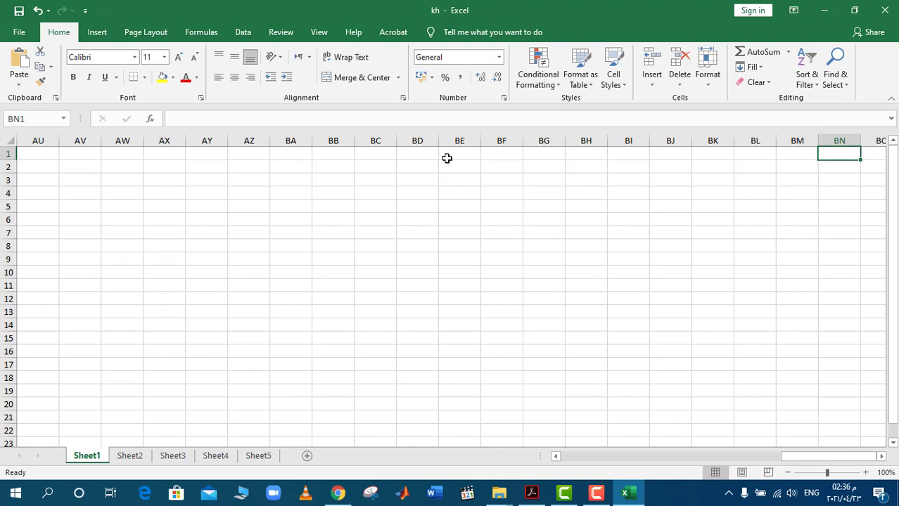
click(249, 136)
click(287, 137)
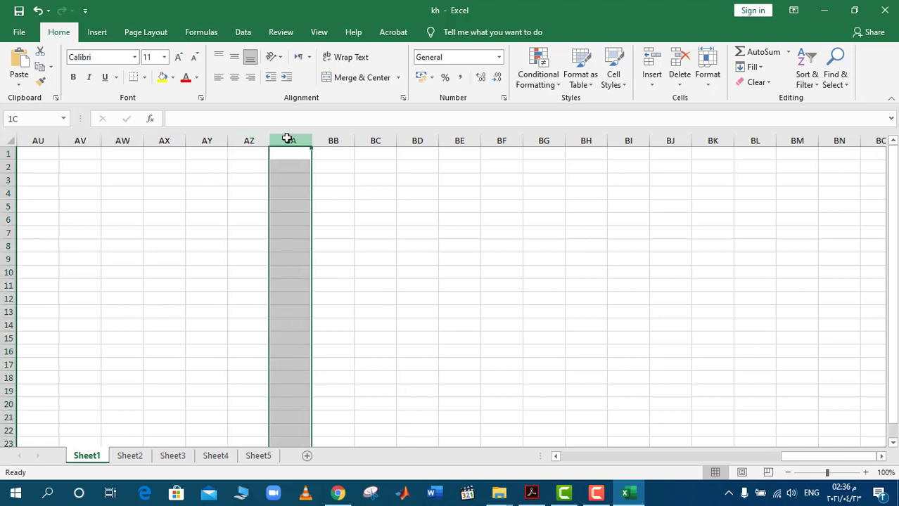
click(321, 137)
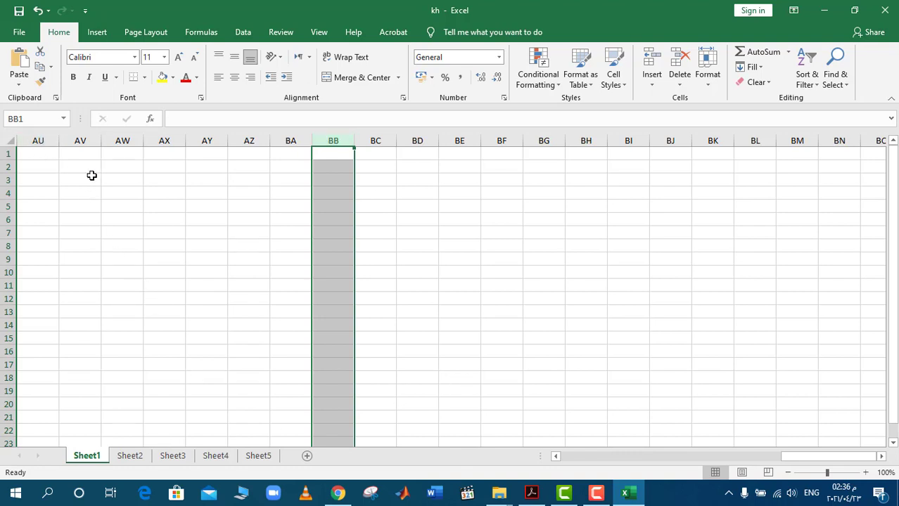
Step: Scroll back to column A, select A1, column A and I4, then return to the PDF
drag(788, 458, 557, 458)
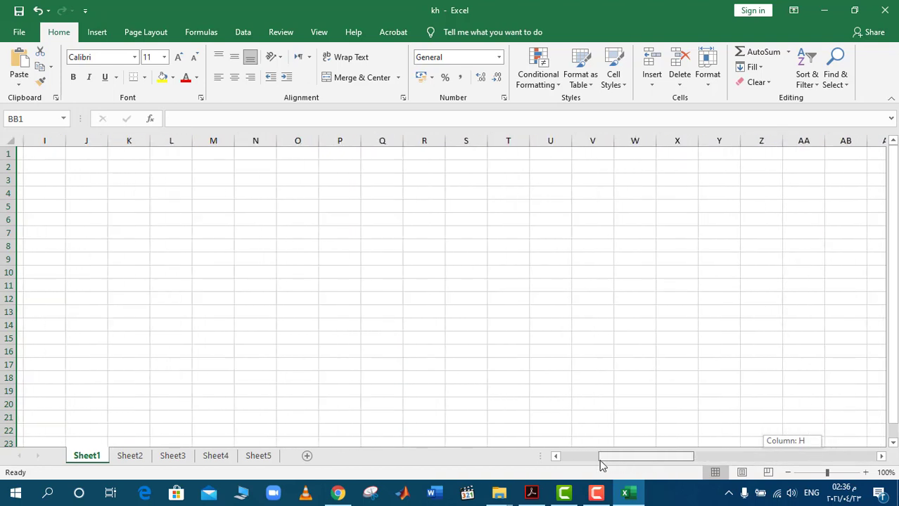
click(37, 153)
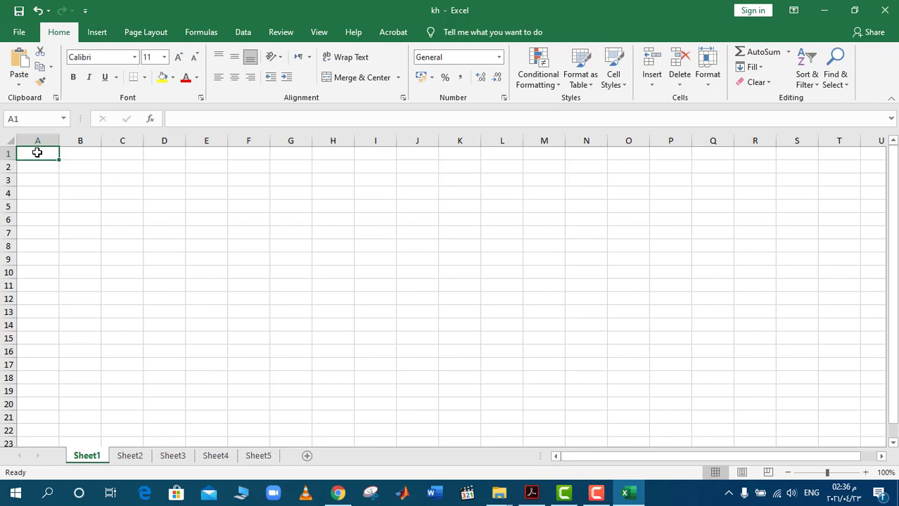
key(End)
click(38, 143)
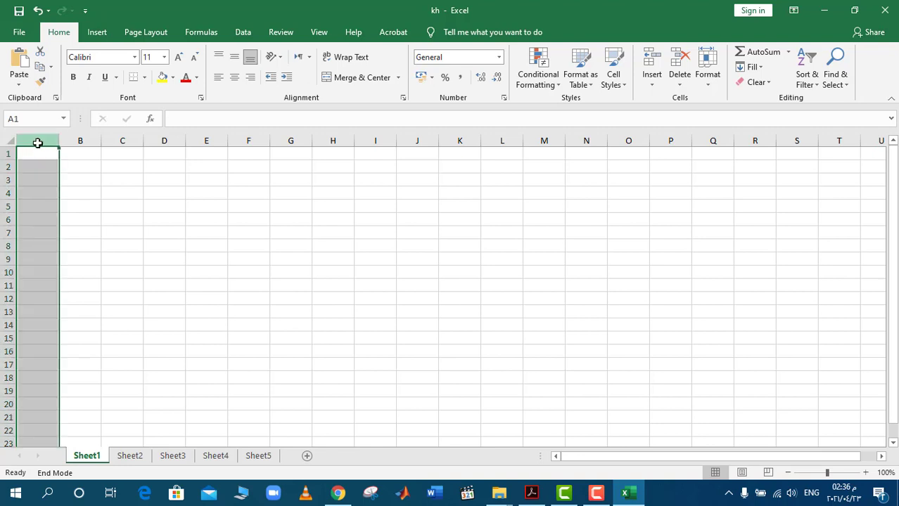
click(363, 188)
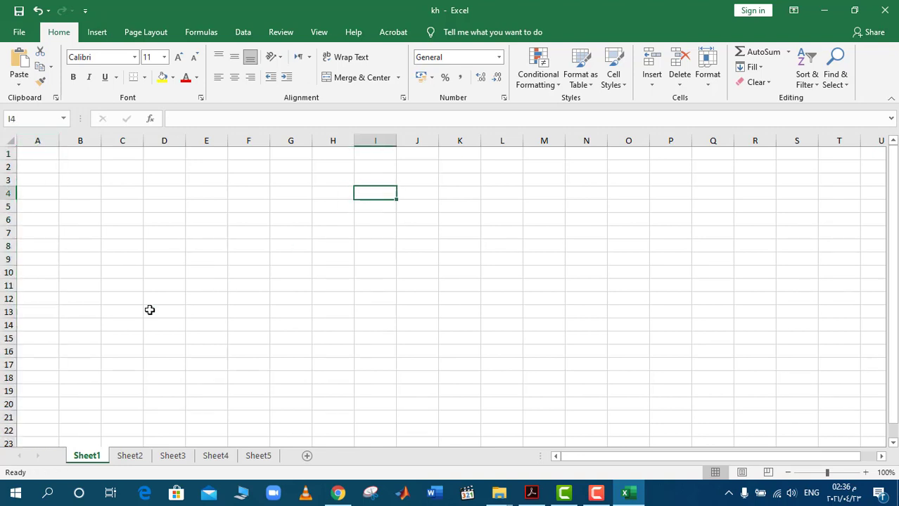
click(540, 492)
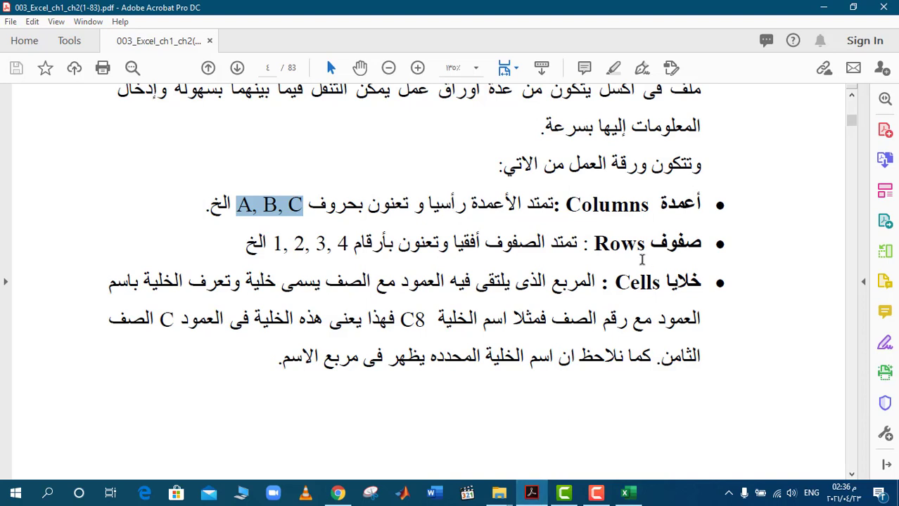
Step: Highlight the word بأرقام in the Rows bullet, then switch back to the kh workbook
double_click(617, 243)
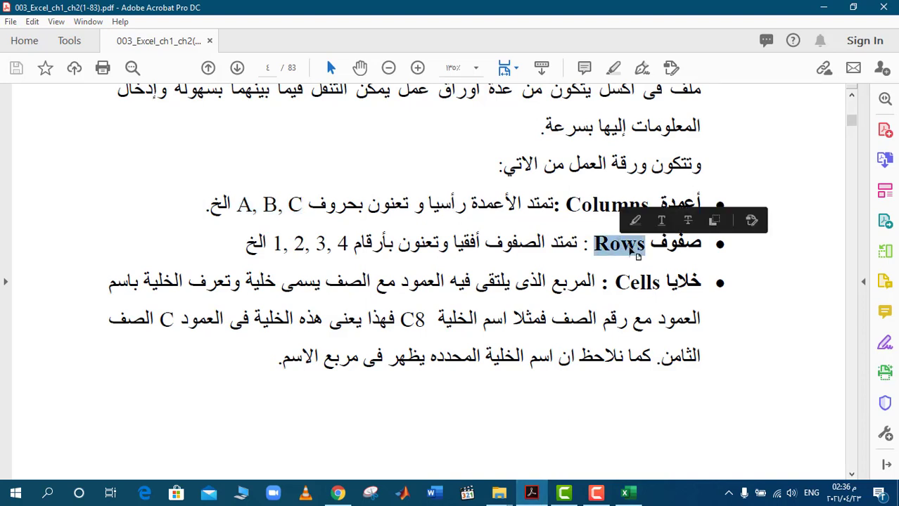
click(666, 250)
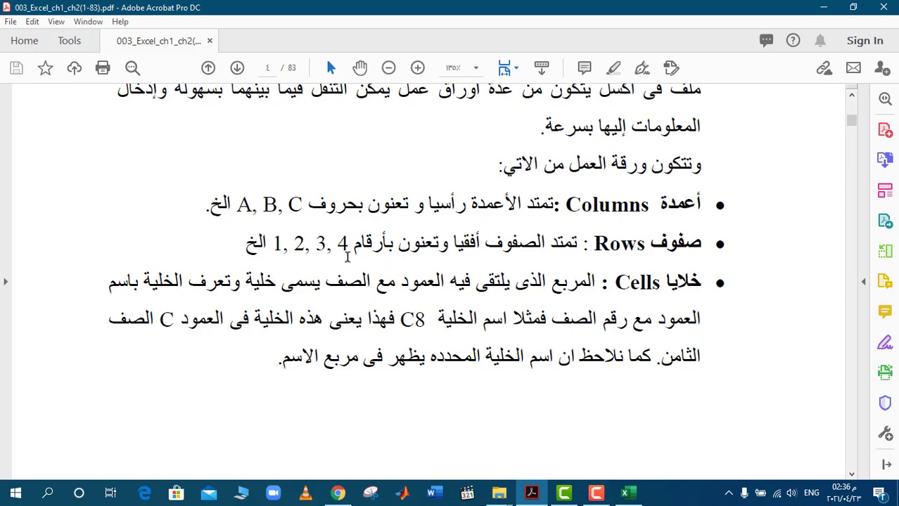
drag(275, 243, 353, 243)
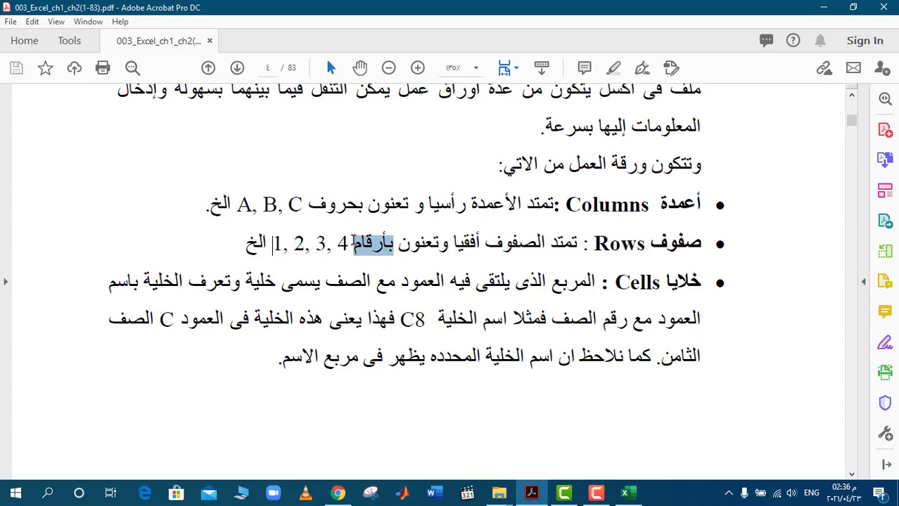
click(628, 494)
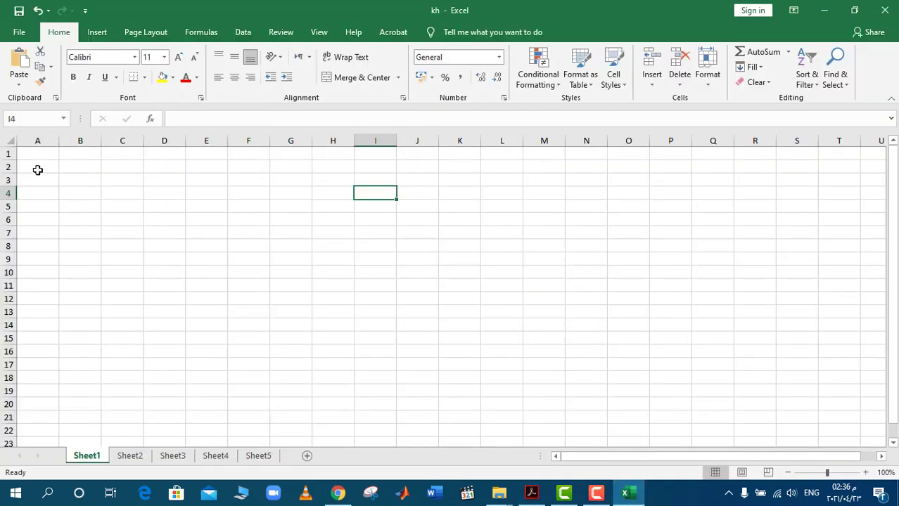
Step: Select rows 1 and 5, step down column A, then select column A and row 1
click(9, 152)
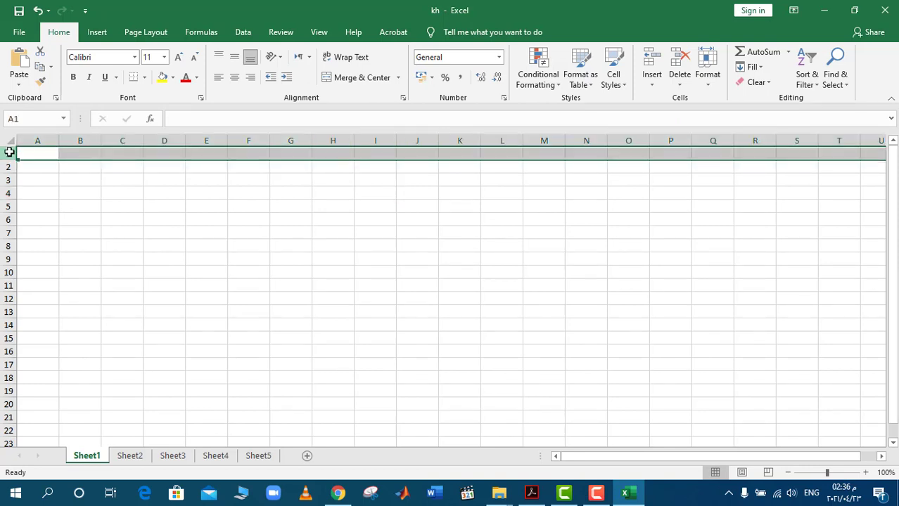
key(Down)
key(Down)
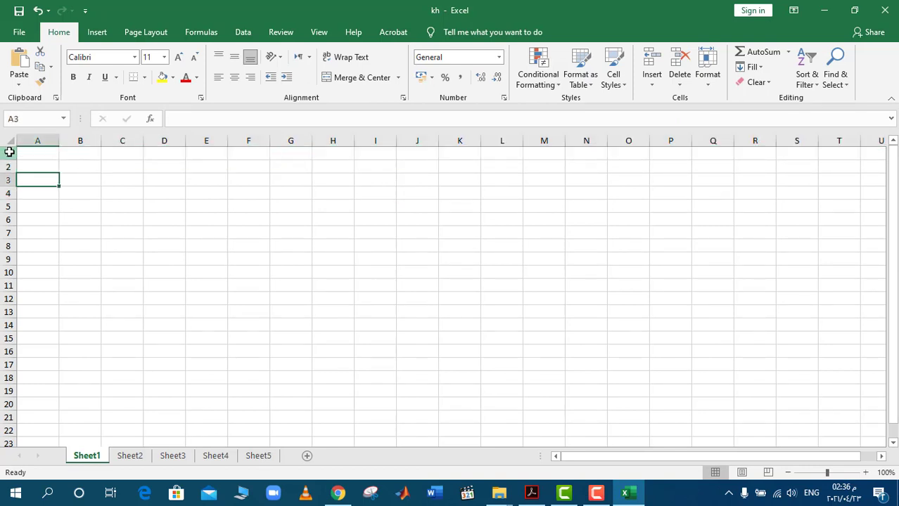
key(Down)
key(Down)
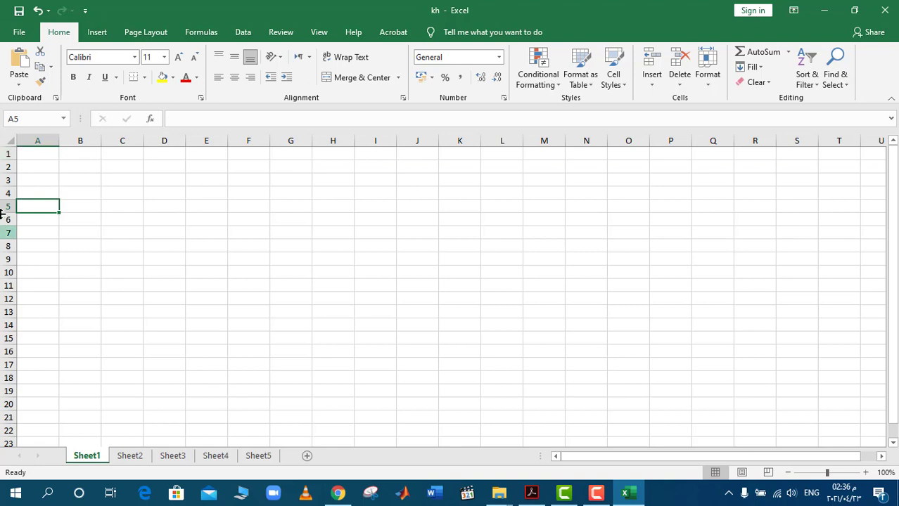
click(5, 205)
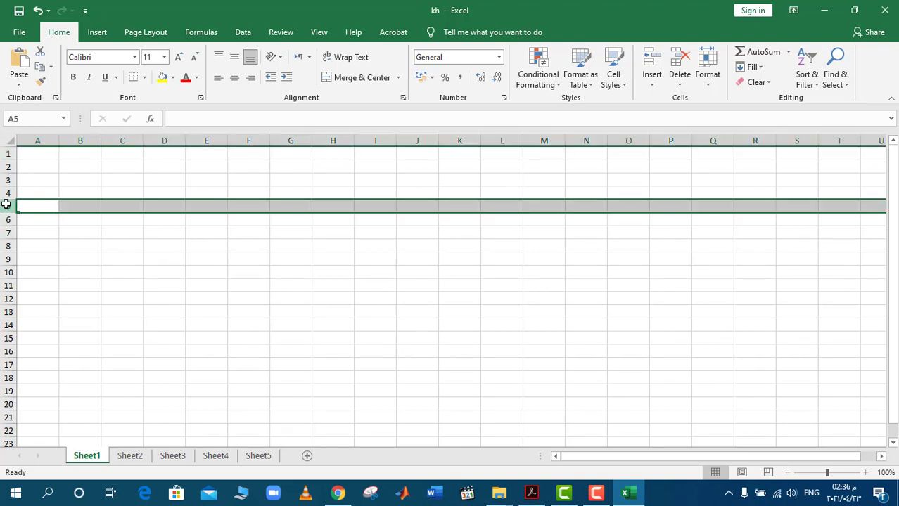
key(Down)
key(Down)
key(Down)
key(Down)
key(Down)
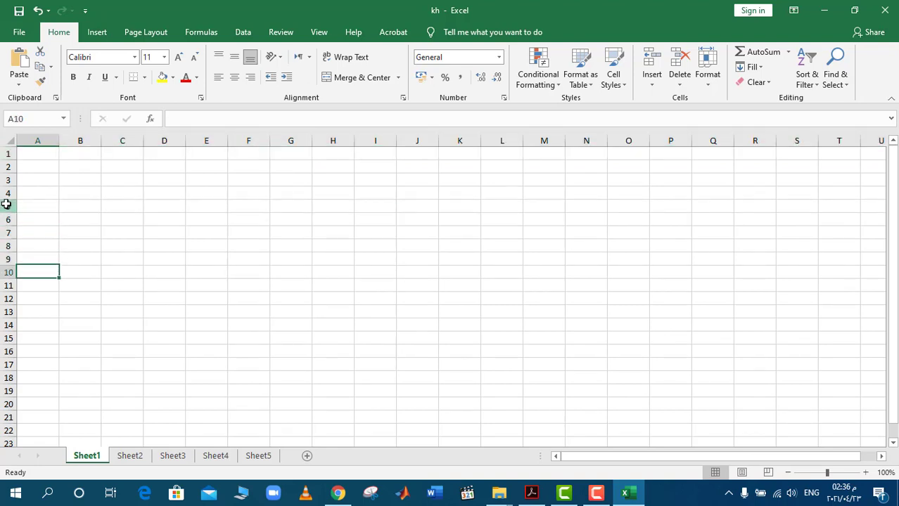
key(Down)
key(Down)
key(Down)
key(Down)
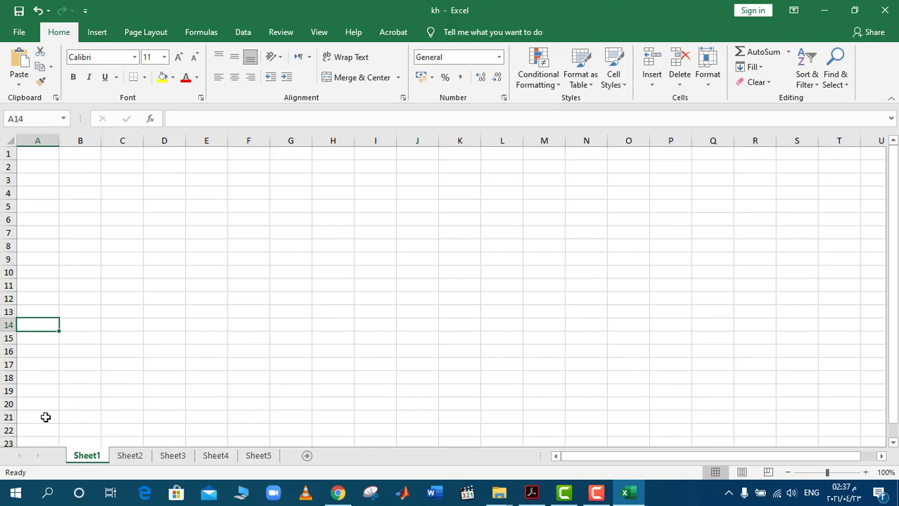
click(38, 141)
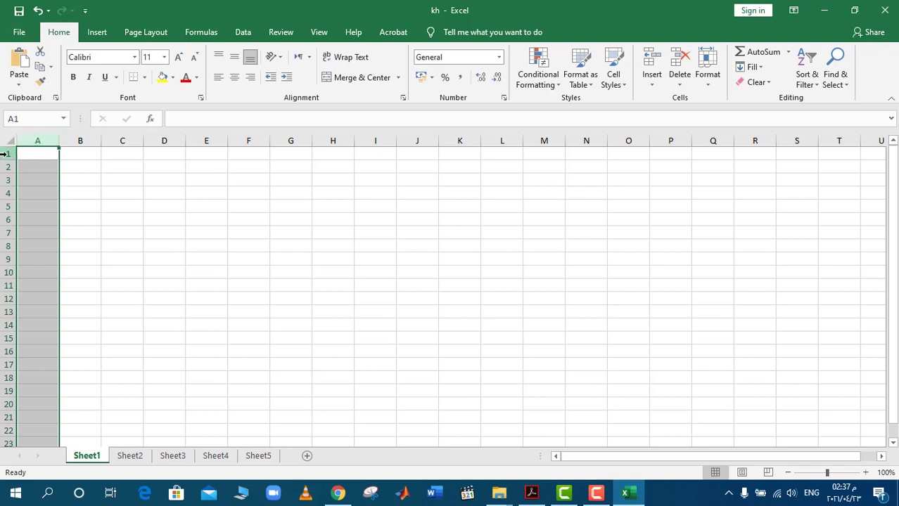
click(8, 153)
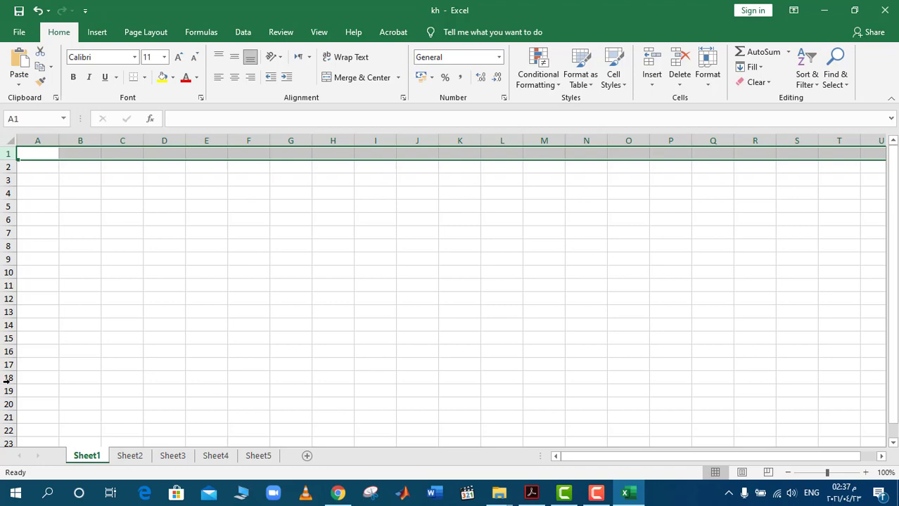
Step: Highlight the Cells bullet's phrase on where a column meets a row, then return to kh
click(630, 491)
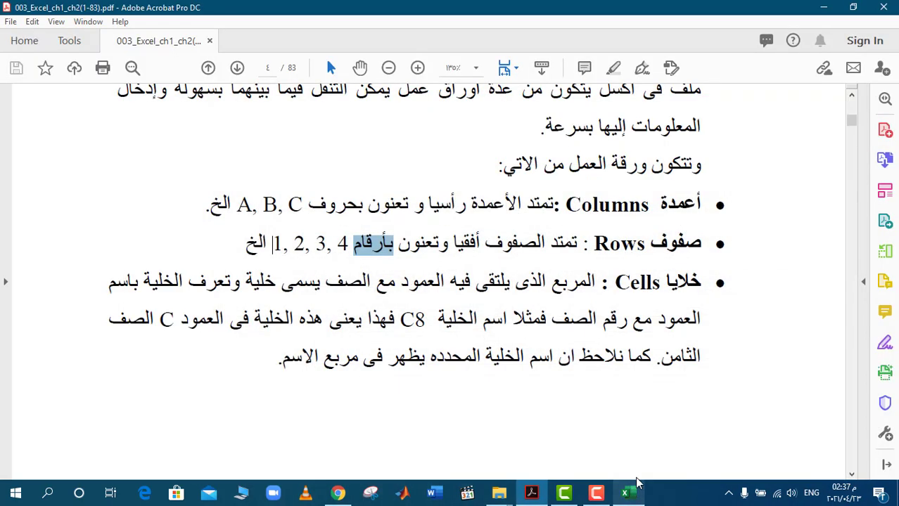
double_click(635, 281)
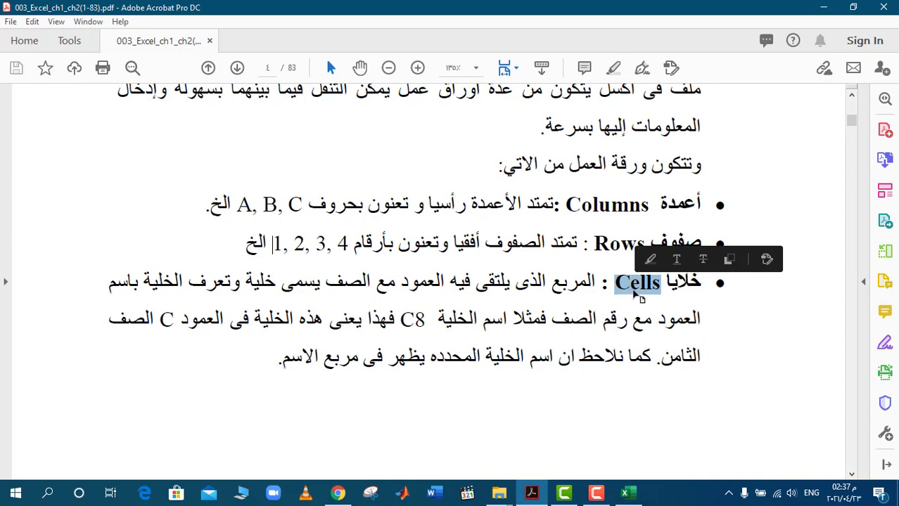
click(513, 282)
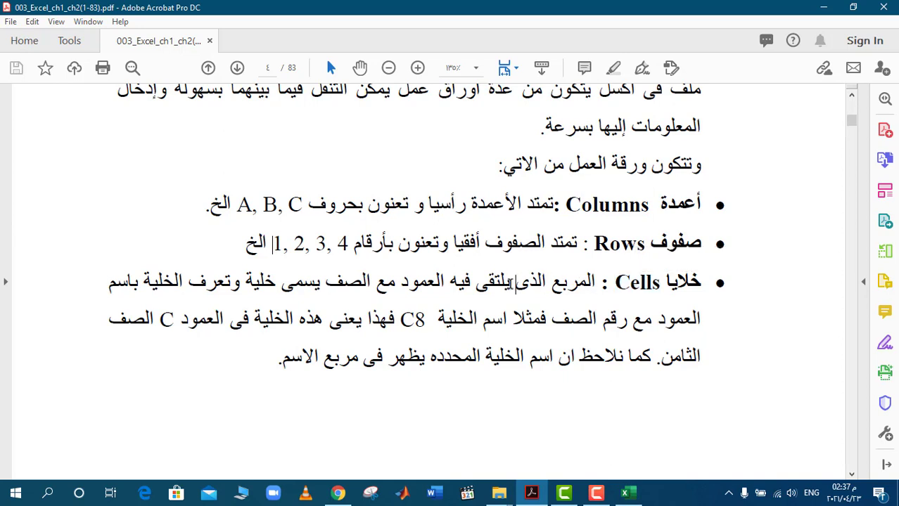
drag(510, 283, 332, 284)
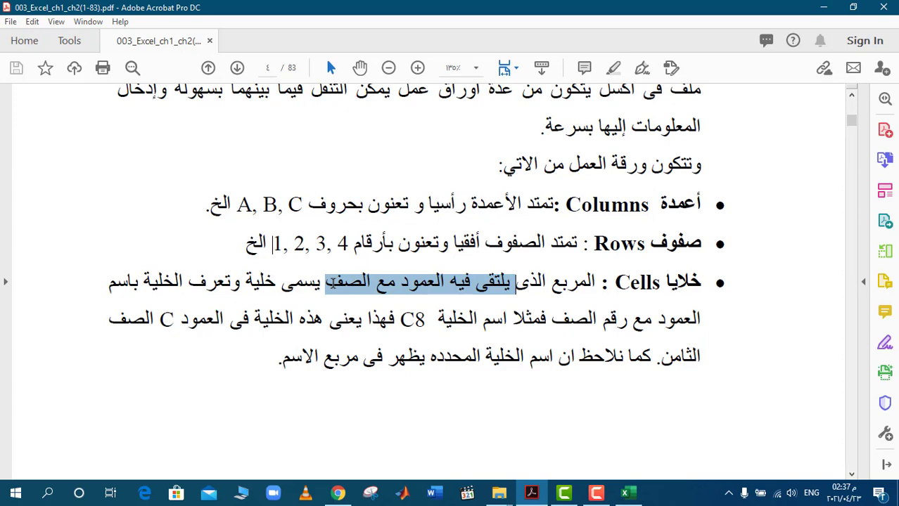
click(624, 493)
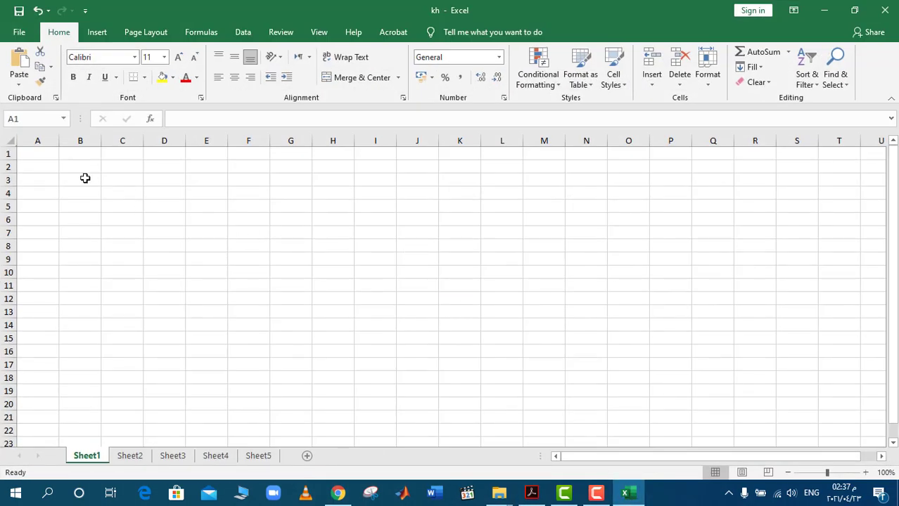
Step: Select cell H10, column H, rows 1–9, and finally cell H9 on its own
click(349, 273)
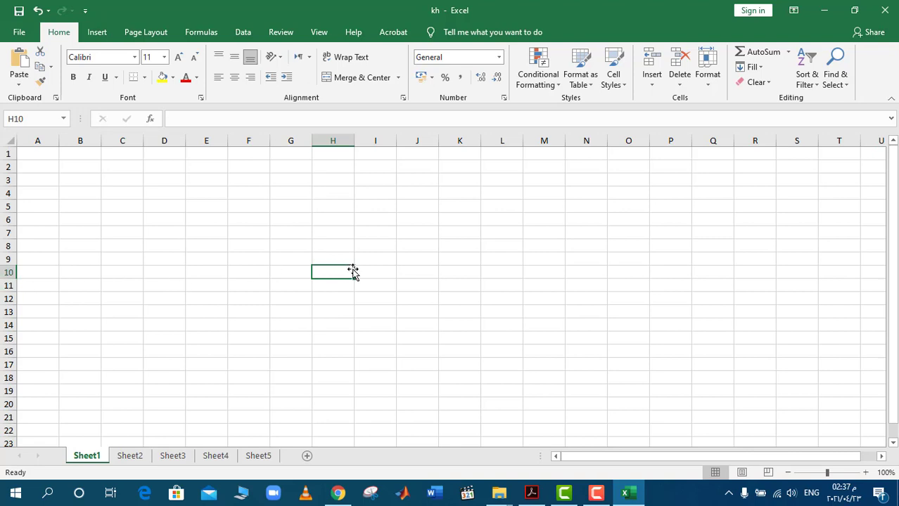
click(333, 139)
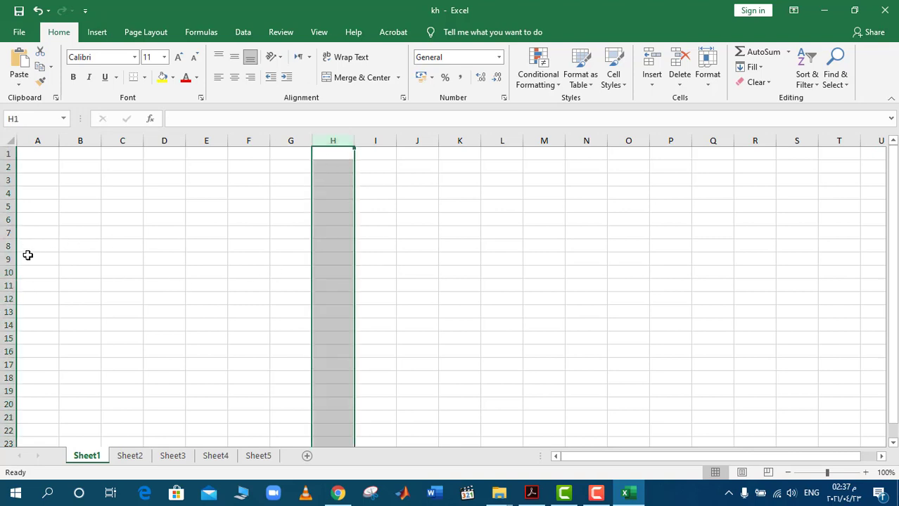
shift+click(6, 259)
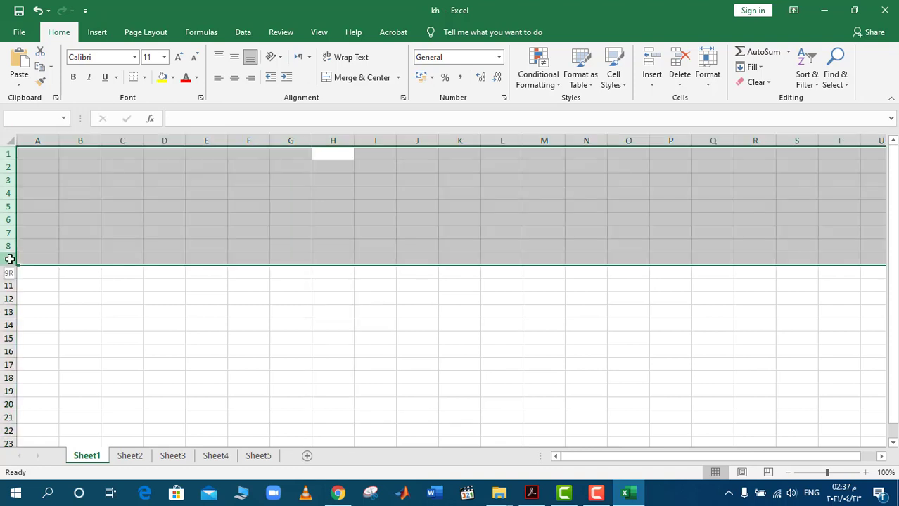
click(329, 258)
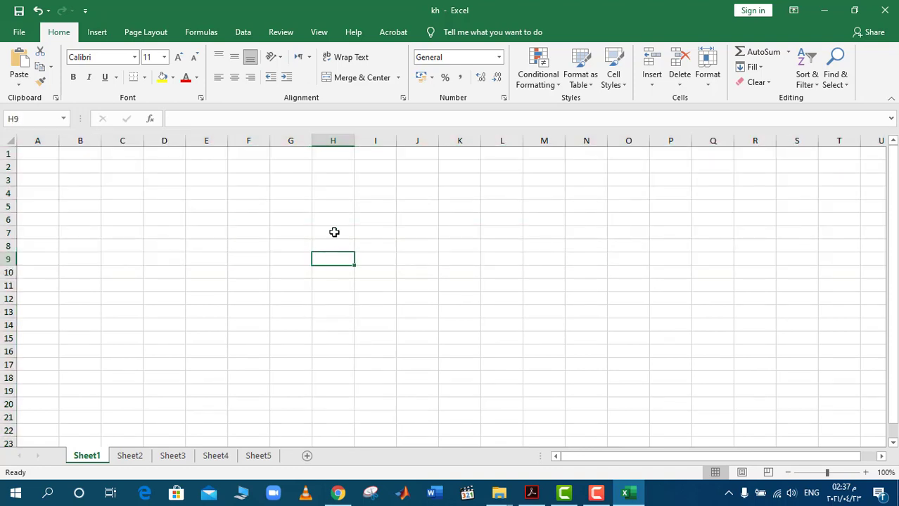
click(341, 140)
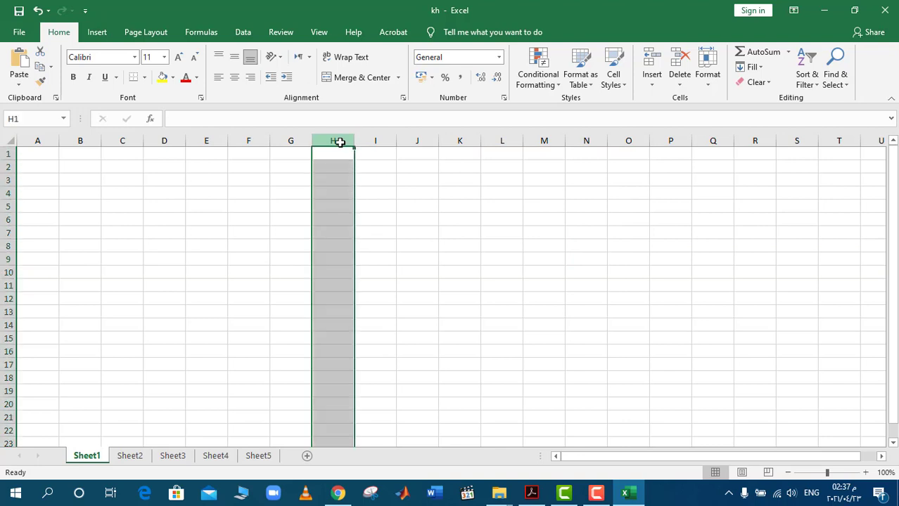
ctrl+click(5, 259)
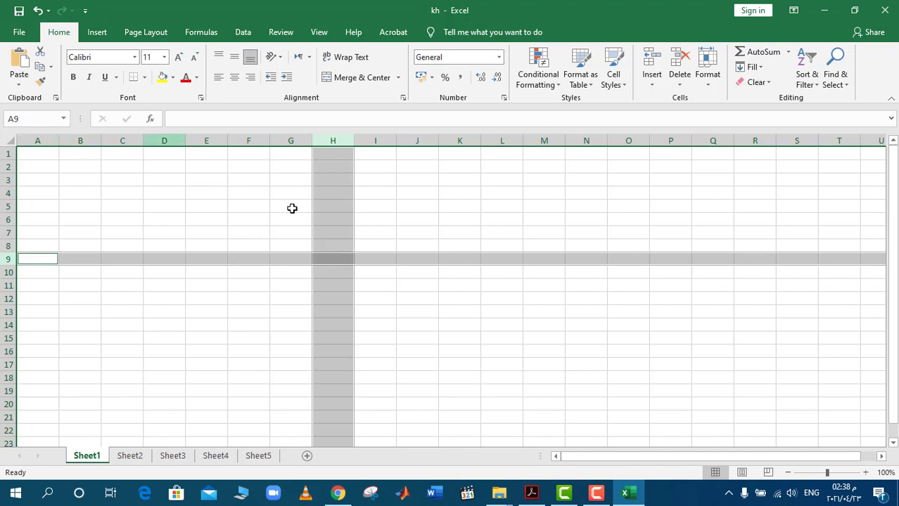
click(334, 259)
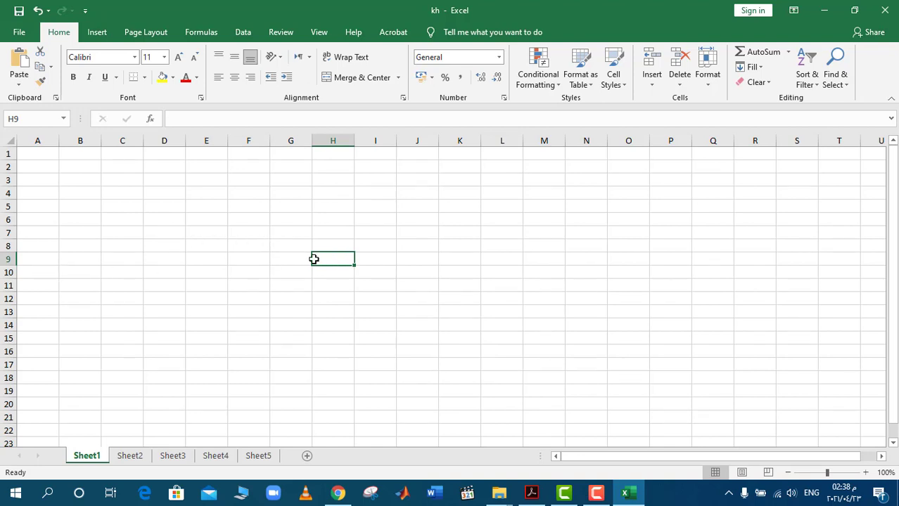
Step: Select cells D5, L9, D14, G6 and K10 in turn, then go back to the PDF
click(162, 204)
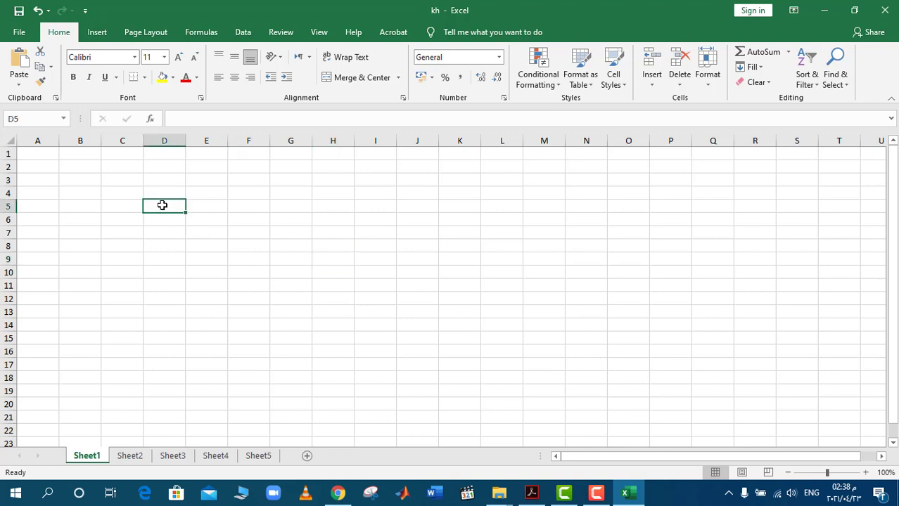
click(510, 258)
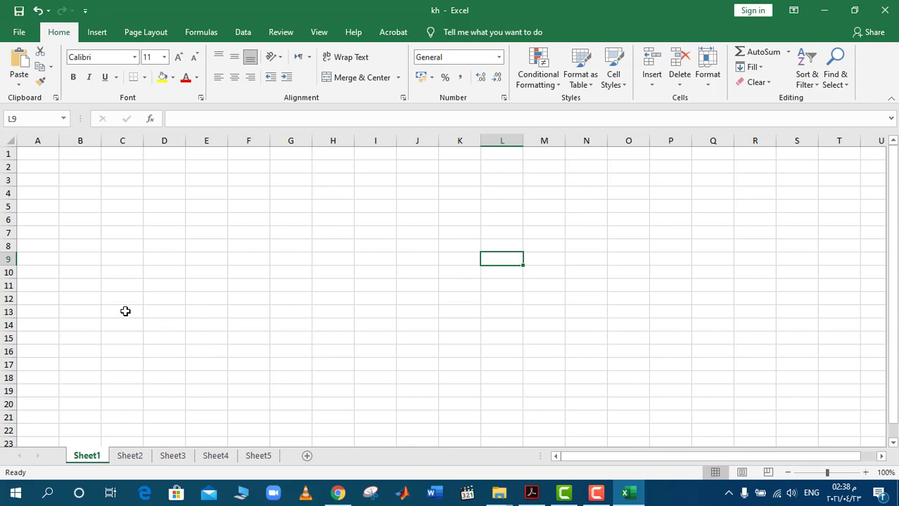
click(155, 324)
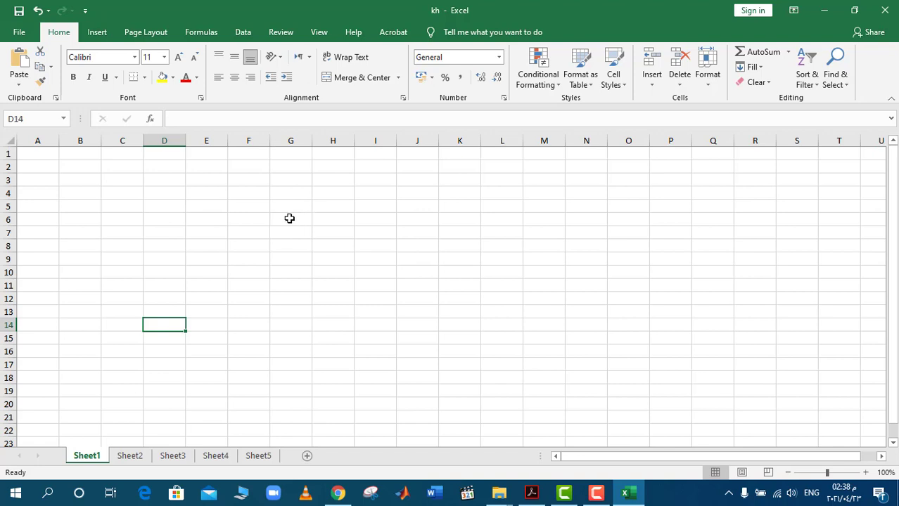
click(289, 218)
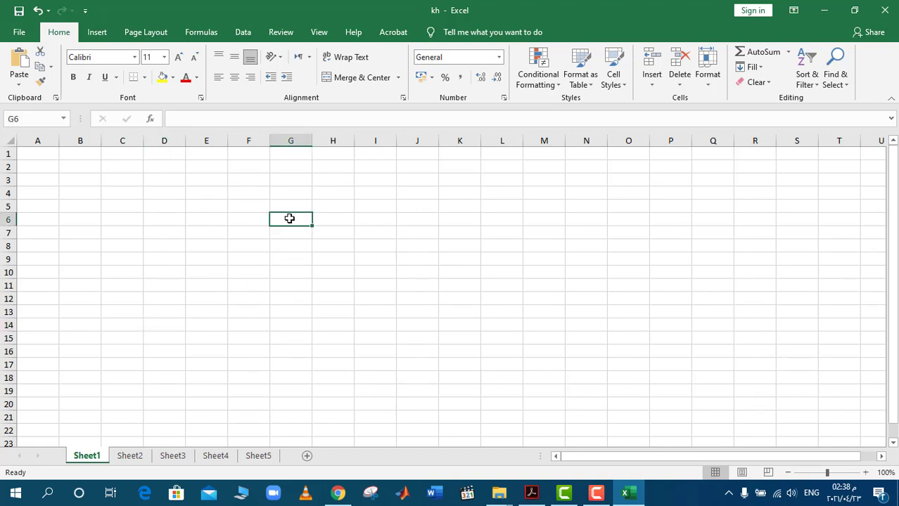
click(456, 272)
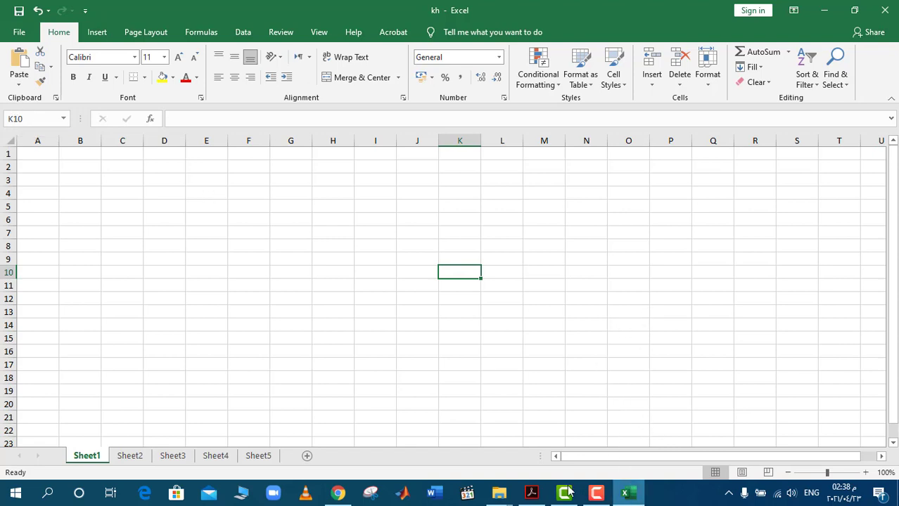
click(532, 492)
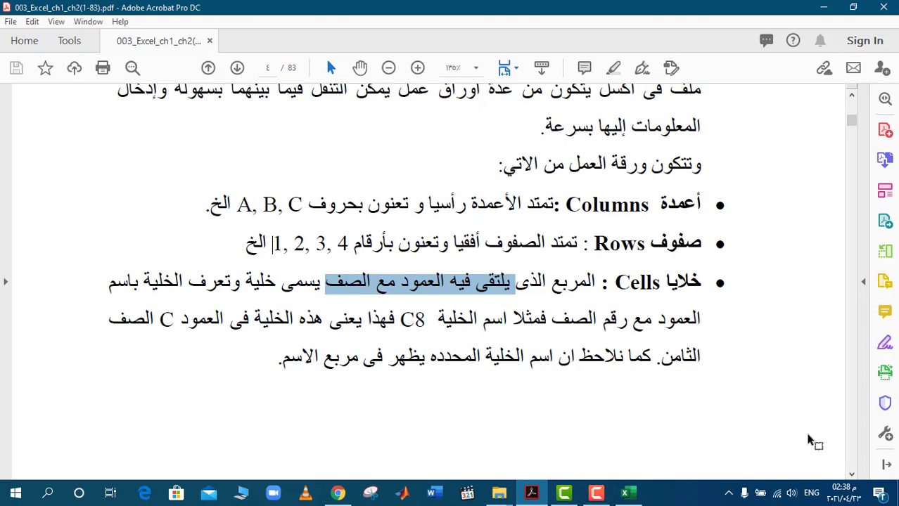
Step: Scroll down to page 5's labelled diagram of the Excel window
click(852, 476)
scroll(851, 475, down, 10)
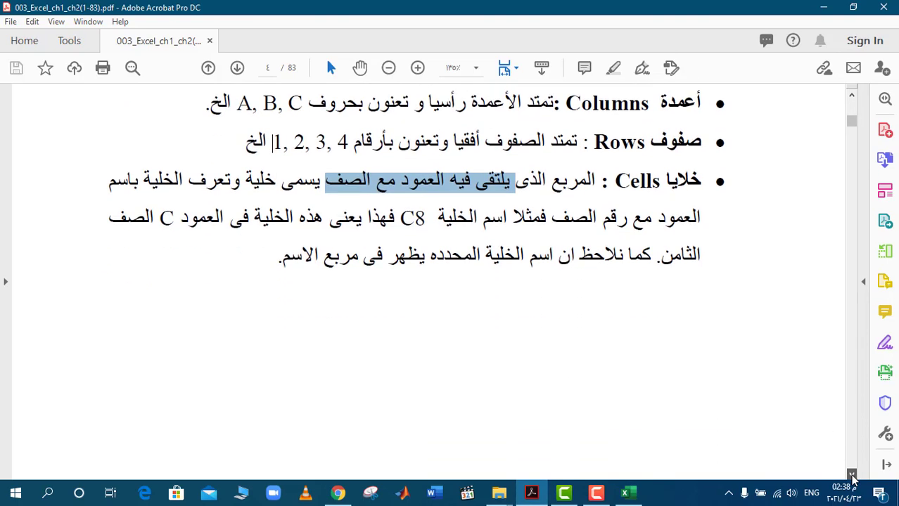
scroll(852, 475, down, 2)
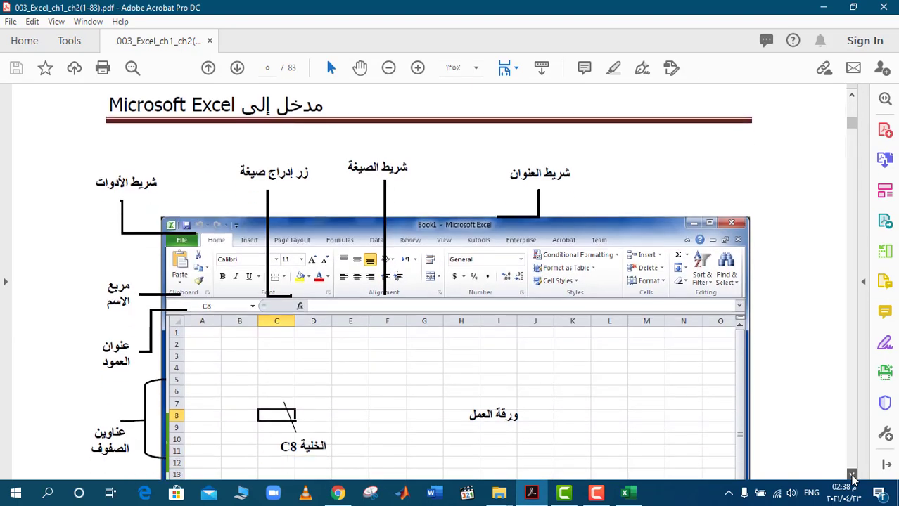
scroll(852, 475, down, 2)
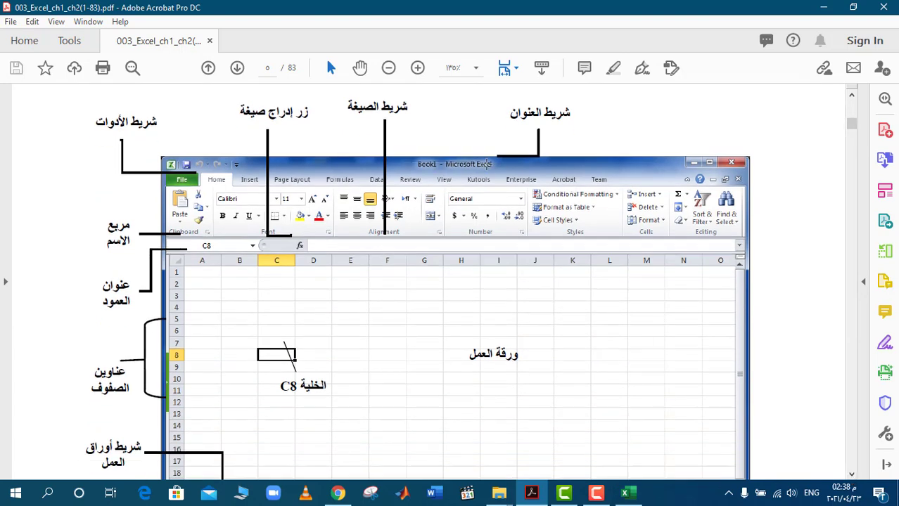
Step: Highlight the Book1 - Microsoft Excel title, the شريط الأدوات label, the formula bar and fx
drag(415, 166, 500, 169)
click(500, 170)
drag(97, 121, 153, 119)
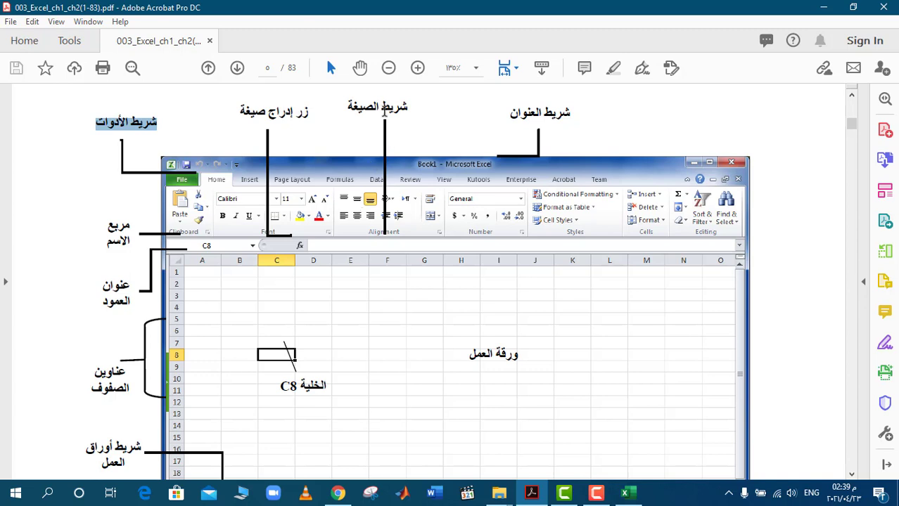
key(Left)
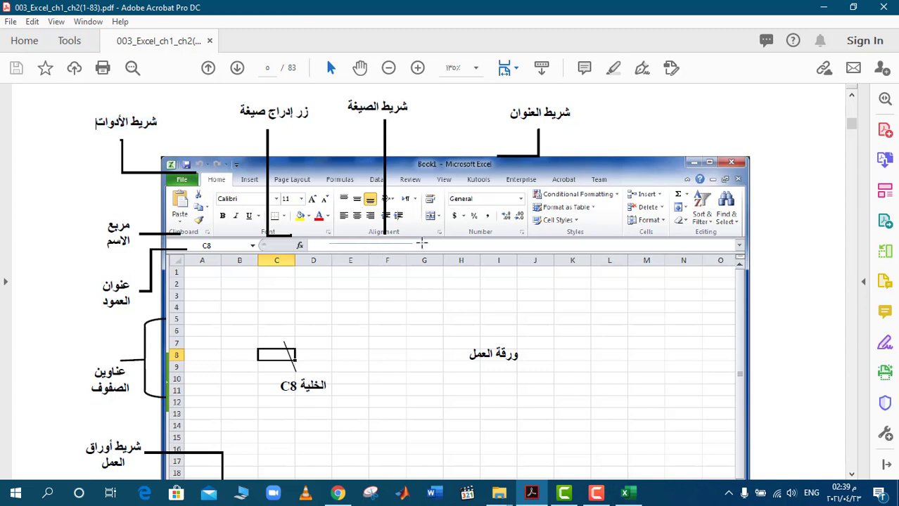
drag(421, 243, 502, 247)
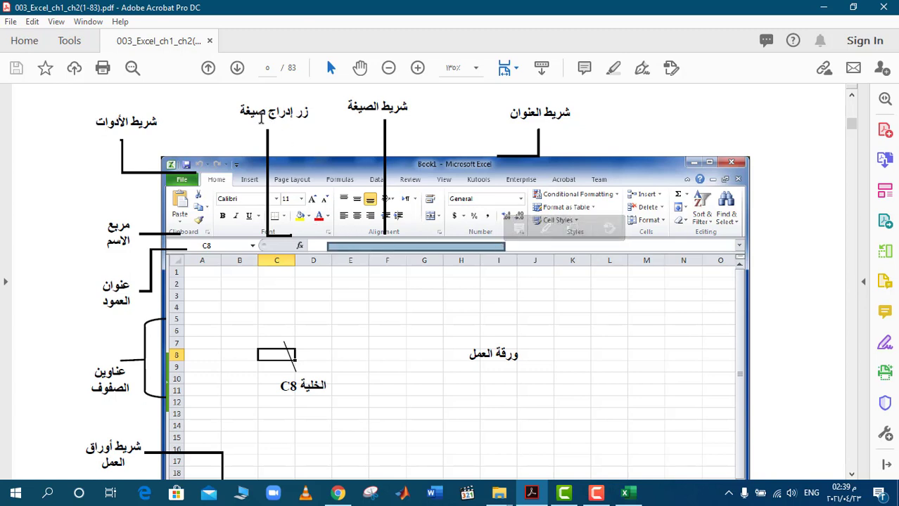
click(298, 244)
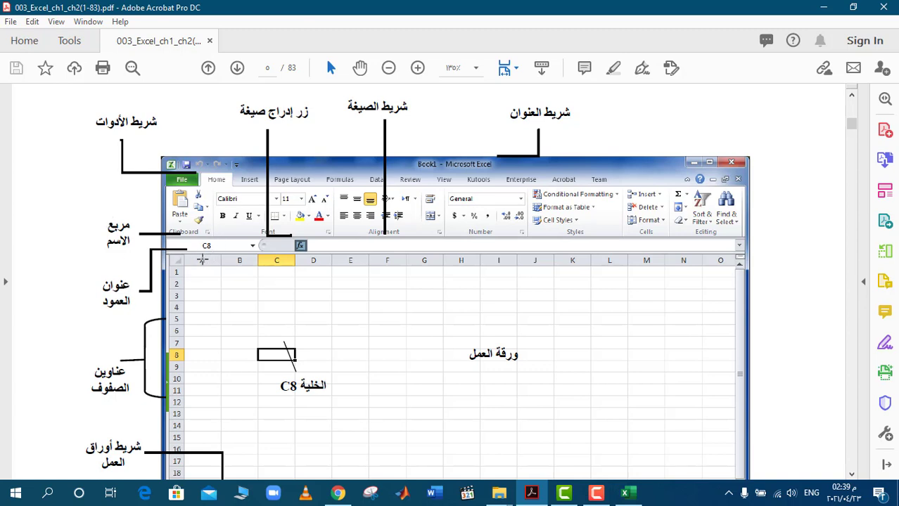
Step: Highlight the pictured column headers, row headers and the area around cell C8
drag(202, 260, 731, 264)
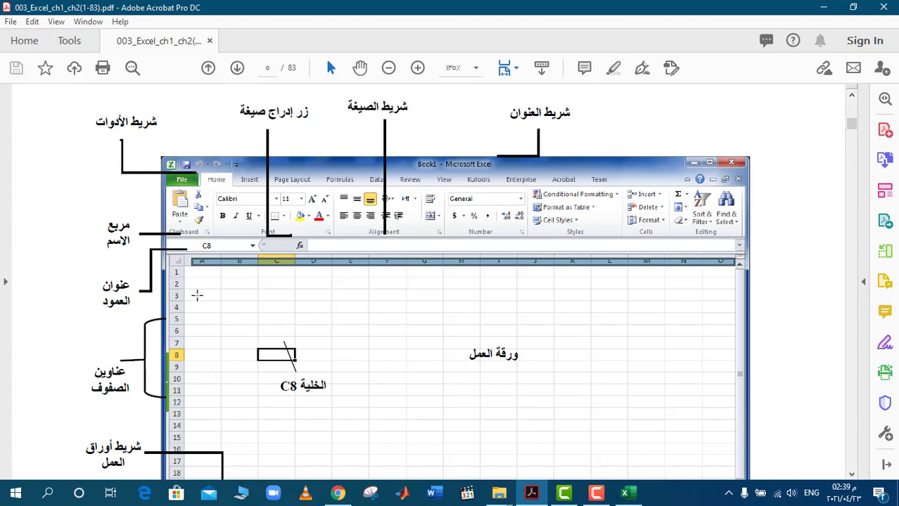
drag(172, 272, 178, 443)
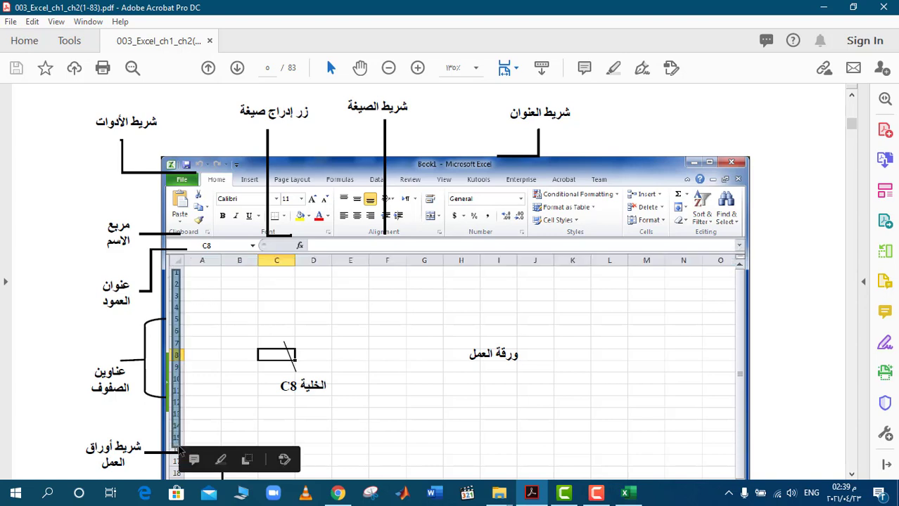
click(424, 378)
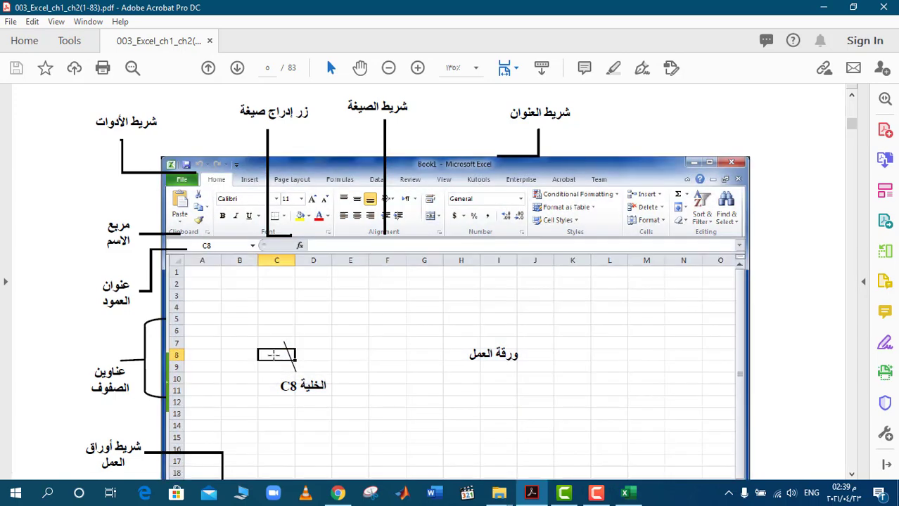
drag(251, 346, 308, 367)
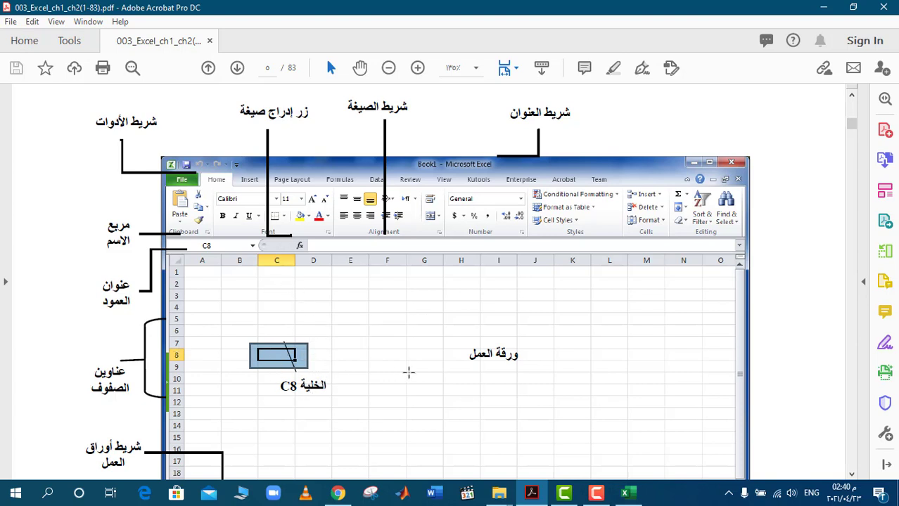
Step: Highlight the pictured sheet-tab bar and worksheet area, then scroll to section 4 on cells
click(852, 476)
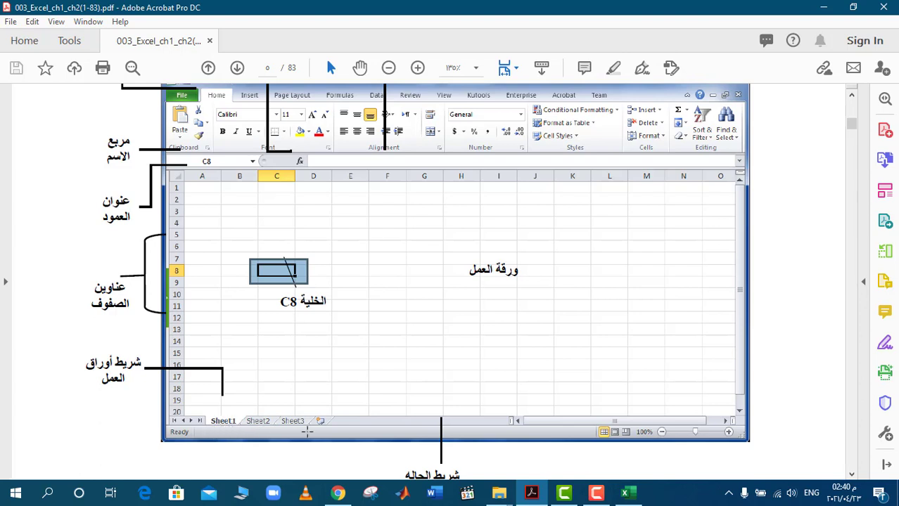
drag(376, 422, 480, 422)
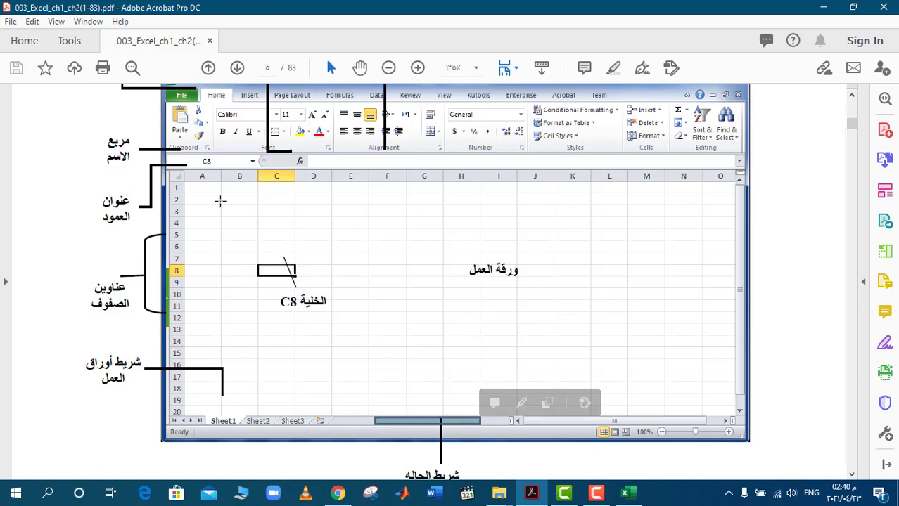
drag(220, 201, 656, 355)
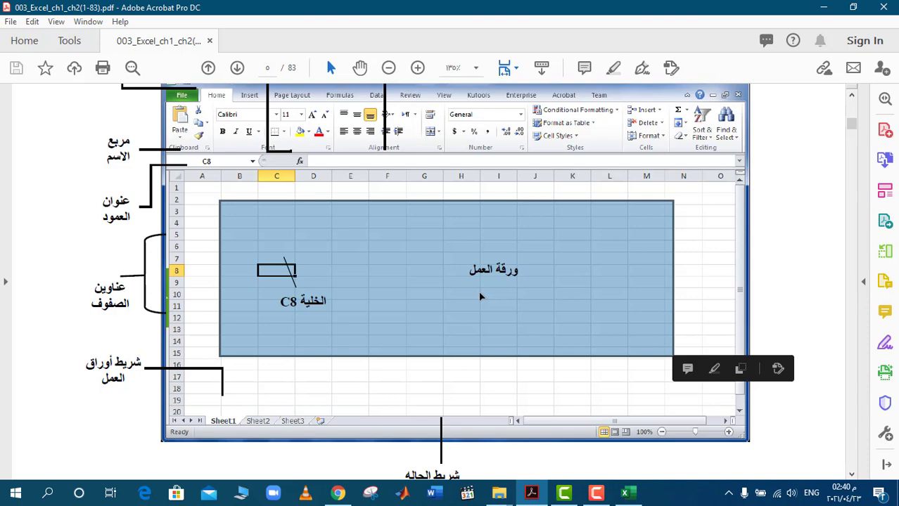
click(852, 476)
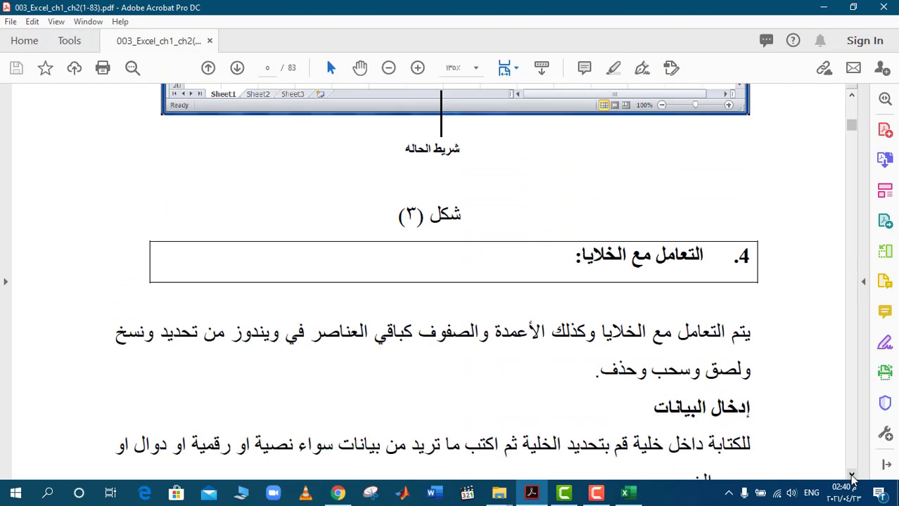
Step: Reveal section 4 and highlight الخلايا, تحديد ونسخ and ولصق in its text
click(852, 476)
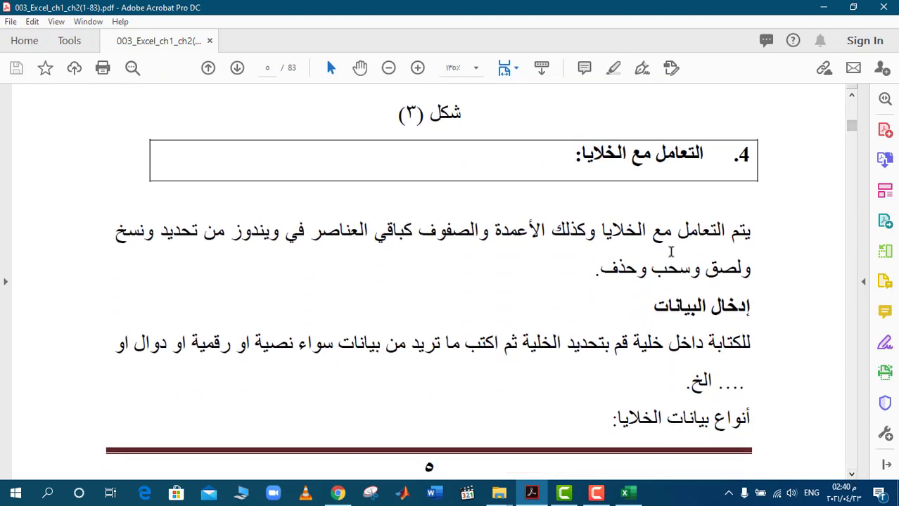
drag(646, 229, 414, 229)
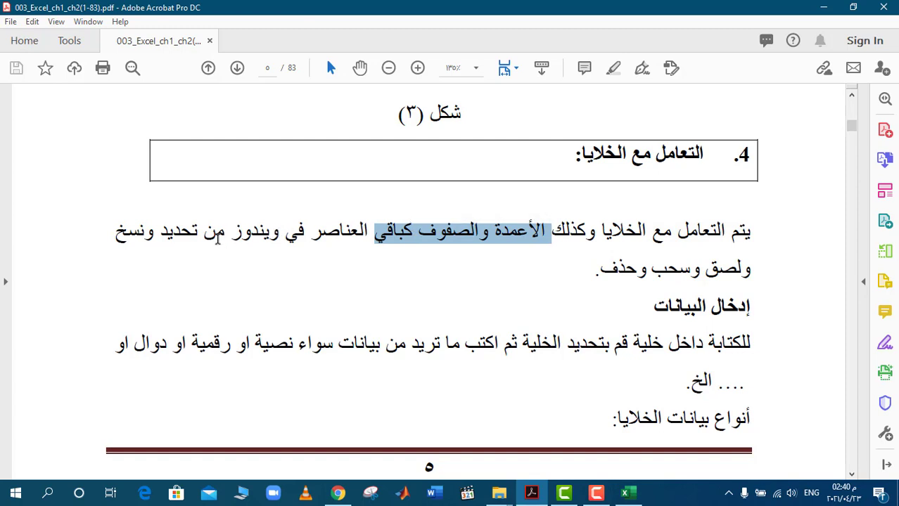
click(199, 231)
drag(198, 231, 132, 231)
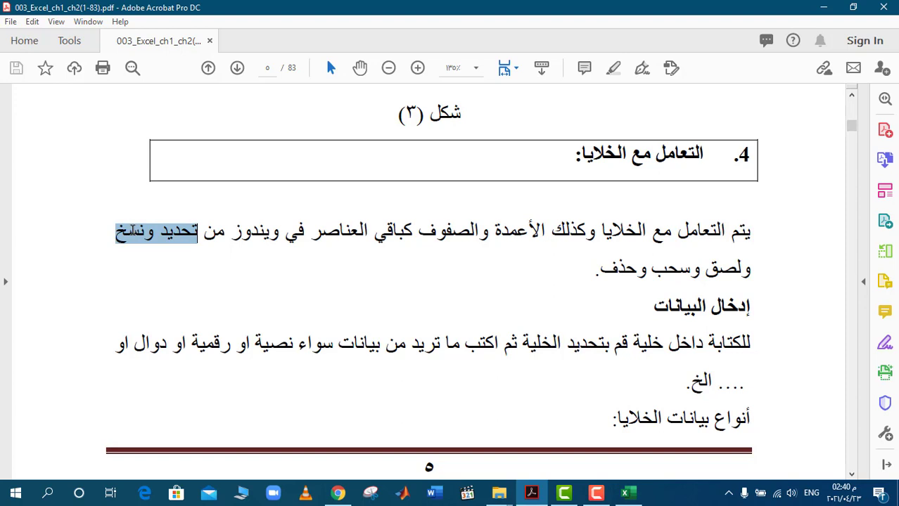
click(754, 267)
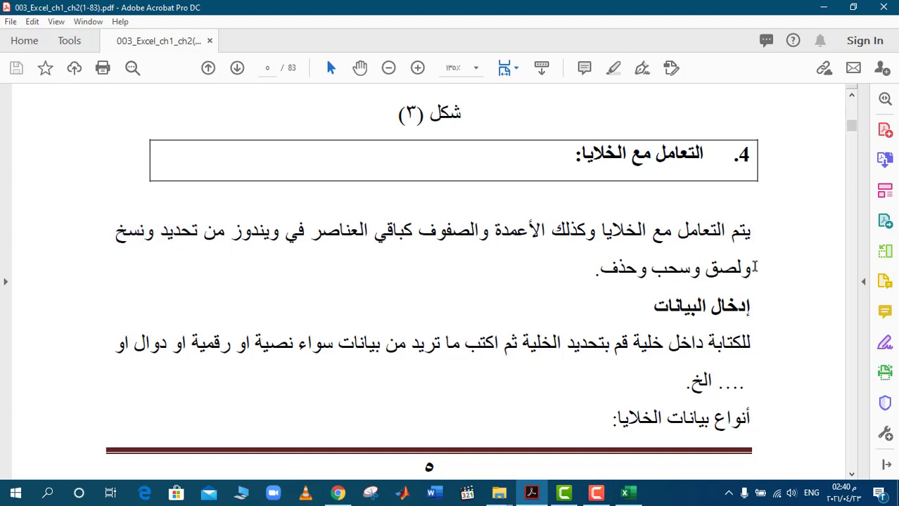
drag(754, 267, 614, 267)
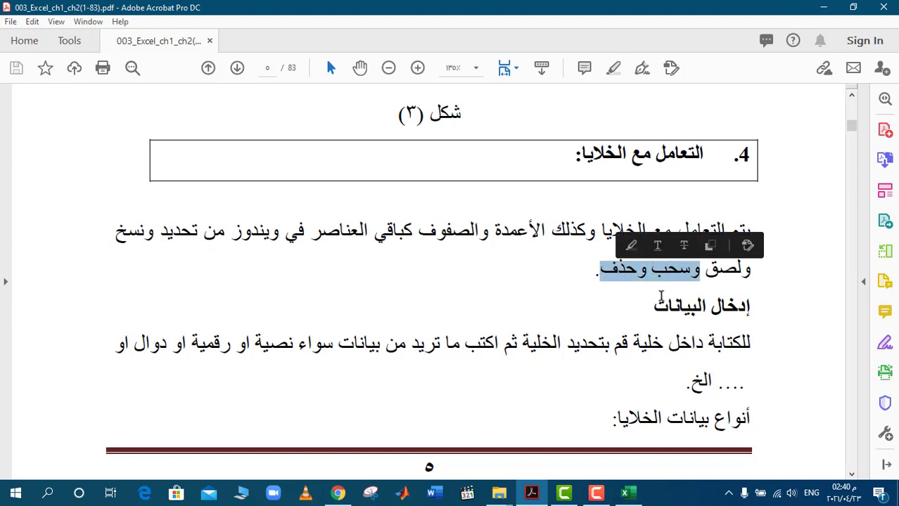
Step: Highlight the heading إدخال البيانات, the phrase الخلية ثم اكتب and the numeric and function words, then scroll to page 6
drag(655, 310, 743, 307)
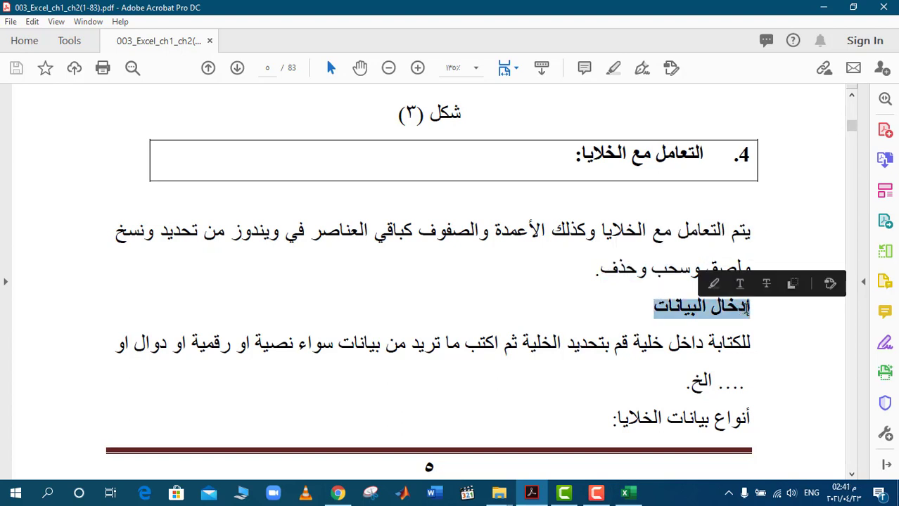
click(595, 494)
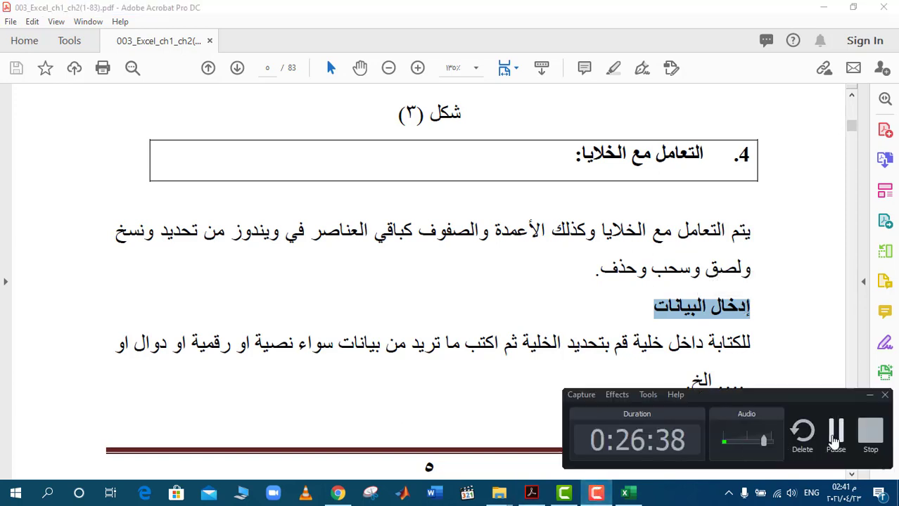
click(806, 399)
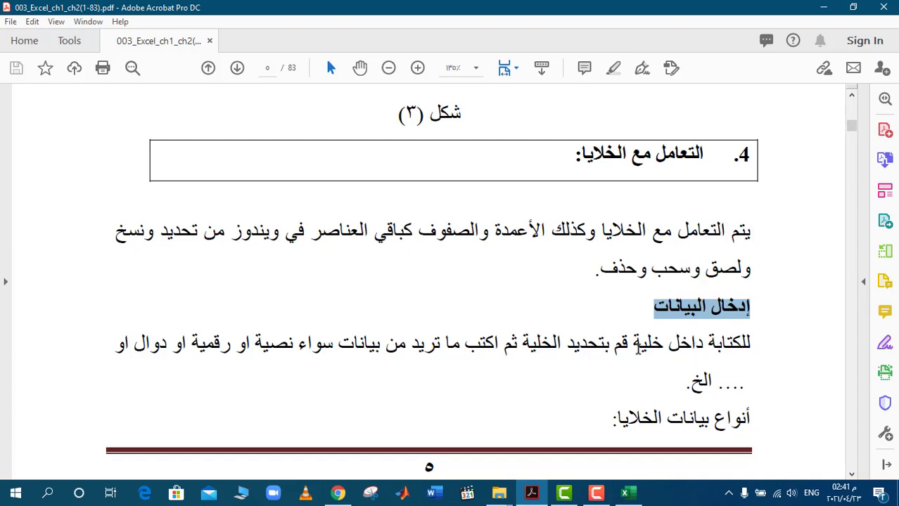
click(553, 343)
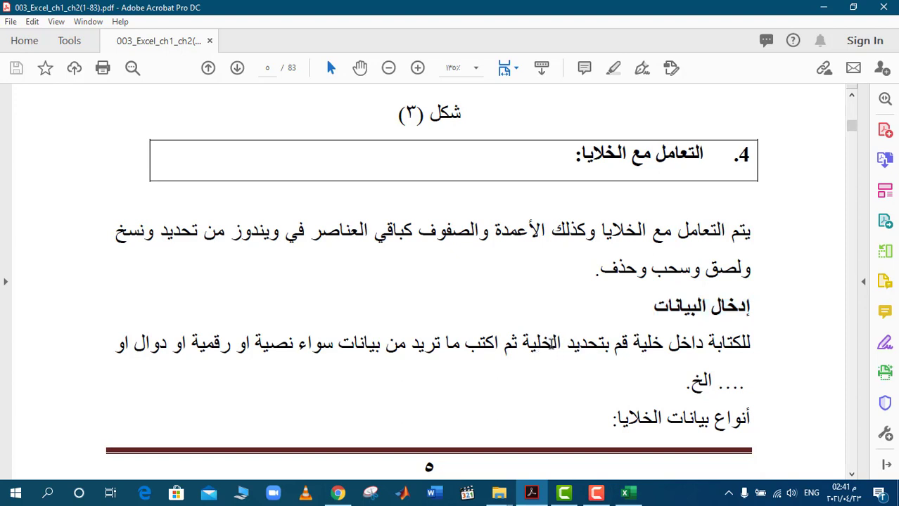
drag(552, 343, 340, 343)
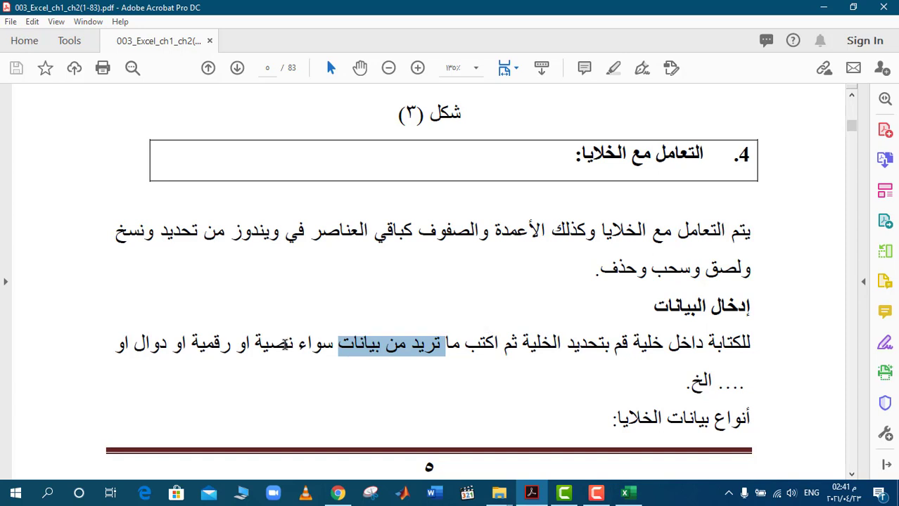
drag(231, 343, 205, 343)
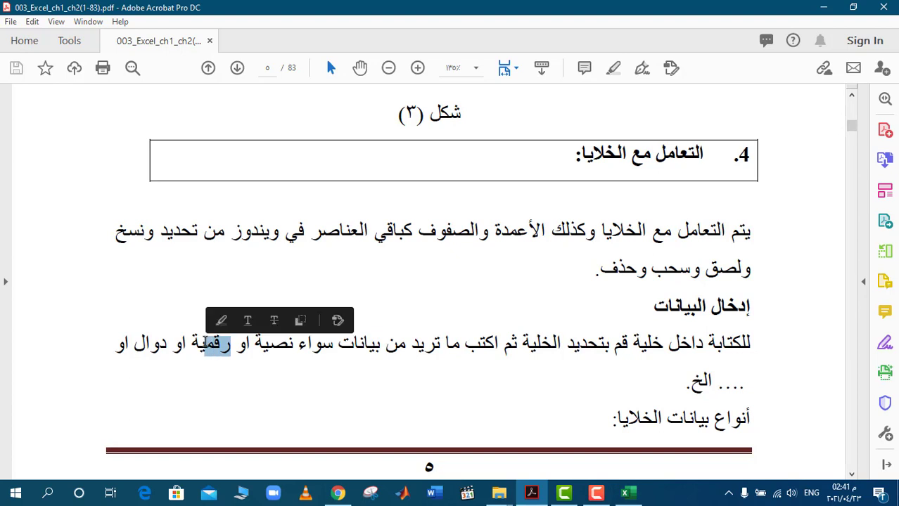
drag(161, 343, 144, 343)
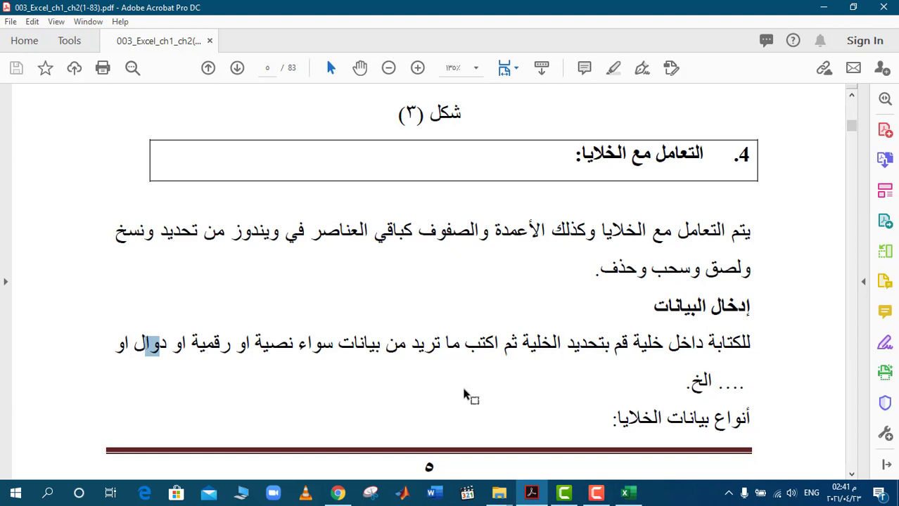
drag(849, 476, 851, 477)
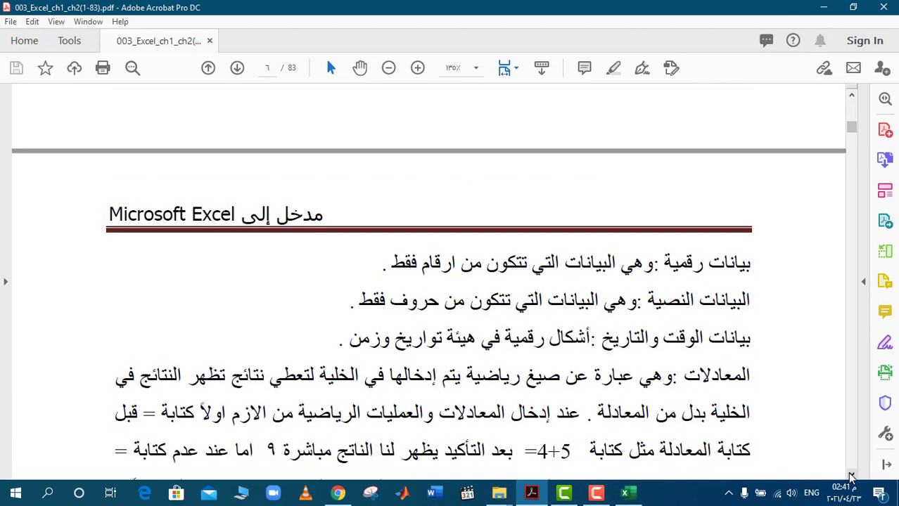
Step: Select the بيانات رقمية (numeric data) label on page 6
drag(850, 477, 851, 477)
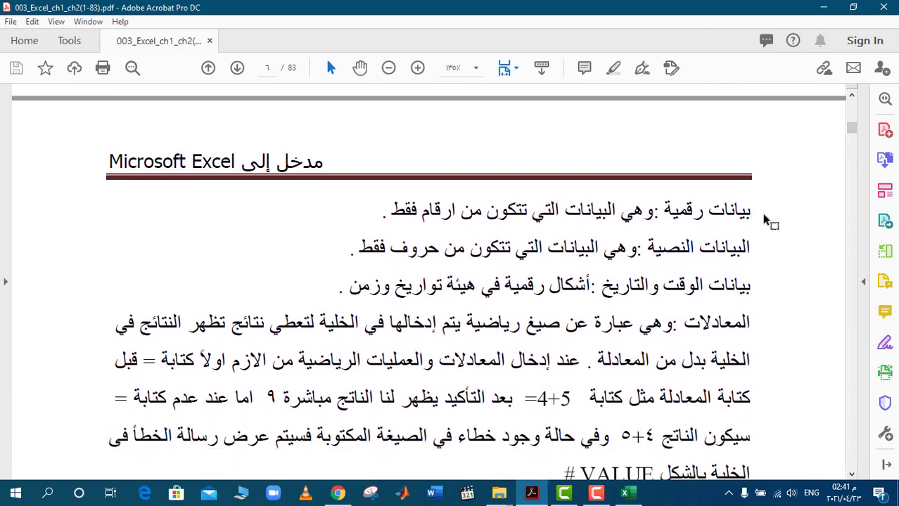
mouse_move(749, 211)
mouse_down()
mouse_move(734, 216)
mouse_move(766, 218)
mouse_up()
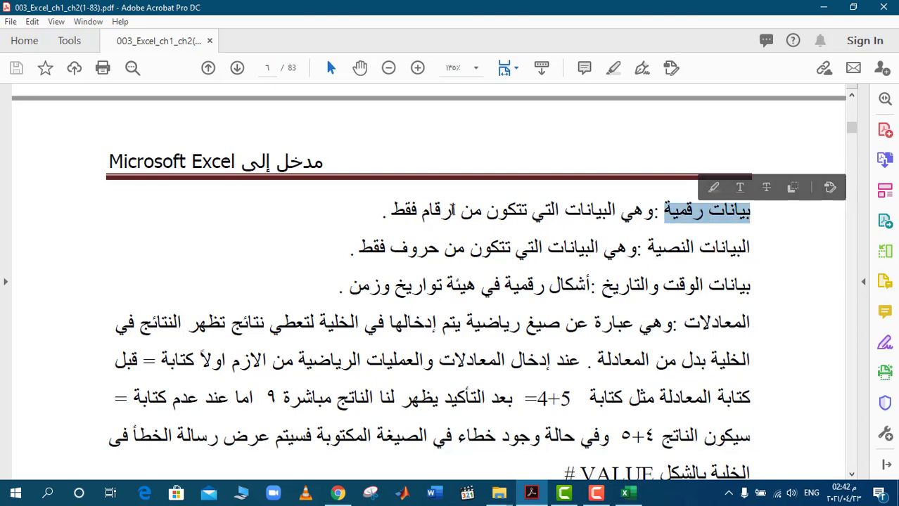
Step: In kh's Sheet1, enter 20 in A1, 22 in B1 and 23 in B2
click(625, 493)
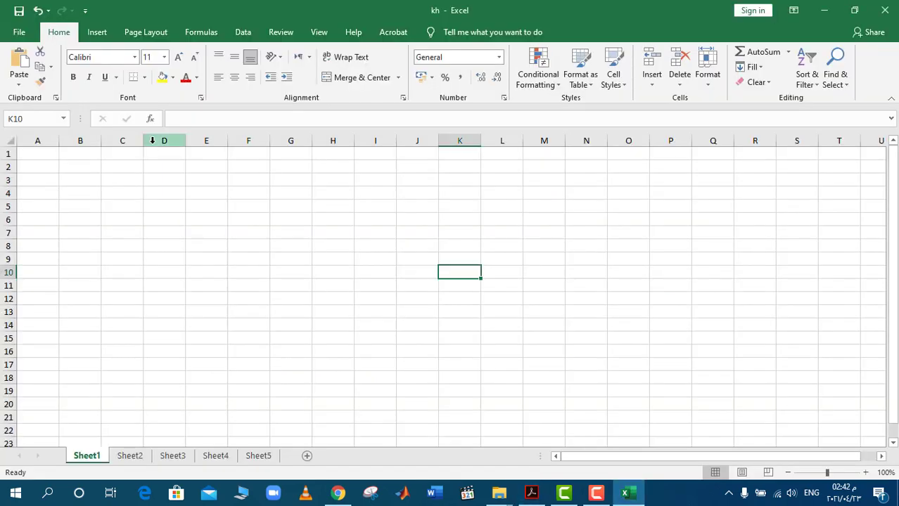
click(42, 153)
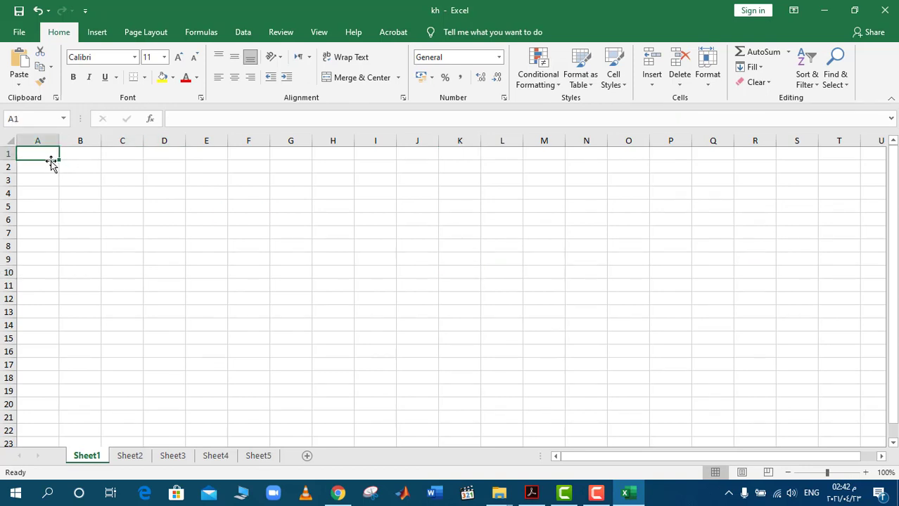
text(20)
key(Tab)
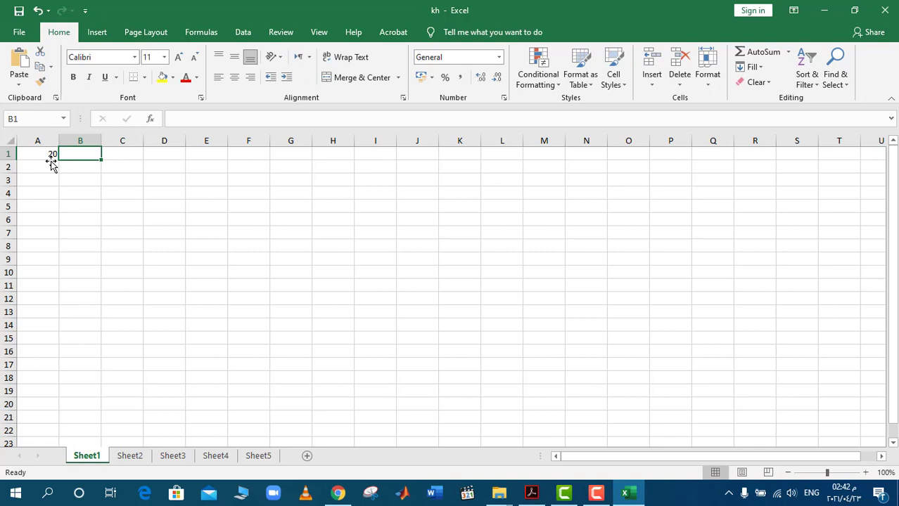
text(22)
key(Return)
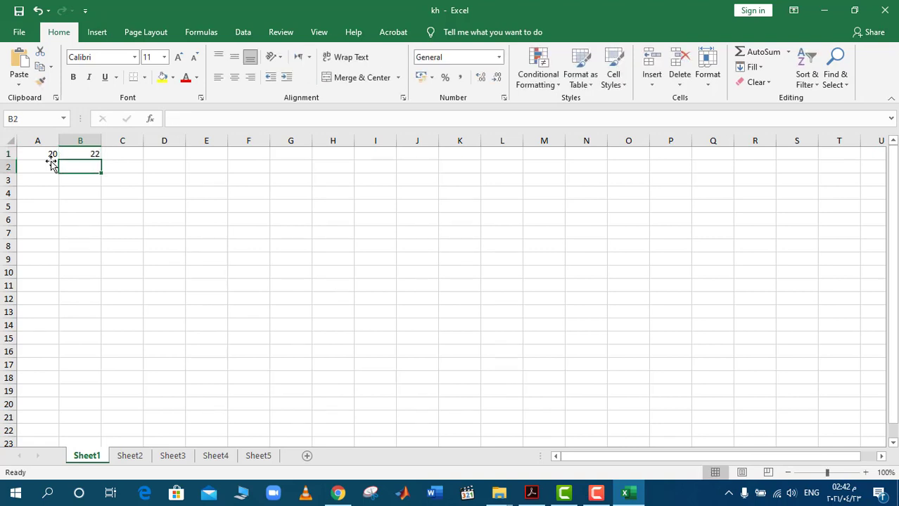
text(23)
click(52, 164)
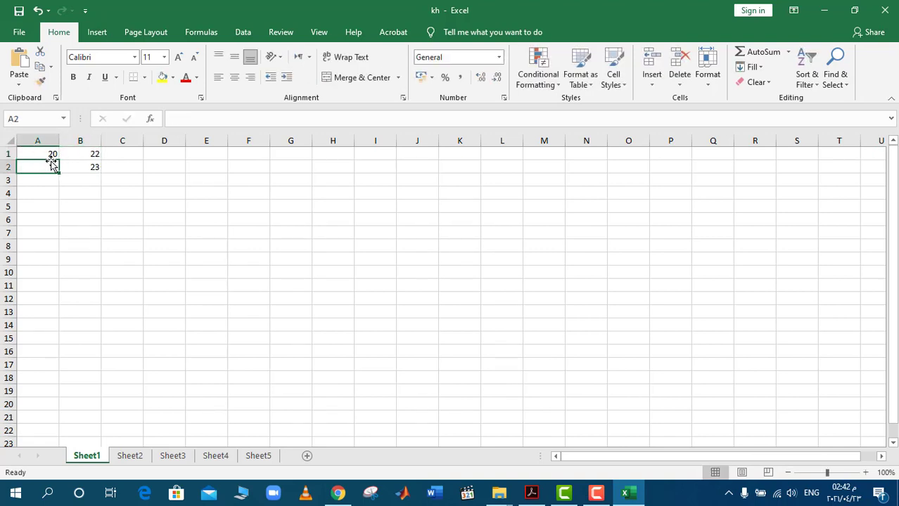
Step: Enter 25 in A2, 30 in A3, 50 in B3, and 20, 25, 30 in C3, C2, C1
text(25)
key(Return)
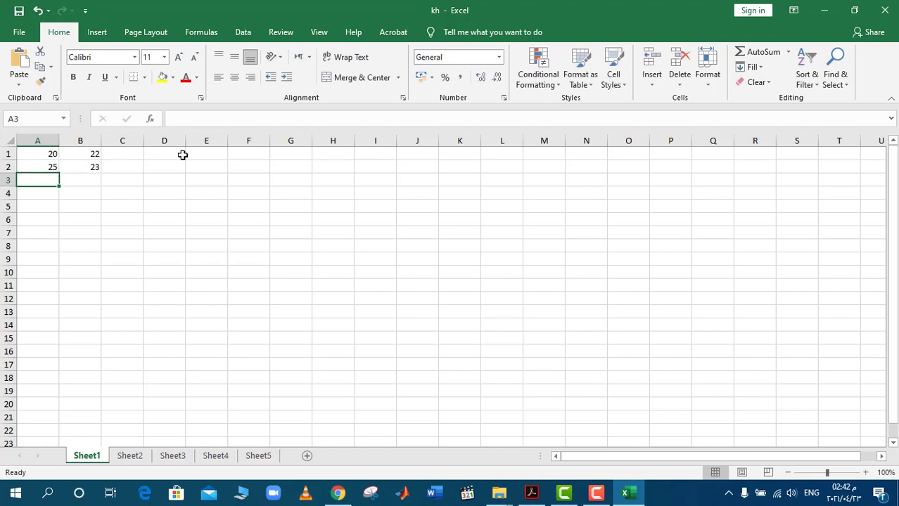
text(30)
key(Tab)
text(5)
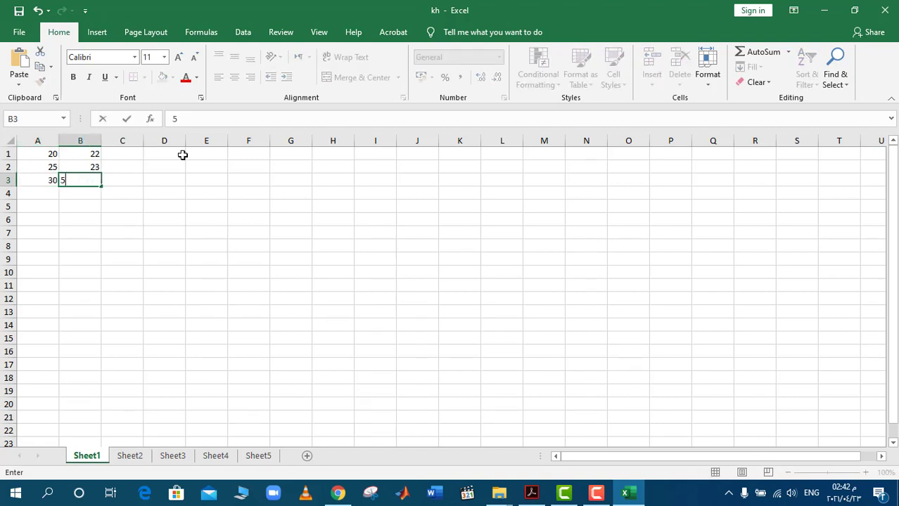
text(0)
key(Tab)
text(20)
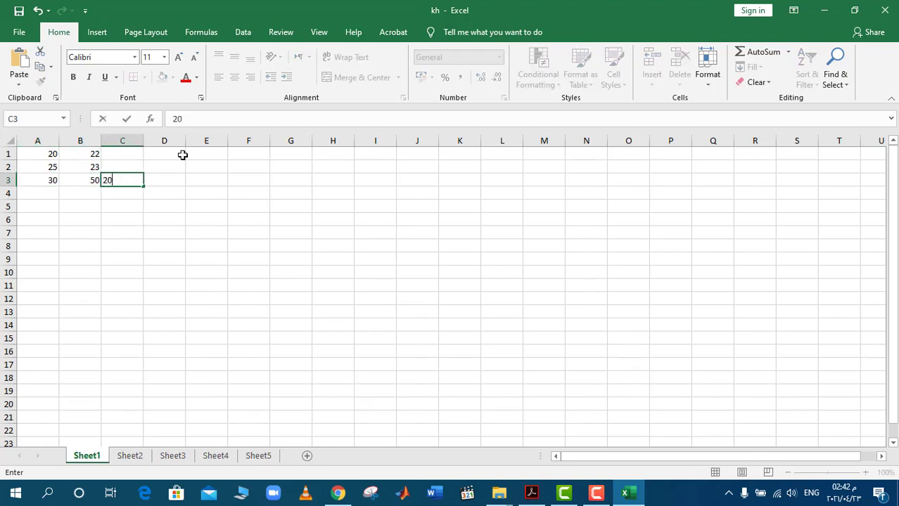
key(Up)
text(25)
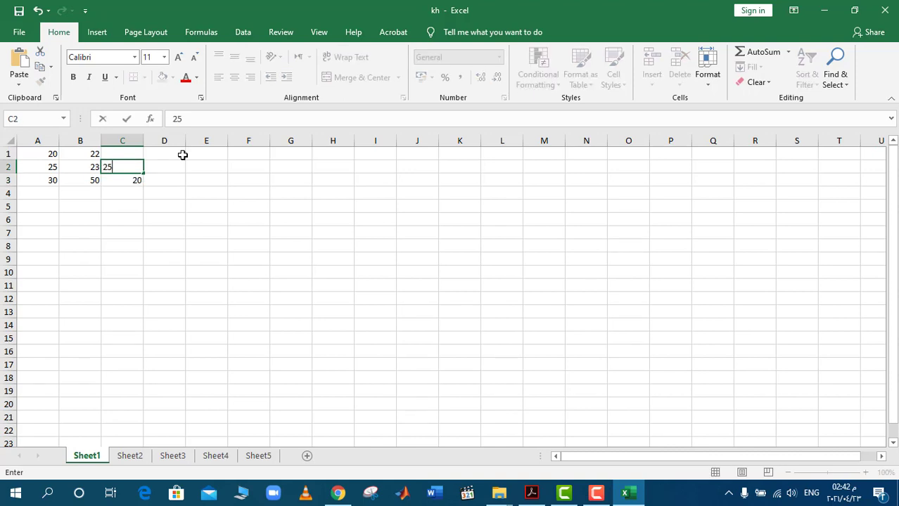
key(Up)
text(30)
key(Return)
Step: Enter 20 in C4, 20.66 in B4, 2.65 in A4, then 12 in A5 and 15 in B5
key(Down)
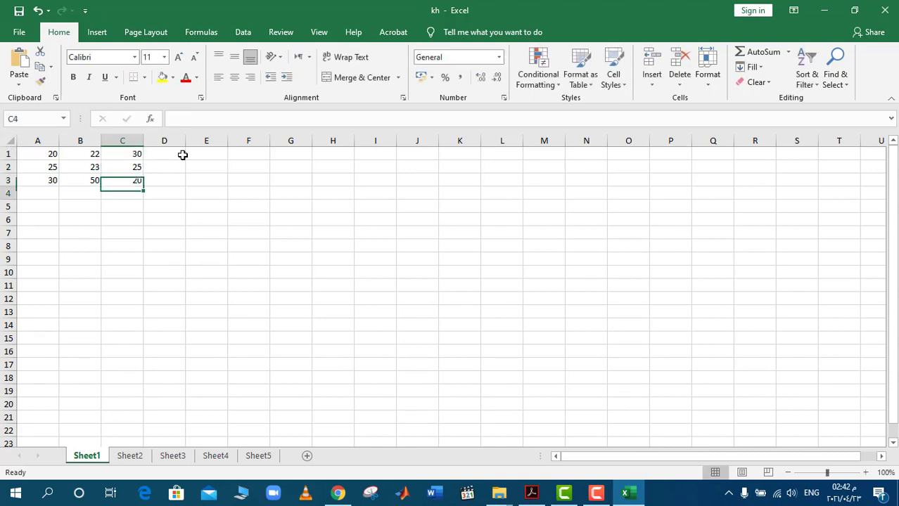
key(Down)
text(20)
key(Left)
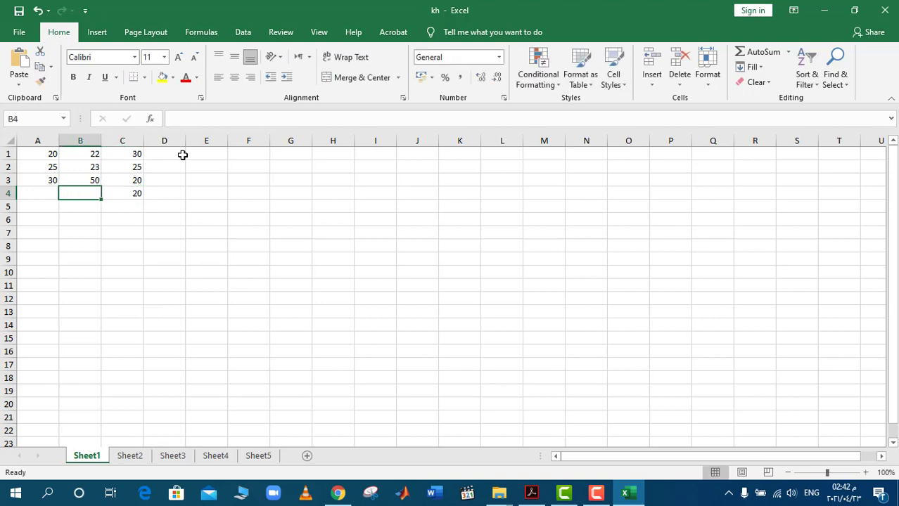
text(20.)
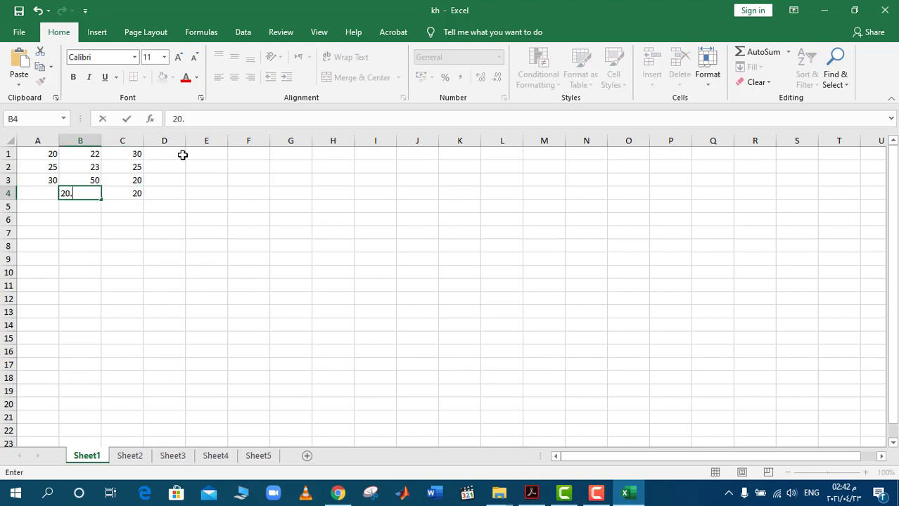
text(66)
key(Left)
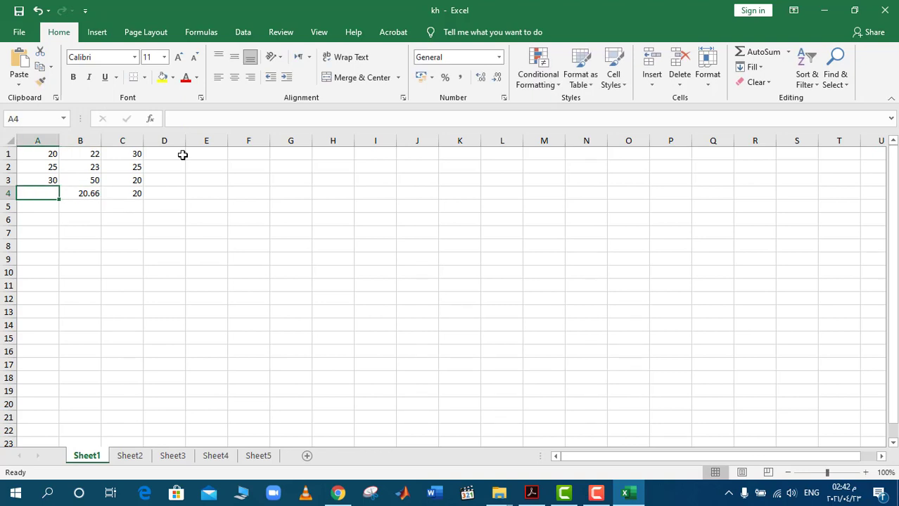
text(2.65)
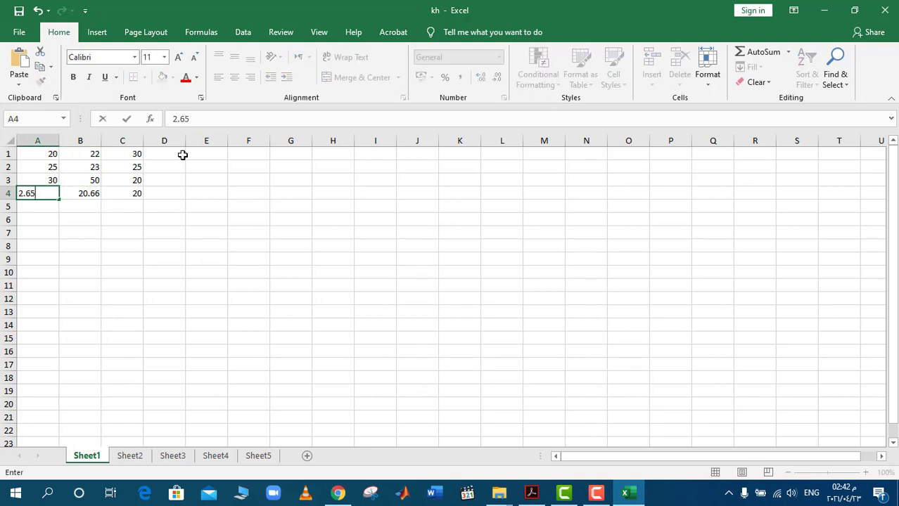
key(Return)
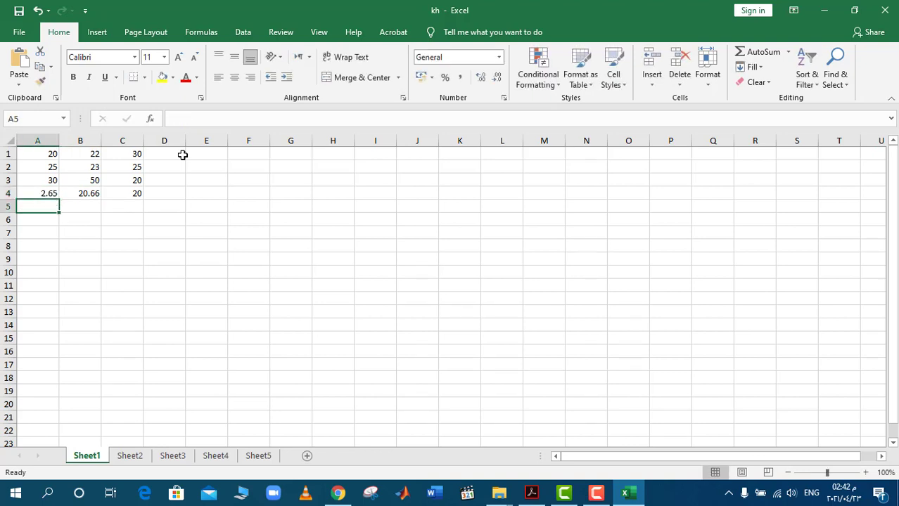
text(12)
key(Tab)
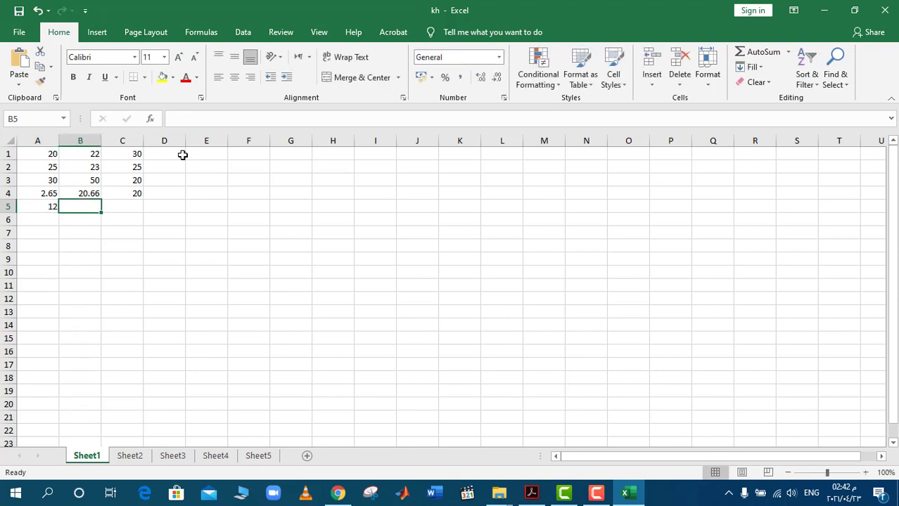
text(15)
key(Tab)
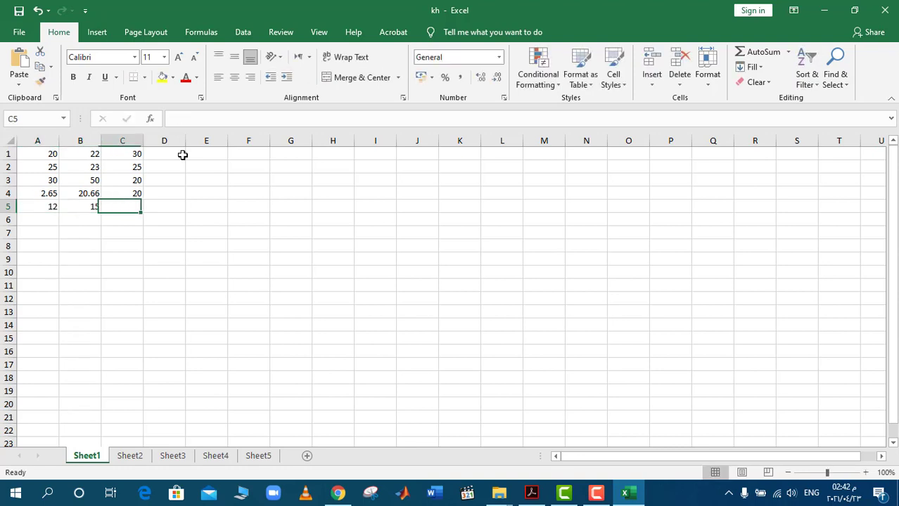
Step: Check the values stored in cells A2, A4, B4 and C4
click(45, 169)
click(40, 191)
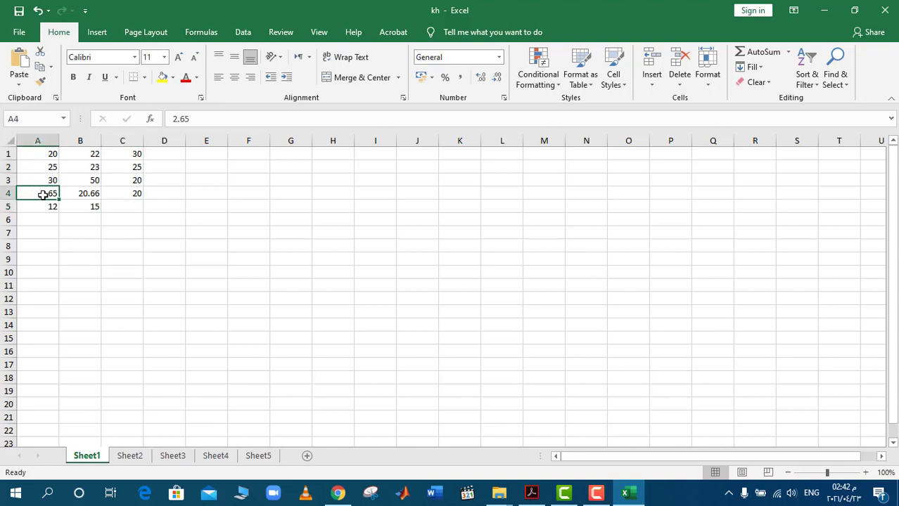
click(85, 192)
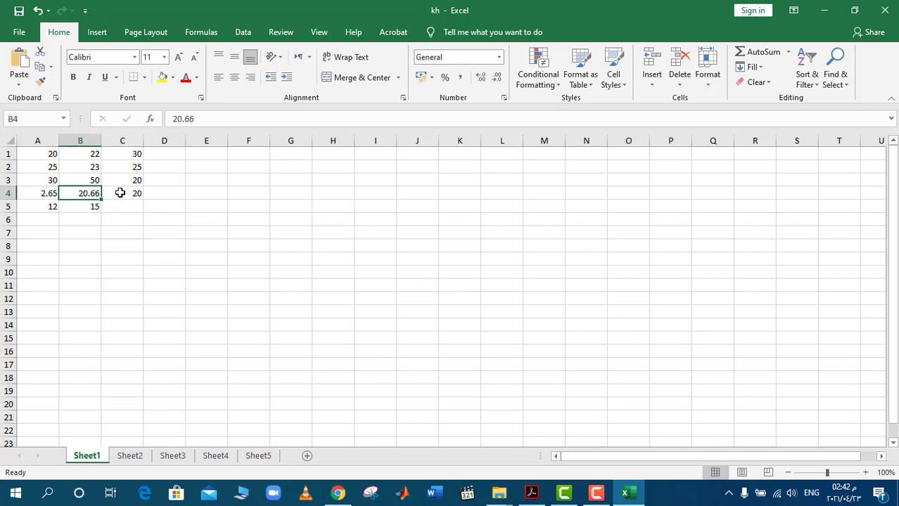
click(120, 193)
Step: Enter 22.5 in C5, then select the A1:C5 number block to review it
click(130, 207)
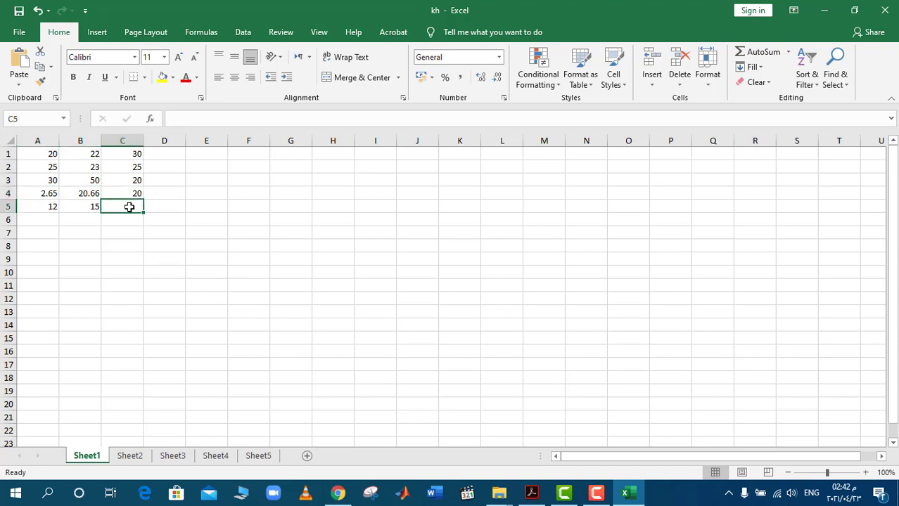
text(22)
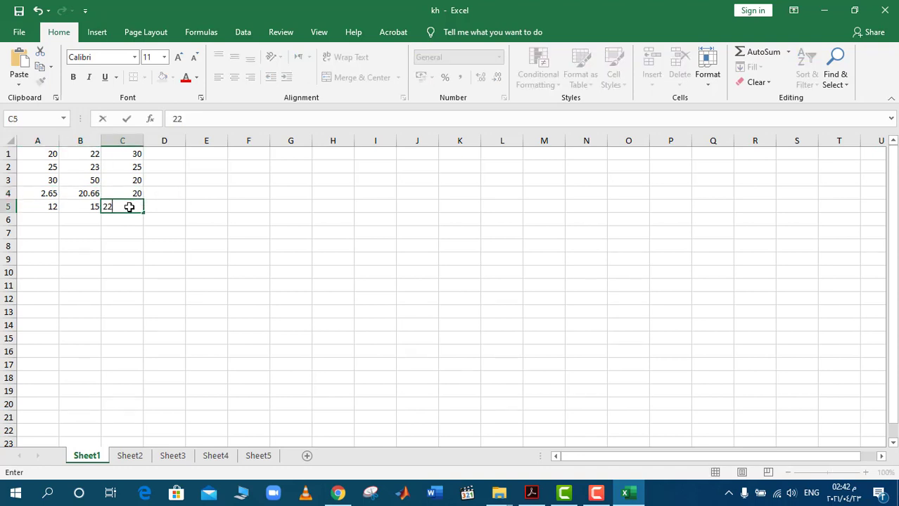
text(.5)
click(176, 183)
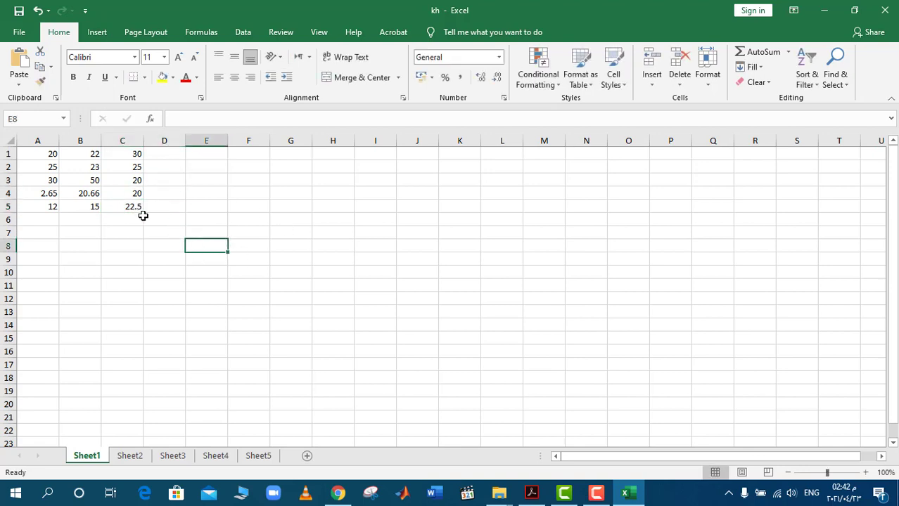
mouse_move(28, 150)
mouse_down()
mouse_move(110, 161)
mouse_move(137, 204)
mouse_up()
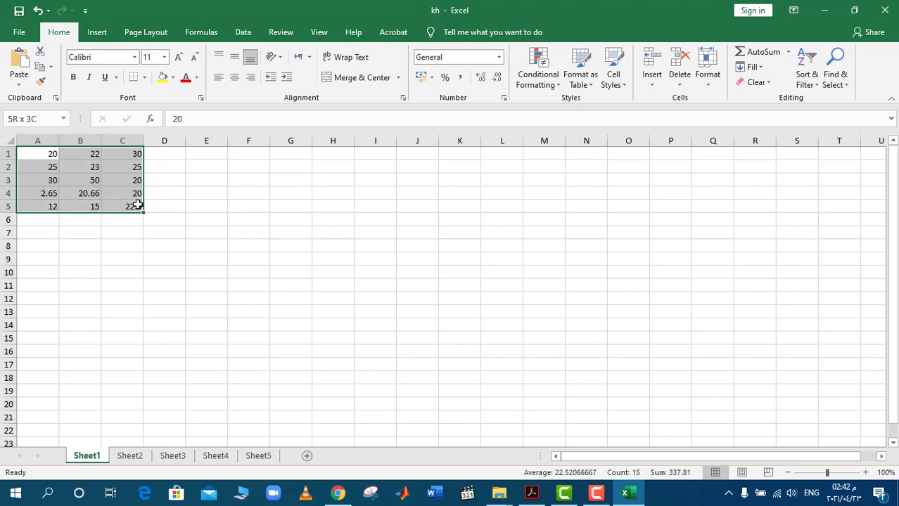
click(195, 208)
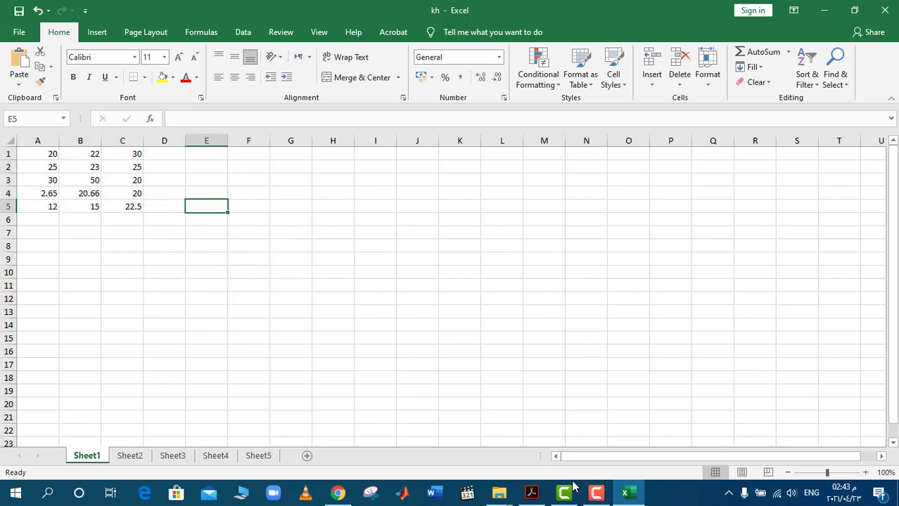
Step: Glance at the second definition line in the Acrobat PDF tutorial, then return to the kh workbook
click(531, 495)
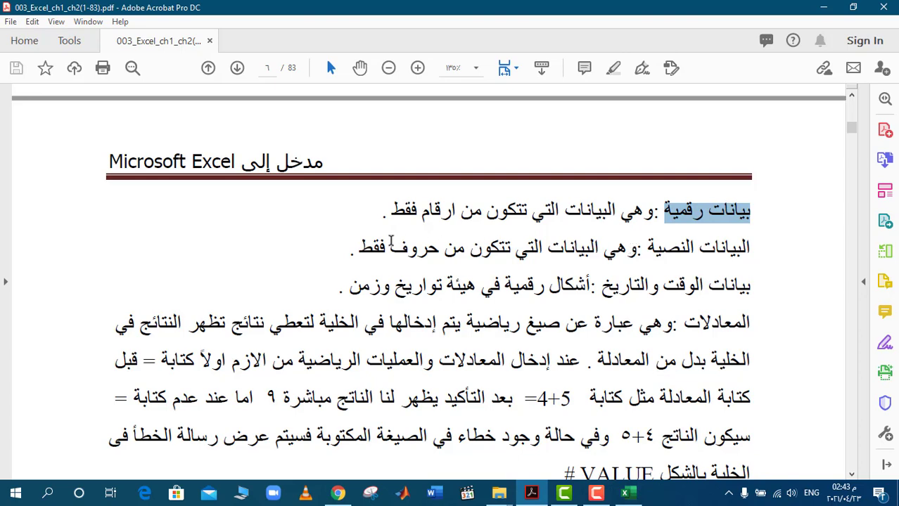
drag(360, 247, 600, 250)
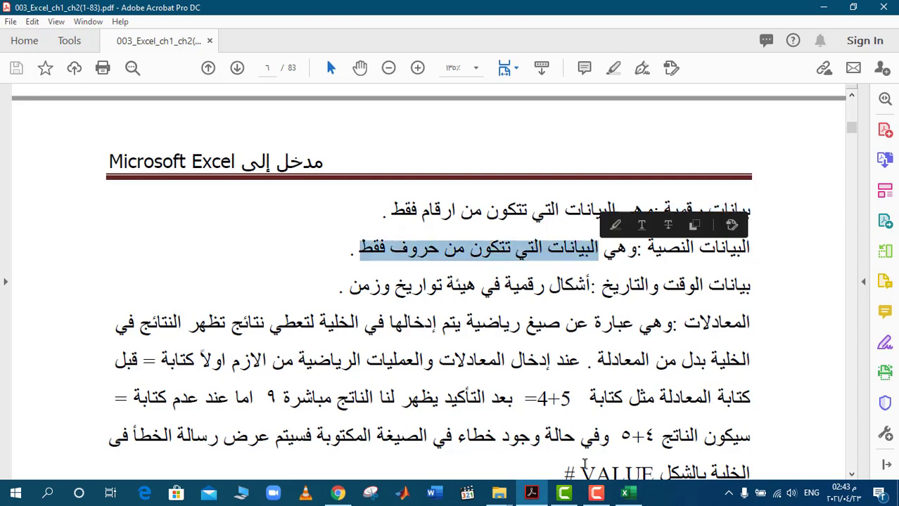
click(624, 496)
Step: Type a person's full name into each of A7, A8 and A9, then deselect the data
click(33, 231)
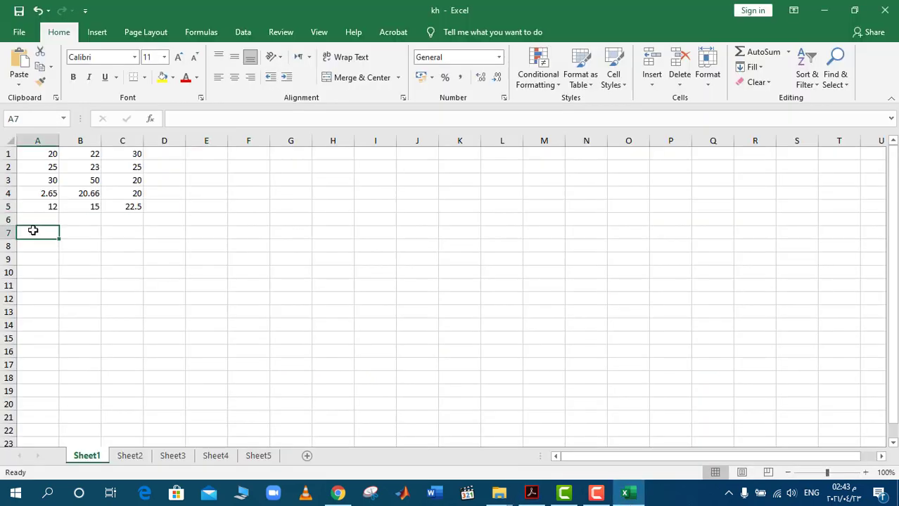
text(Ah)
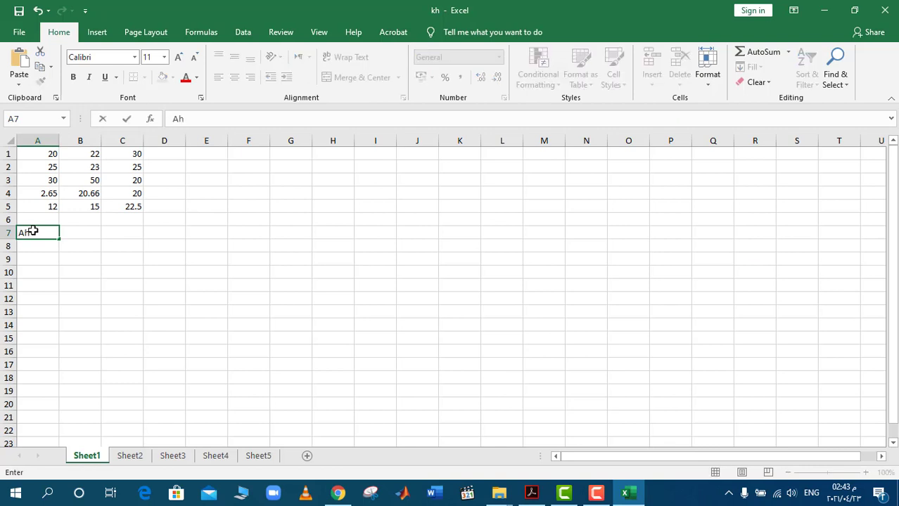
text(med)
text( Mohame)
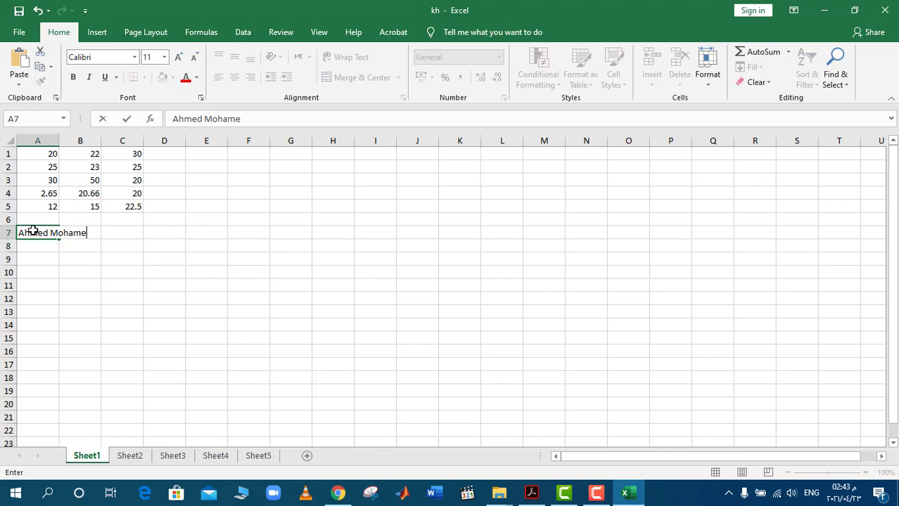
text(d)
click(26, 247)
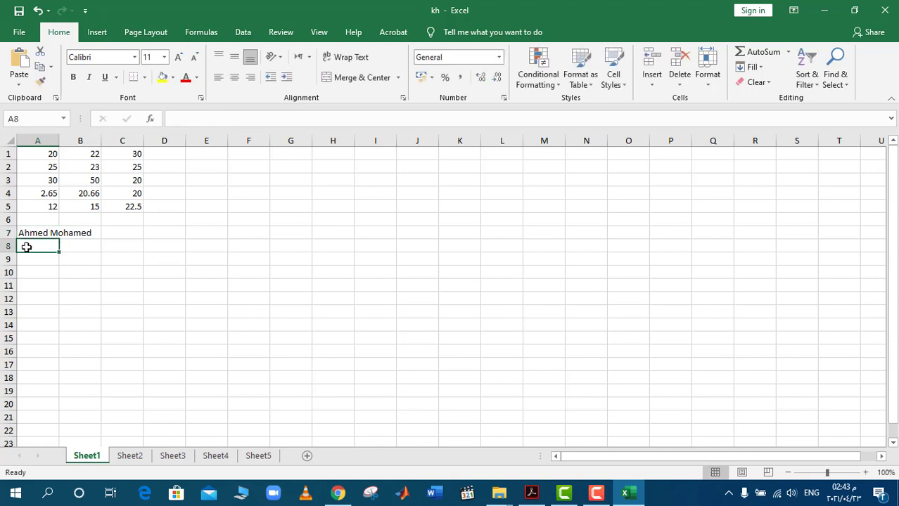
text(Ali)
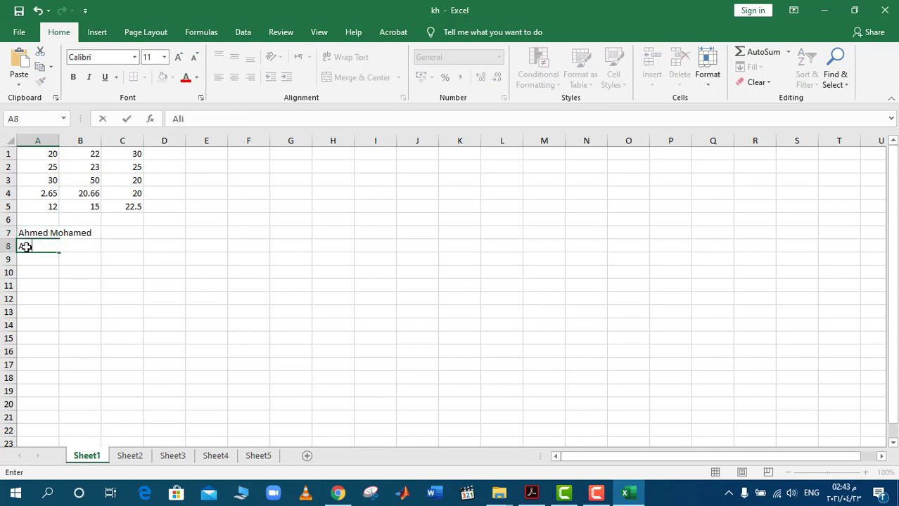
text( Ib)
text(rahim)
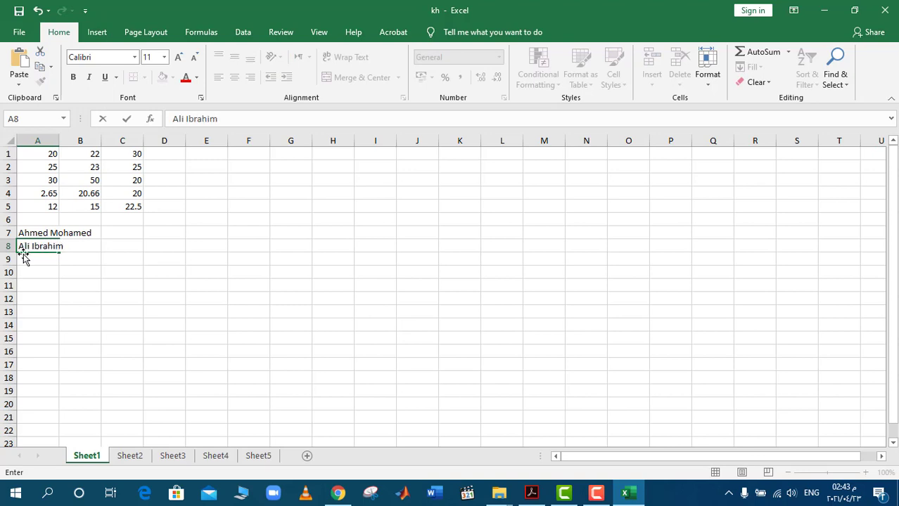
click(25, 258)
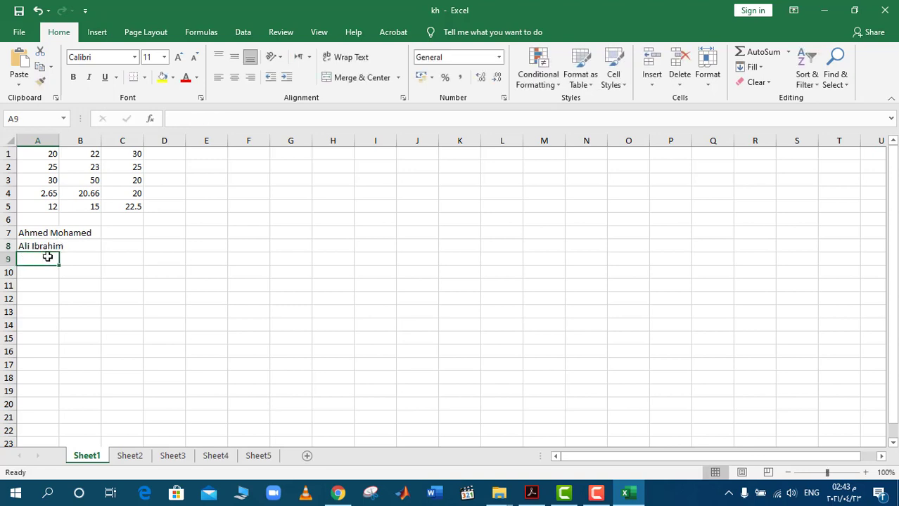
text(Mah)
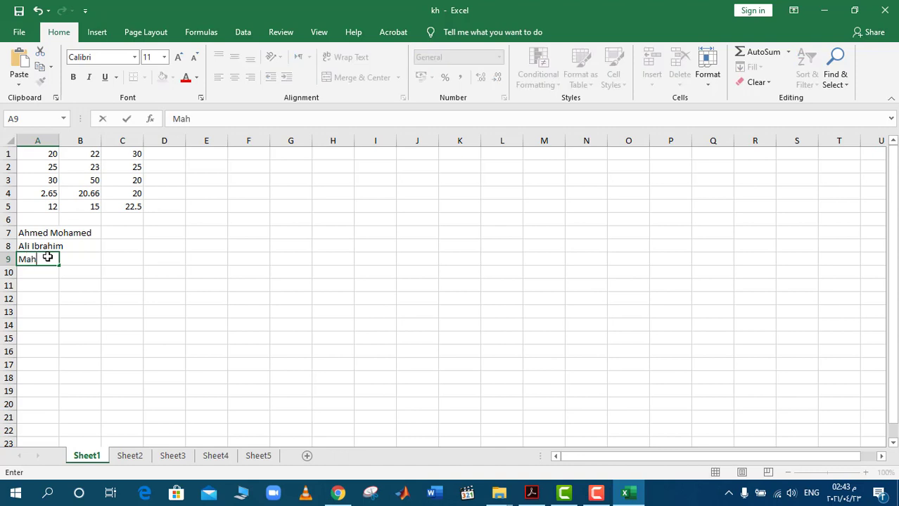
text(moud)
text( Ali)
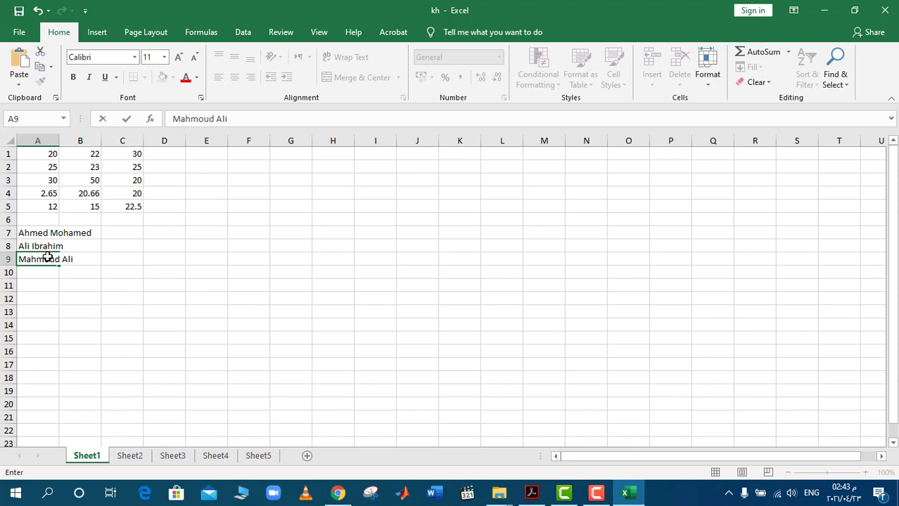
key(Return)
click(146, 255)
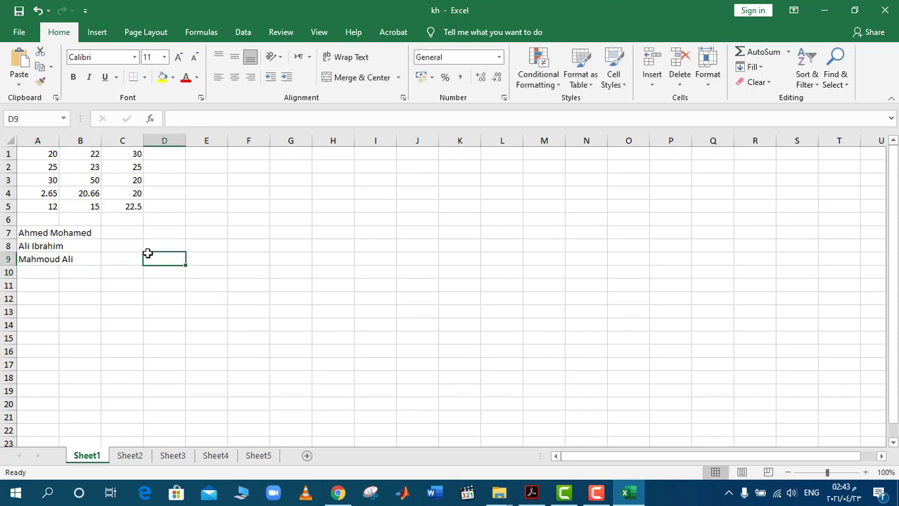
click(295, 318)
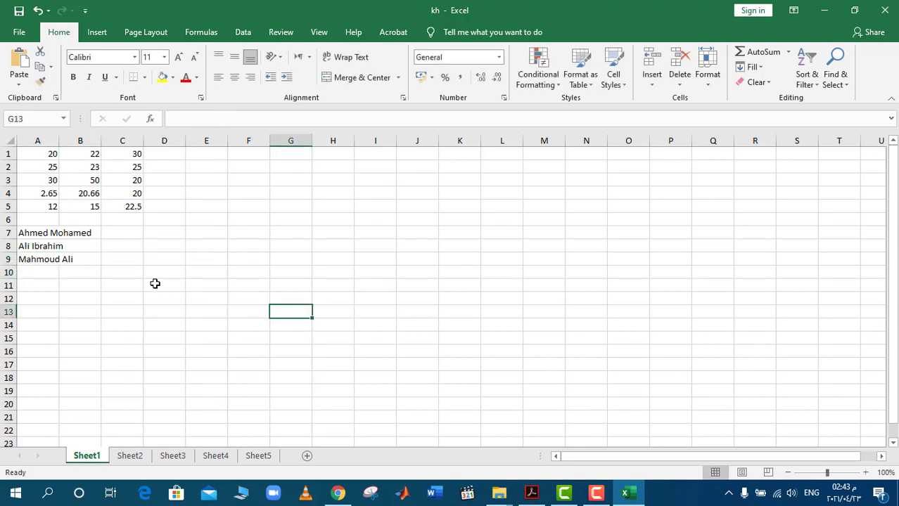
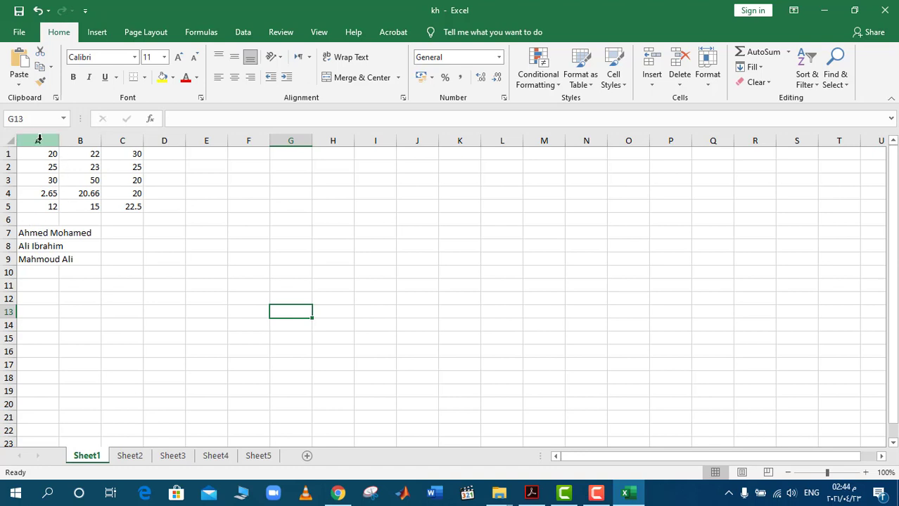
Step: Auto-fit column A's width so the full names show
click(40, 140)
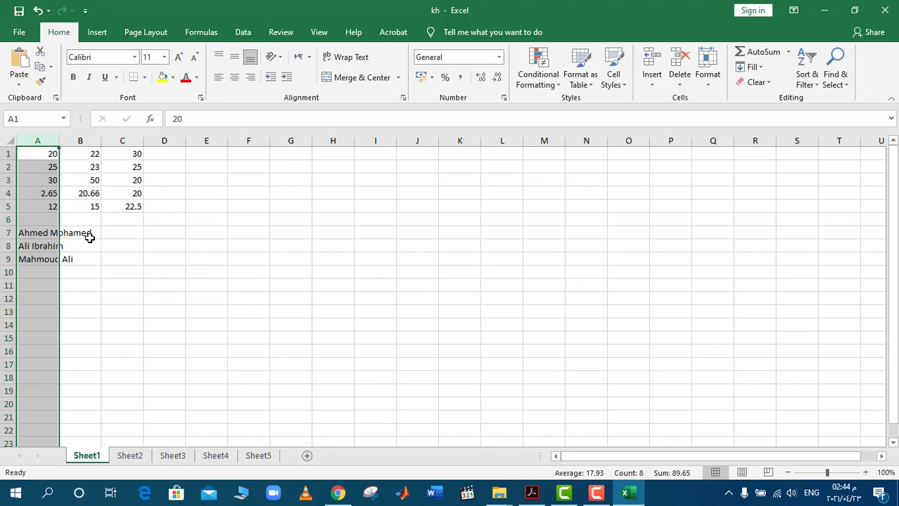
click(40, 138)
double_click(57, 141)
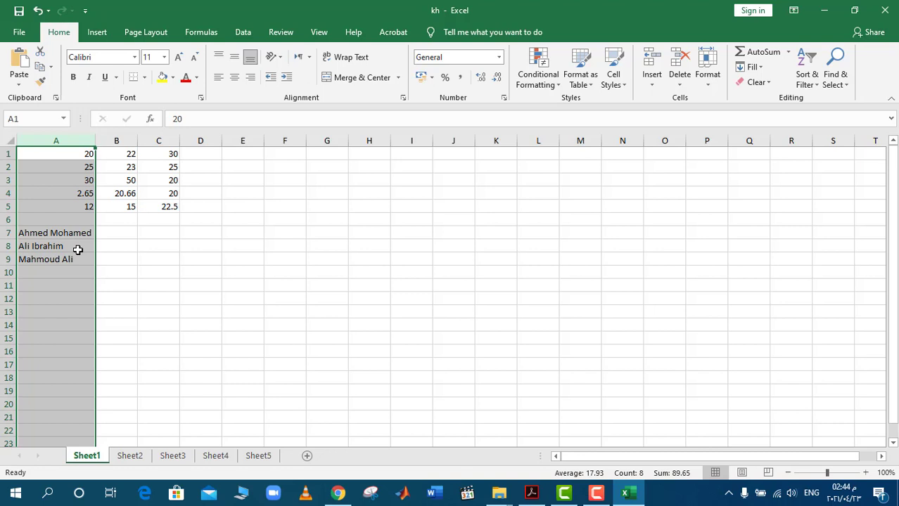
click(141, 249)
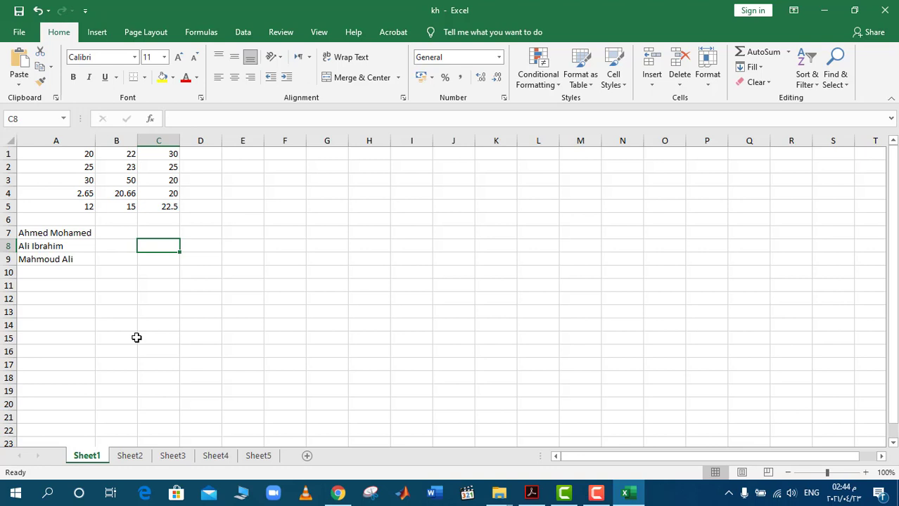
key(ctrl+z)
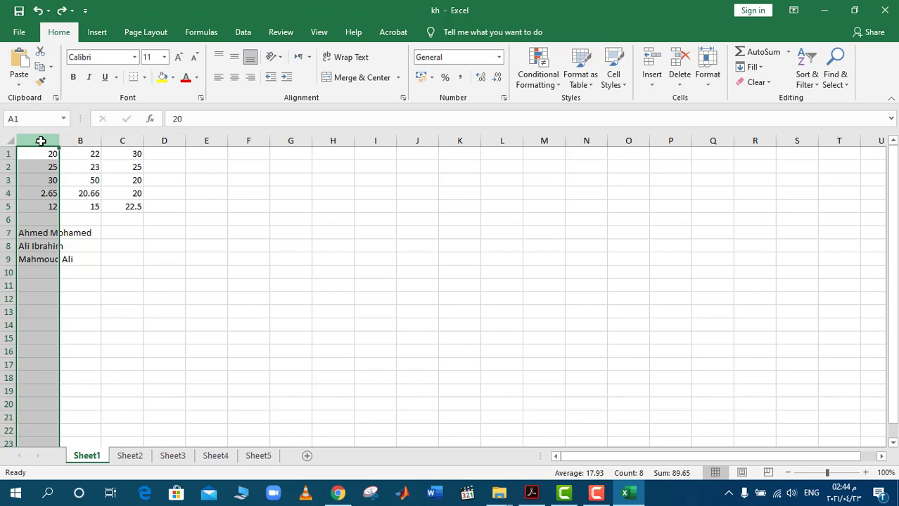
click(130, 258)
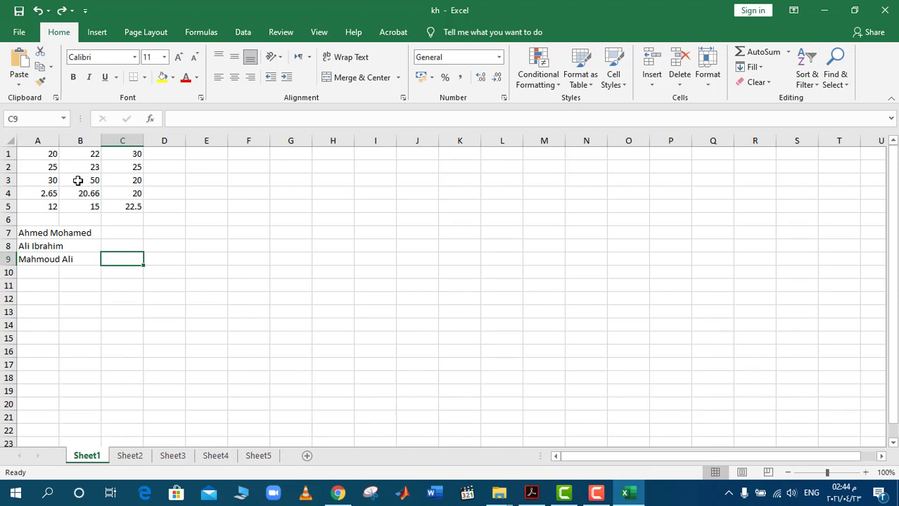
click(43, 141)
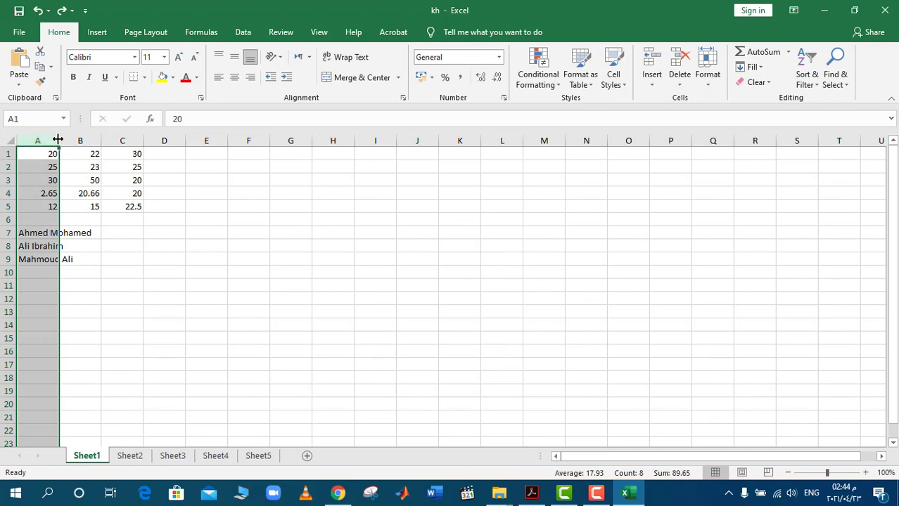
double_click(58, 140)
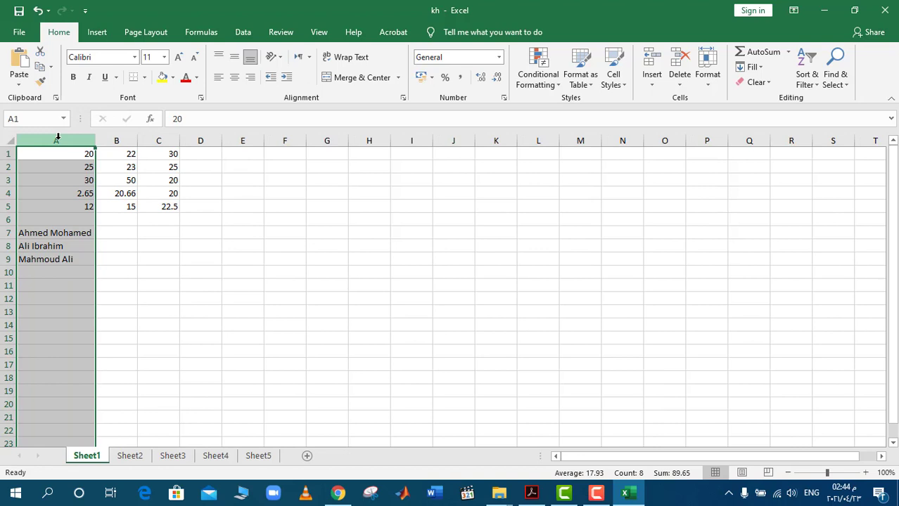
click(157, 255)
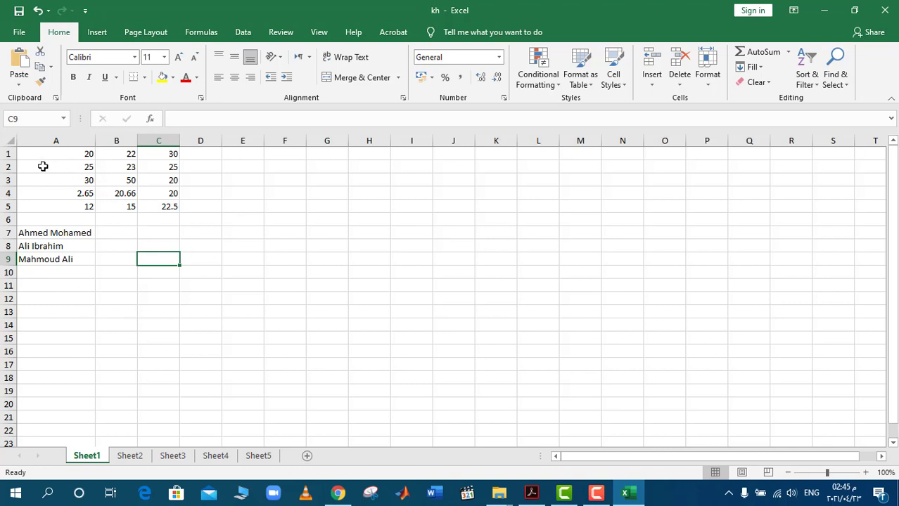
Step: Centre-align the contents of cells A1 through C9
mouse_move(33, 155)
mouse_down()
mouse_move(161, 202)
mouse_move(167, 265)
mouse_up()
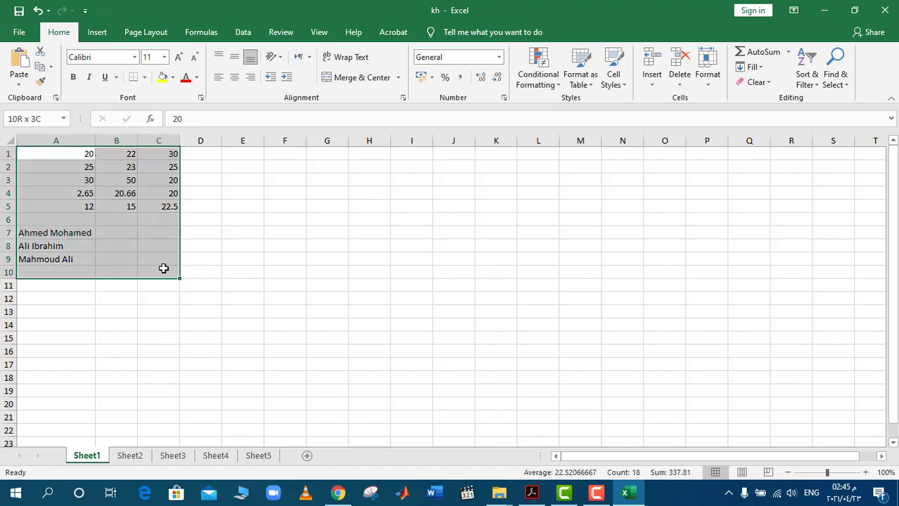
click(234, 78)
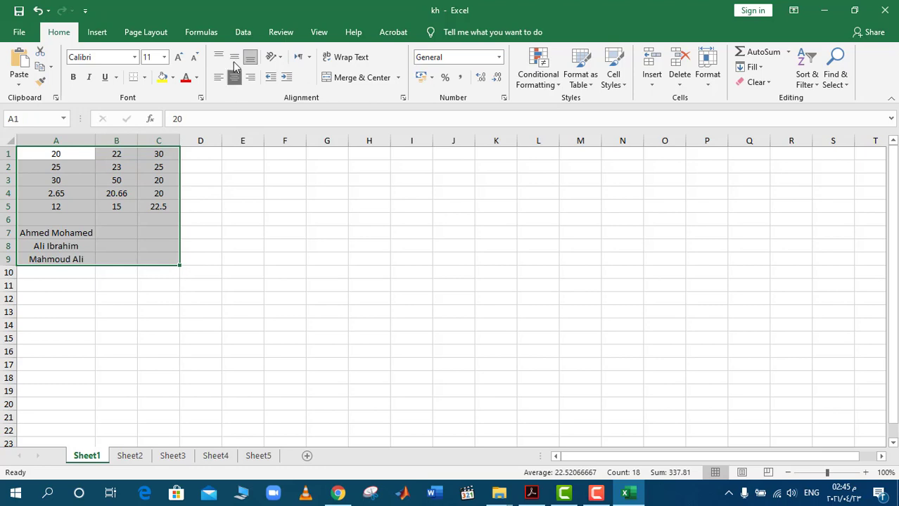
click(201, 271)
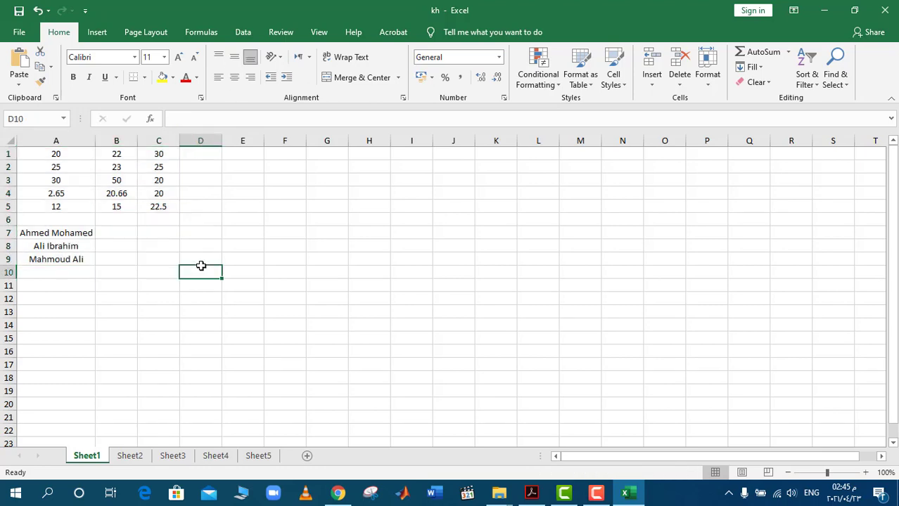
click(126, 305)
Step: In the Arabic PDF, highlight the line about time and date data, then return to Excel
click(531, 493)
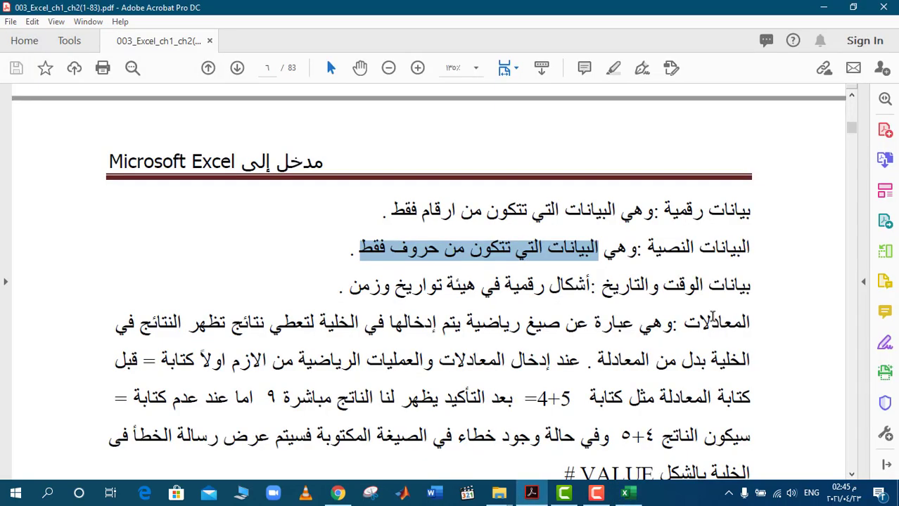
drag(603, 291, 751, 290)
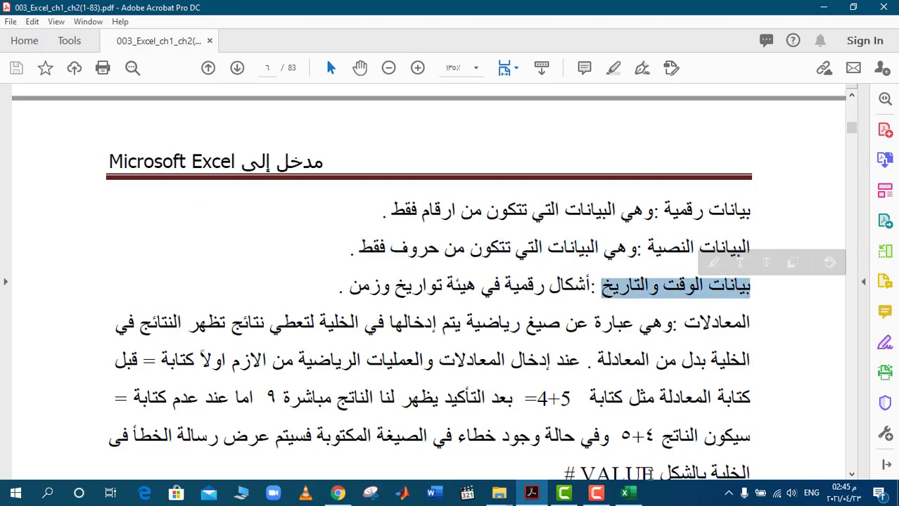
click(625, 493)
Step: Enter the date 22/04/2021 in cell C9
click(151, 264)
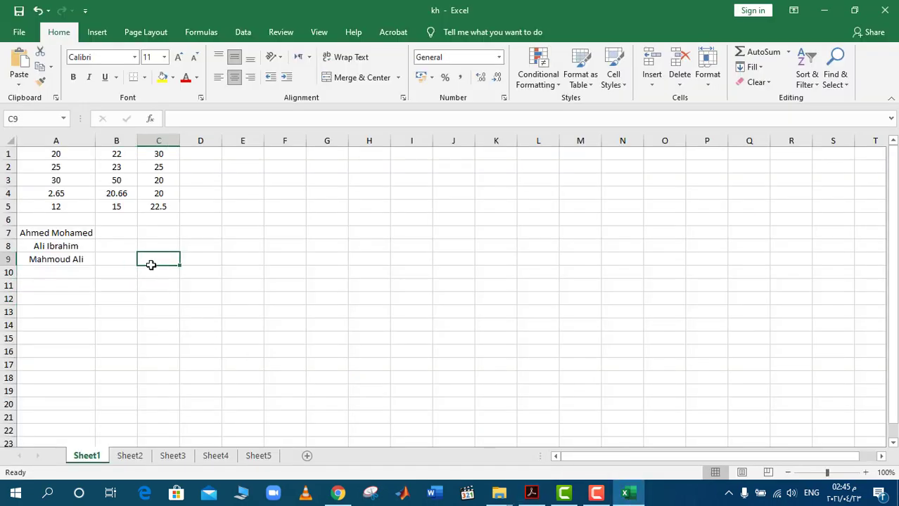
text(22)
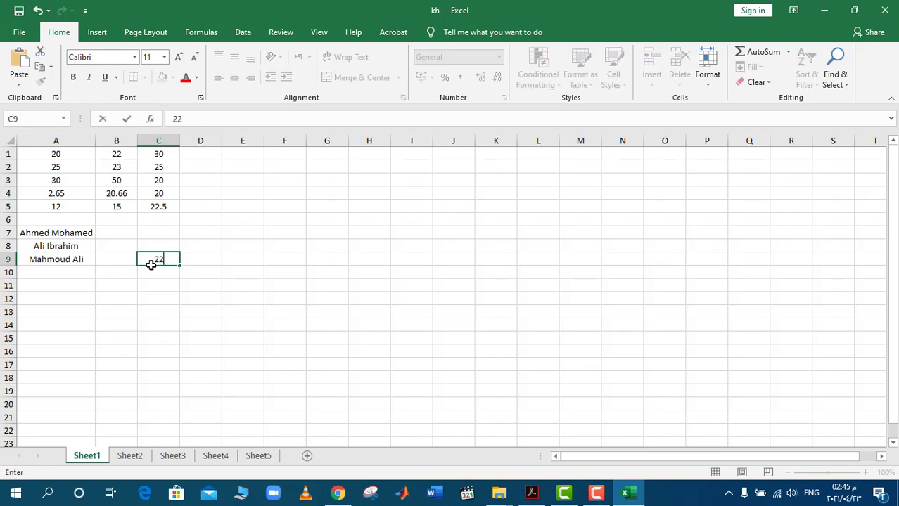
text(/04/)
text(2)
text(021)
click(194, 257)
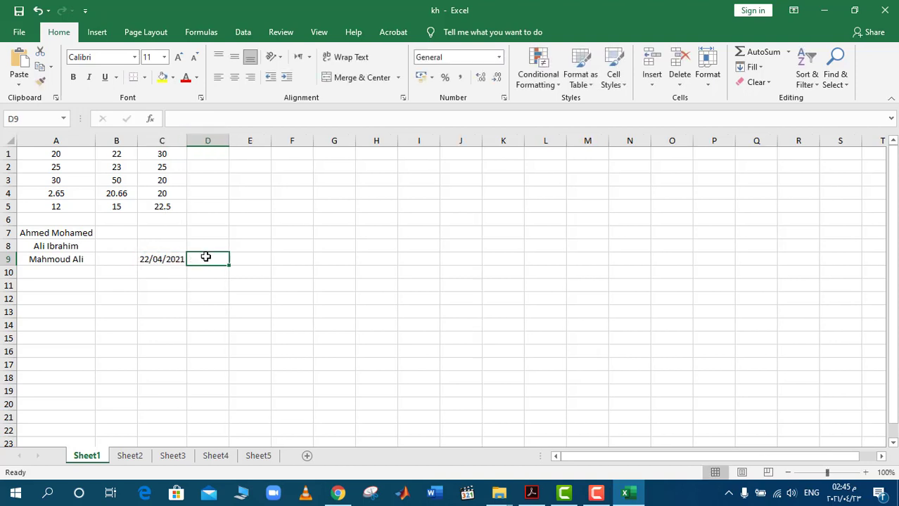
click(166, 285)
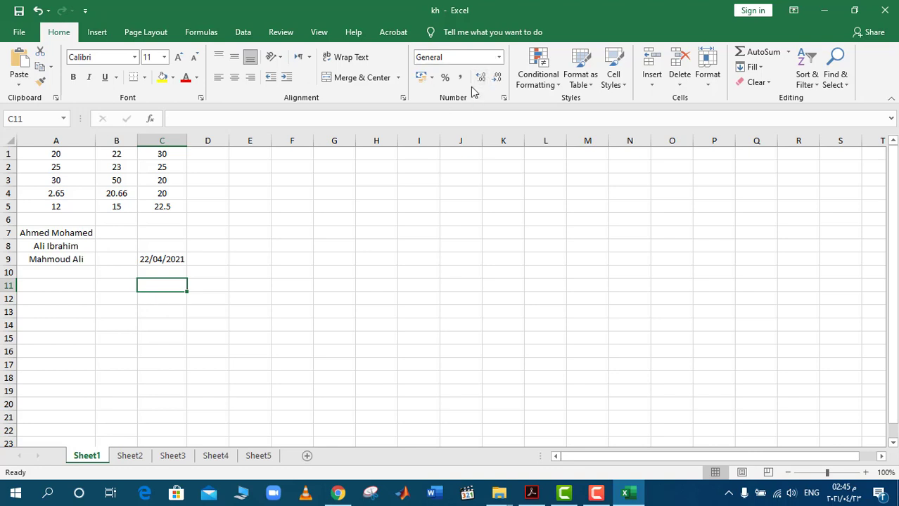
Step: Check the number format list without changing it, then bring the PDF lesson forward
click(500, 60)
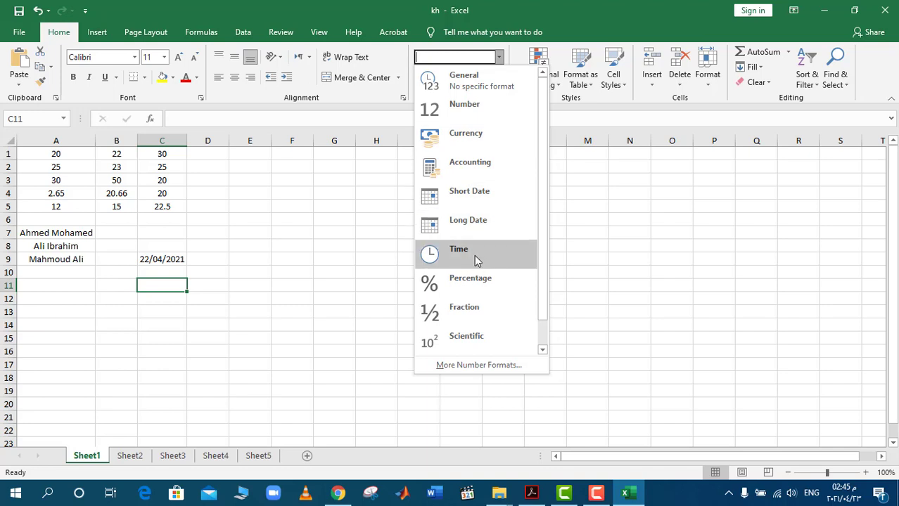
click(252, 334)
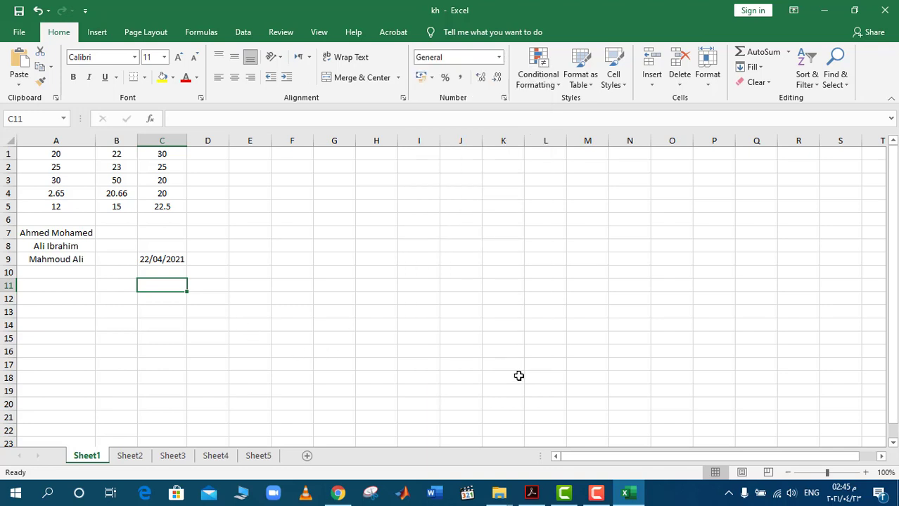
click(532, 492)
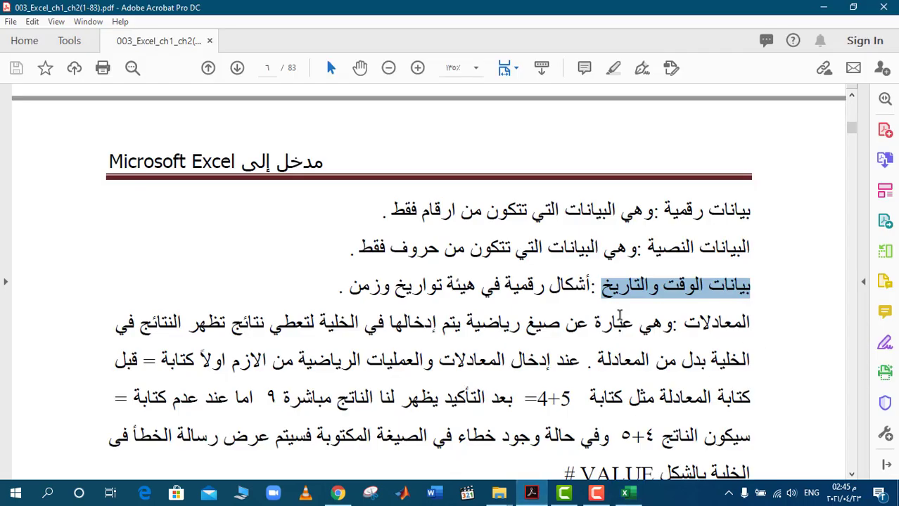
Step: Highlight phrases in the PDF's equations paragraph, including صيغ رياضية, then go back to Excel
drag(661, 325, 631, 325)
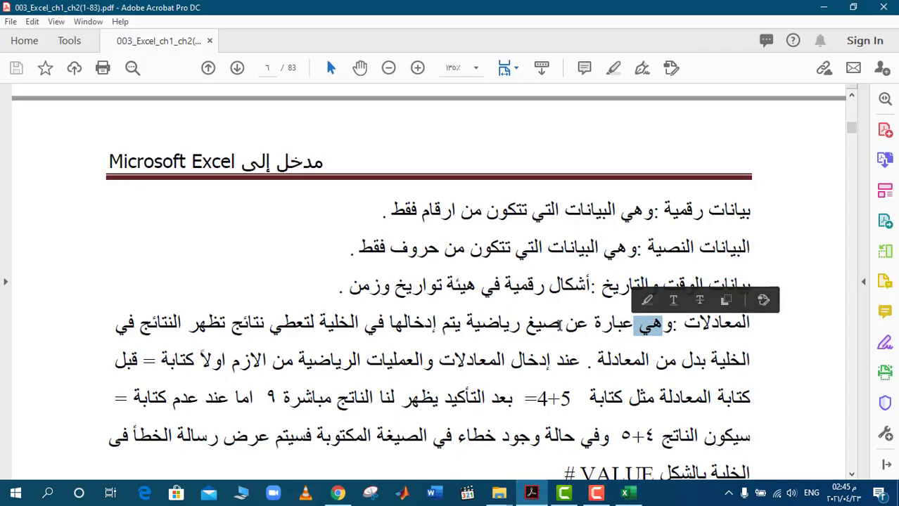
mouse_move(565, 324)
mouse_down()
mouse_move(165, 325)
mouse_move(613, 357)
mouse_up()
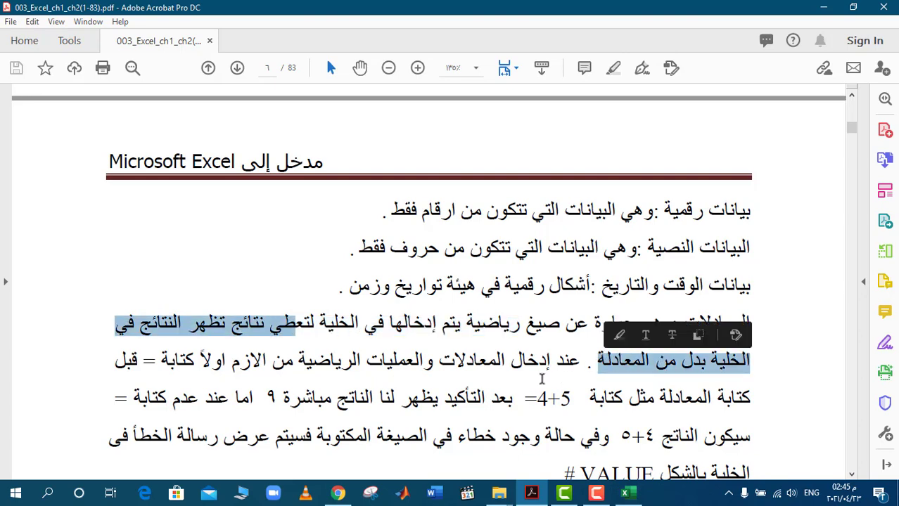
drag(558, 358, 424, 360)
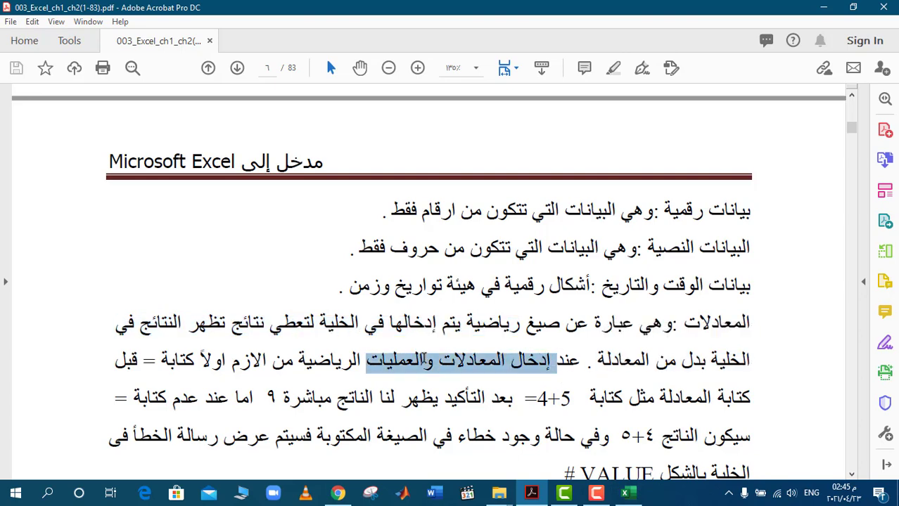
drag(360, 360, 172, 363)
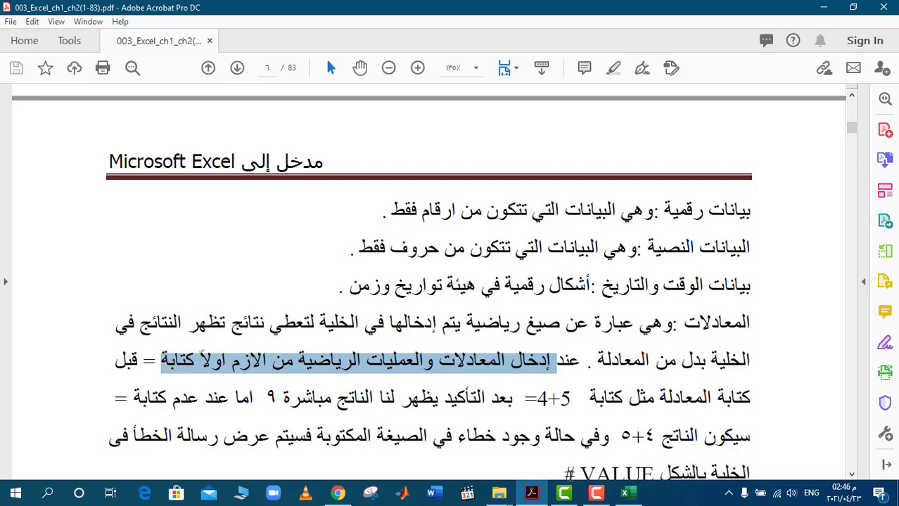
click(625, 493)
Step: Type 'sum' into cell F1, then reopen F1 in edit mode to clear it
click(301, 165)
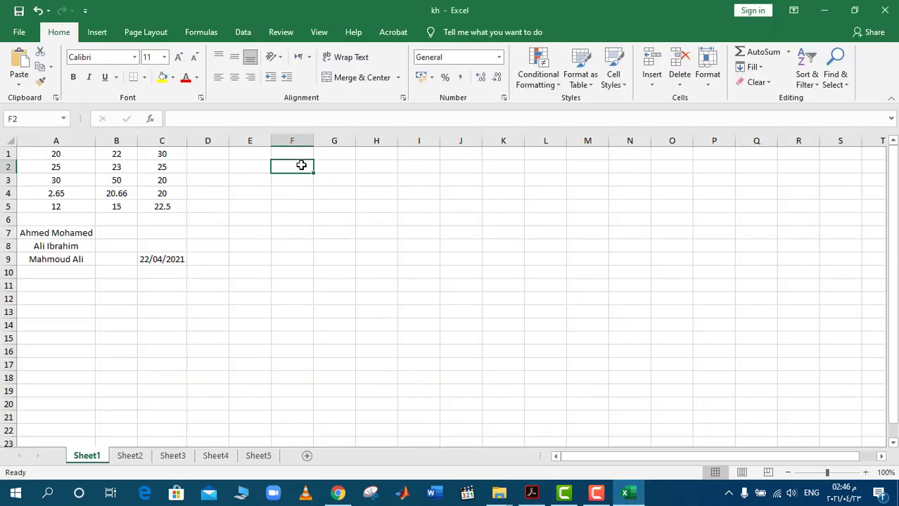
click(292, 152)
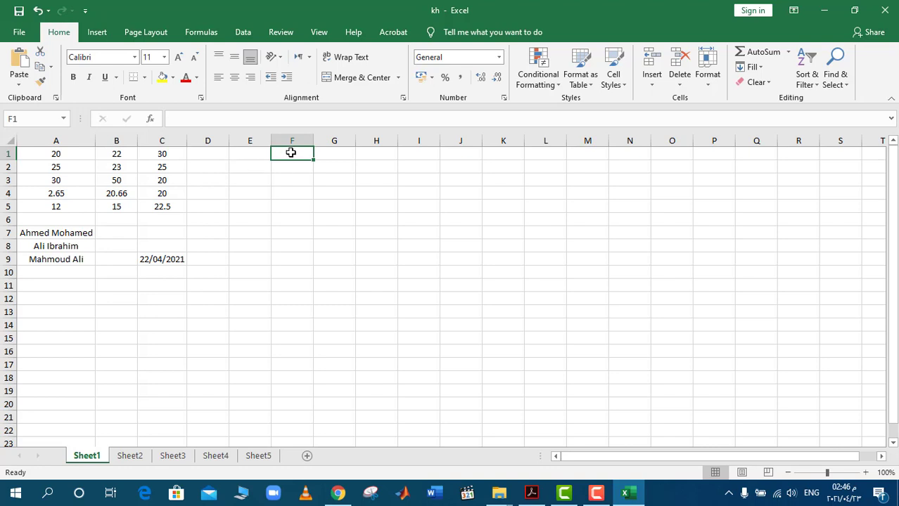
text(sum)
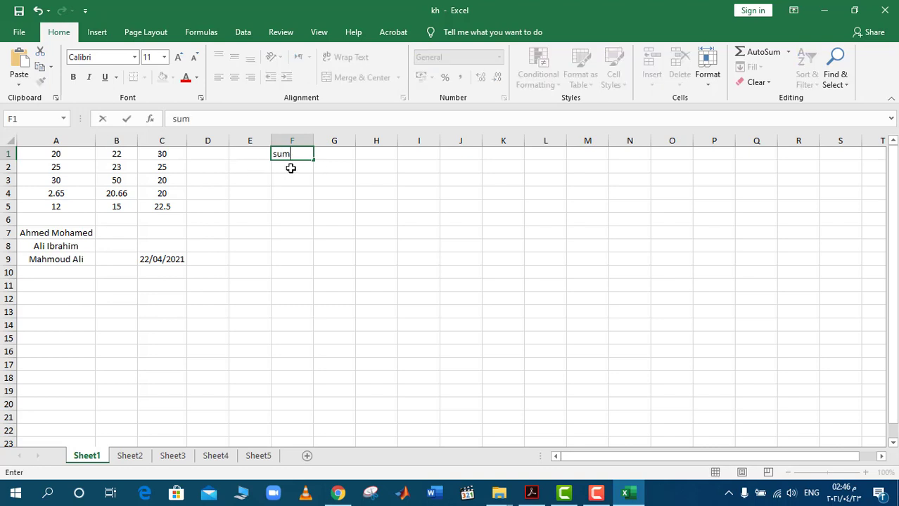
click(290, 166)
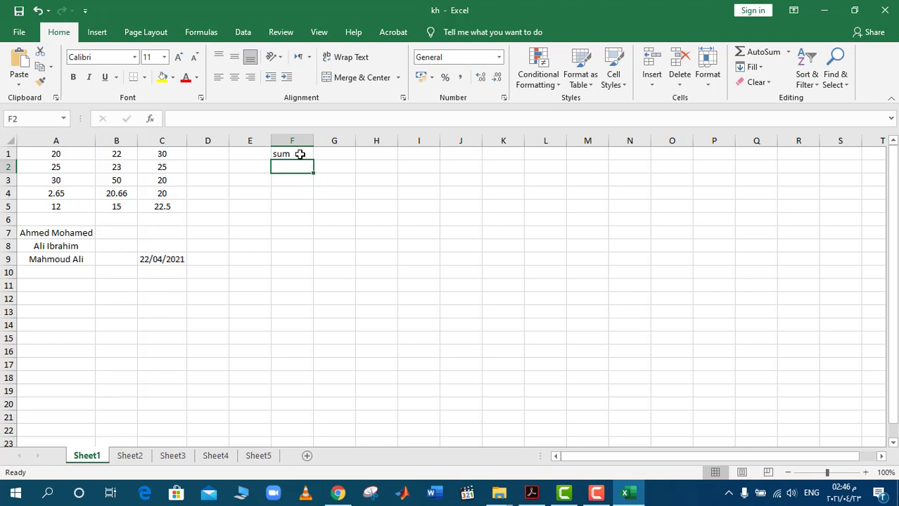
click(299, 154)
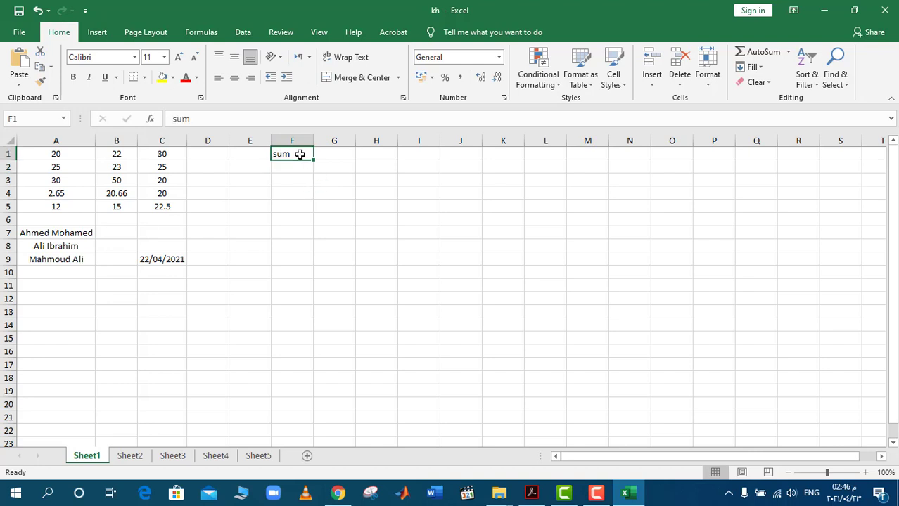
double_click(300, 154)
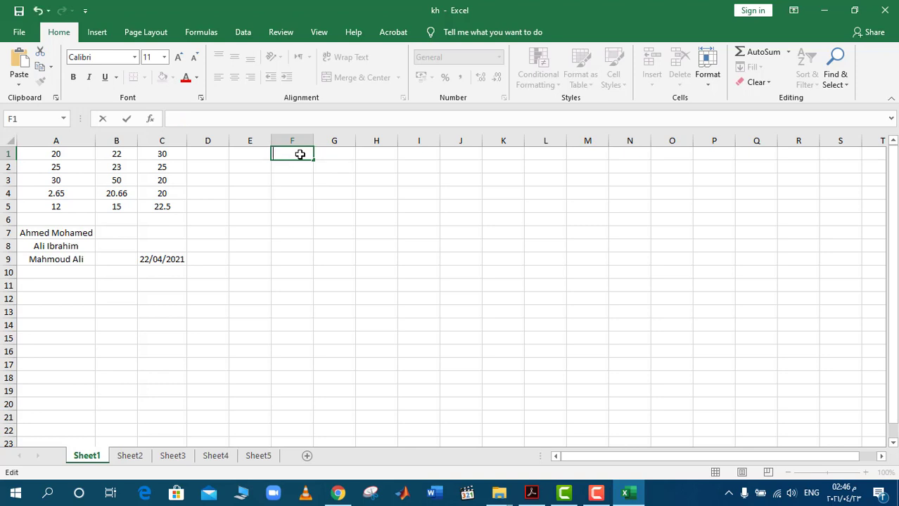
Step: Build and commit the formula =A1+B1+C1 in cell F1
text(=)
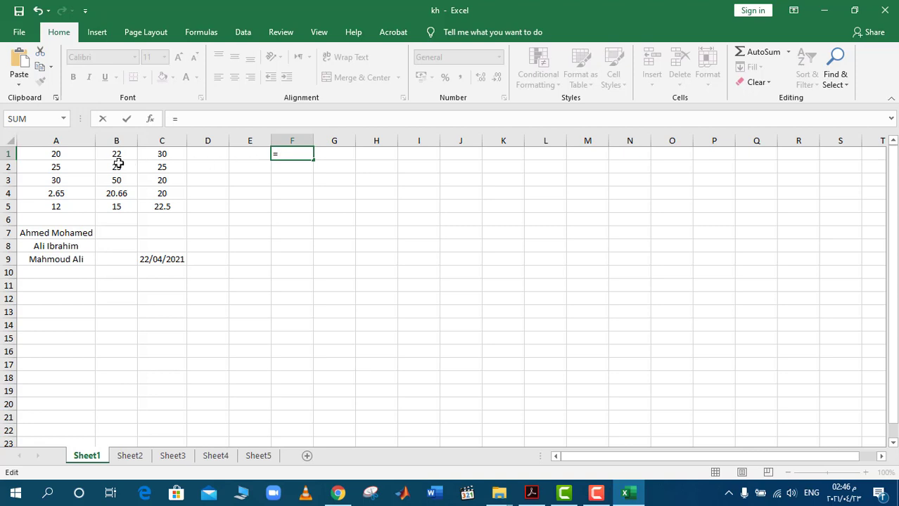
click(64, 155)
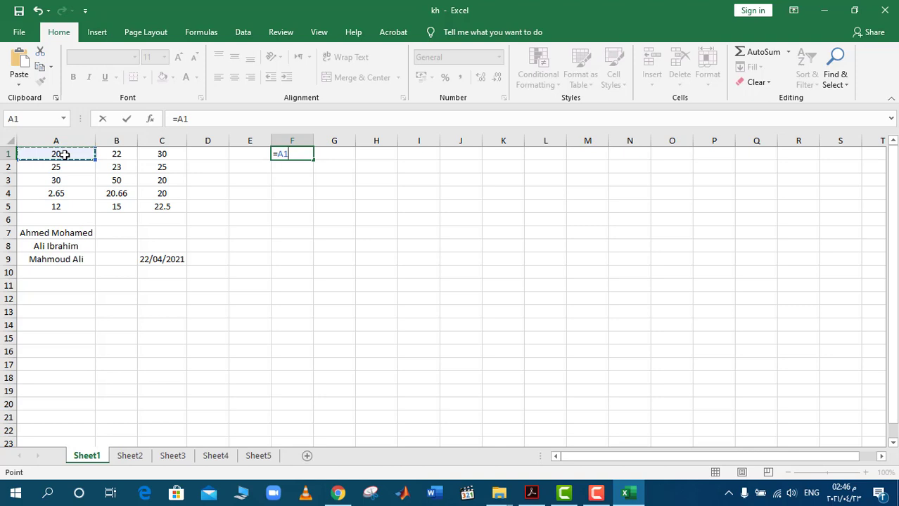
text(+)
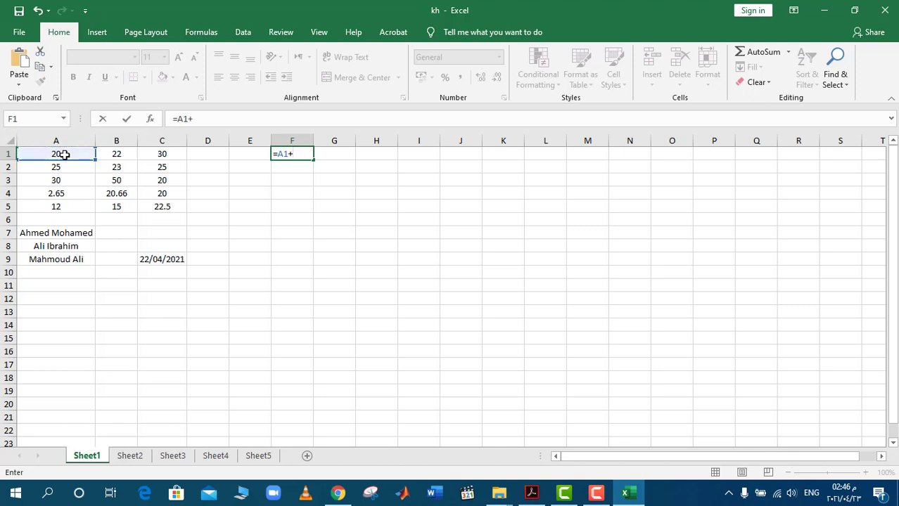
click(117, 154)
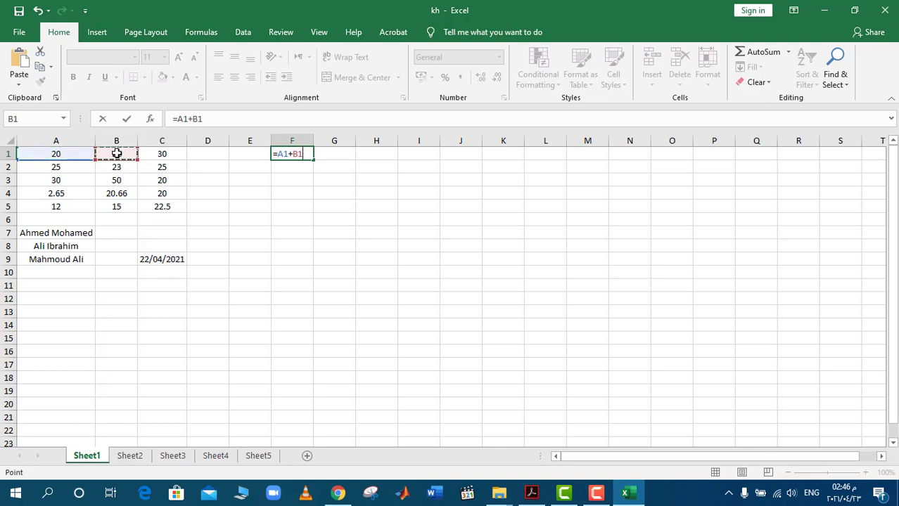
text(+)
click(165, 152)
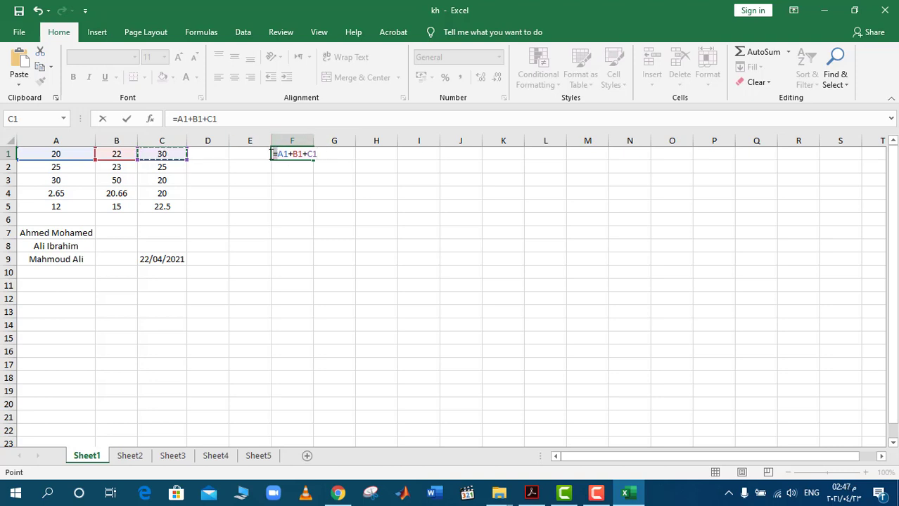
key(F2)
key(Return)
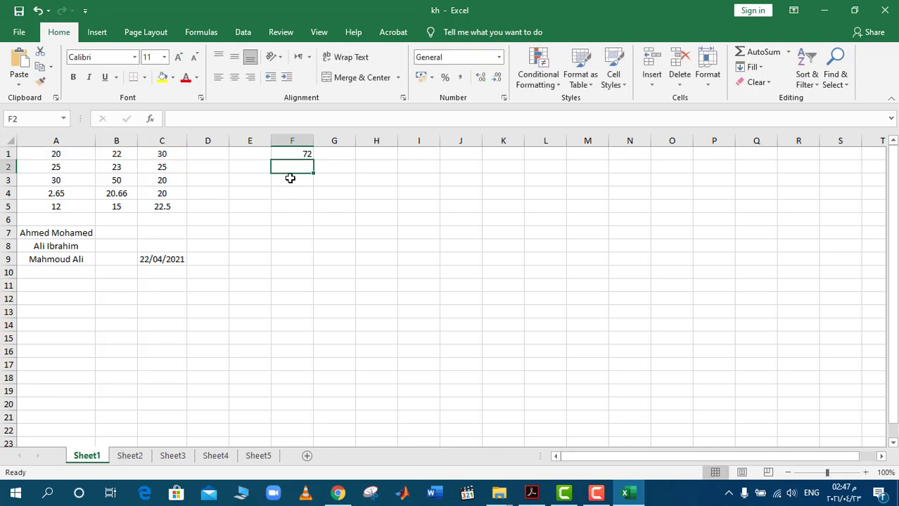
Step: Inspect the values in A1, B1 and C1 and F1's result of 72
click(57, 155)
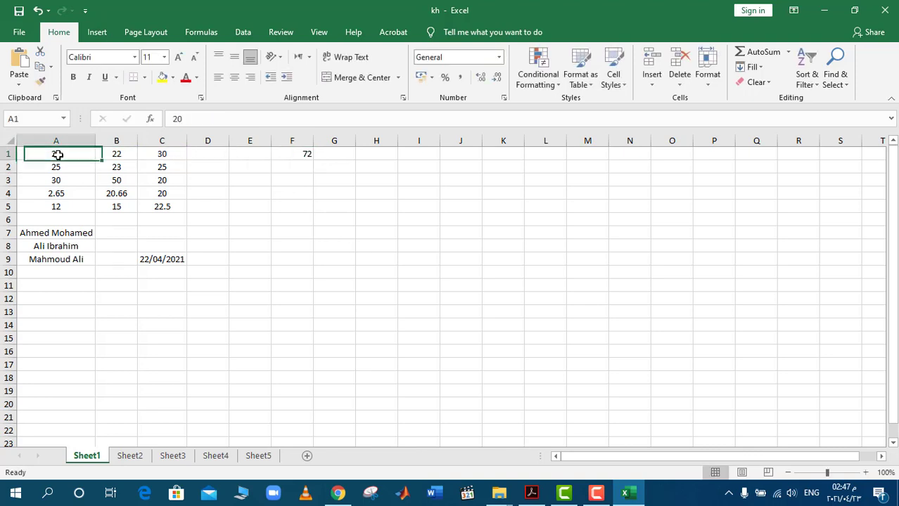
click(116, 152)
click(156, 153)
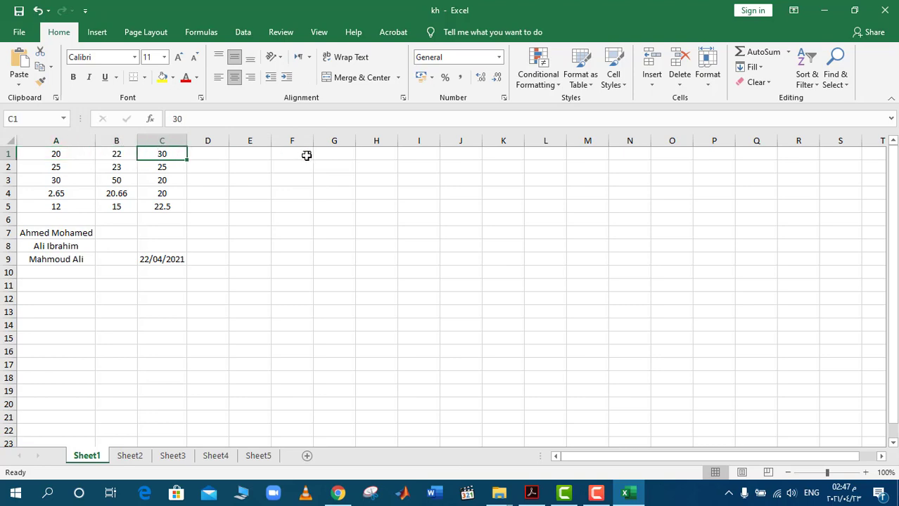
click(306, 155)
text(=A1+B1+C1)
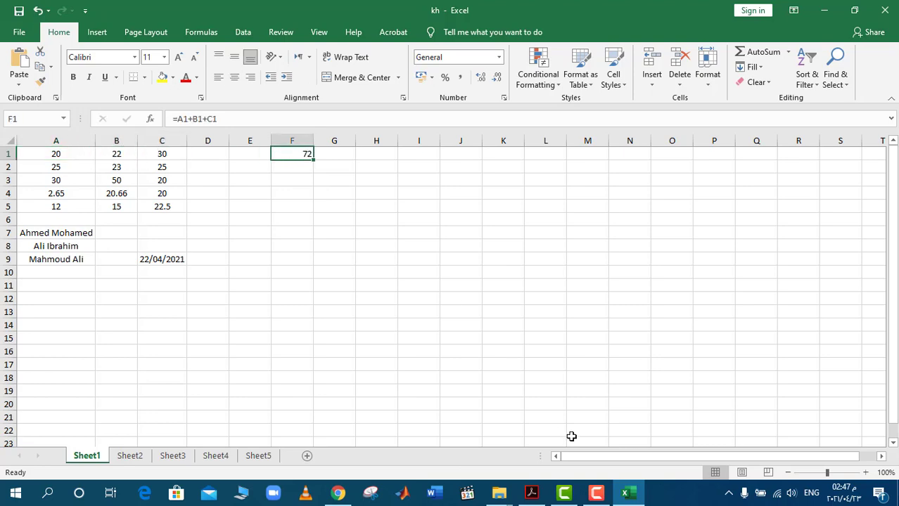
Step: In the PDF lesson, highlight المعادلات, the equals sign and the 4+5 example
click(532, 494)
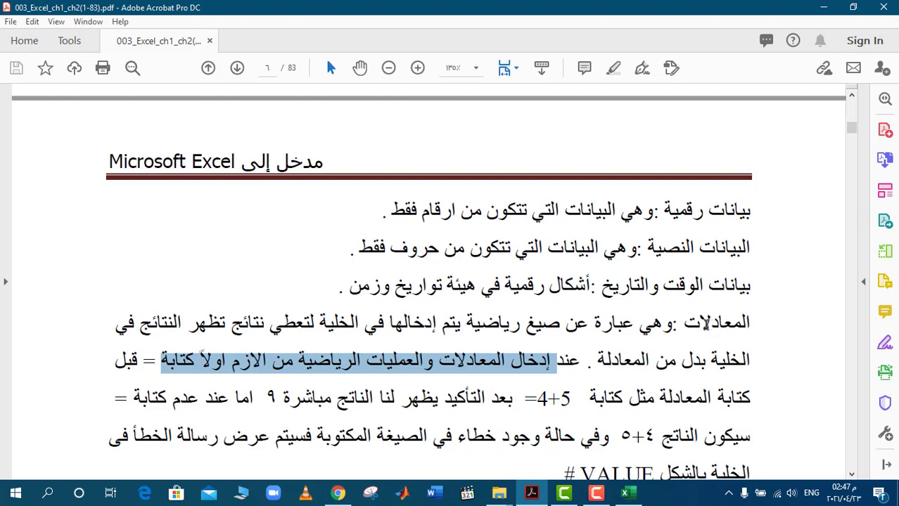
drag(685, 323, 749, 323)
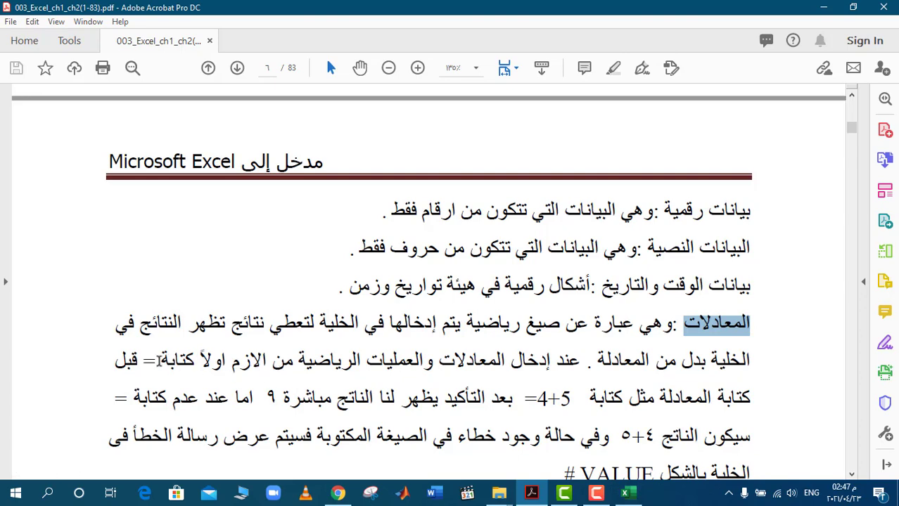
drag(158, 360, 141, 360)
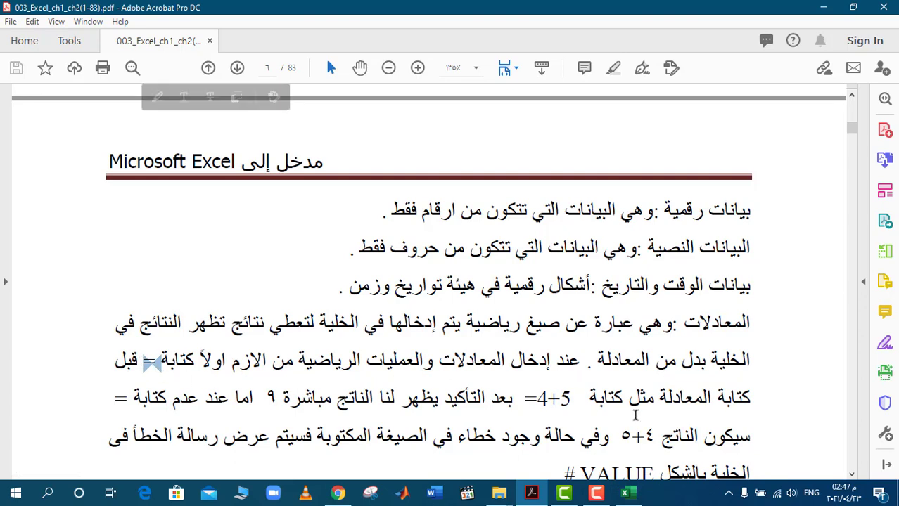
click(635, 415)
drag(537, 398, 572, 398)
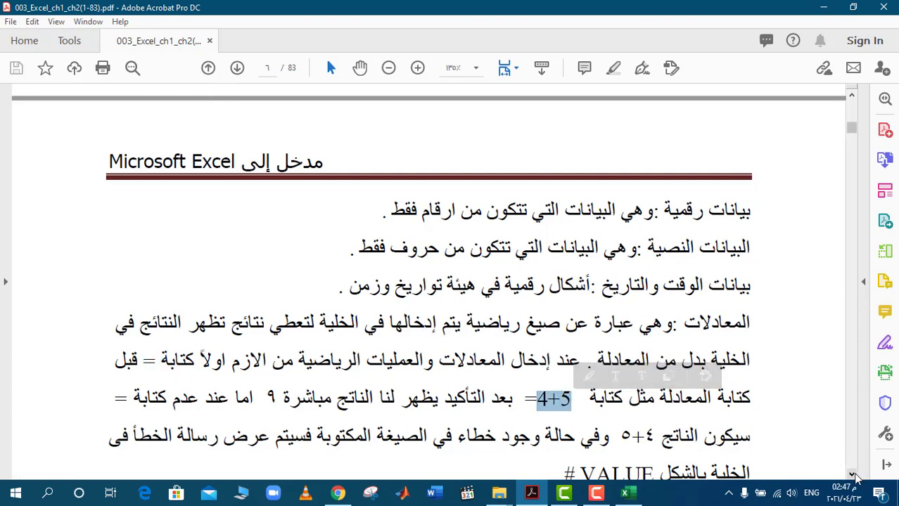
Step: Scroll down and highlight the #VALUE error text and the phrase about cell names and ranges
scroll(854, 478, down, 3)
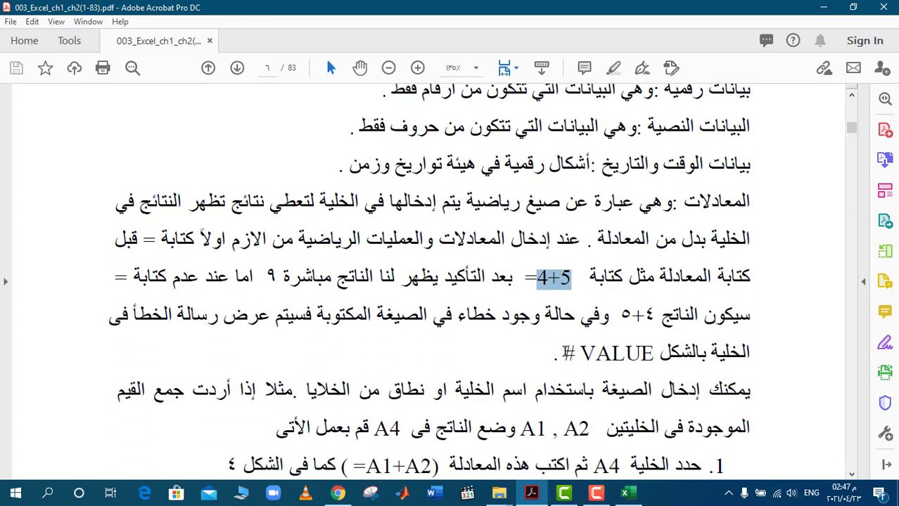
drag(564, 353, 643, 358)
click(641, 364)
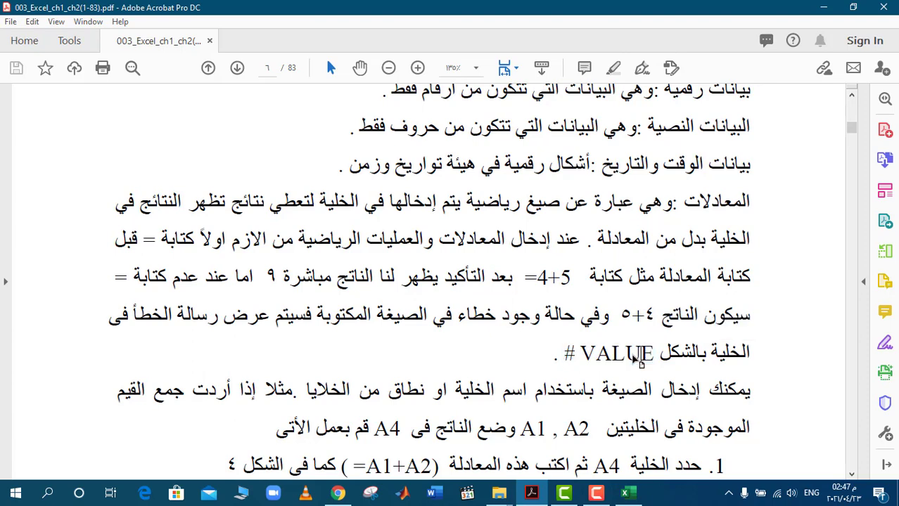
click(850, 478)
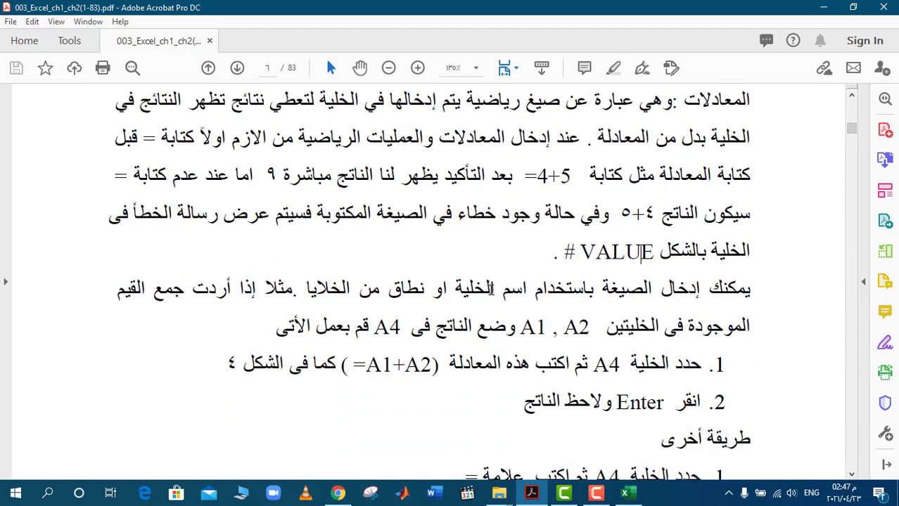
drag(308, 288, 508, 289)
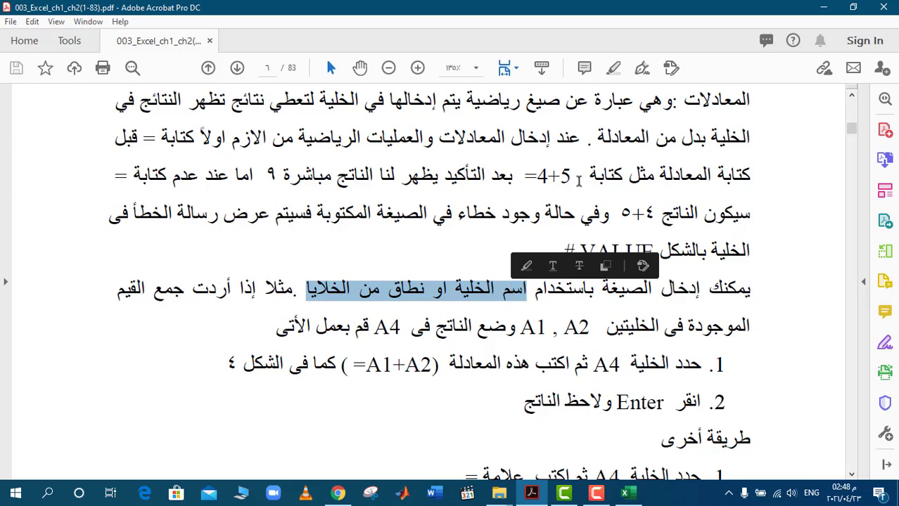
drag(536, 176, 574, 174)
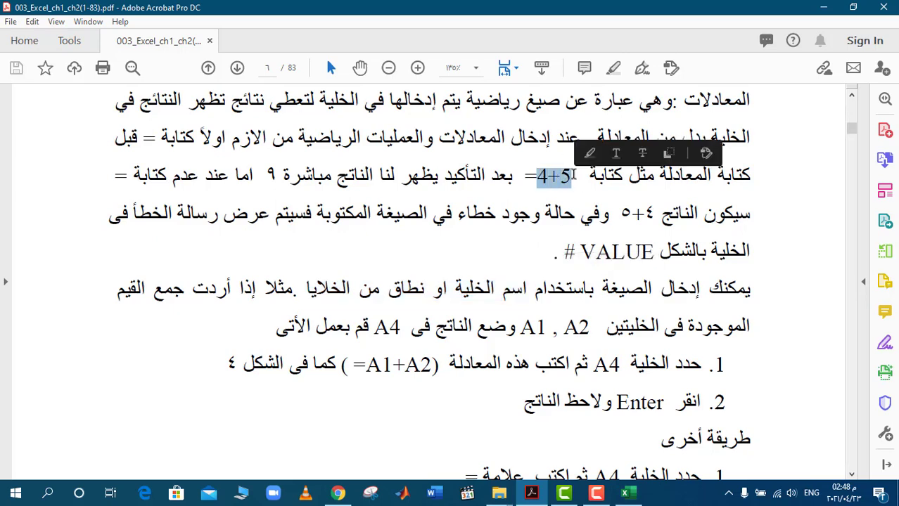
Step: Enter the formula =5+4 in cell K4
click(623, 497)
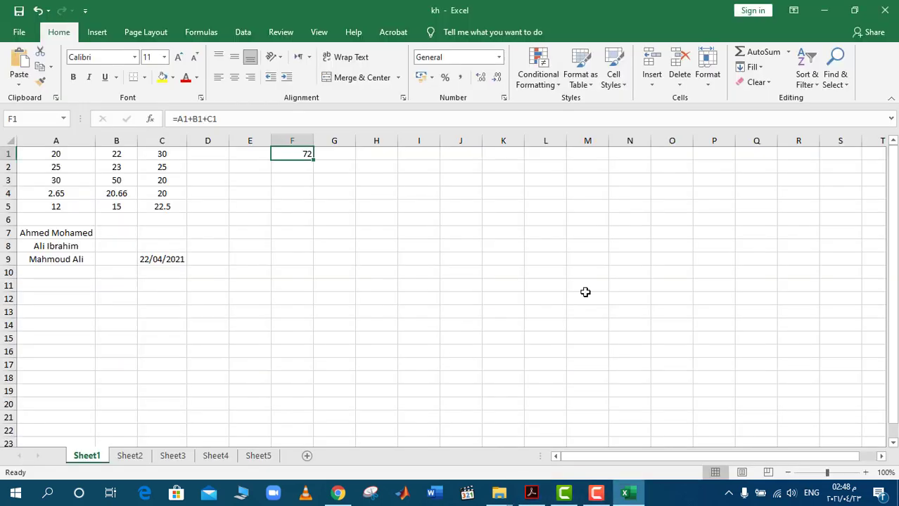
click(504, 189)
text(=)
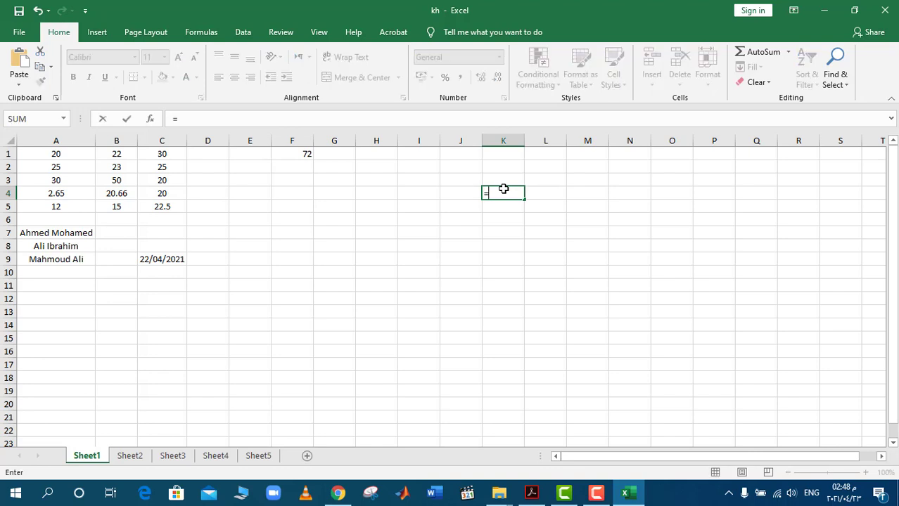
text(5+)
text(4)
key(Return)
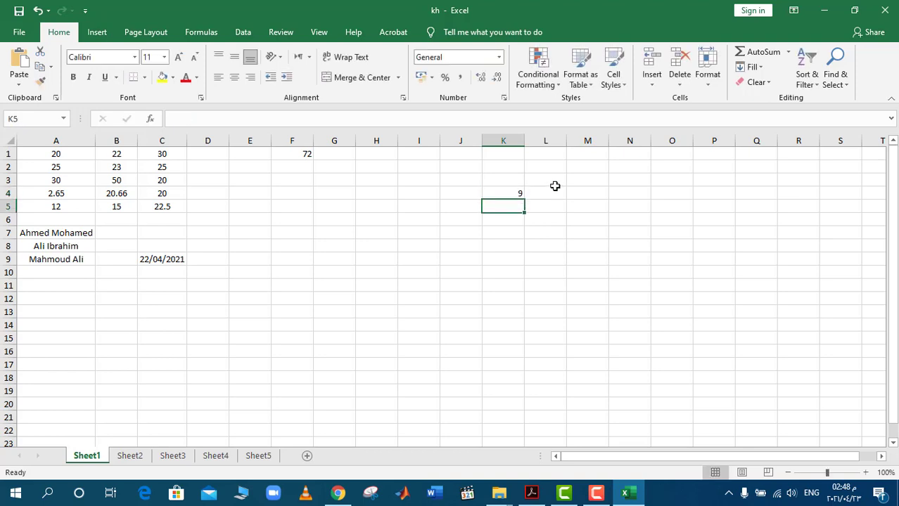
Step: Remove K4's leading equals sign so it holds 5+4 as plain text
double_click(508, 192)
click(488, 193)
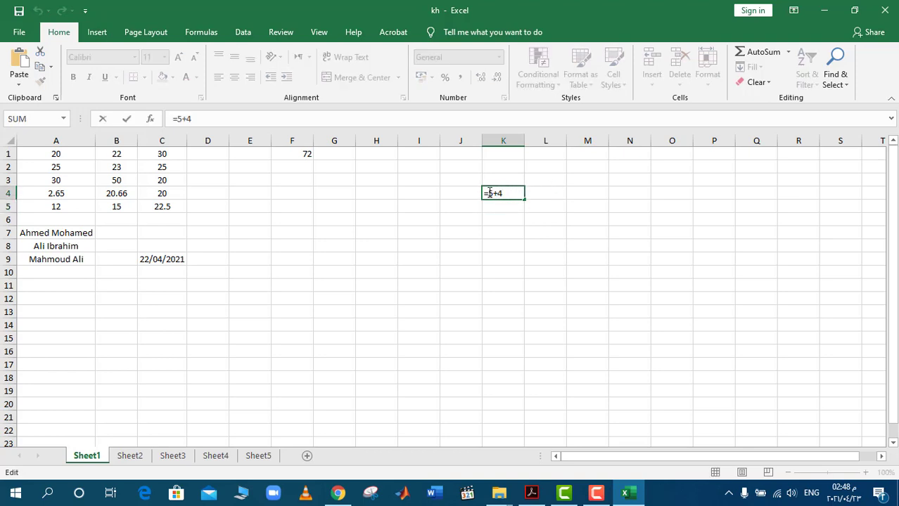
key(BackSpace)
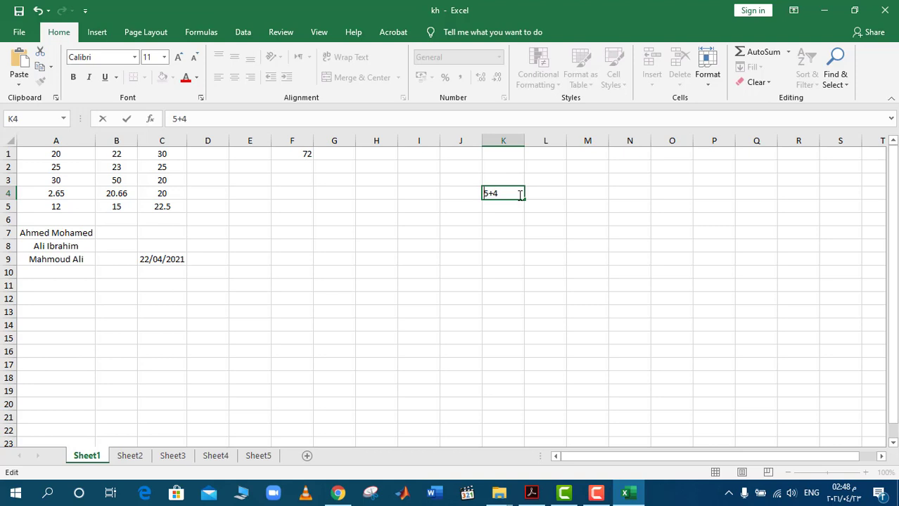
key(Return)
Step: Restore the equals sign in K4 so it calculates 9 again
double_click(508, 192)
key(Left)
key(Left)
text(=)
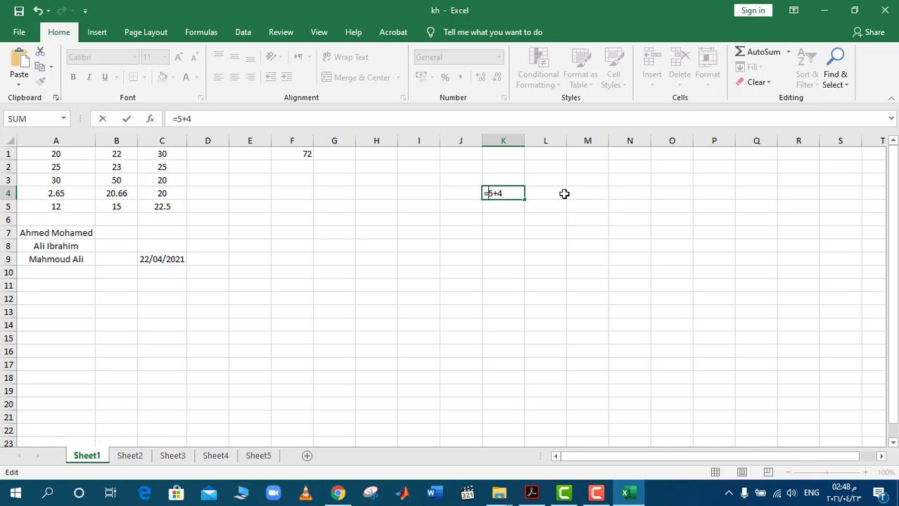
key(Return)
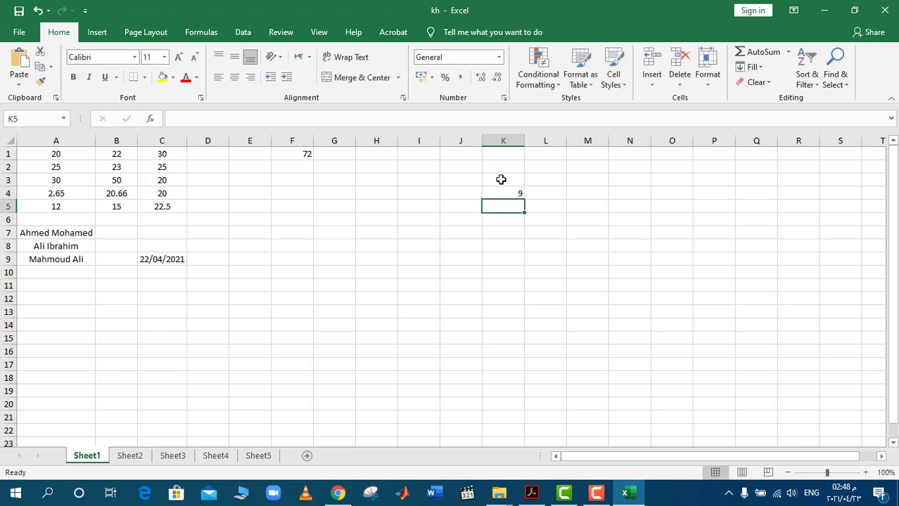
click(504, 192)
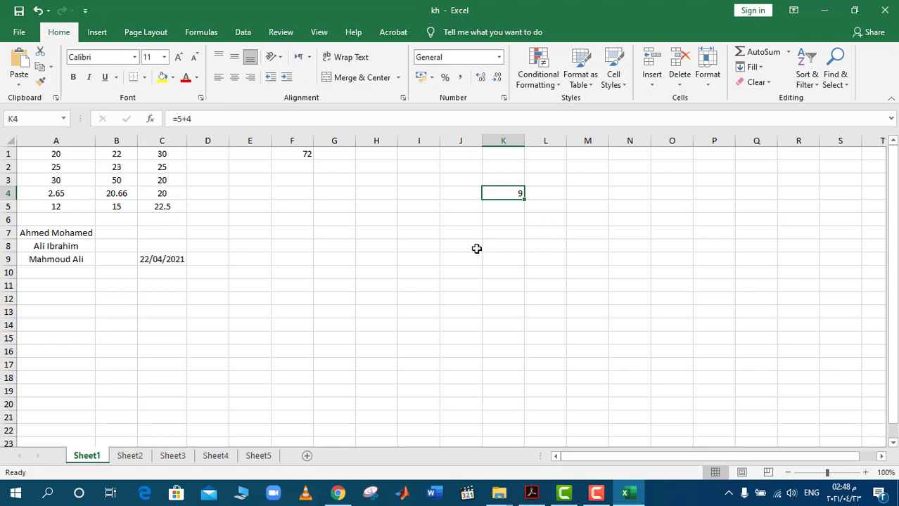
Step: Show F1's =A1+B1+C1 formula with its coloured cell references, then switch to the PDF
click(50, 153)
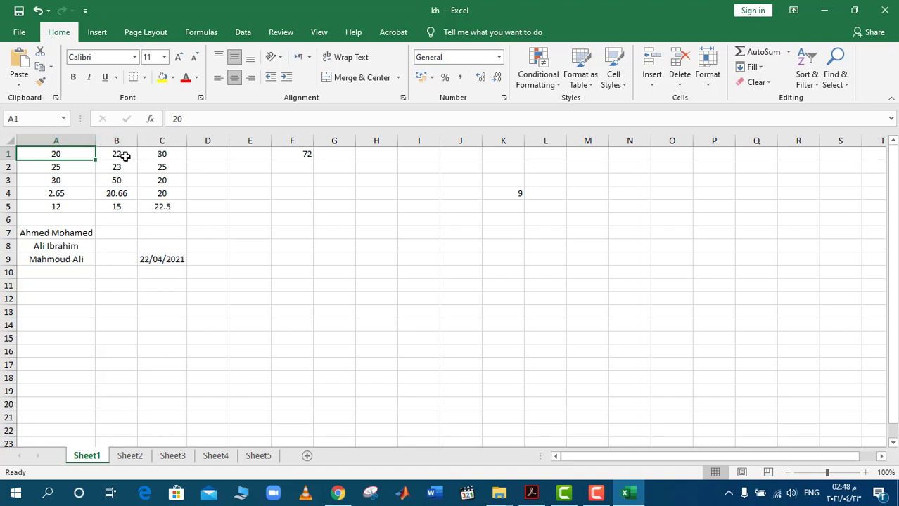
click(299, 153)
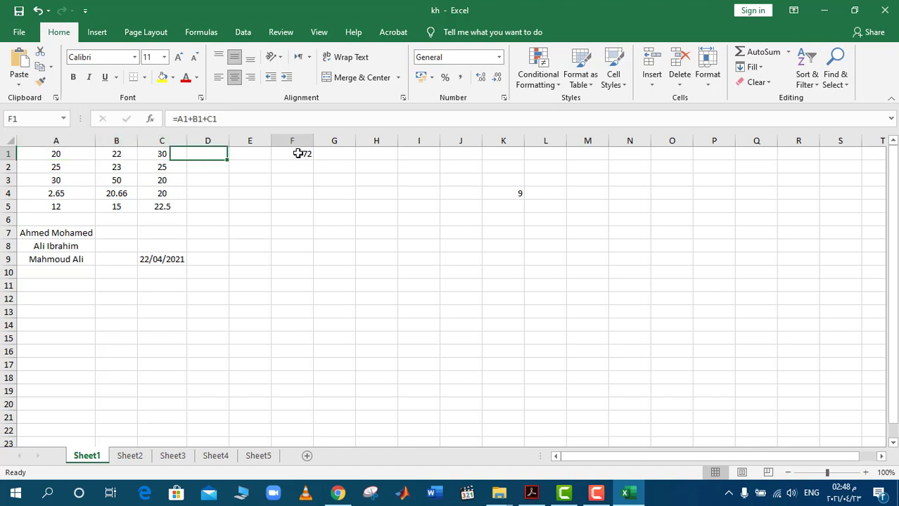
double_click(298, 154)
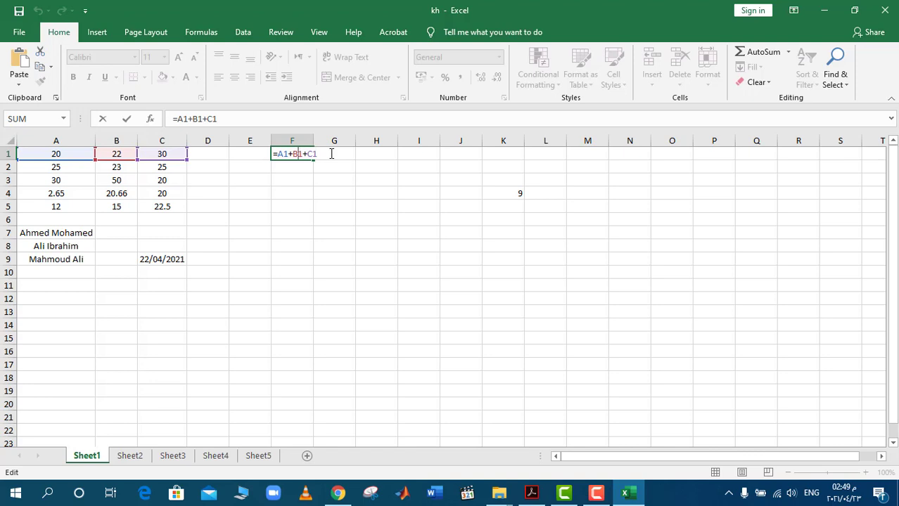
click(533, 494)
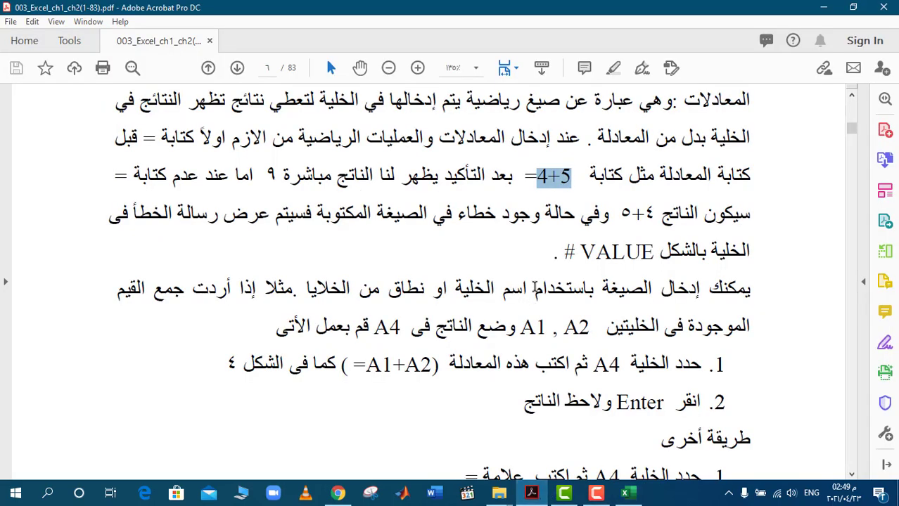
Step: Highlight the phrase اسم الخلية and the =A1+A2 example in the lesson
drag(536, 288, 307, 290)
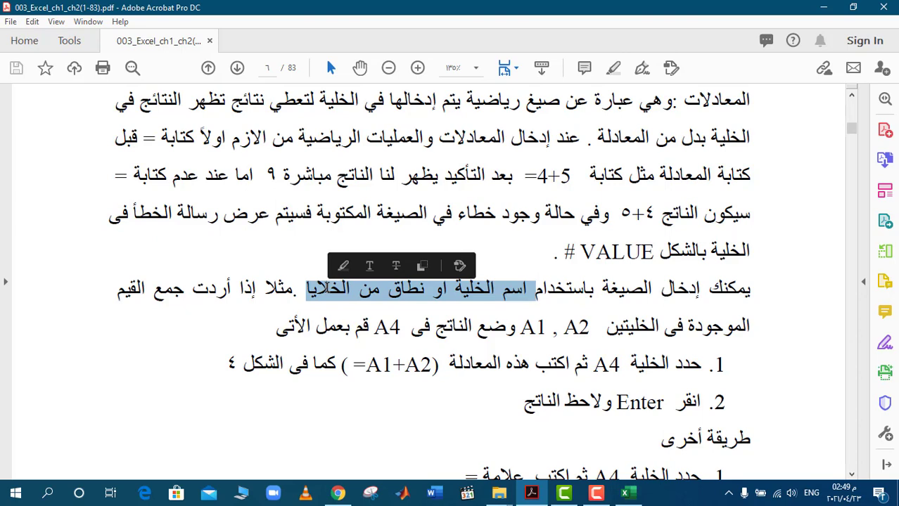
click(367, 365)
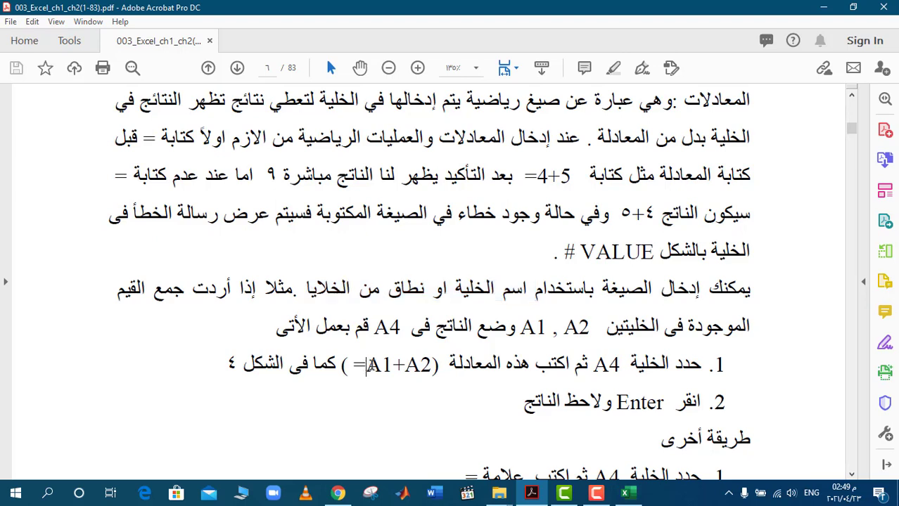
drag(366, 365, 431, 365)
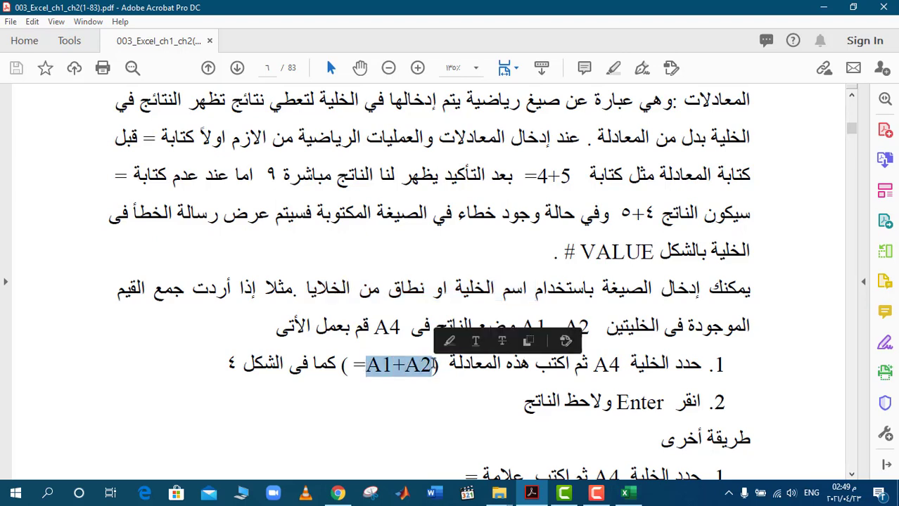
Step: Scroll the PDF down to Figure 4, then return to the Excel workbook
click(851, 475)
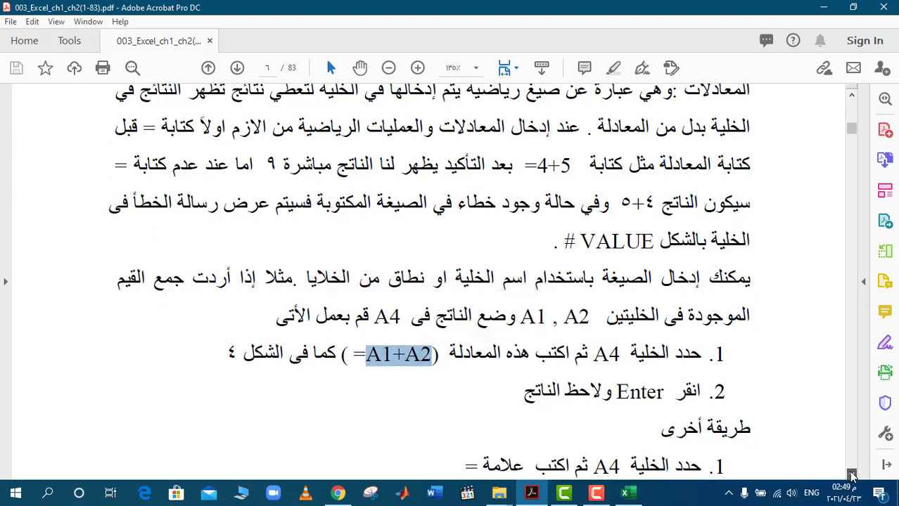
click(851, 475)
click(851, 476)
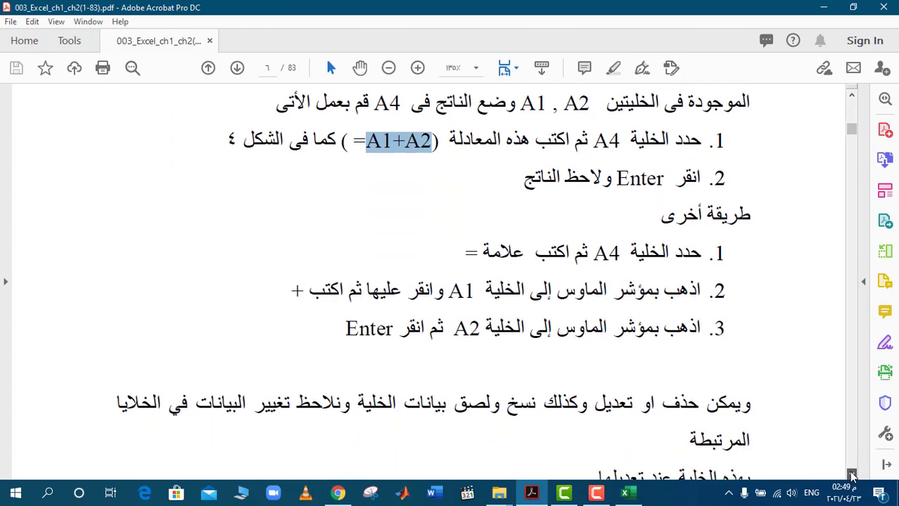
click(851, 475)
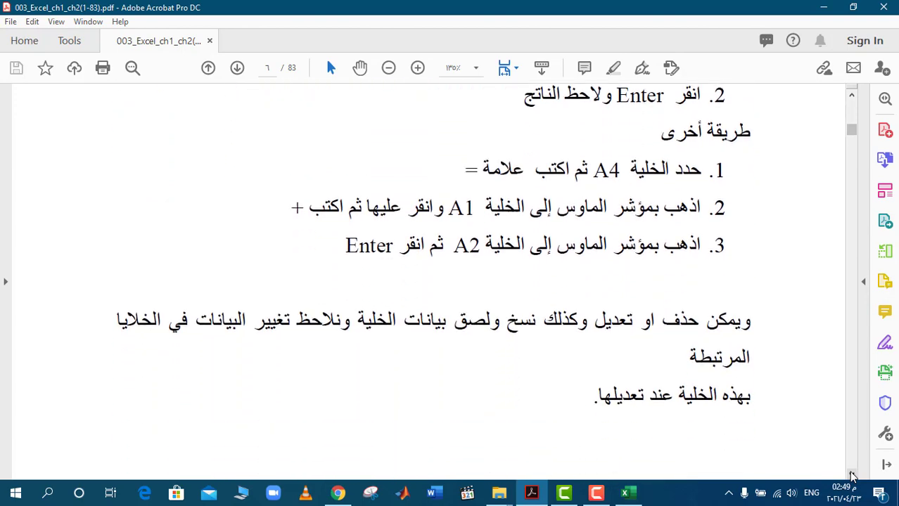
click(851, 476)
click(851, 475)
click(851, 476)
click(851, 475)
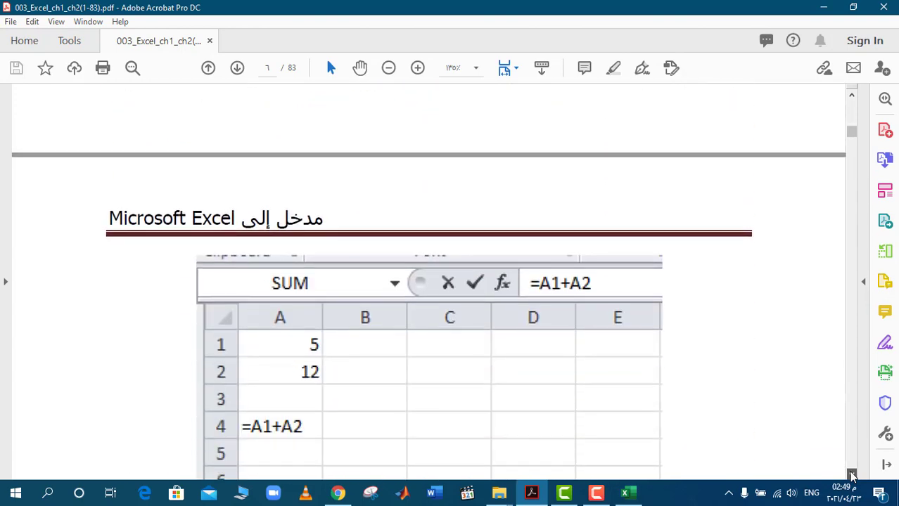
click(851, 475)
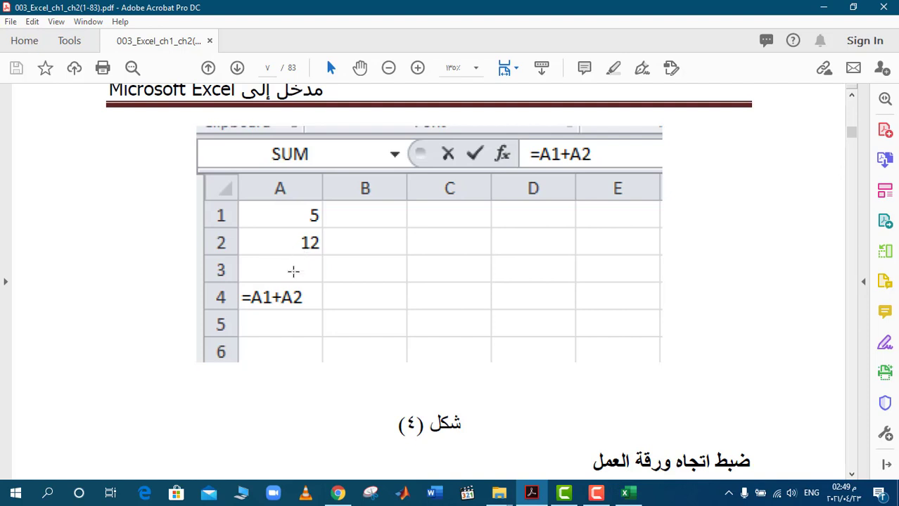
click(624, 493)
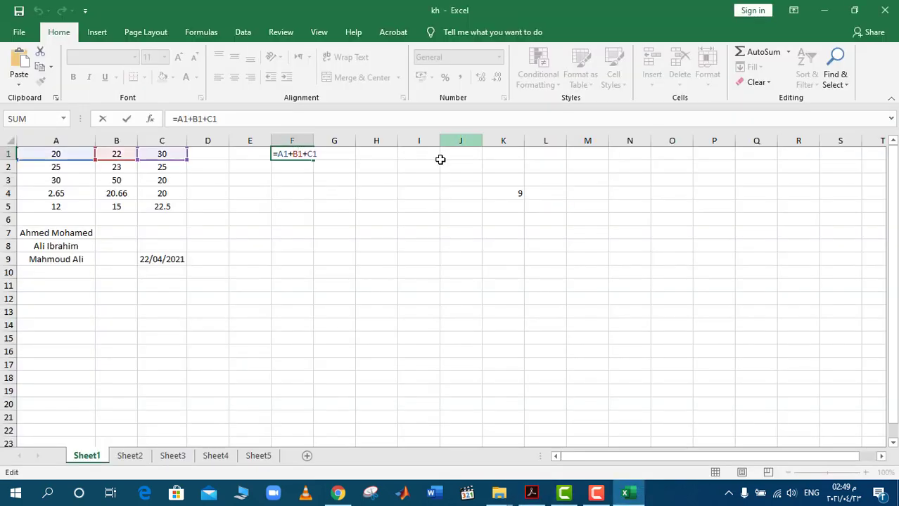
Step: Enter 10, 20, 30, 40 and 50 in cells I3 through I7
click(406, 155)
click(419, 181)
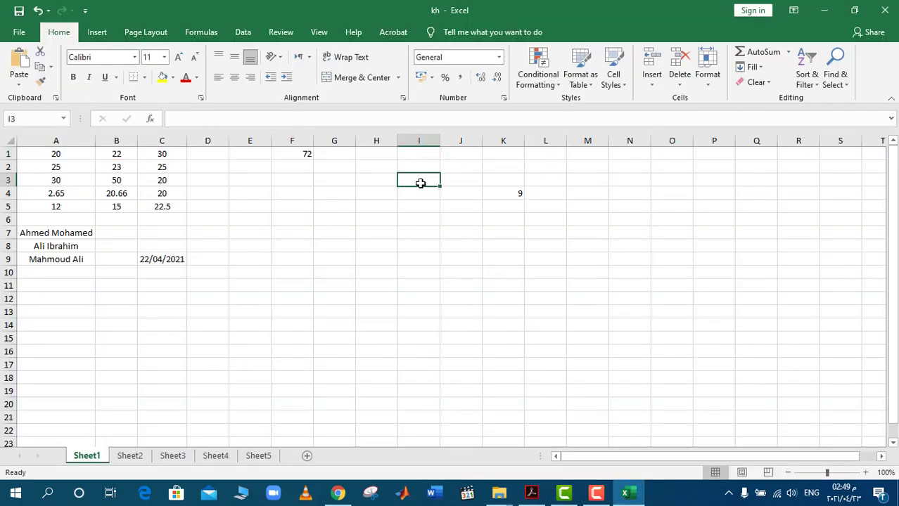
text(10)
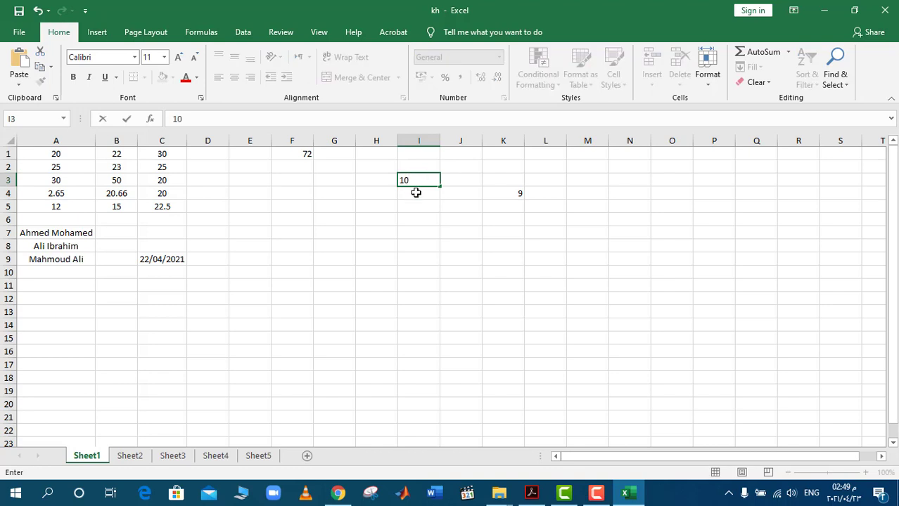
click(416, 191)
text(20)
key(Return)
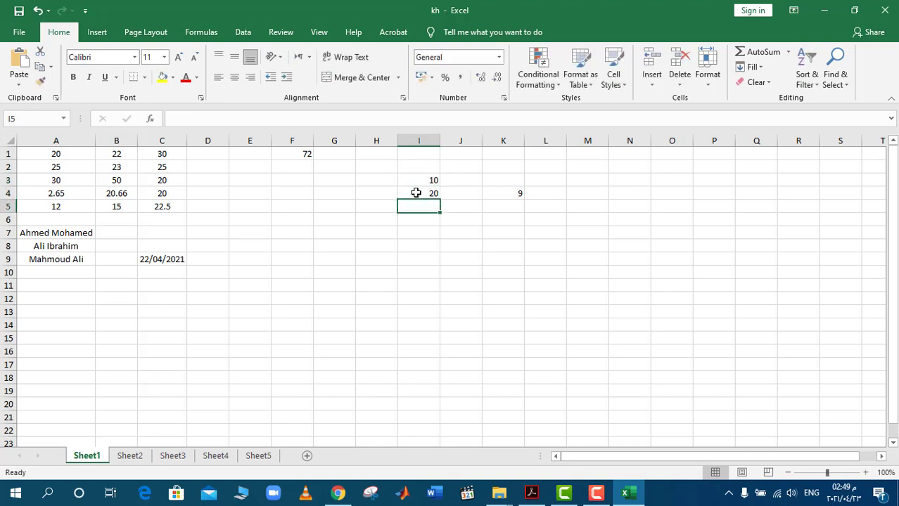
text(30)
key(Return)
text(4)
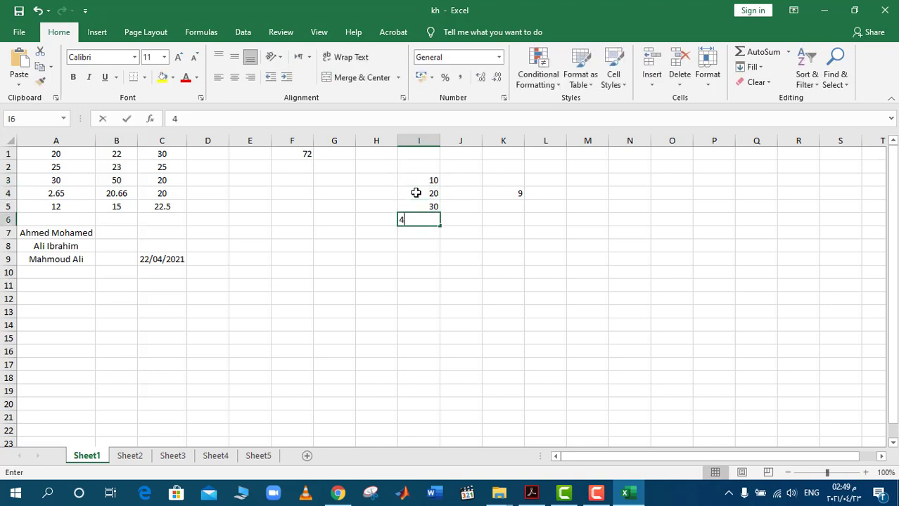
text(0)
key(Return)
text(50)
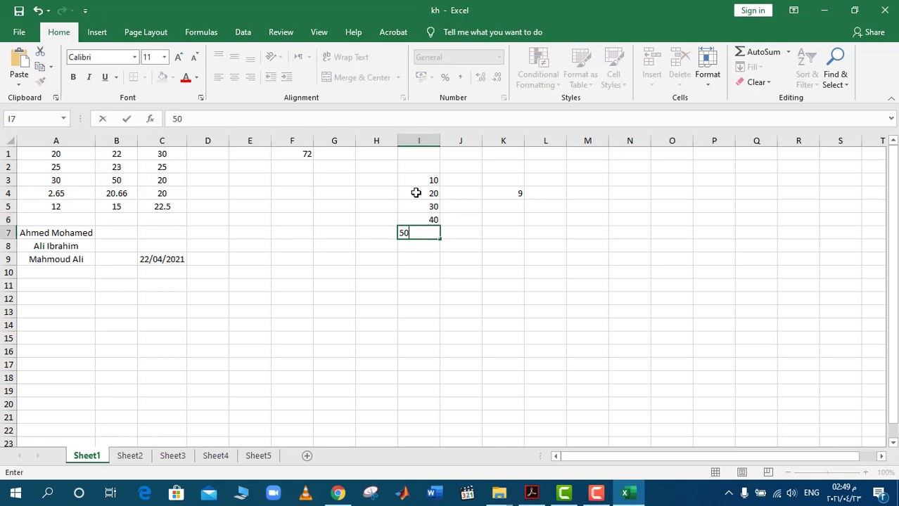
key(Return)
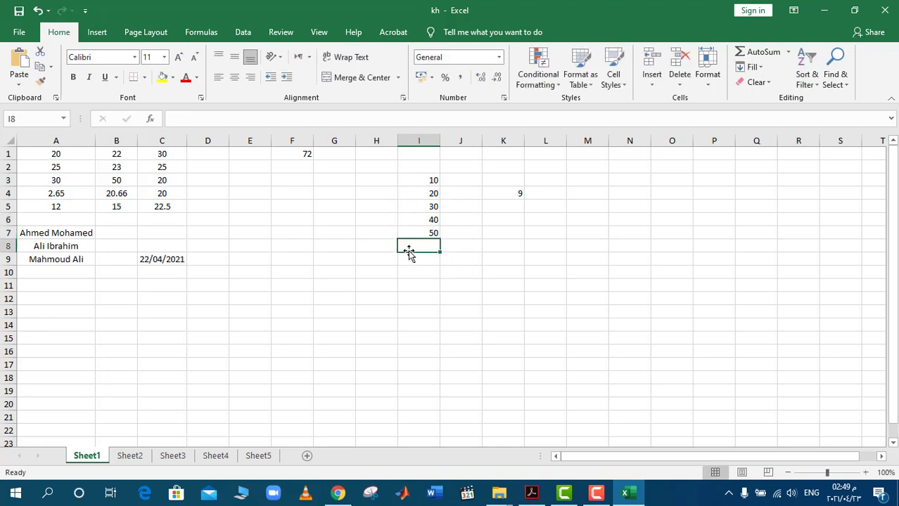
Step: Total them in I8 with =I3+I4+I5+I6+I7, giving 150, then return to the PDF
text(=)
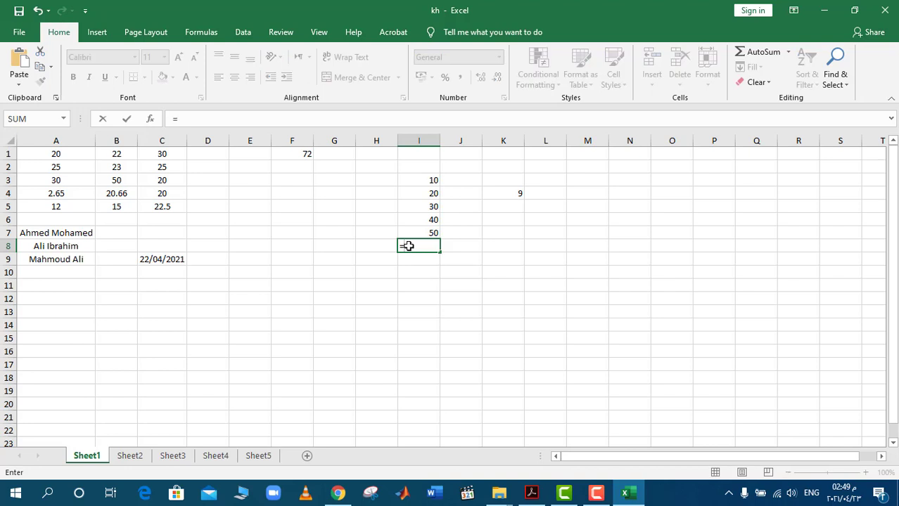
click(421, 180)
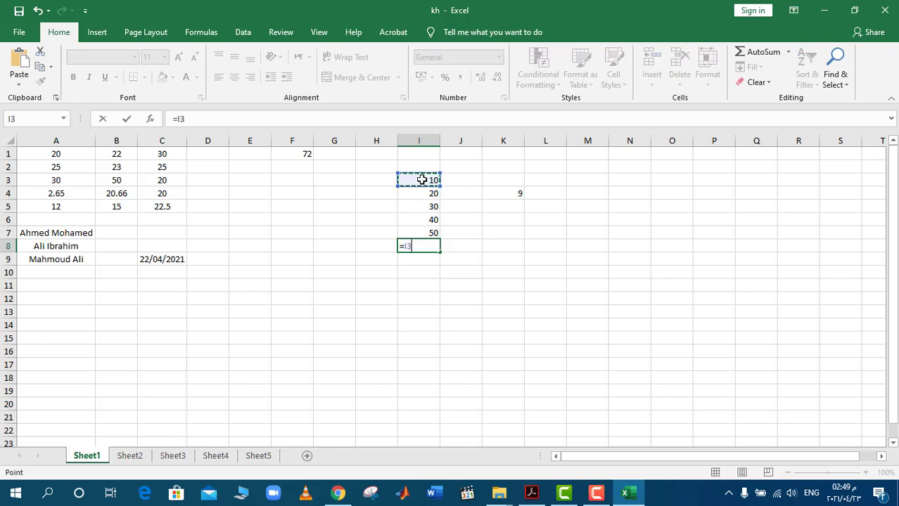
text(+)
click(417, 191)
text(+)
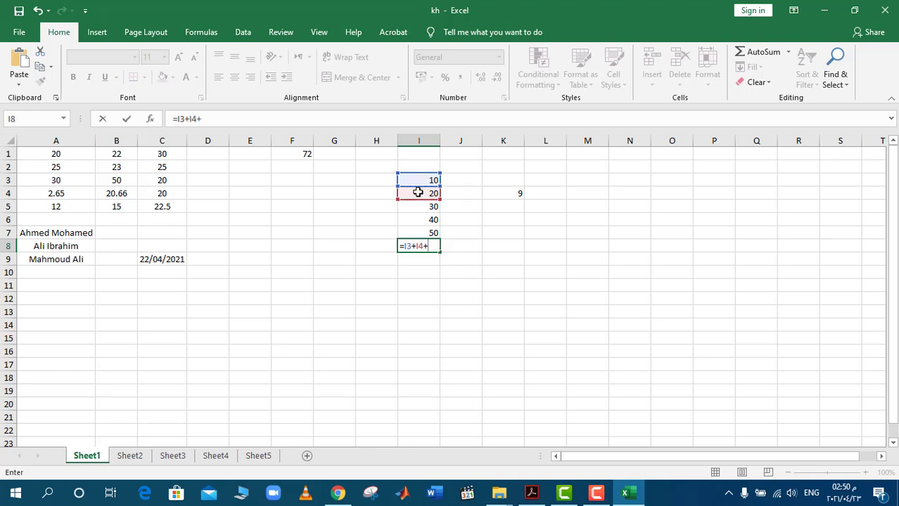
click(414, 207)
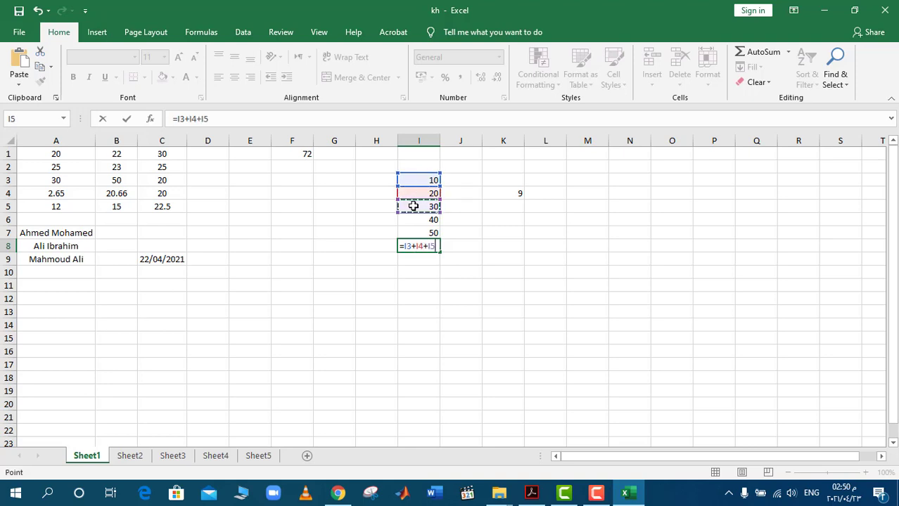
text(+)
click(414, 220)
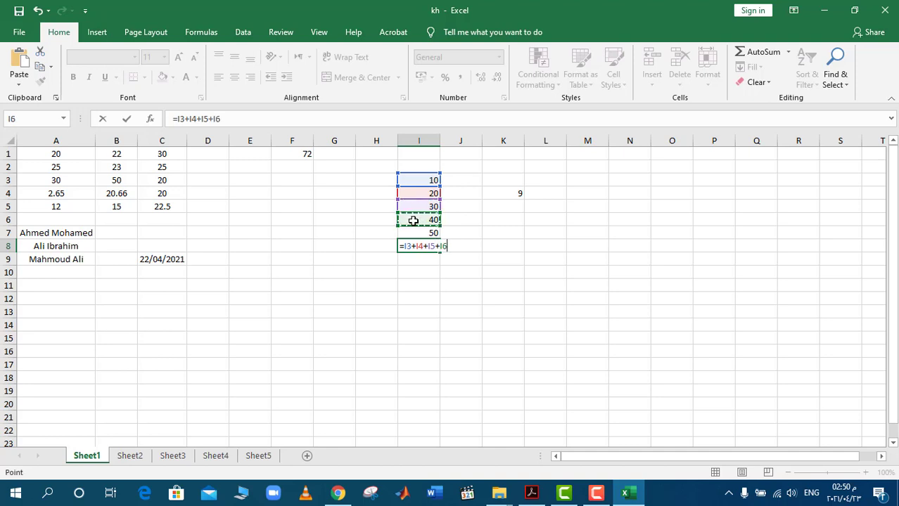
text(+)
click(413, 233)
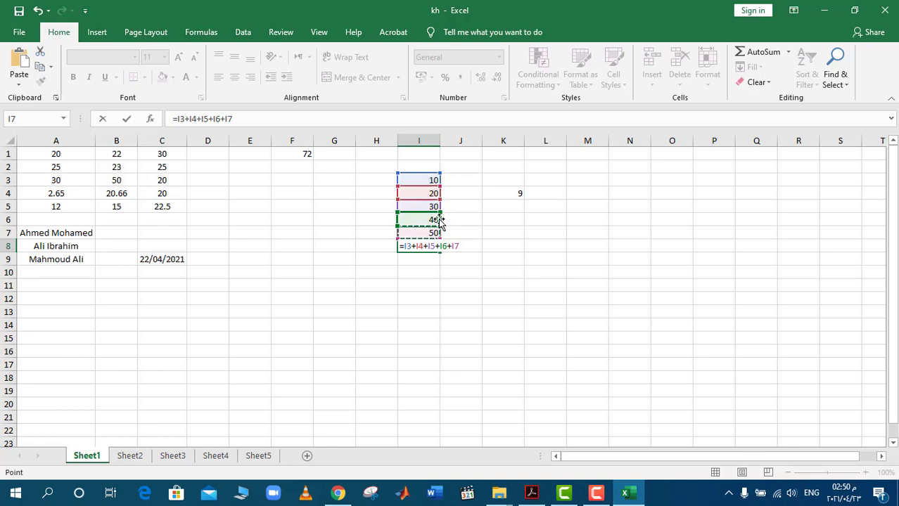
key(Return)
click(413, 245)
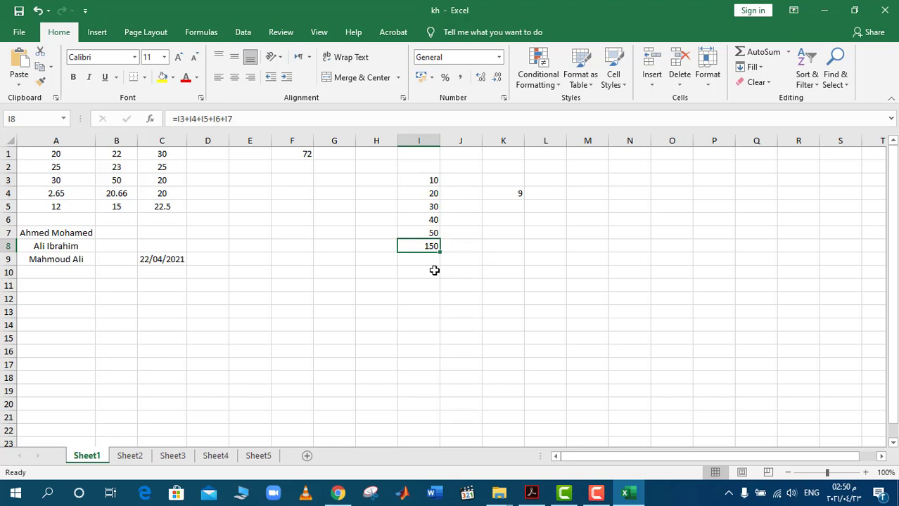
click(421, 181)
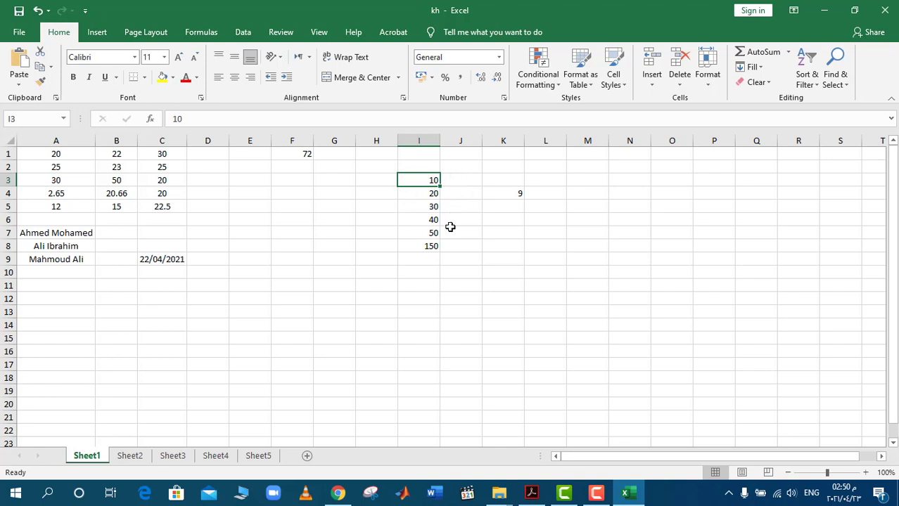
click(532, 494)
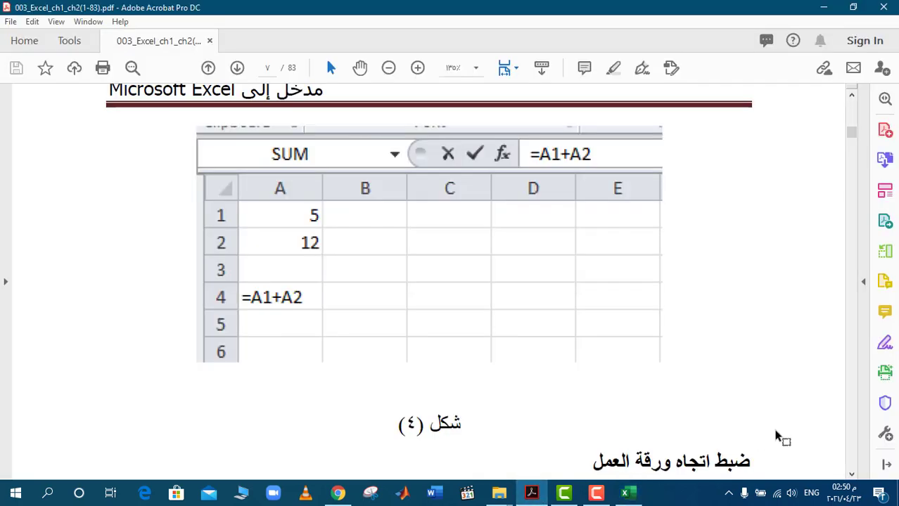
Step: Scroll the PDF to the Sheet Right-to-Left section, then return to Excel and select J3
click(852, 475)
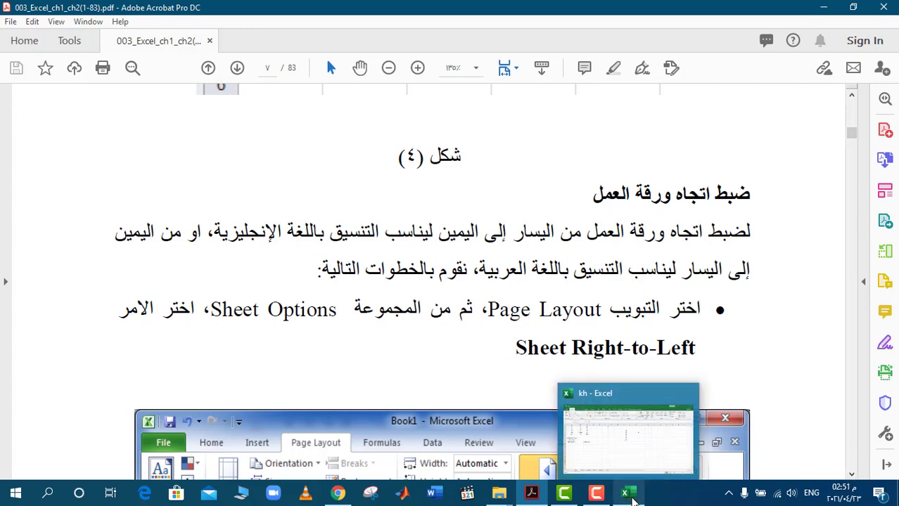
click(629, 496)
click(459, 178)
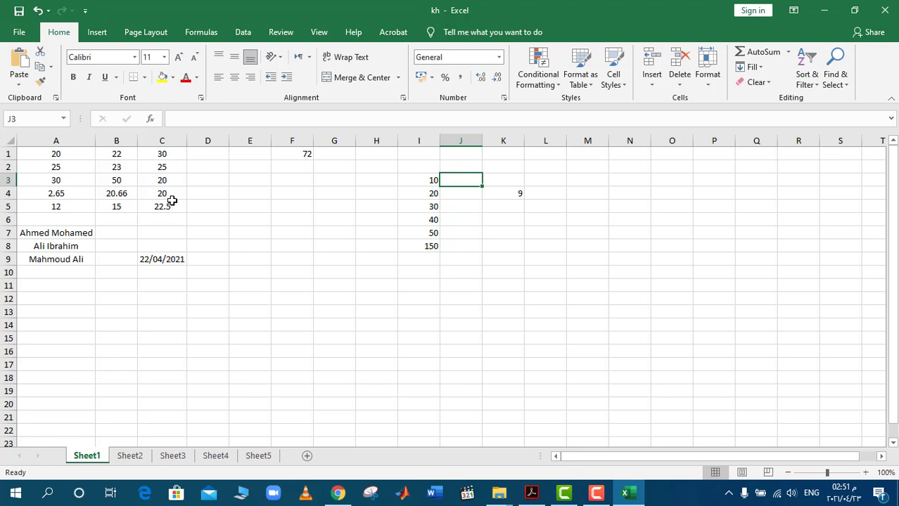
click(60, 166)
click(109, 163)
click(155, 162)
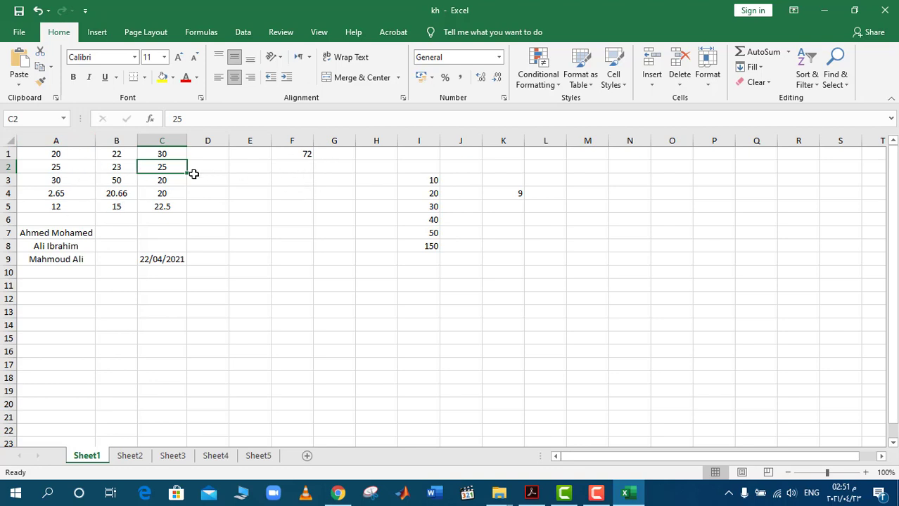
click(222, 183)
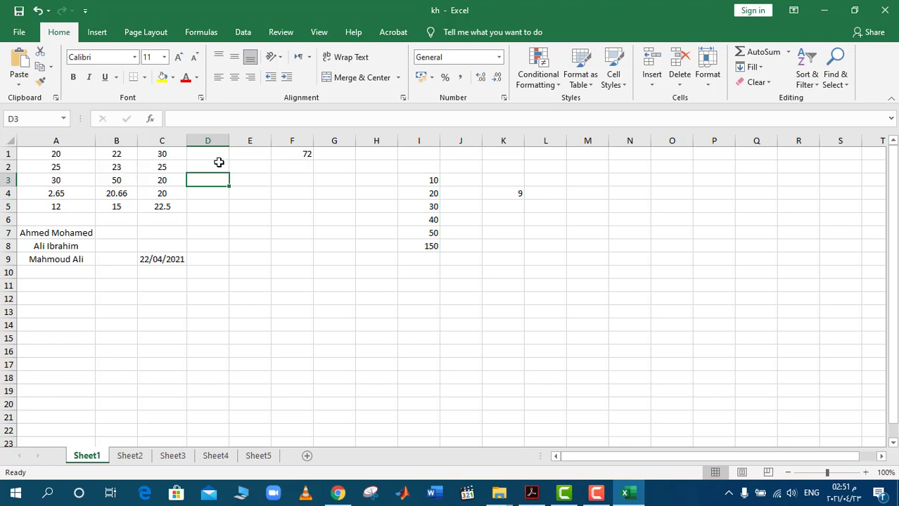
click(302, 168)
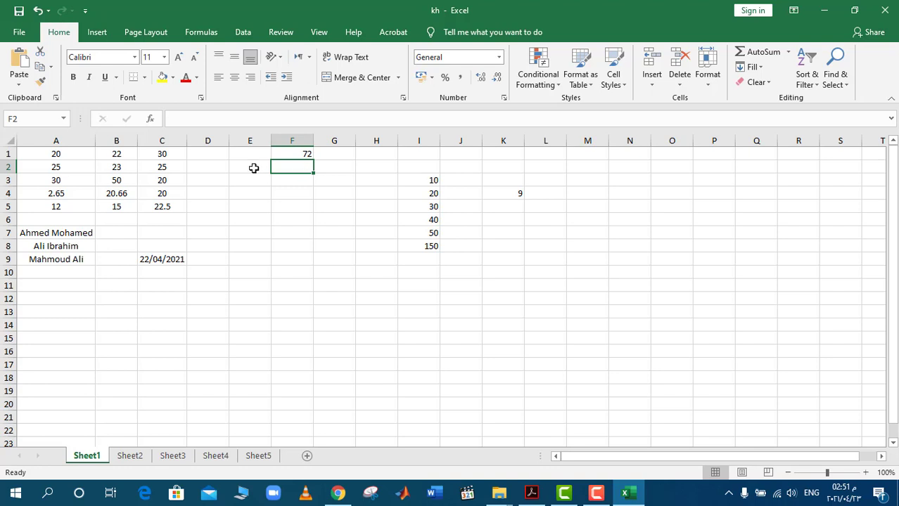
click(70, 167)
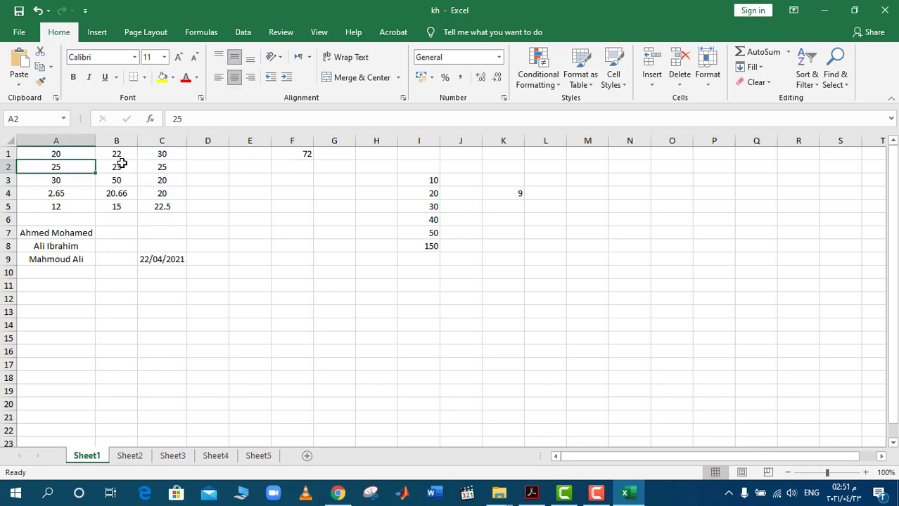
click(121, 166)
click(150, 167)
click(288, 153)
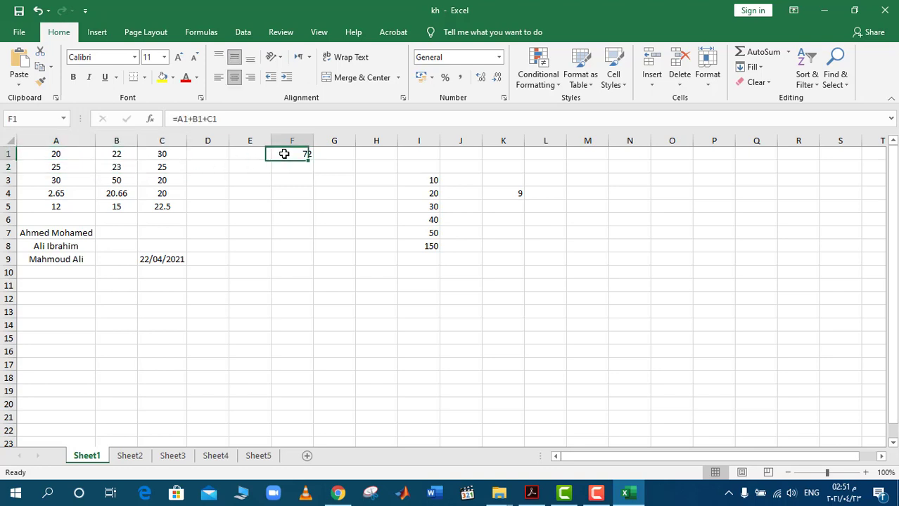
double_click(301, 153)
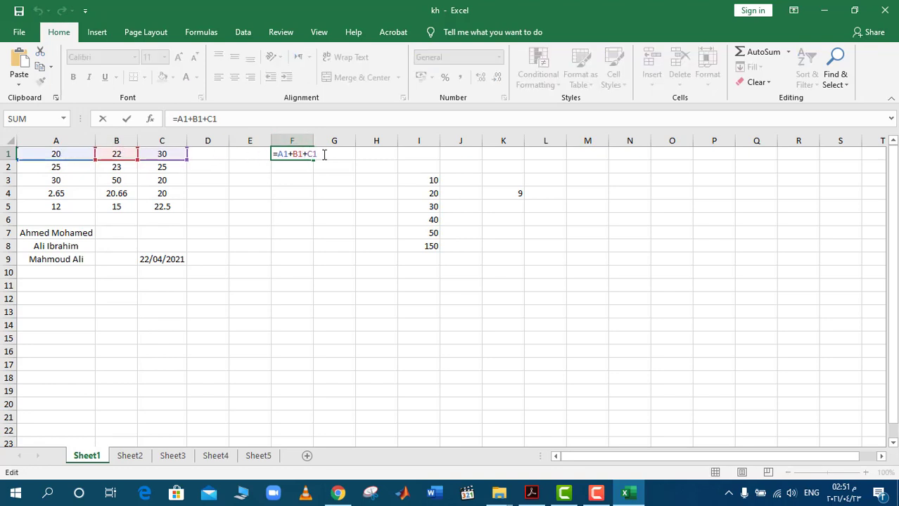
key(Return)
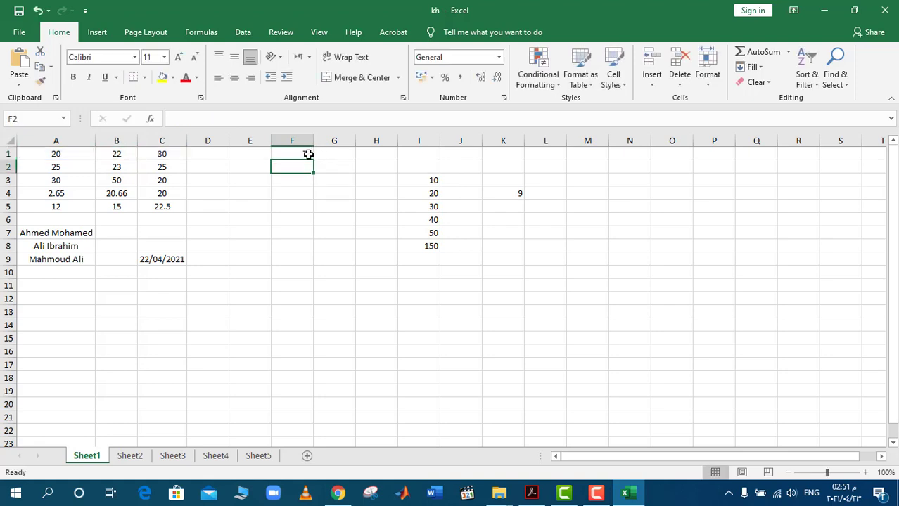
click(297, 154)
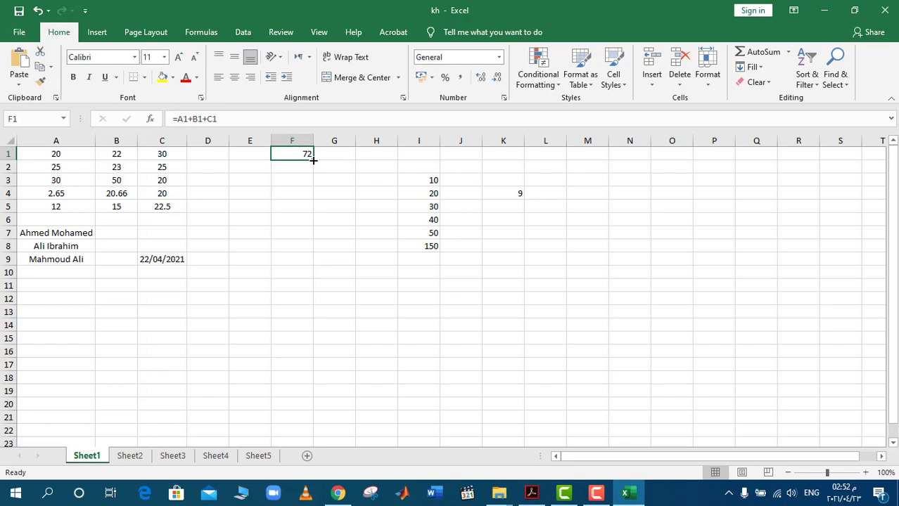
Step: Fill F1's sum down to row 5, then try =20+30+50+0 in K1 and leave K1 empty
drag(313, 160, 313, 212)
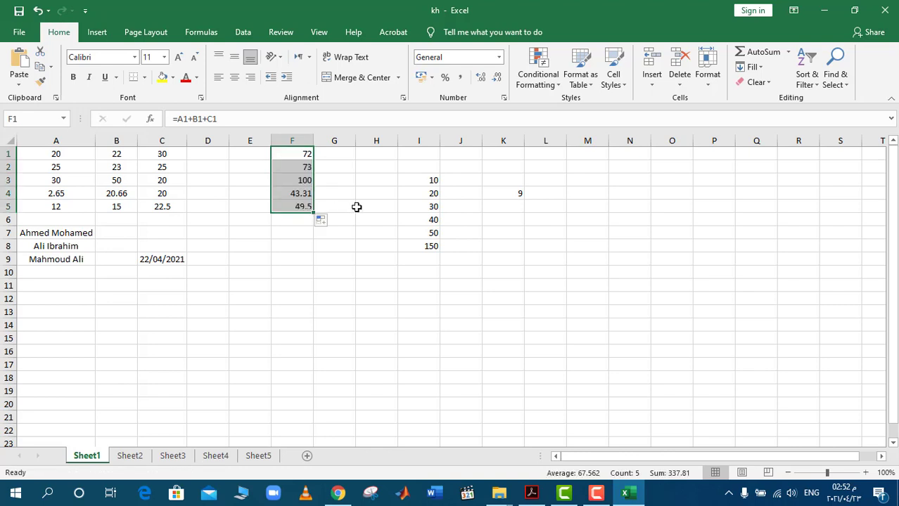
click(359, 207)
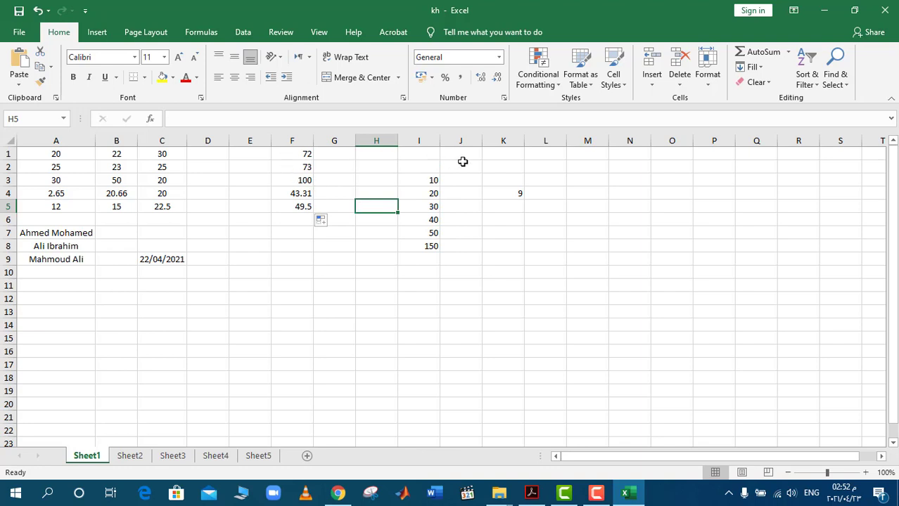
click(495, 156)
text(=2)
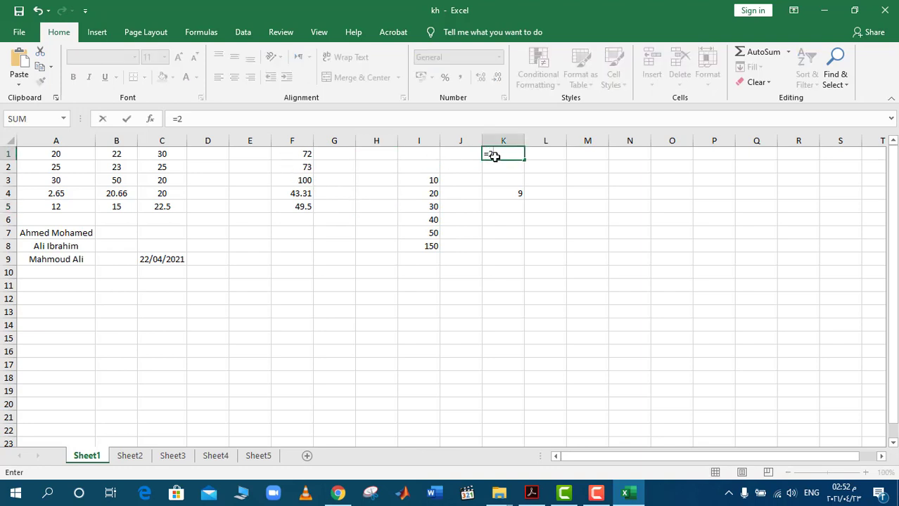
text(0+30+)
text(50+0)
key(BackSpace)
key(BackSpace)
key(BackSpace)
key(BackSpace)
key(BackSpace)
key(BackSpace)
key(BackSpace)
key(BackSpace)
click(456, 157)
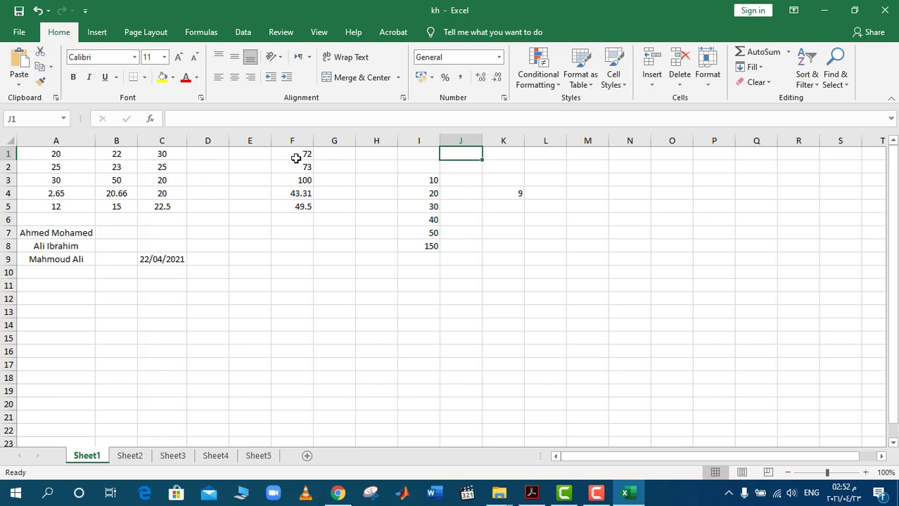
Step: Fill the F1 sum formula down through F6 and check the formula copied into F6
click(291, 155)
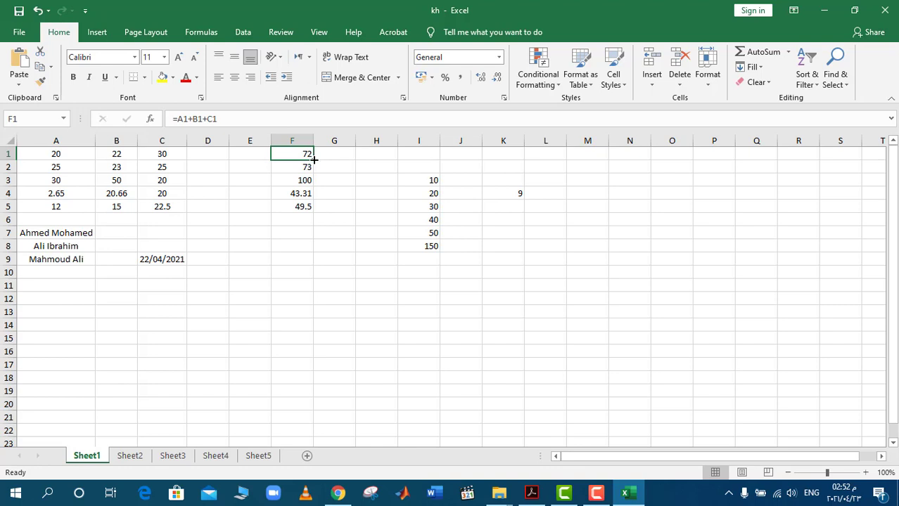
drag(314, 159, 318, 224)
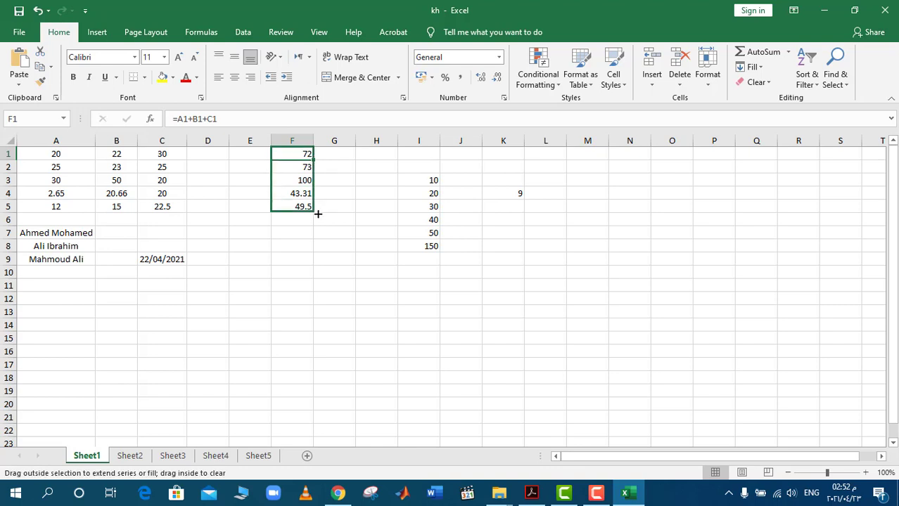
drag(318, 224, 318, 224)
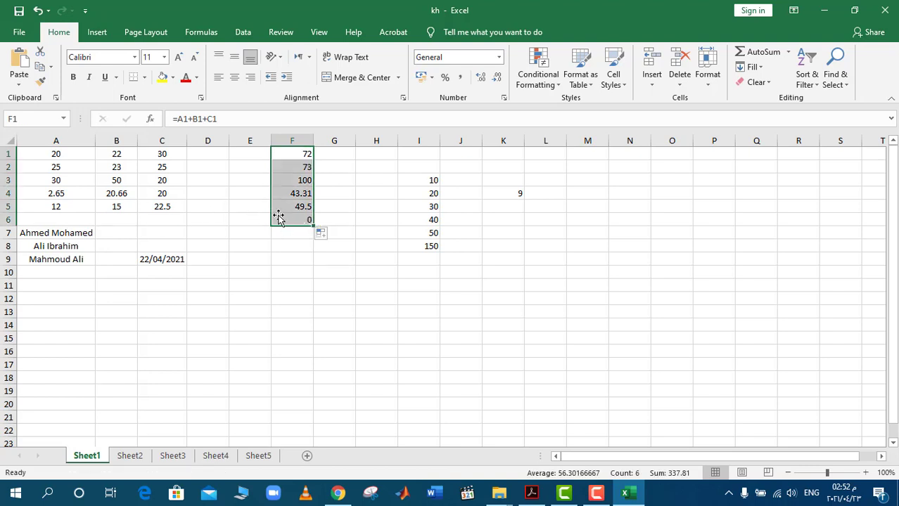
click(252, 219)
click(291, 217)
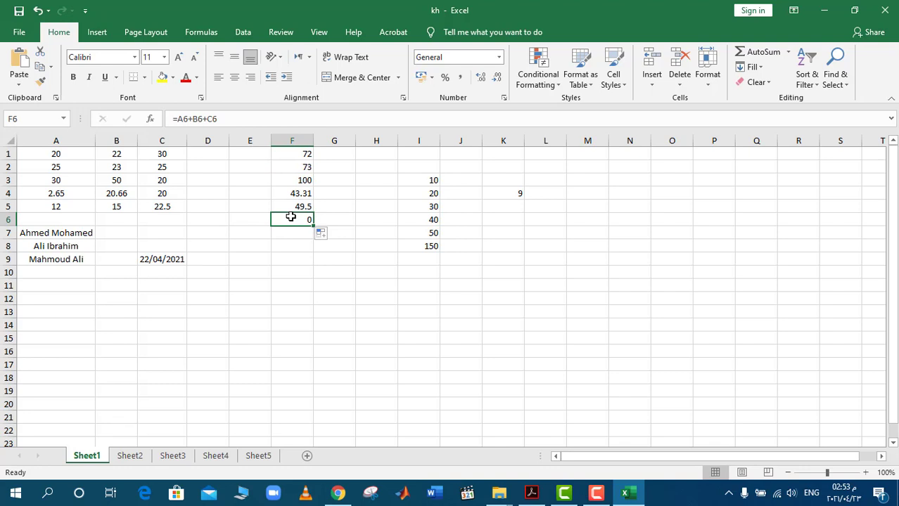
click(531, 492)
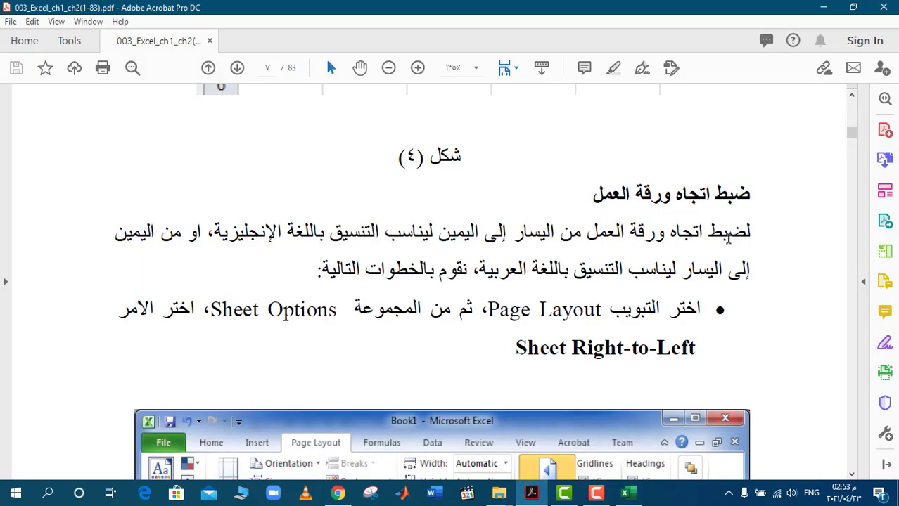
Step: Highlight the direction heading and the Page Layout, Sheet Options, Sheet Right-to-Left steps in the PDF
drag(758, 190, 609, 197)
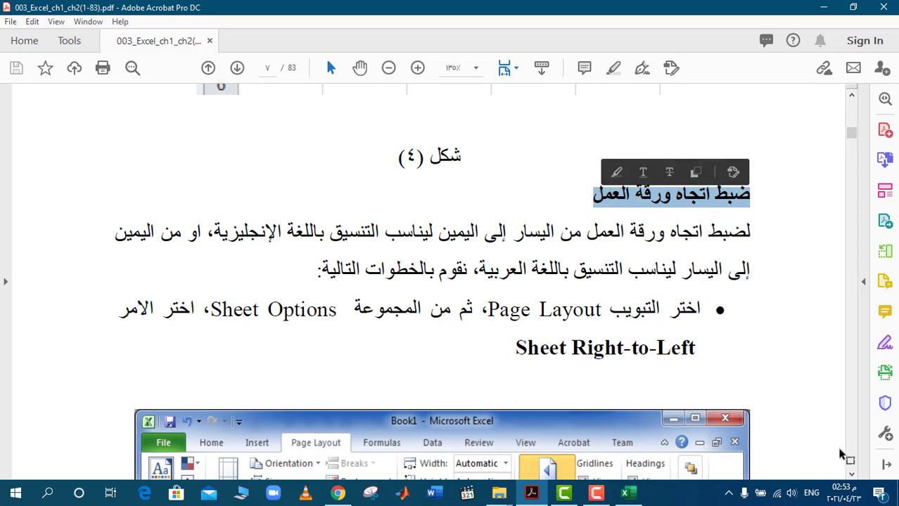
click(851, 475)
scroll(851, 475, down, 2)
scroll(851, 475, down, 2)
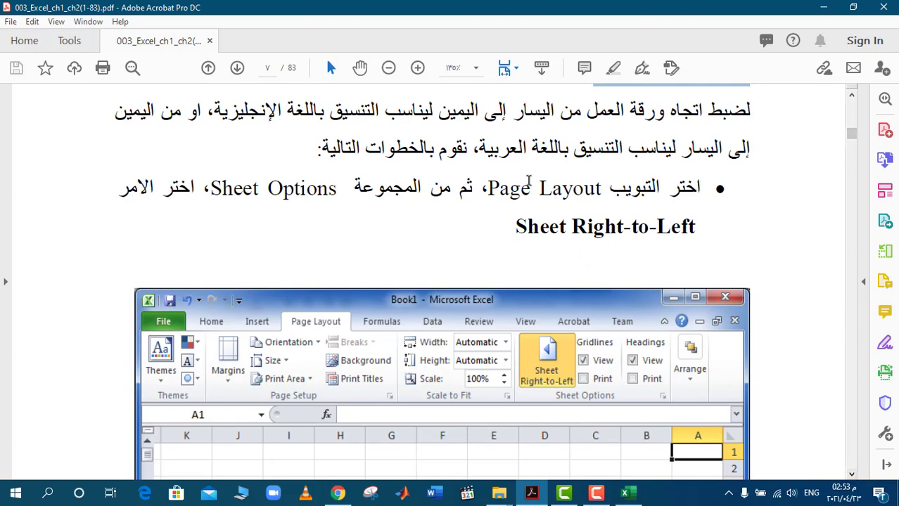
drag(490, 188, 599, 192)
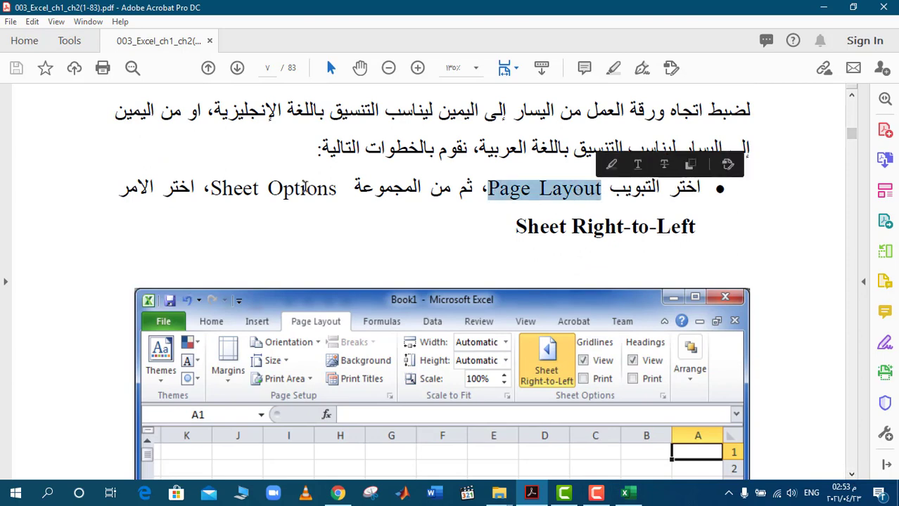
drag(336, 190, 211, 192)
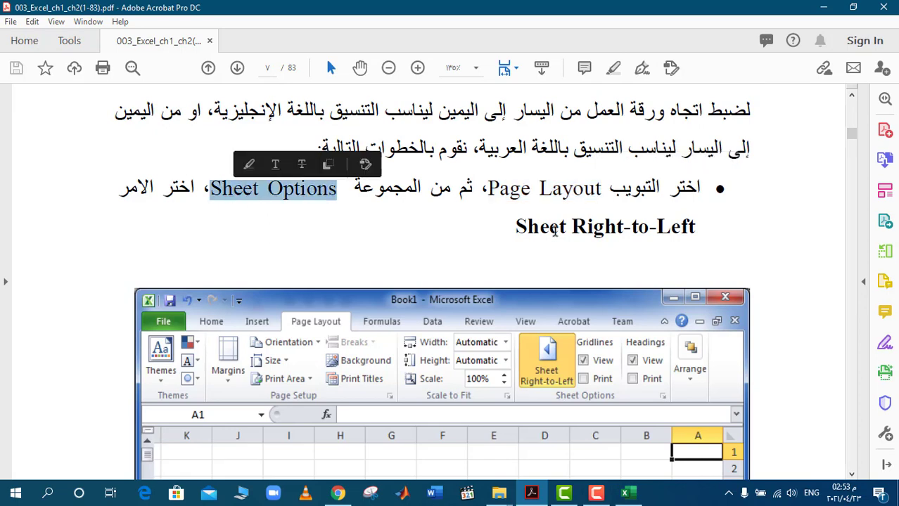
drag(506, 228, 672, 231)
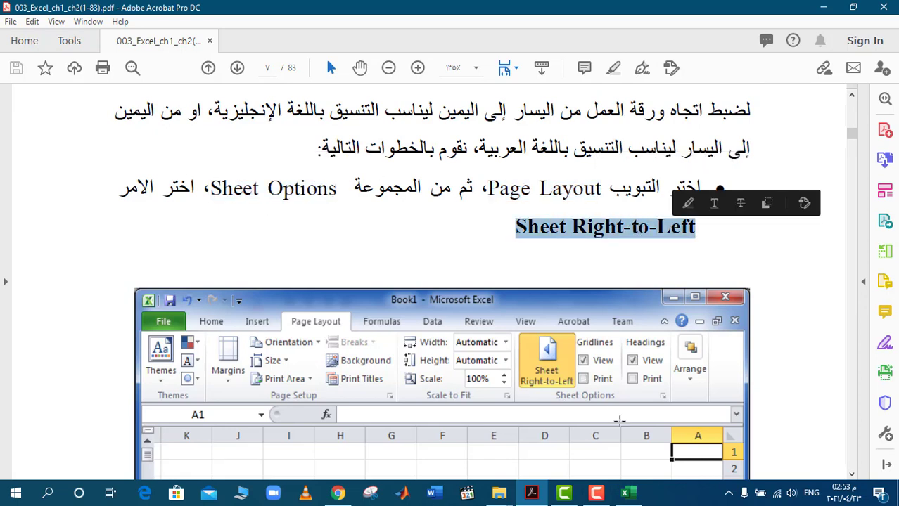
click(624, 492)
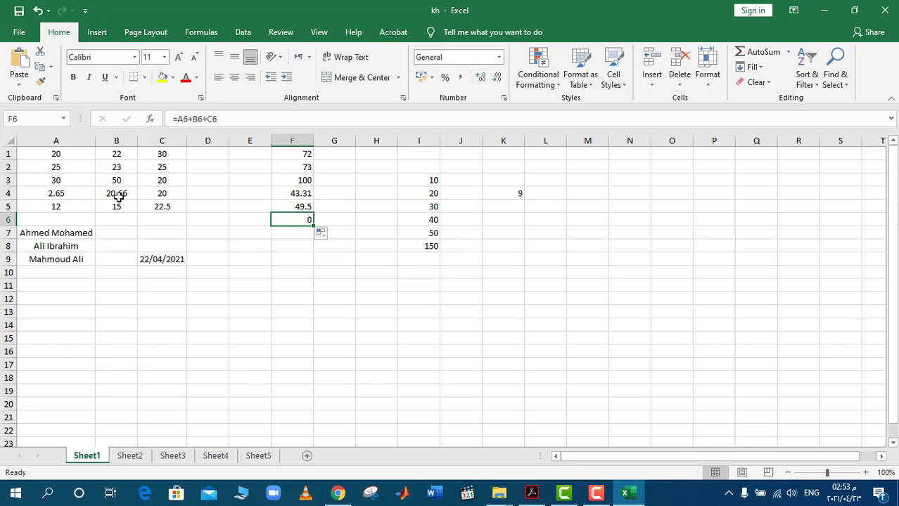
Step: Turn on Sheet Right-to-Left under Page Layout's Sheet Options, then go back to the PDF
click(138, 37)
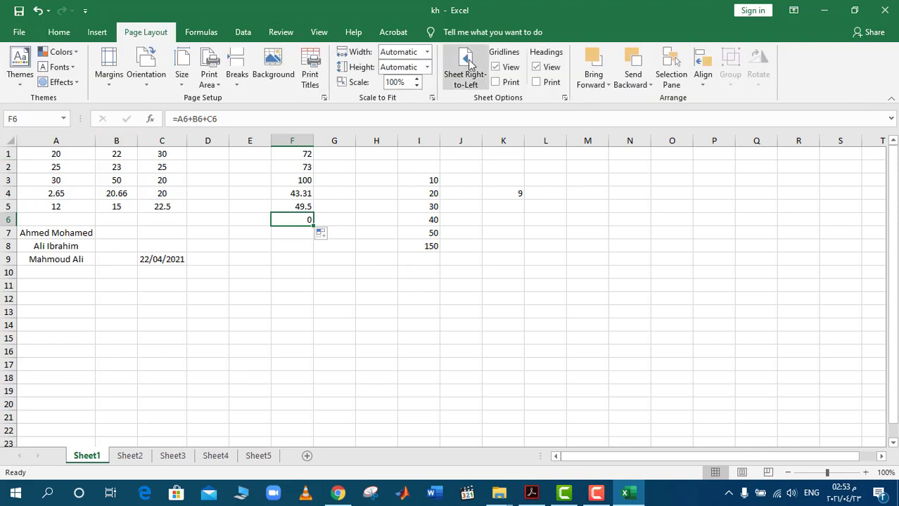
click(470, 62)
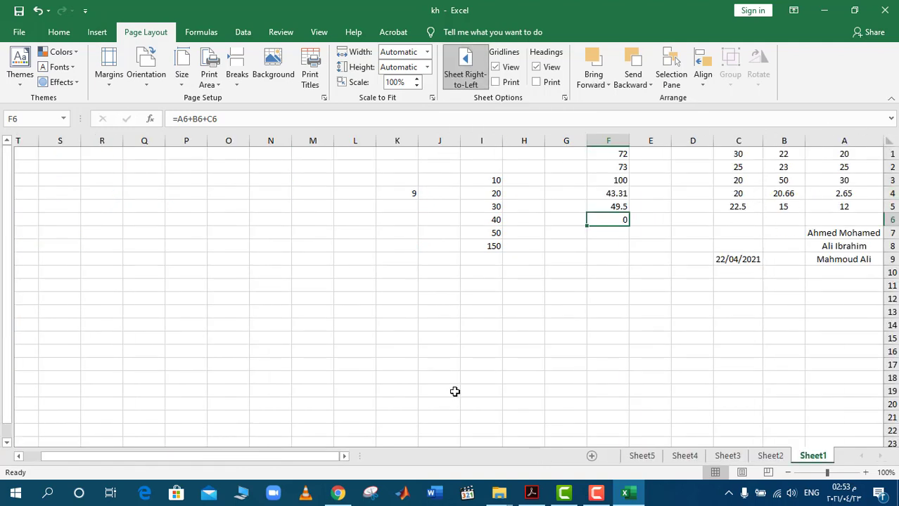
click(531, 493)
click(851, 475)
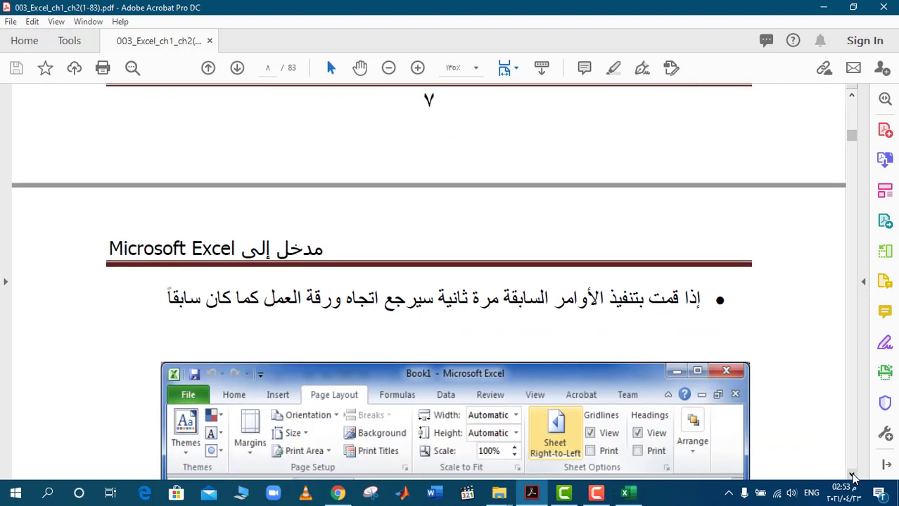
Step: Scroll to the التحديد section and highlight its heading, the single-cell instruction and the word shift
click(853, 476)
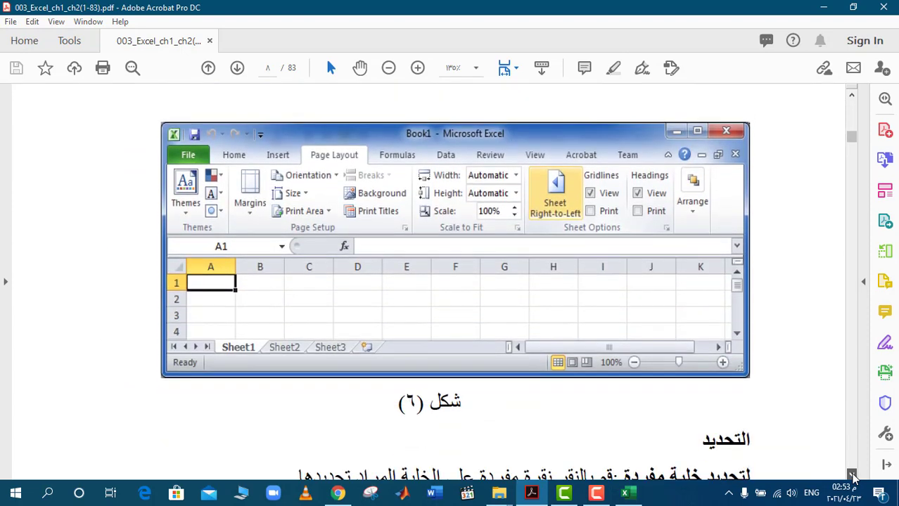
click(854, 477)
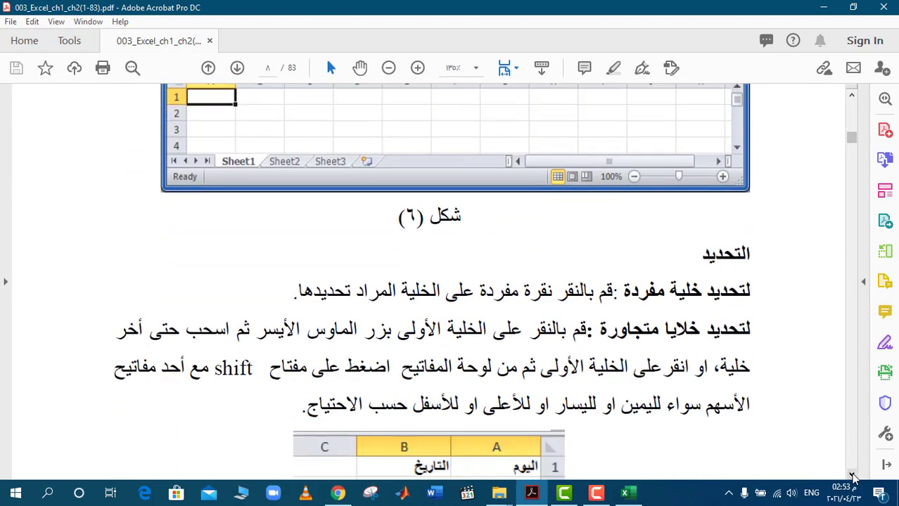
click(851, 475)
click(851, 474)
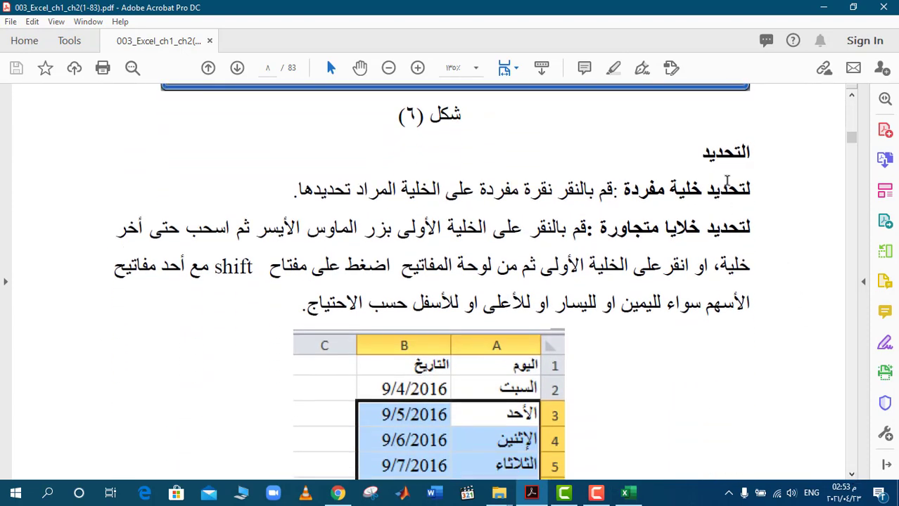
double_click(737, 154)
drag(622, 190, 735, 200)
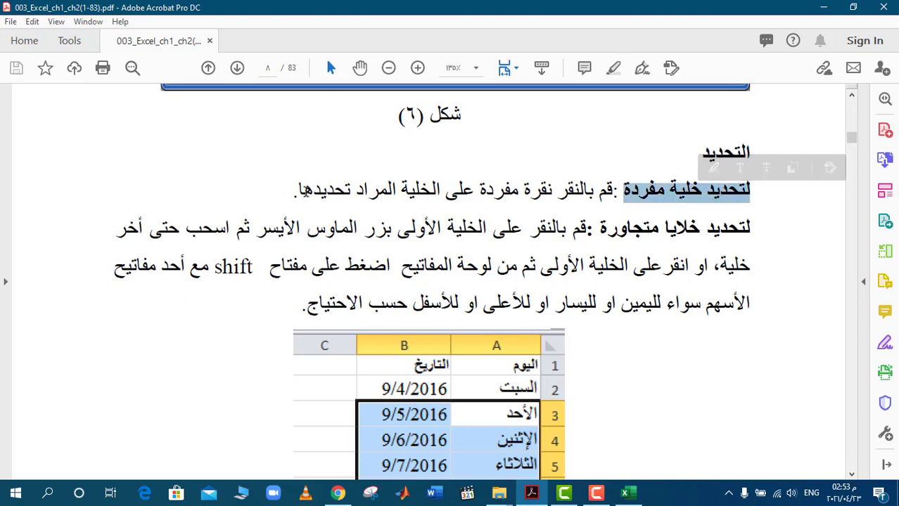
drag(305, 188, 503, 198)
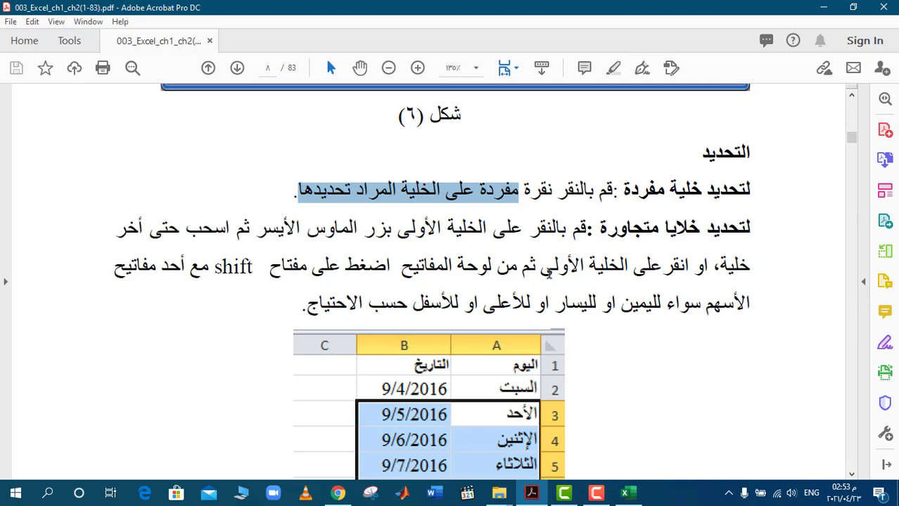
double_click(230, 266)
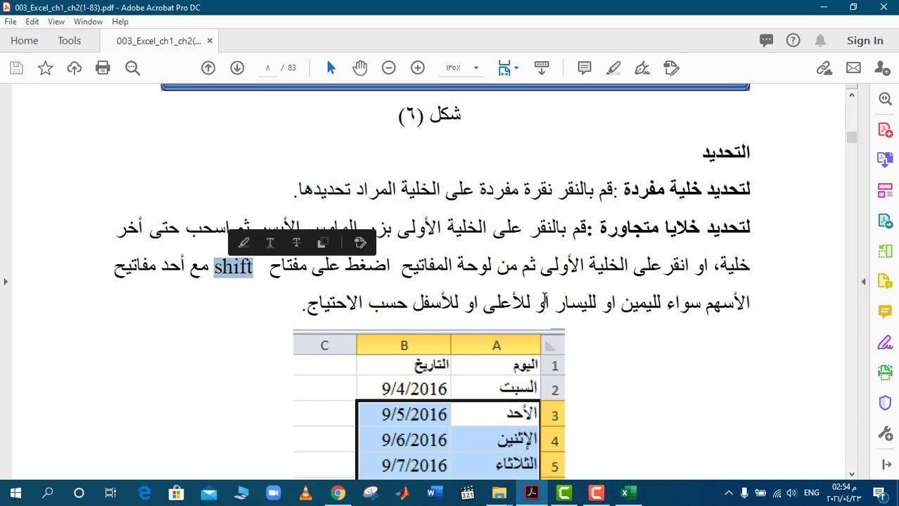
click(623, 495)
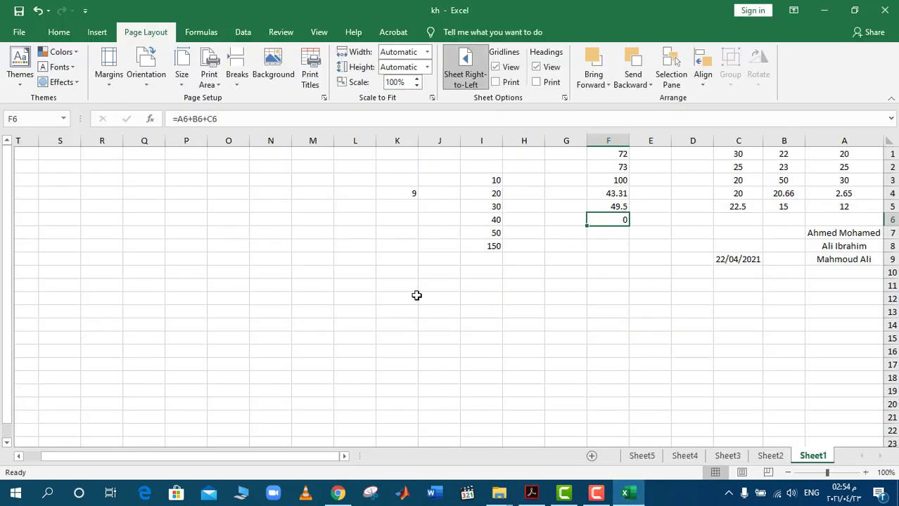
click(386, 214)
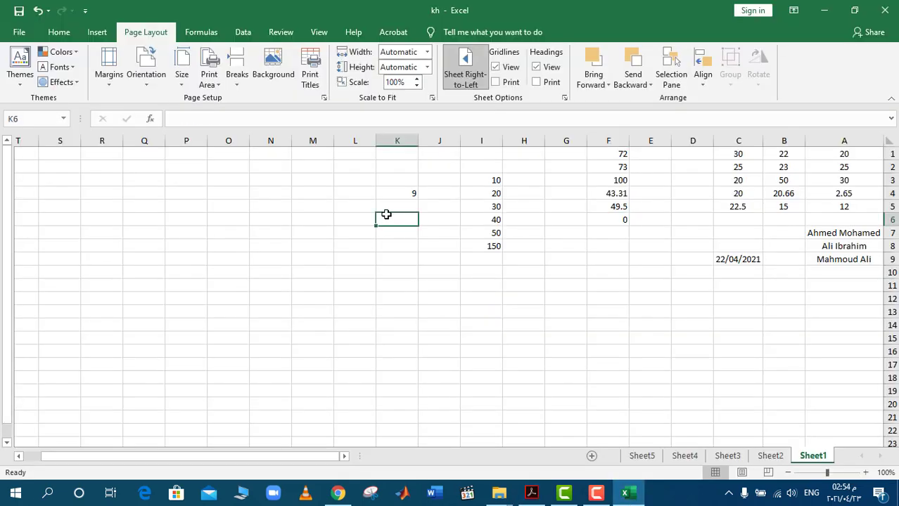
click(837, 167)
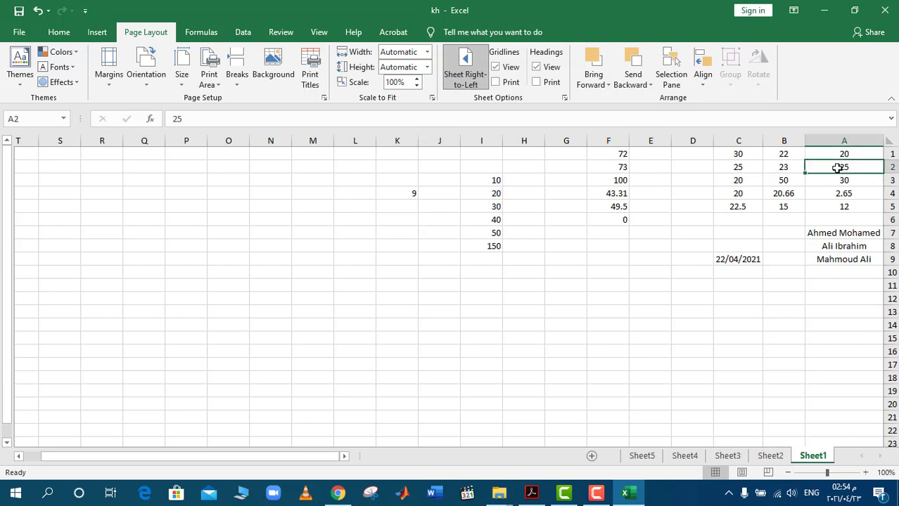
click(823, 238)
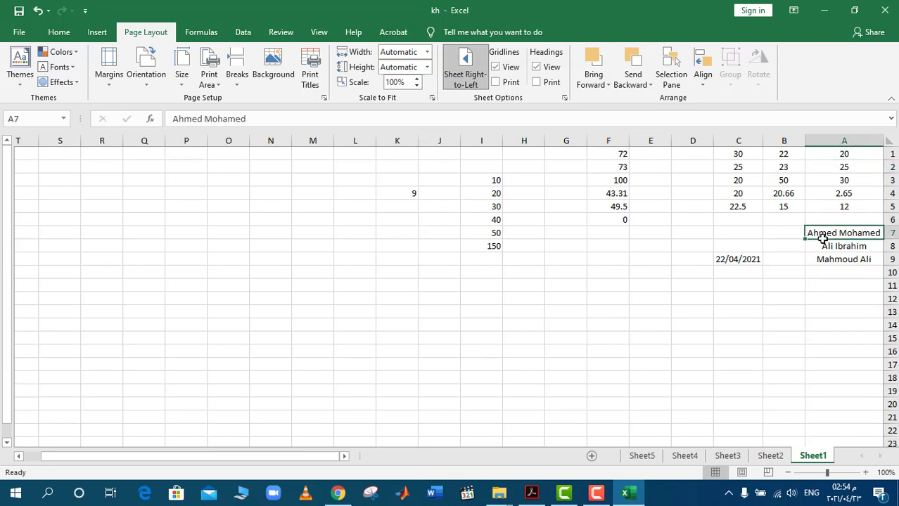
click(609, 196)
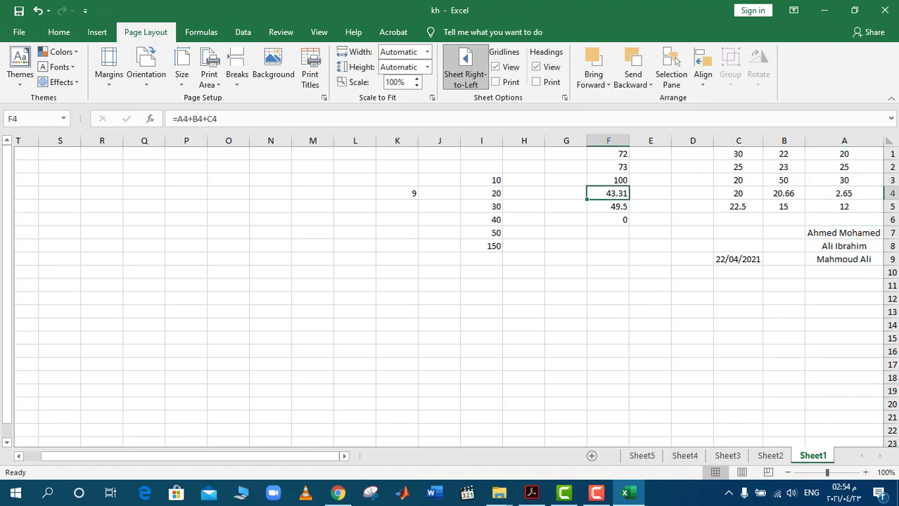
click(532, 490)
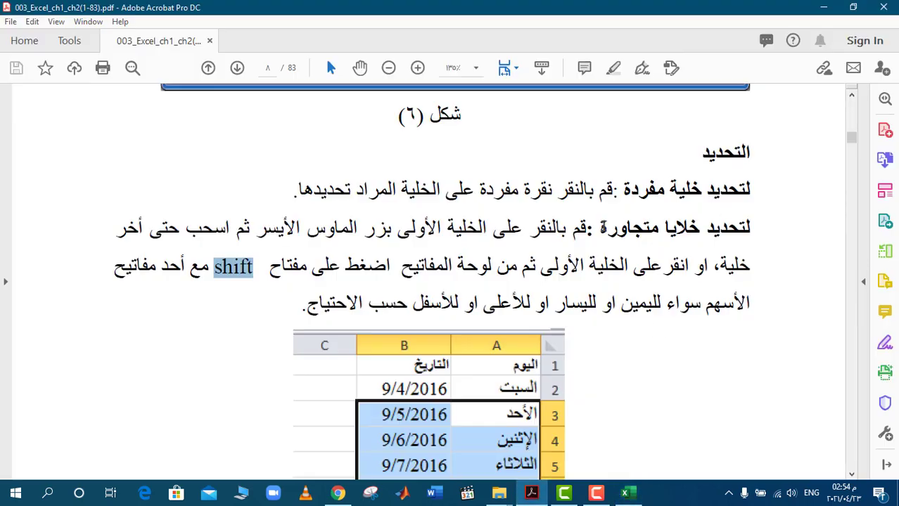
drag(603, 227, 750, 229)
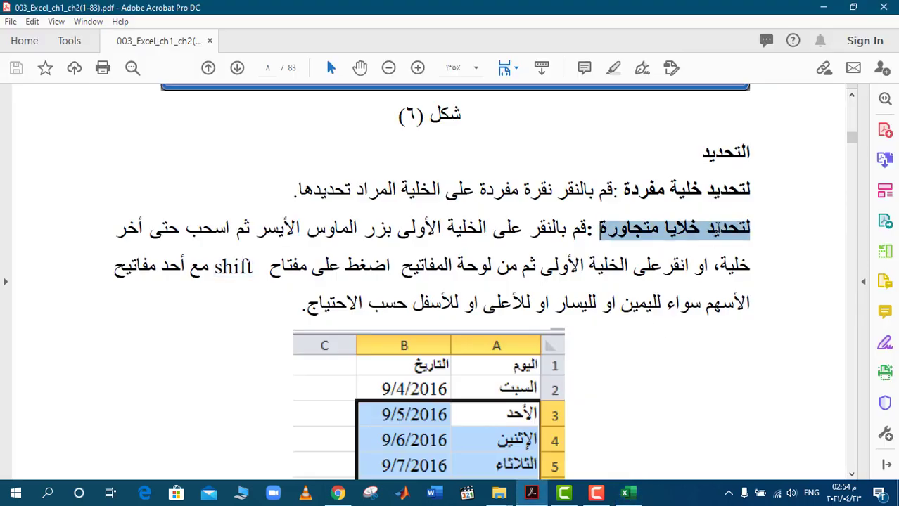
click(627, 492)
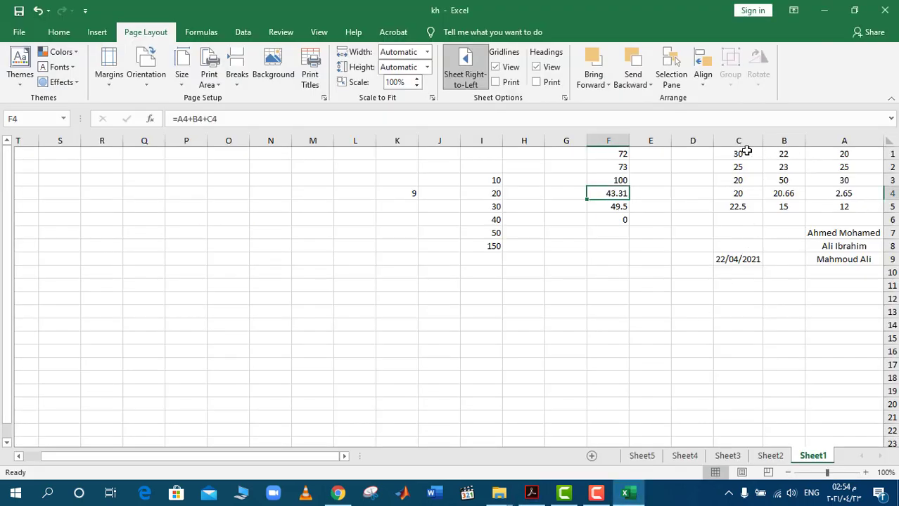
Step: Select A1:C5 by clicking A1 and Shift-clicking C5, then select the entire column A
drag(747, 151, 845, 209)
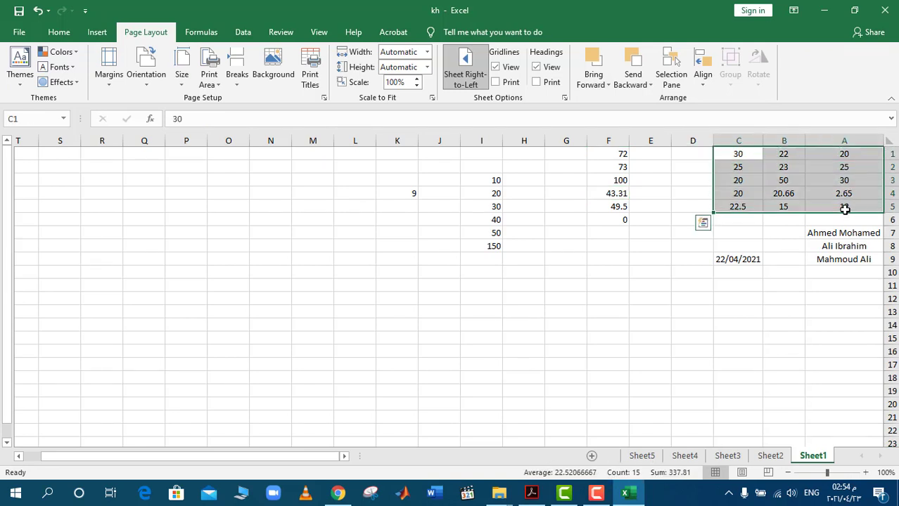
click(844, 209)
mouse_move(853, 153)
mouse_down()
mouse_move(744, 150)
mouse_move(754, 209)
mouse_up()
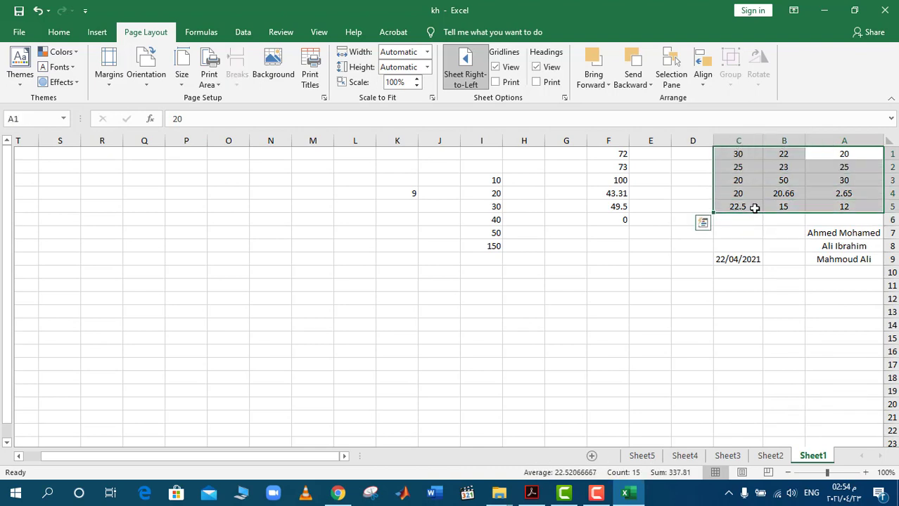
click(648, 216)
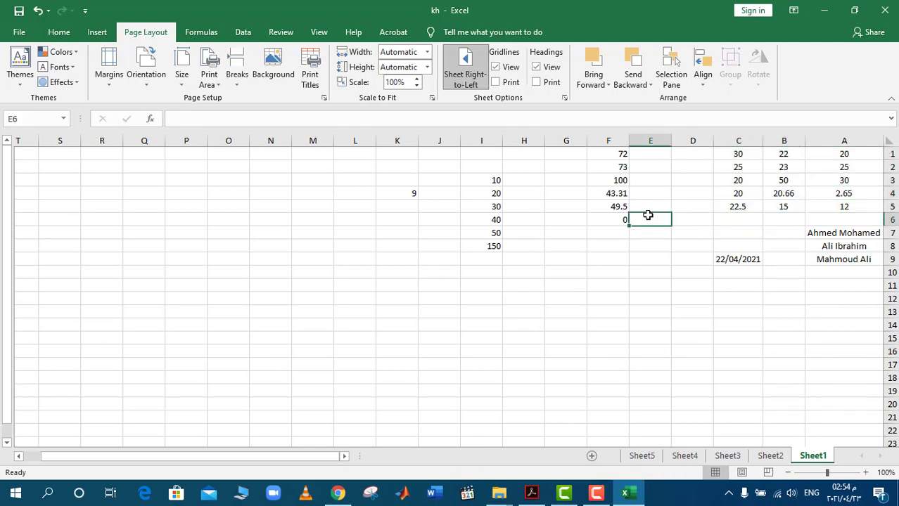
click(842, 155)
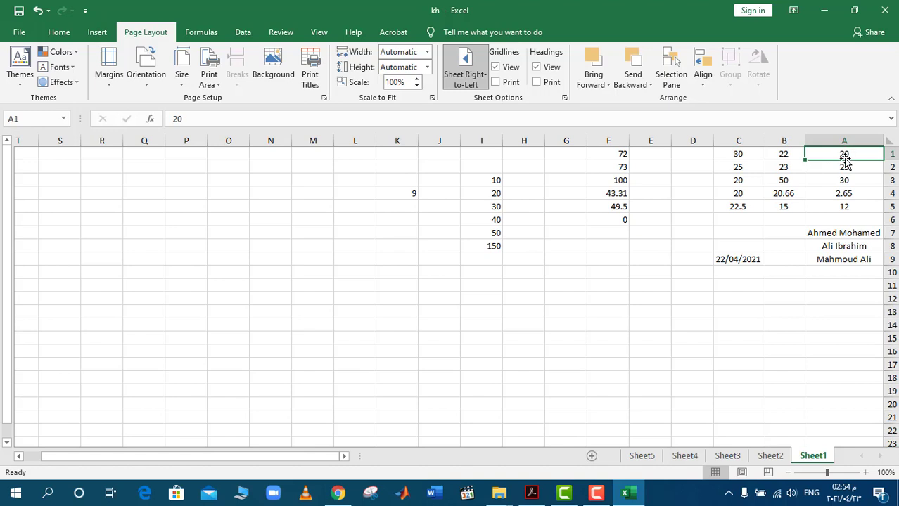
shift+click(740, 209)
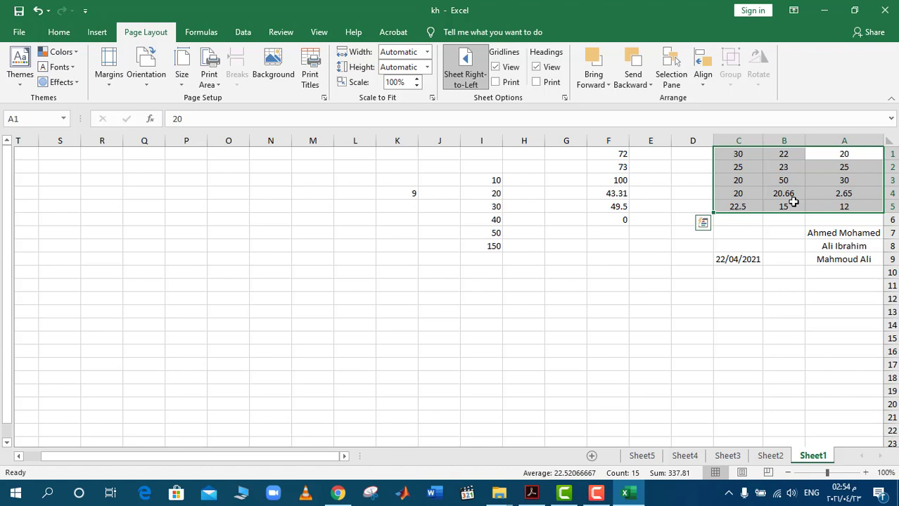
click(819, 204)
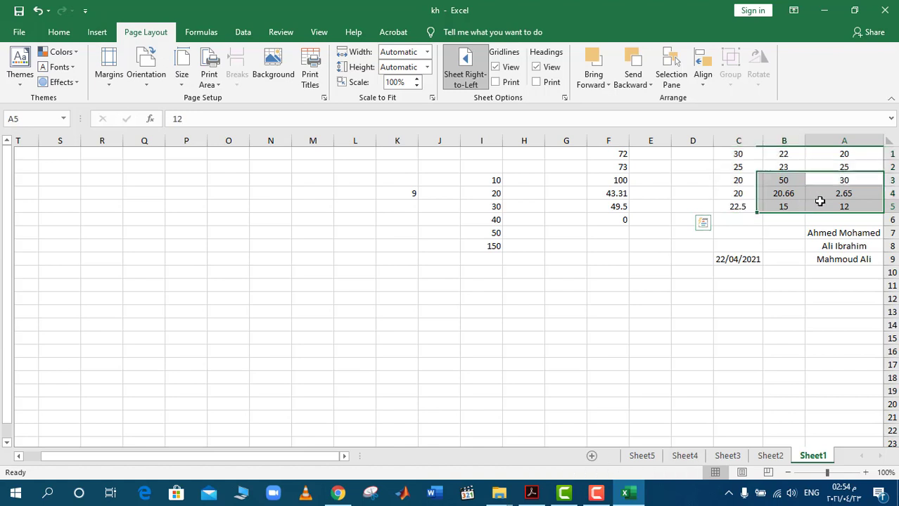
click(843, 140)
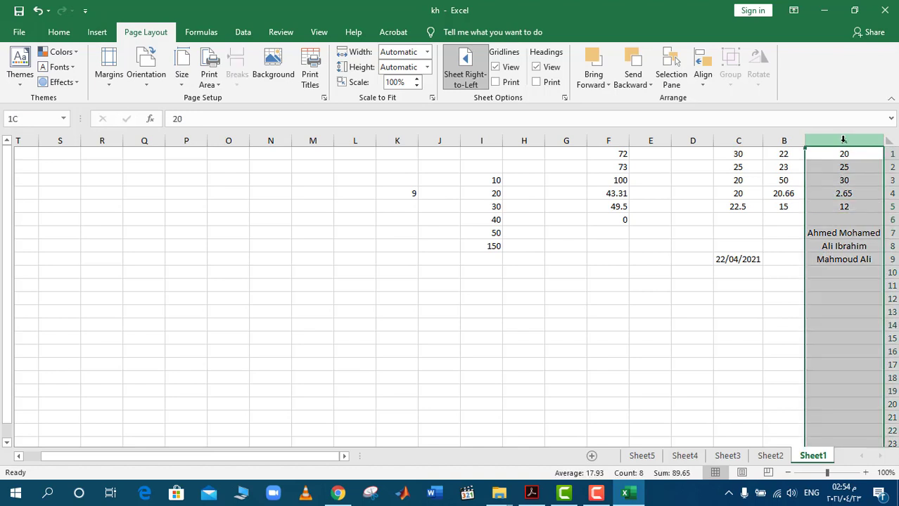
Step: Select columns A through M, by dragging and by Shift-clicking header M
drag(843, 141, 212, 137)
click(707, 178)
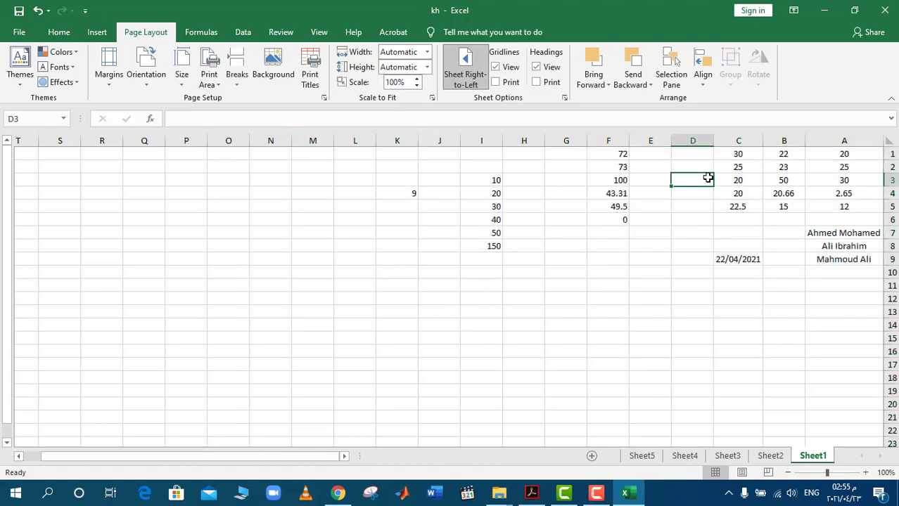
drag(844, 142, 853, 142)
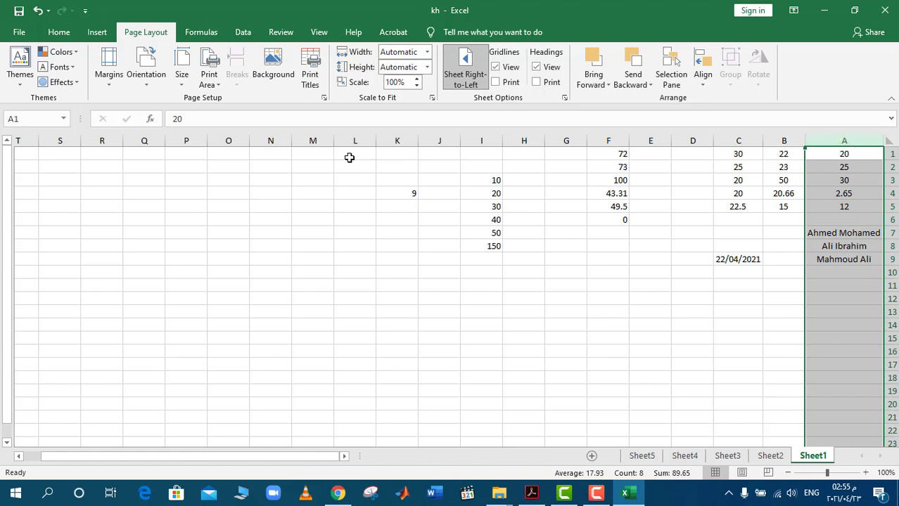
shift+click(316, 140)
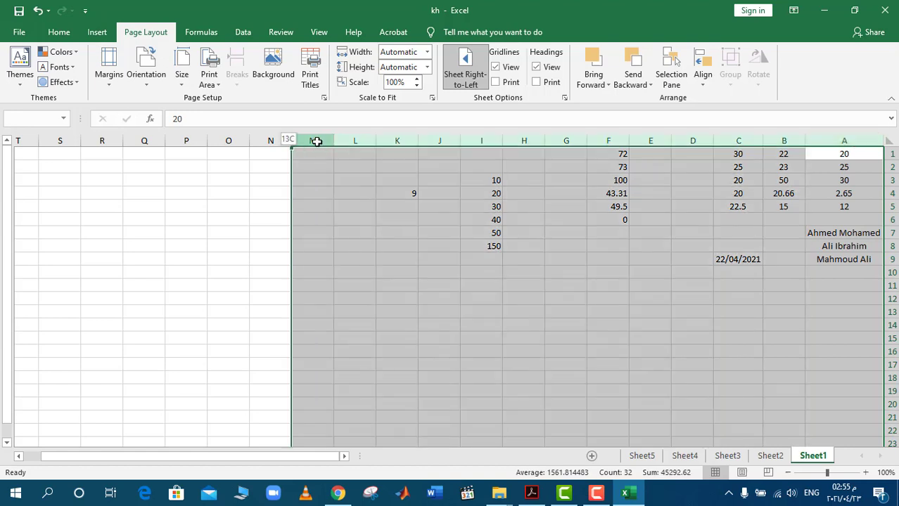
click(615, 231)
Step: Select row 1, then rows 5 through 10, then cells A1 and C2 together
click(892, 154)
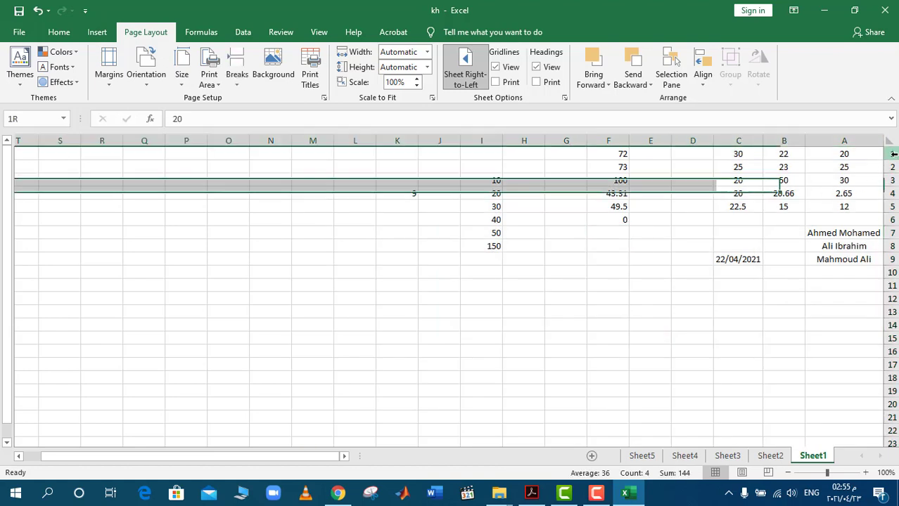
click(892, 206)
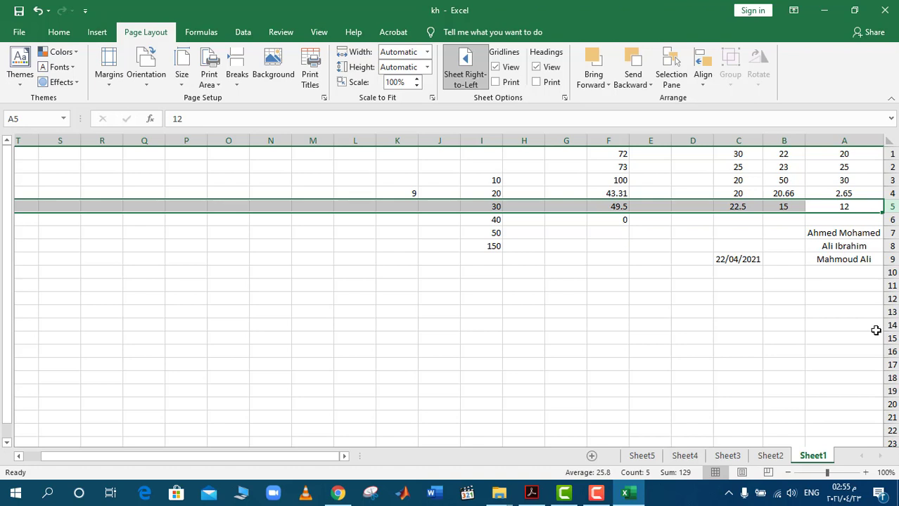
shift+click(892, 273)
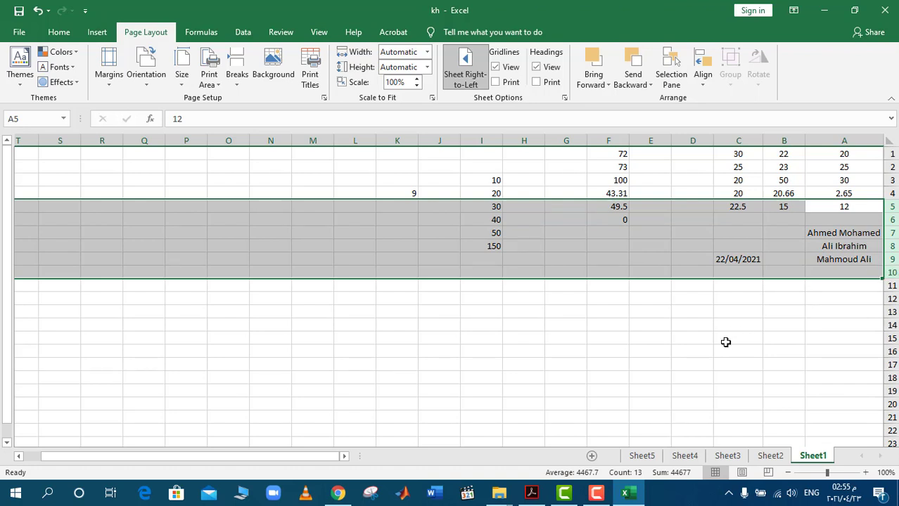
click(739, 179)
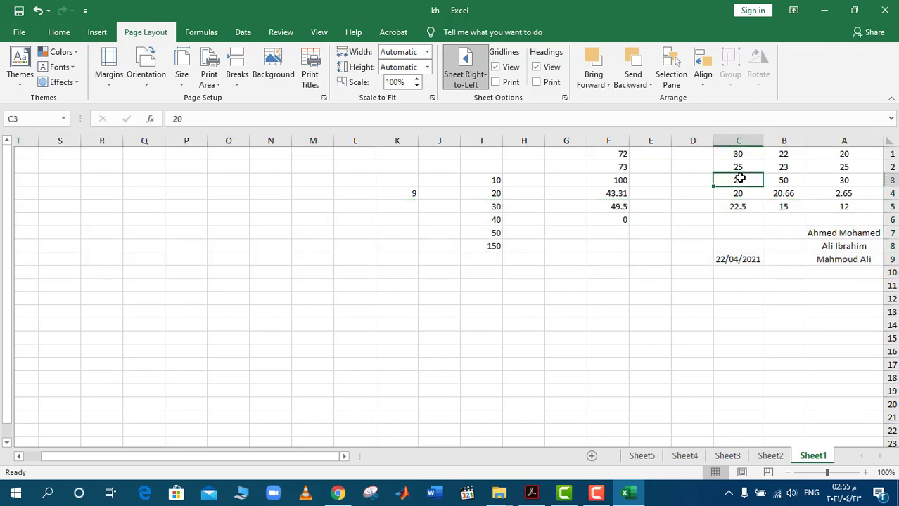
click(844, 155)
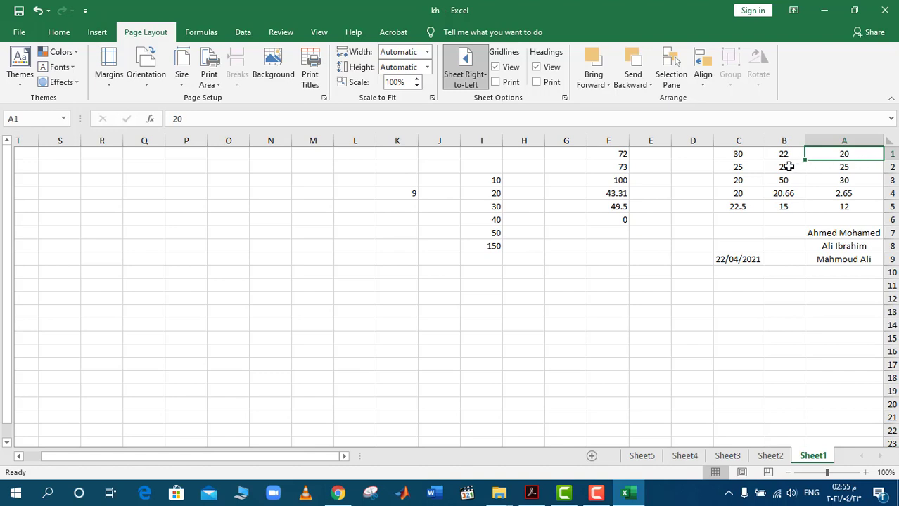
ctrl+click(744, 169)
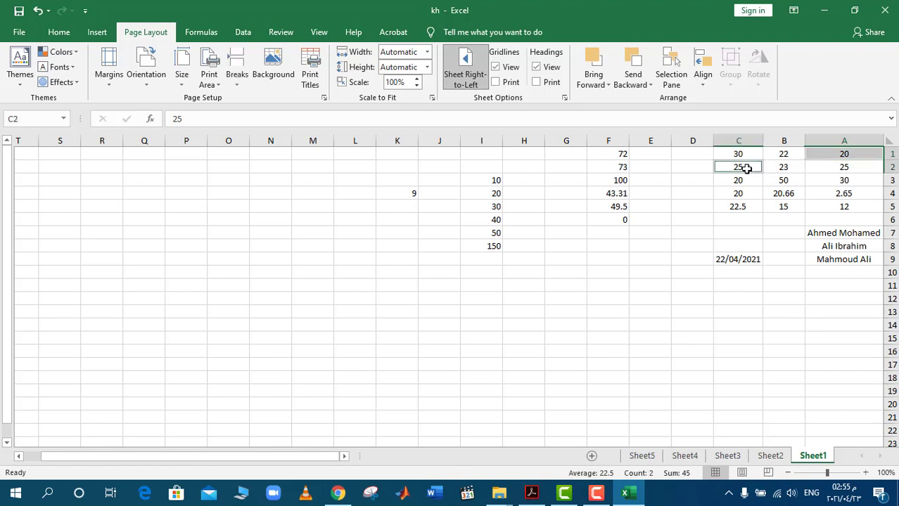
Step: Ctrl-select E3, G4, I5, K6, J9, H9, G9, E9, D9, D6, C6 and A6, then deselect via A5
ctrl+click(652, 177)
ctrl+click(563, 197)
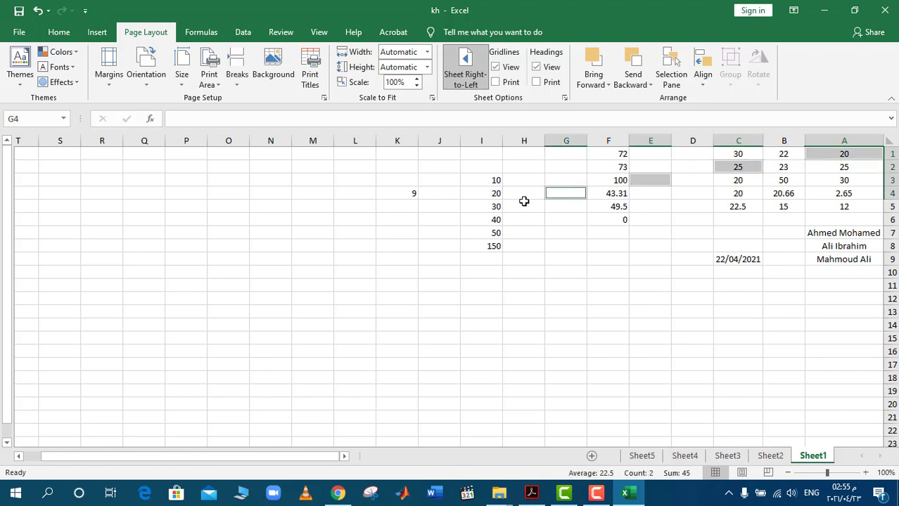
ctrl+click(484, 207)
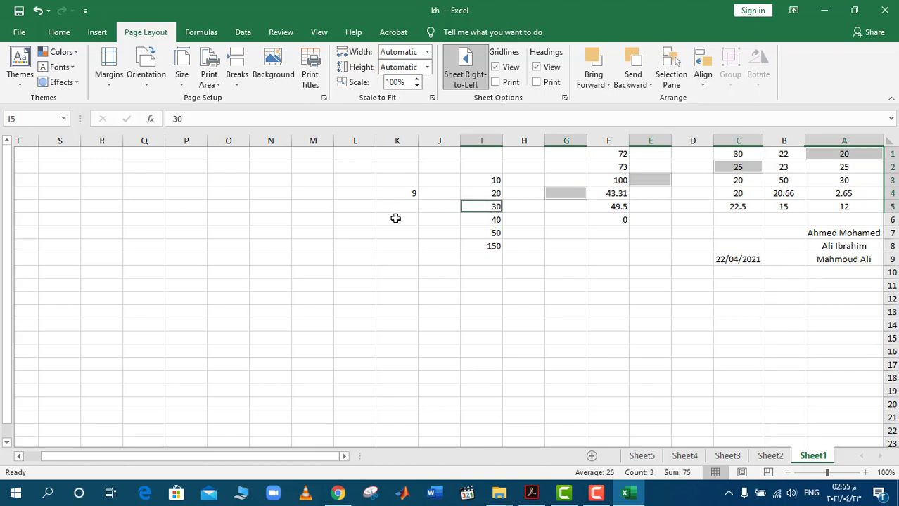
ctrl+click(398, 218)
ctrl+click(438, 260)
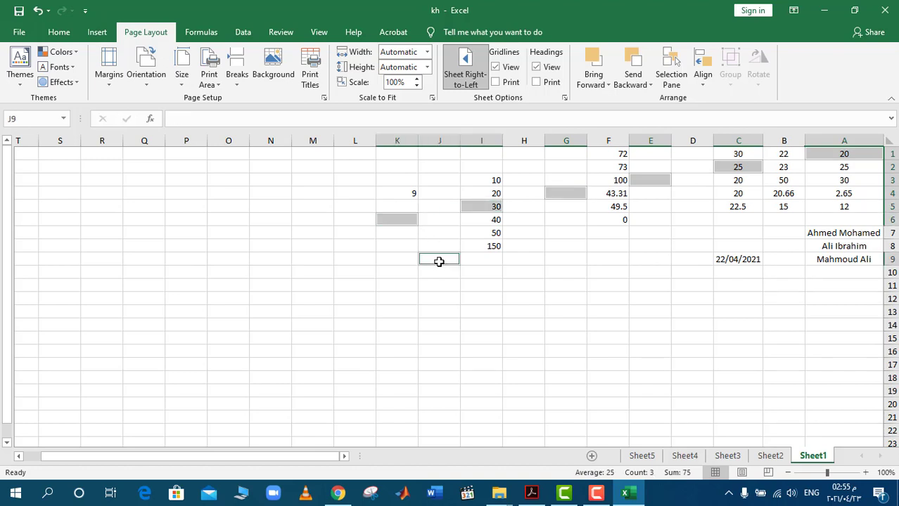
ctrl+click(523, 259)
ctrl+click(571, 259)
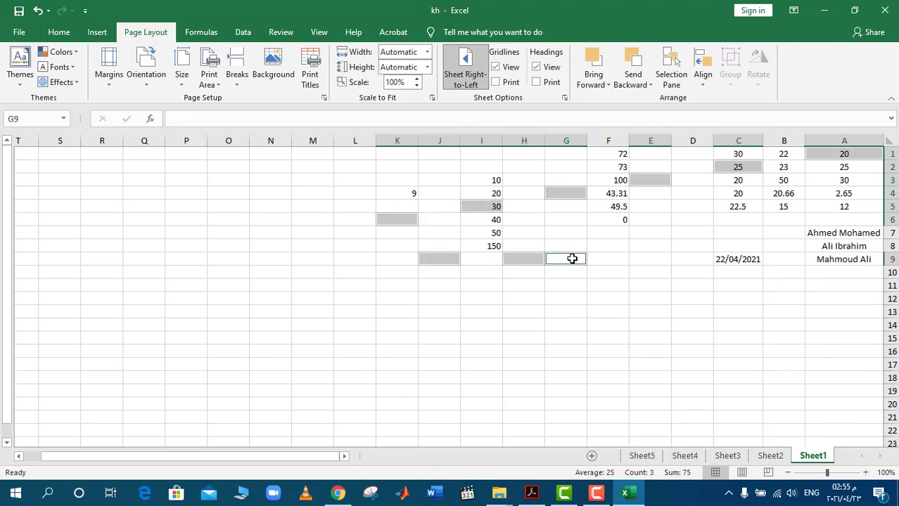
ctrl+click(650, 258)
ctrl+click(692, 261)
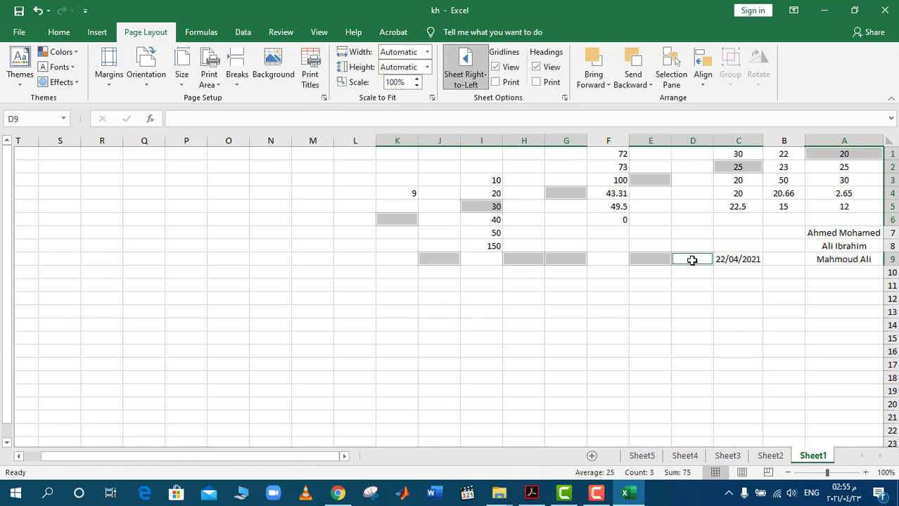
ctrl+click(694, 218)
ctrl+click(738, 219)
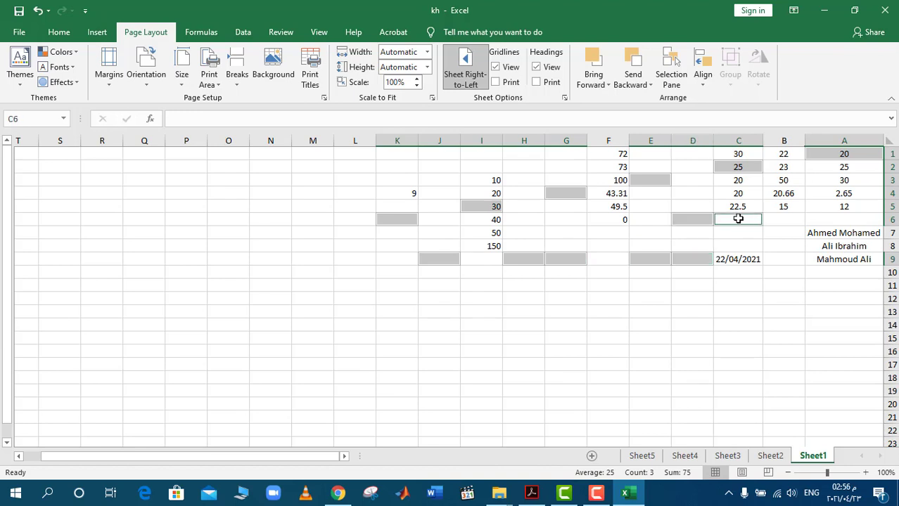
ctrl+click(826, 218)
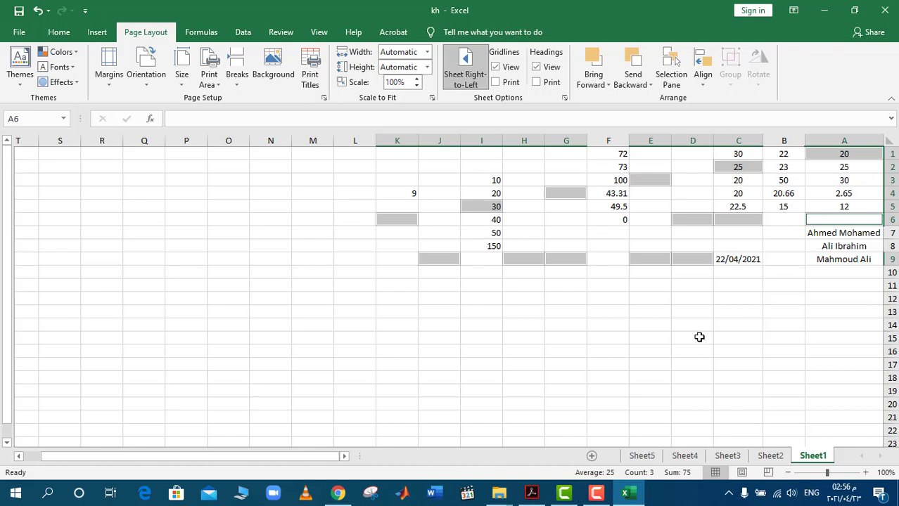
click(825, 206)
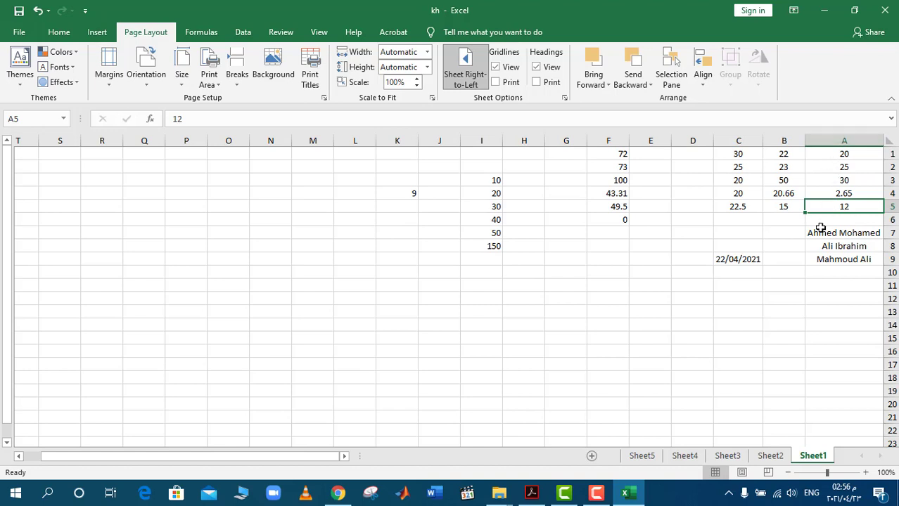
Step: Ctrl-select column headers A, D, H, K, N and Q, then click row header 1 alone
click(842, 141)
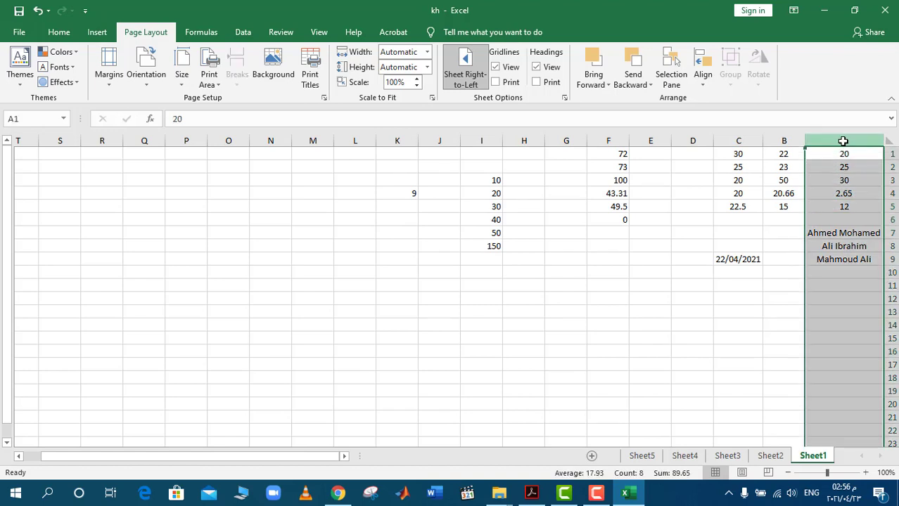
ctrl+click(693, 140)
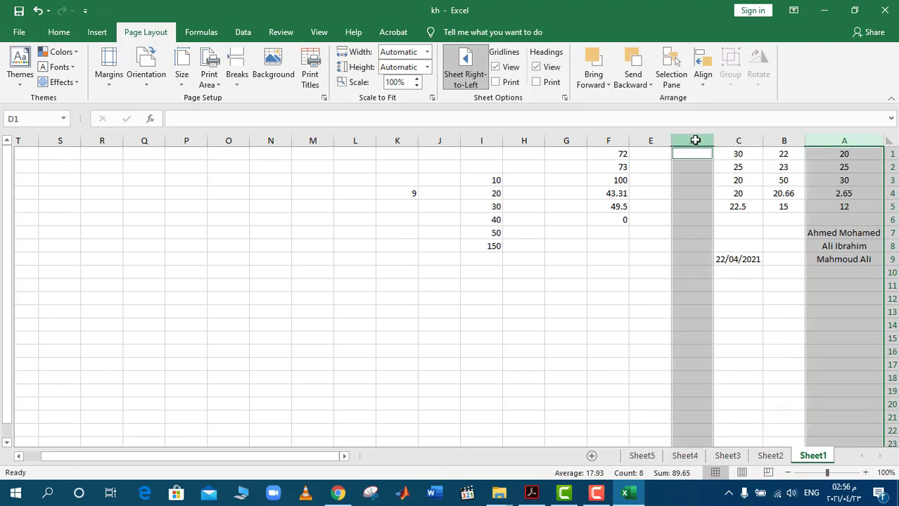
ctrl+click(523, 140)
ctrl+click(388, 139)
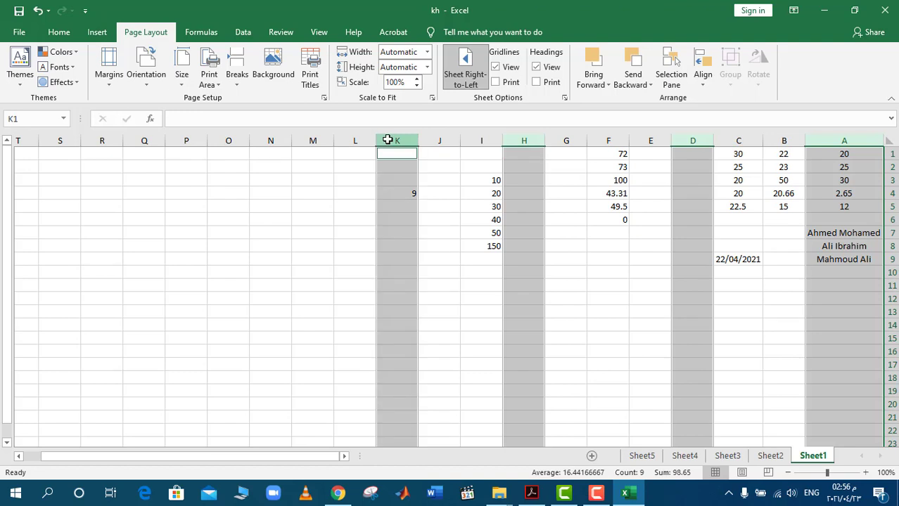
ctrl+click(262, 139)
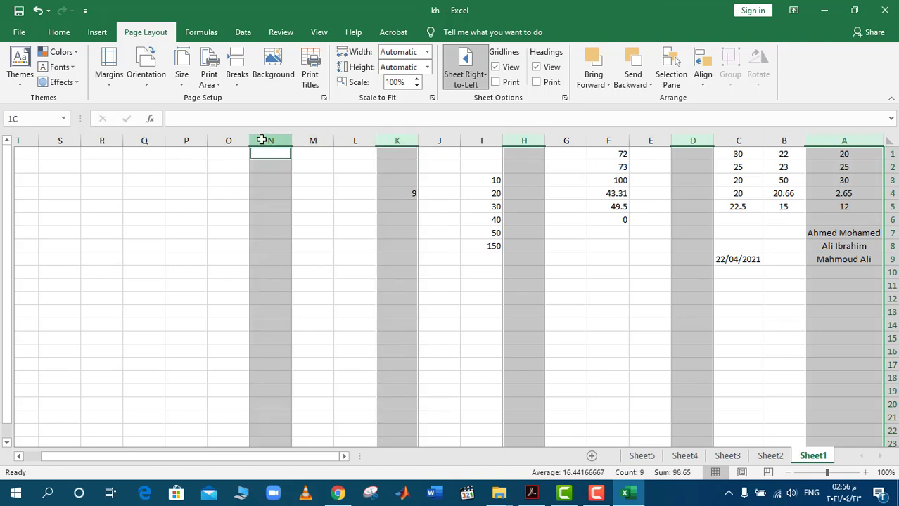
ctrl+click(144, 140)
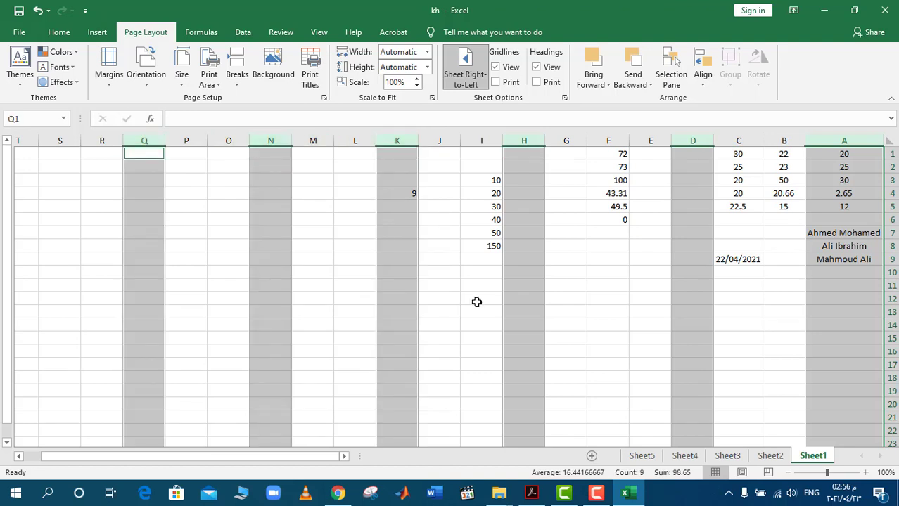
click(892, 154)
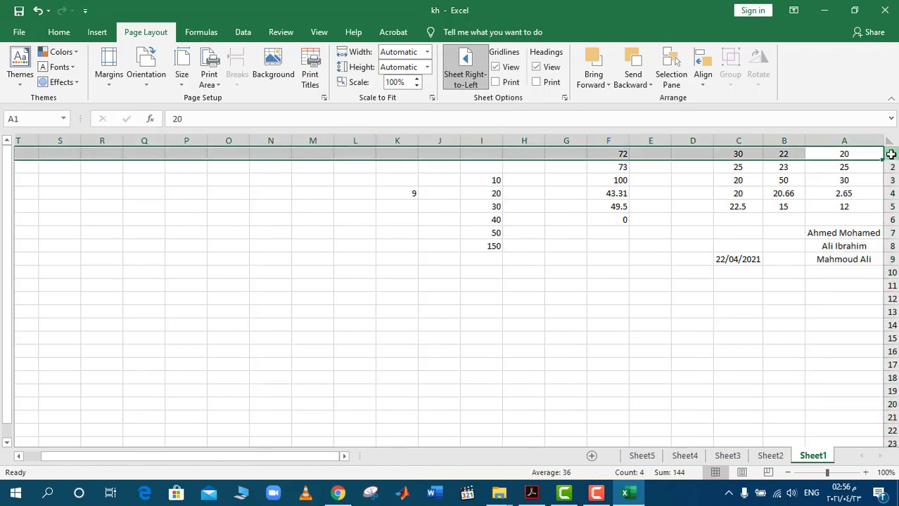
Step: Ctrl-add rows 3, 5, 7, 9, 10, 11, 12 and 18 to the row 1 selection
ctrl+click(892, 180)
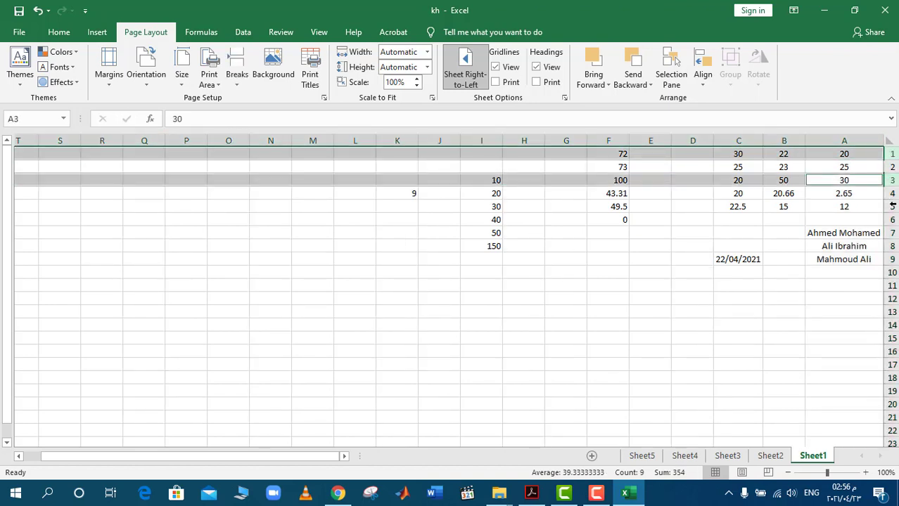
ctrl+click(891, 206)
ctrl+click(890, 233)
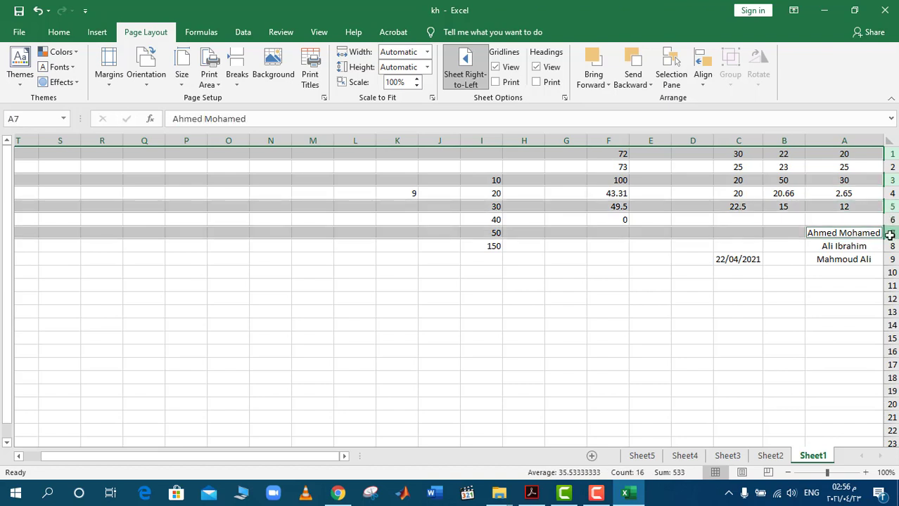
ctrl+click(891, 260)
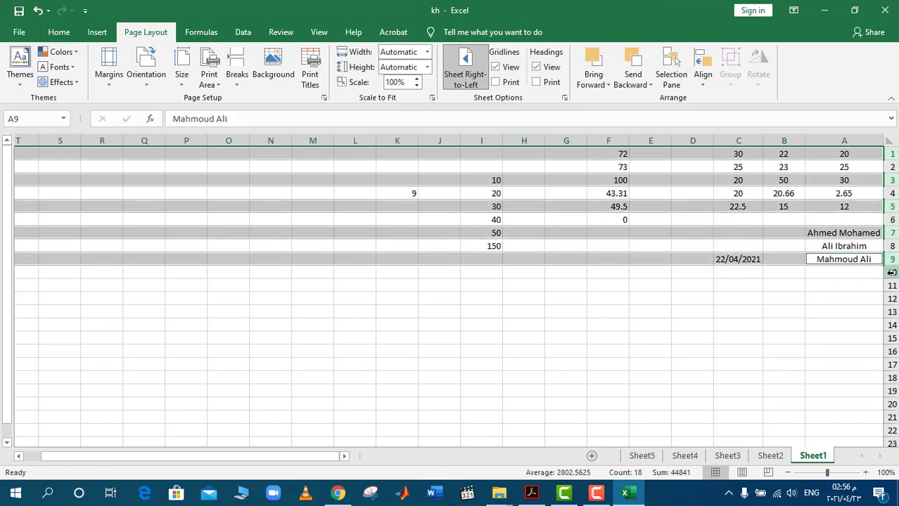
ctrl+click(891, 272)
ctrl+click(892, 285)
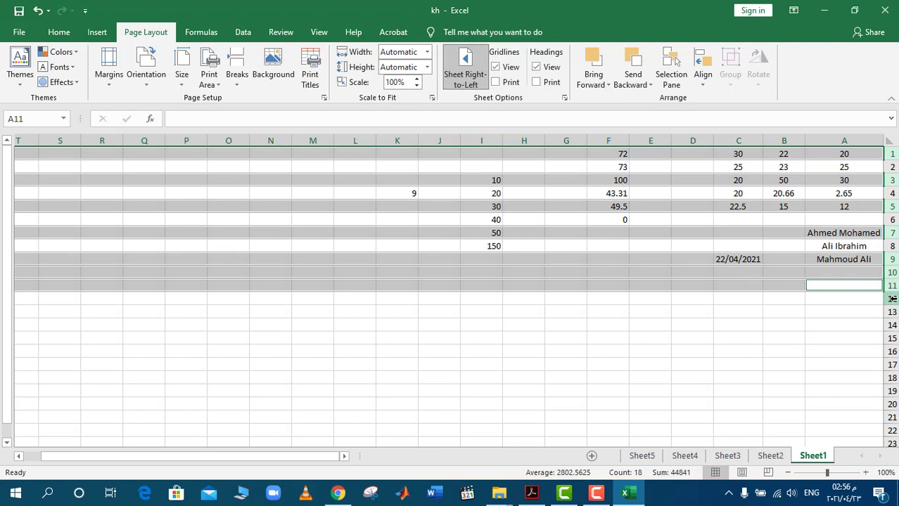
ctrl+click(891, 298)
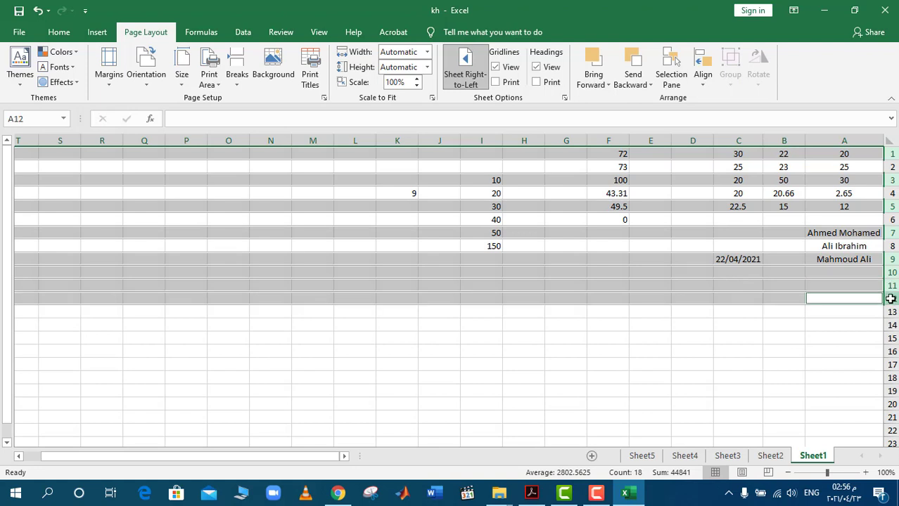
ctrl+click(891, 378)
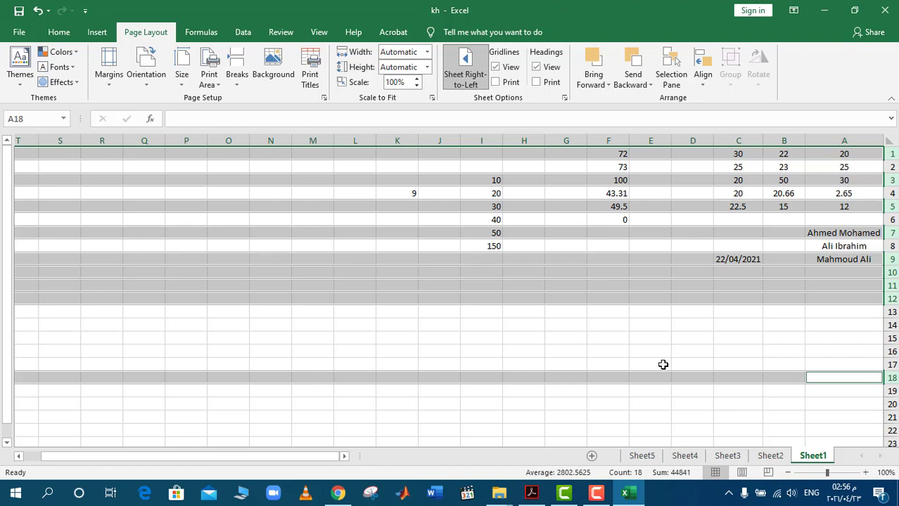
Step: In the Acrobat handbook, scroll to page 8 and highlight the word 'ctrl' in the instructions
click(532, 492)
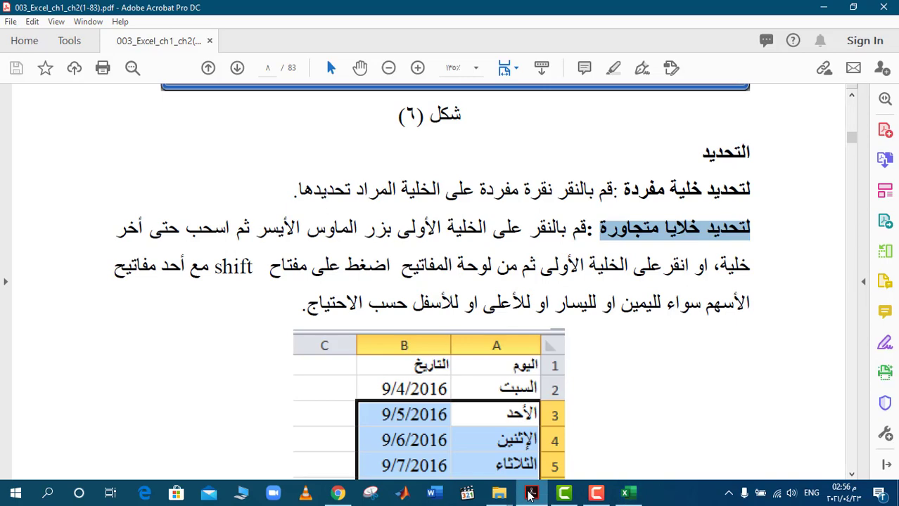
click(852, 475)
scroll(852, 475, down, 3)
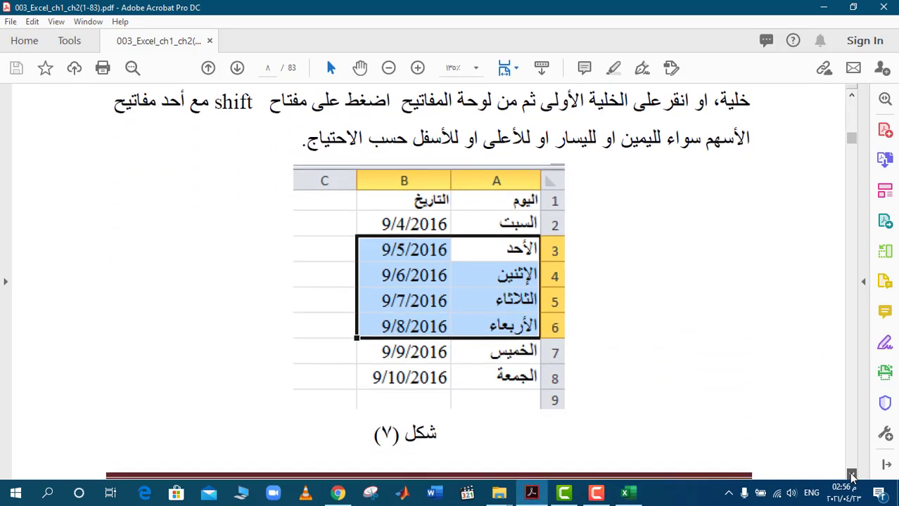
scroll(852, 476, down, 3)
scroll(852, 476, down, 3)
scroll(852, 476, down, 3)
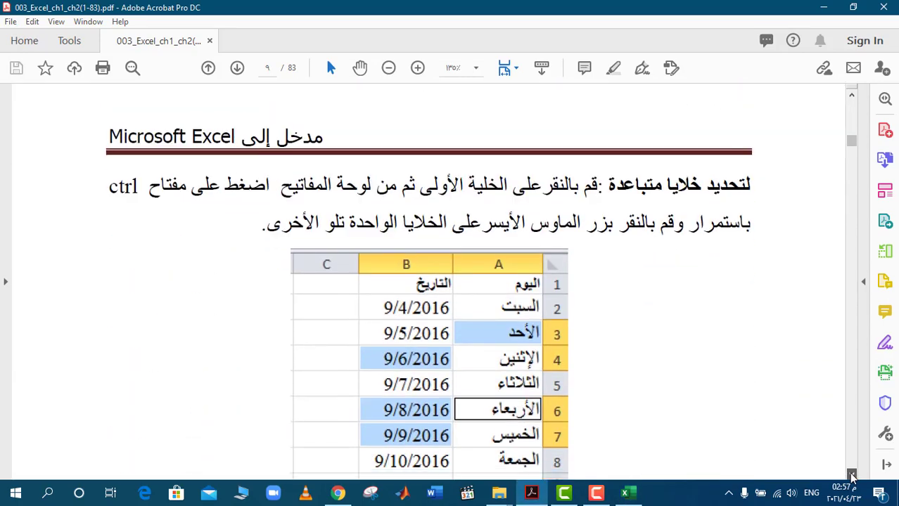
scroll(852, 476, down, 2)
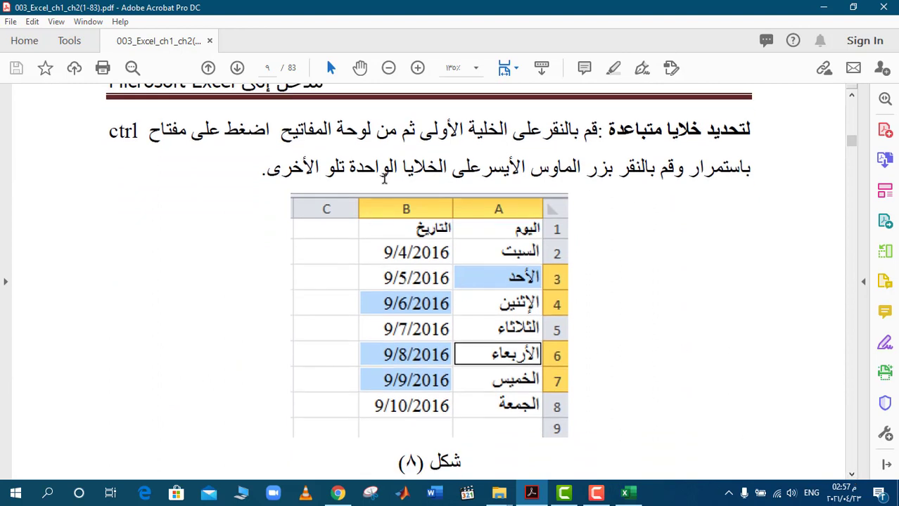
double_click(123, 130)
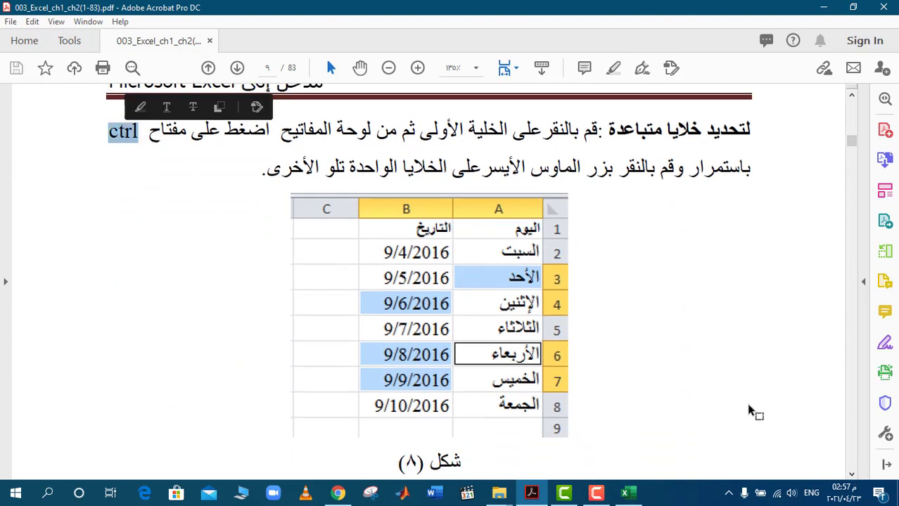
Step: Mark the headings on adjacent columns/rows and whole-worksheet selection, then clear Excel's row selection
scroll(854, 480, down, 10)
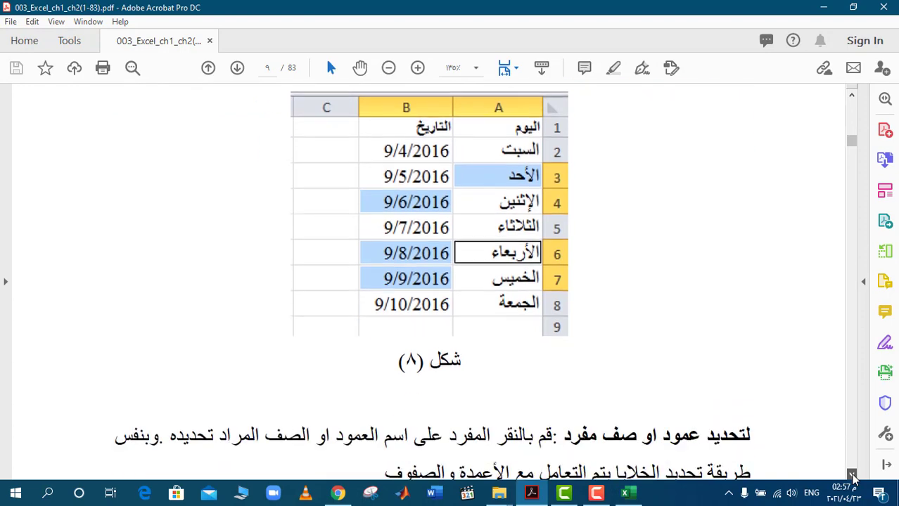
scroll(853, 478, up, 2)
scroll(853, 478, down, 1)
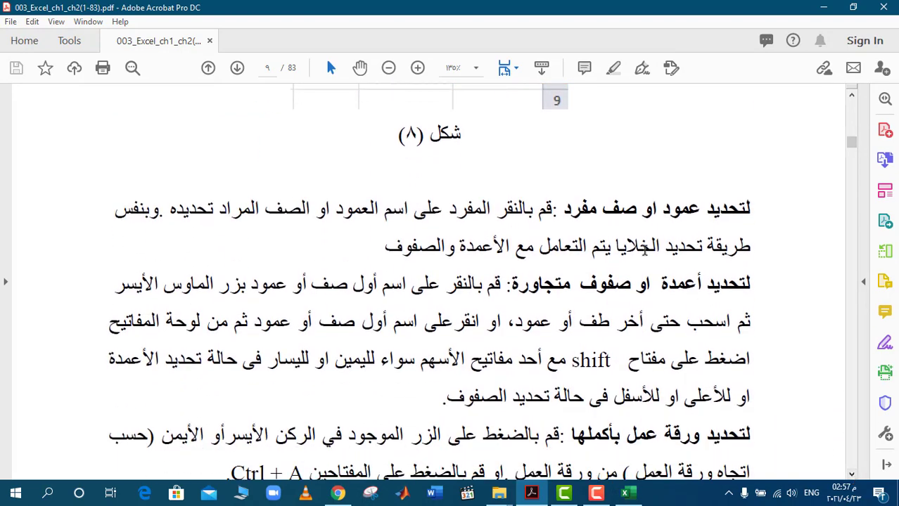
drag(566, 209, 654, 209)
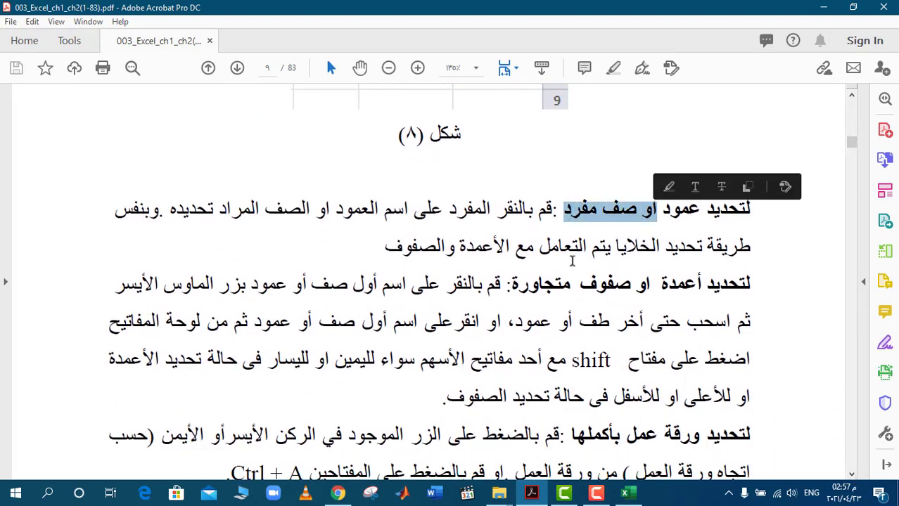
drag(512, 284, 631, 284)
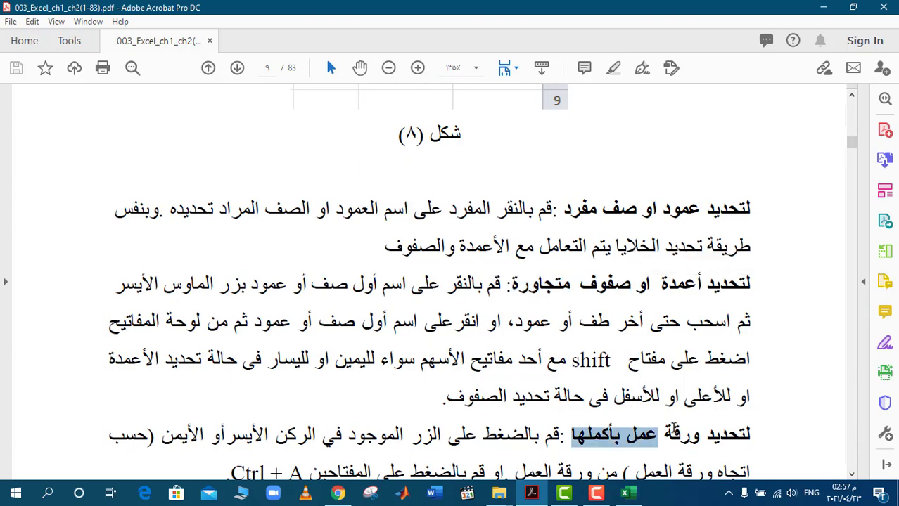
drag(571, 435, 699, 435)
scroll(853, 479, down, 1)
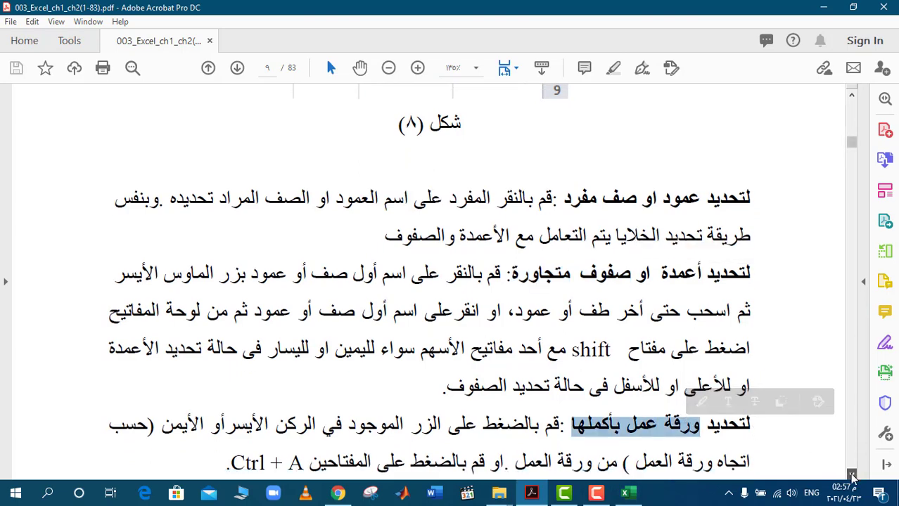
scroll(853, 478, down, 2)
scroll(853, 479, down, 5)
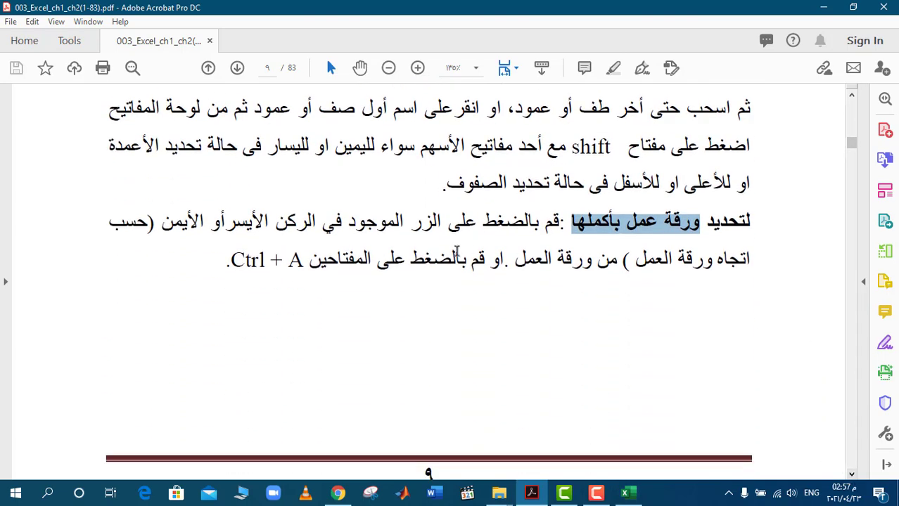
click(625, 493)
click(349, 299)
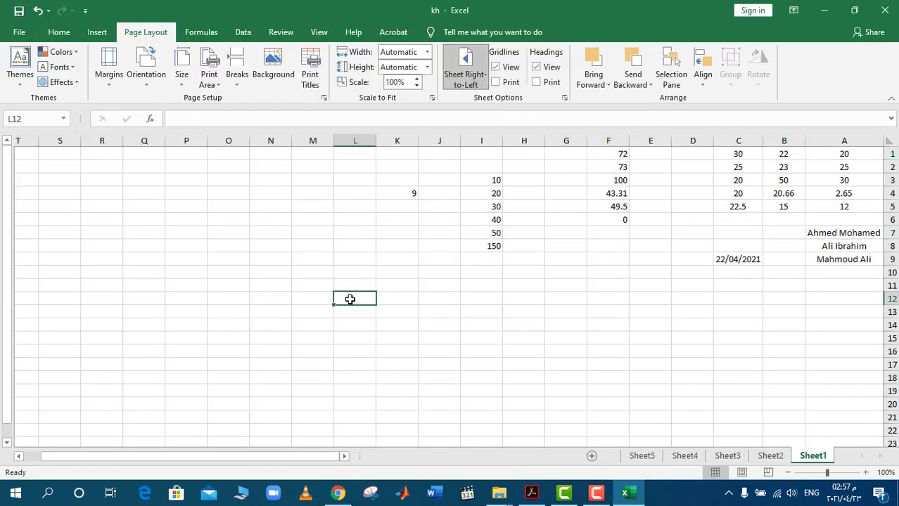
Step: Select the entire worksheet from G9 with Ctrl+A, then with the top-right select-all corner button
click(552, 261)
key(ctrl+a)
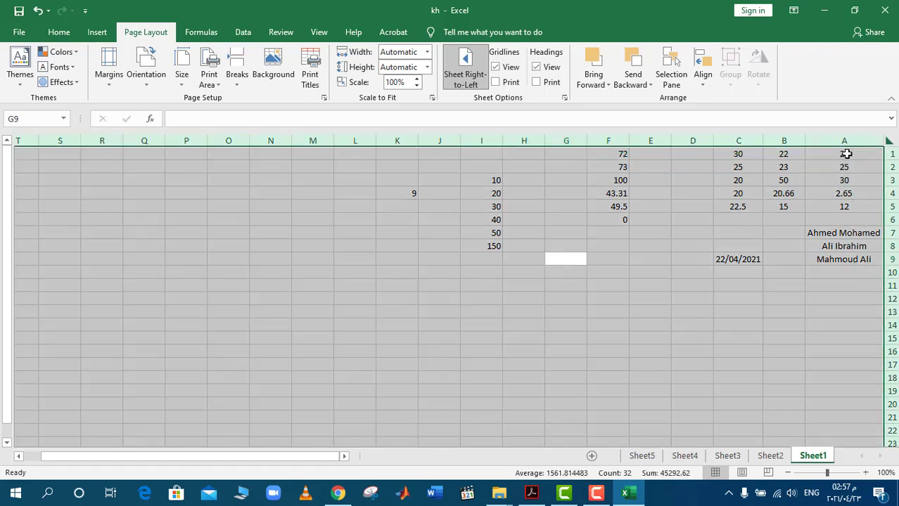
click(549, 192)
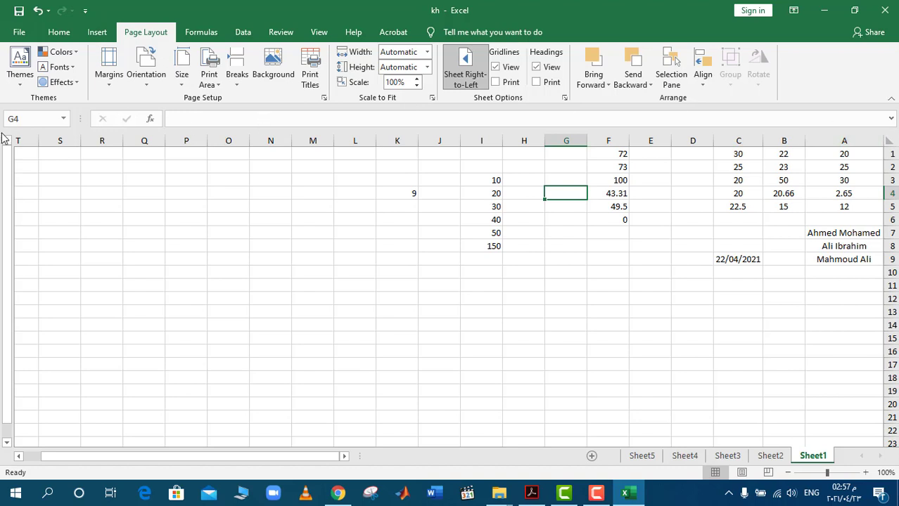
click(891, 140)
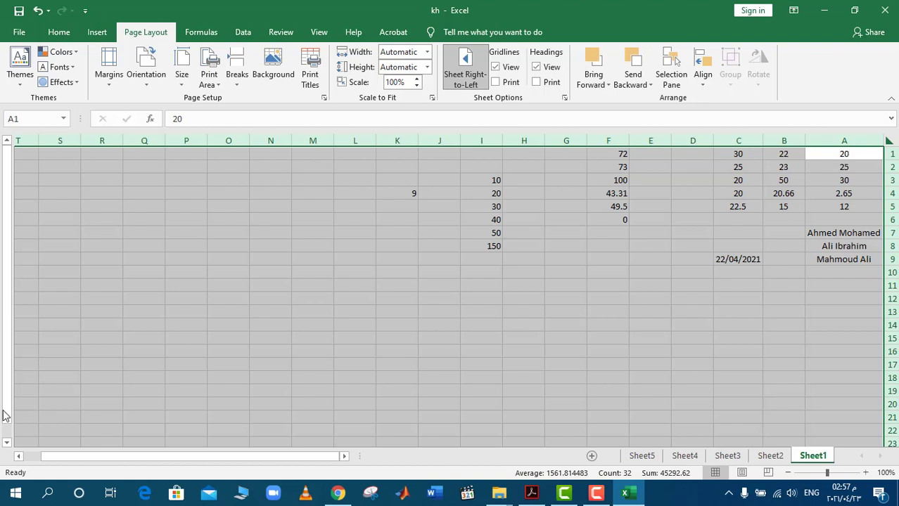
drag(9, 445, 8, 445)
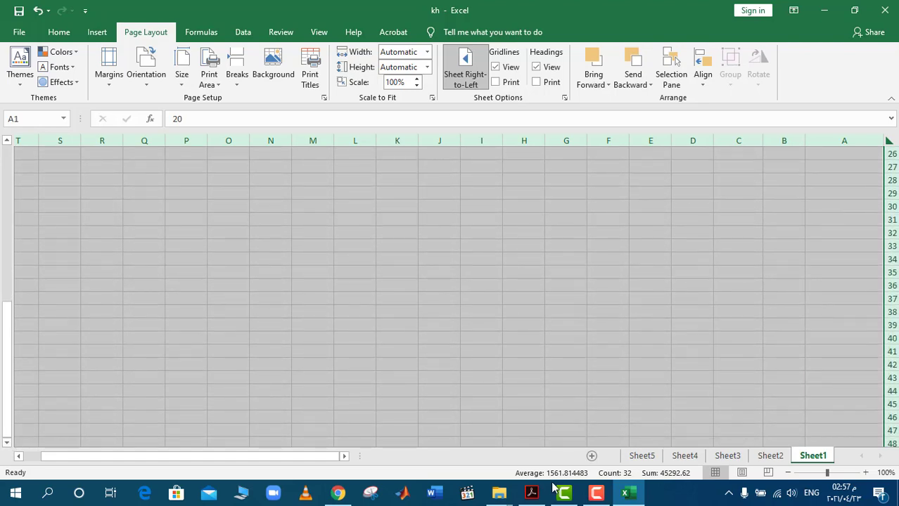
Step: Mark the select-all shortcut passage in the PDF handbook
click(532, 496)
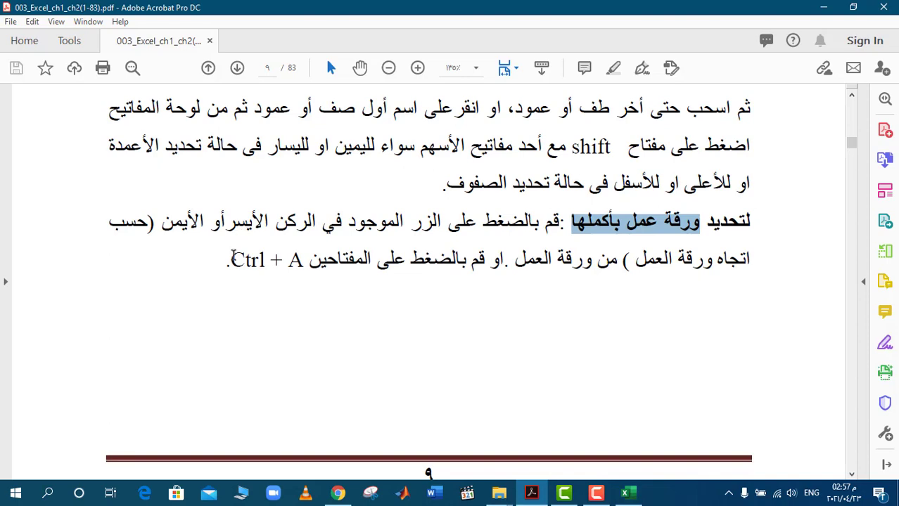
drag(232, 259, 304, 259)
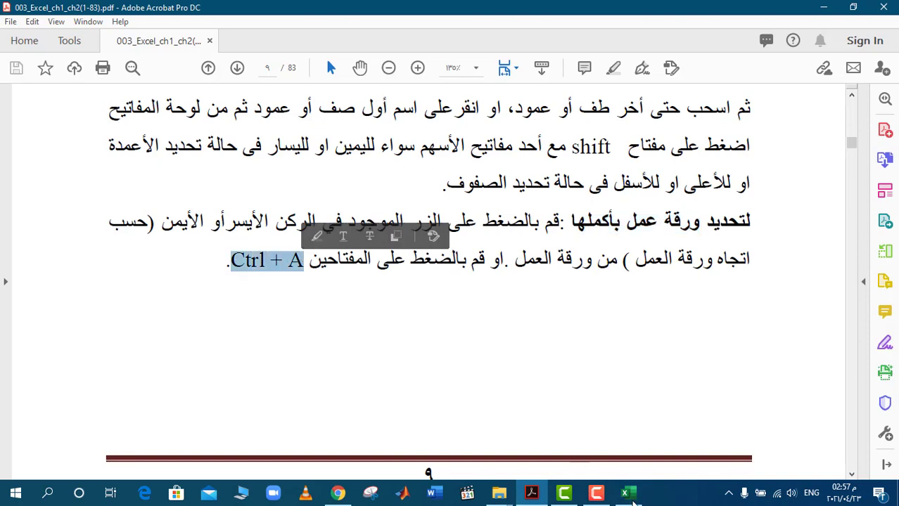
click(635, 498)
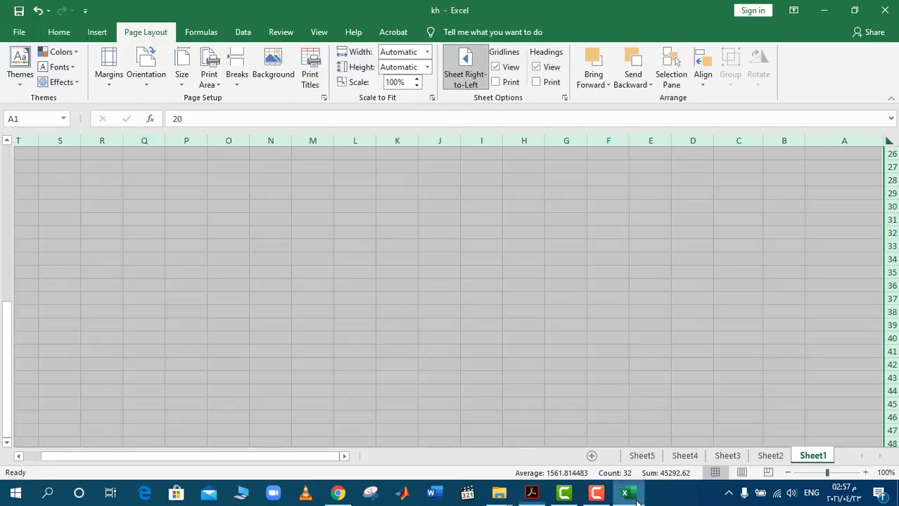
Step: Select the whole worksheet again via the corner button, then go back to the handbook
click(890, 141)
drag(5, 345, 20, 151)
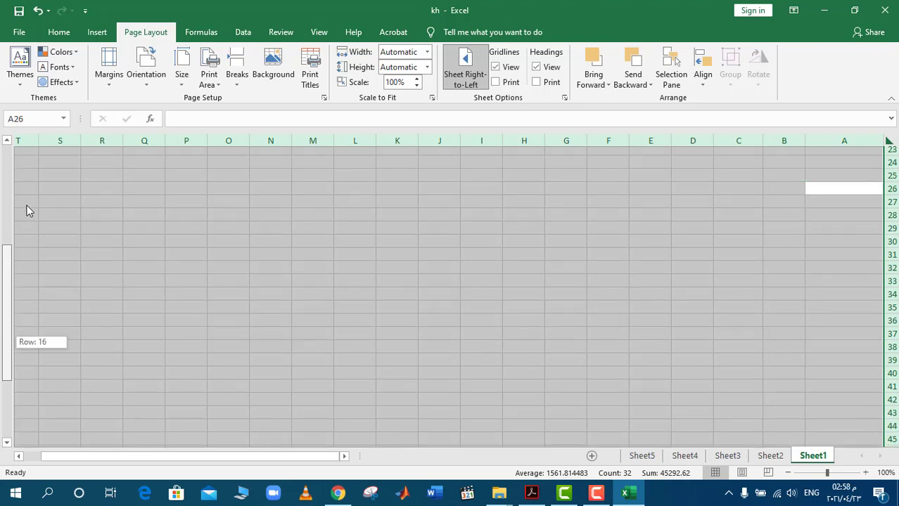
click(531, 492)
click(851, 476)
Step: Highlight page 10's headings on working with cell contents, editing cell data, and copying cells
drag(851, 476, 851, 476)
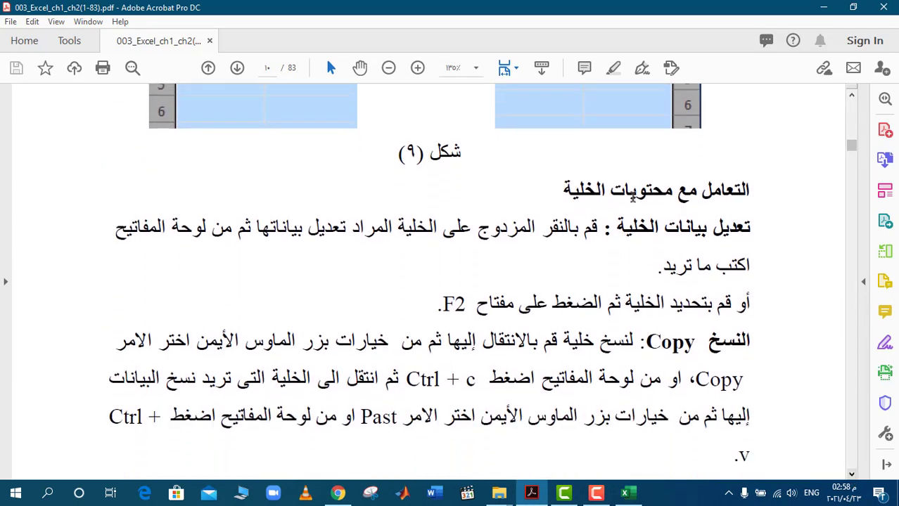
drag(563, 190, 741, 202)
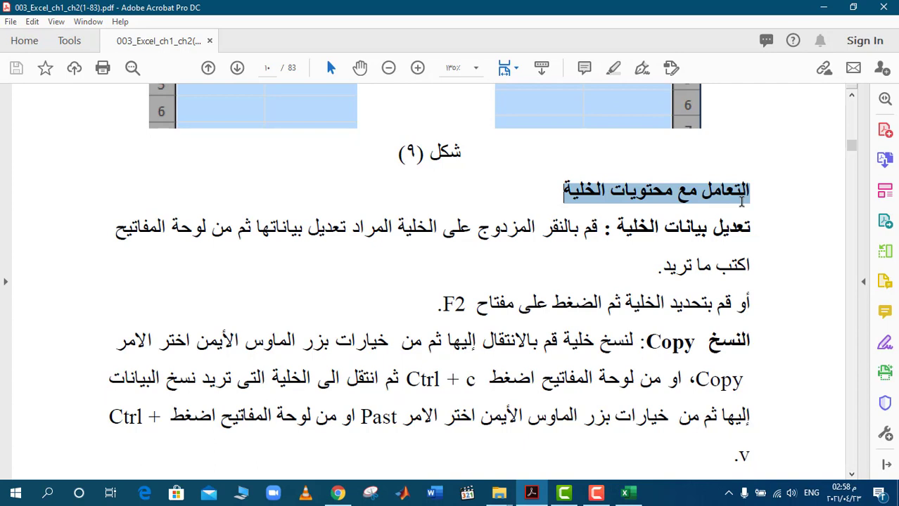
drag(618, 225, 754, 227)
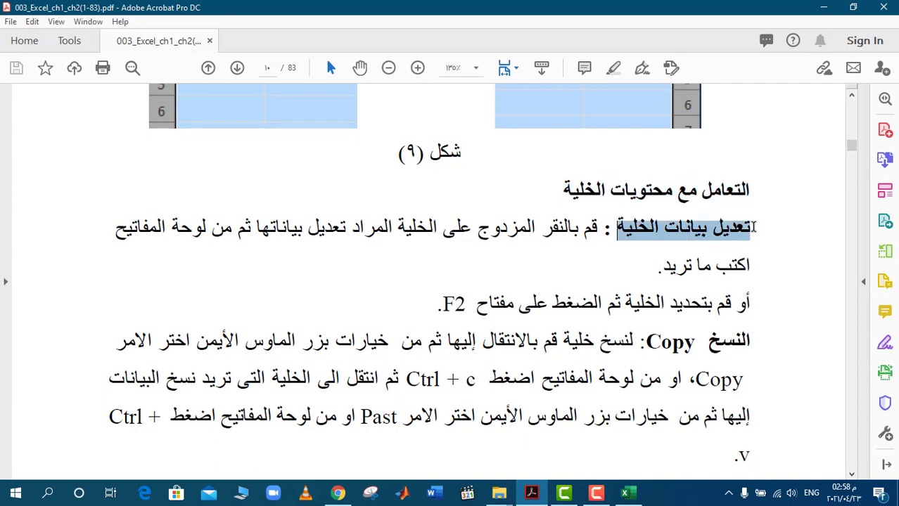
drag(708, 341, 751, 341)
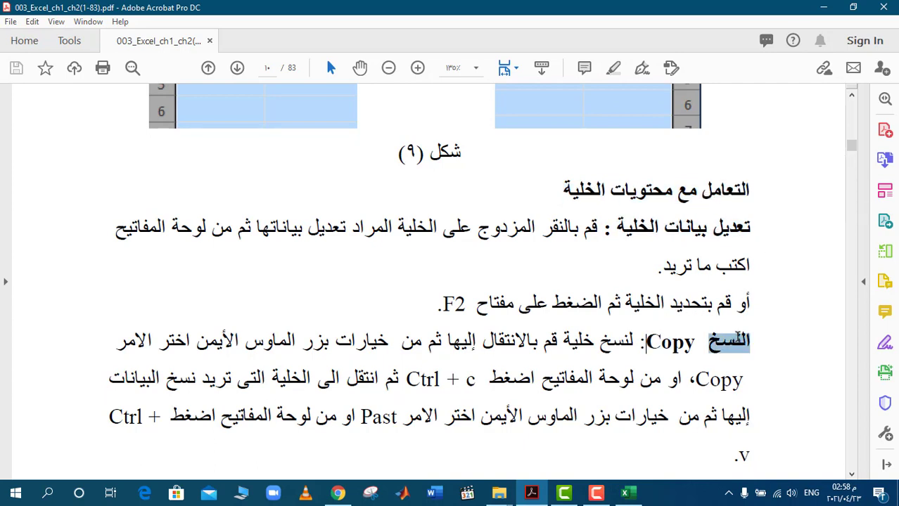
click(668, 384)
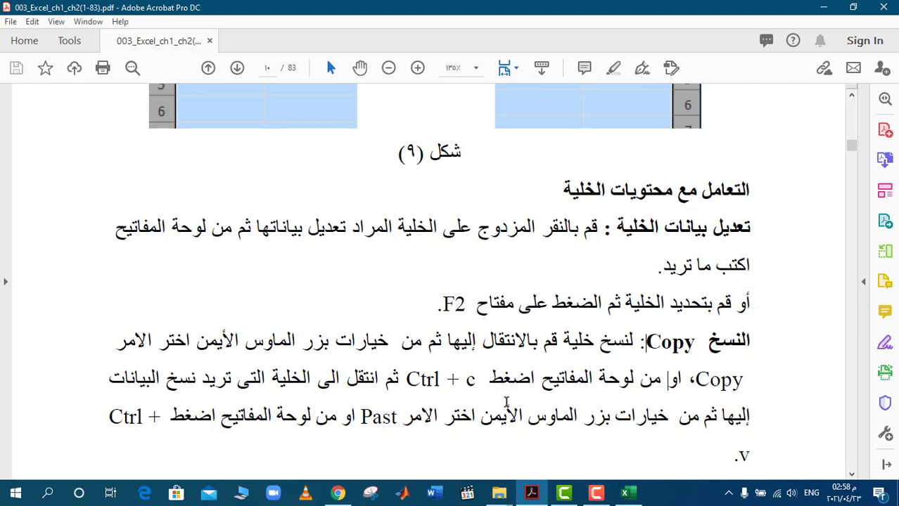
click(595, 493)
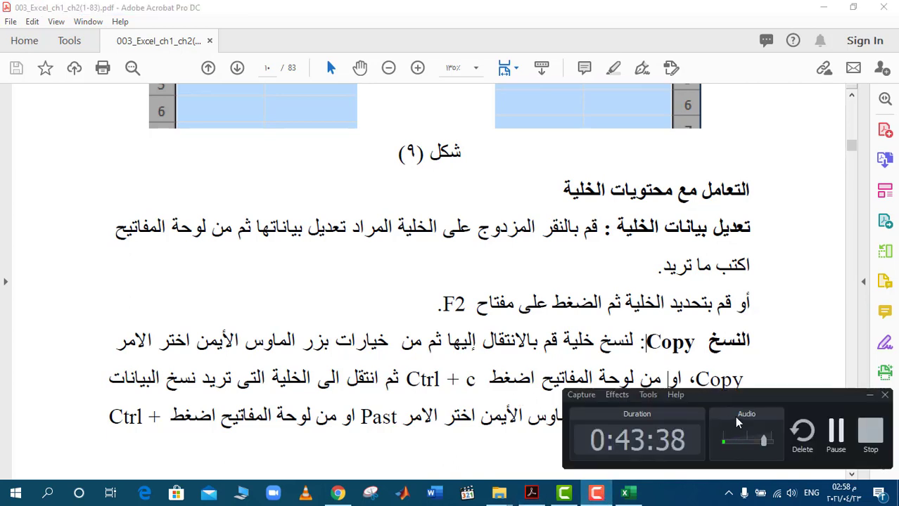